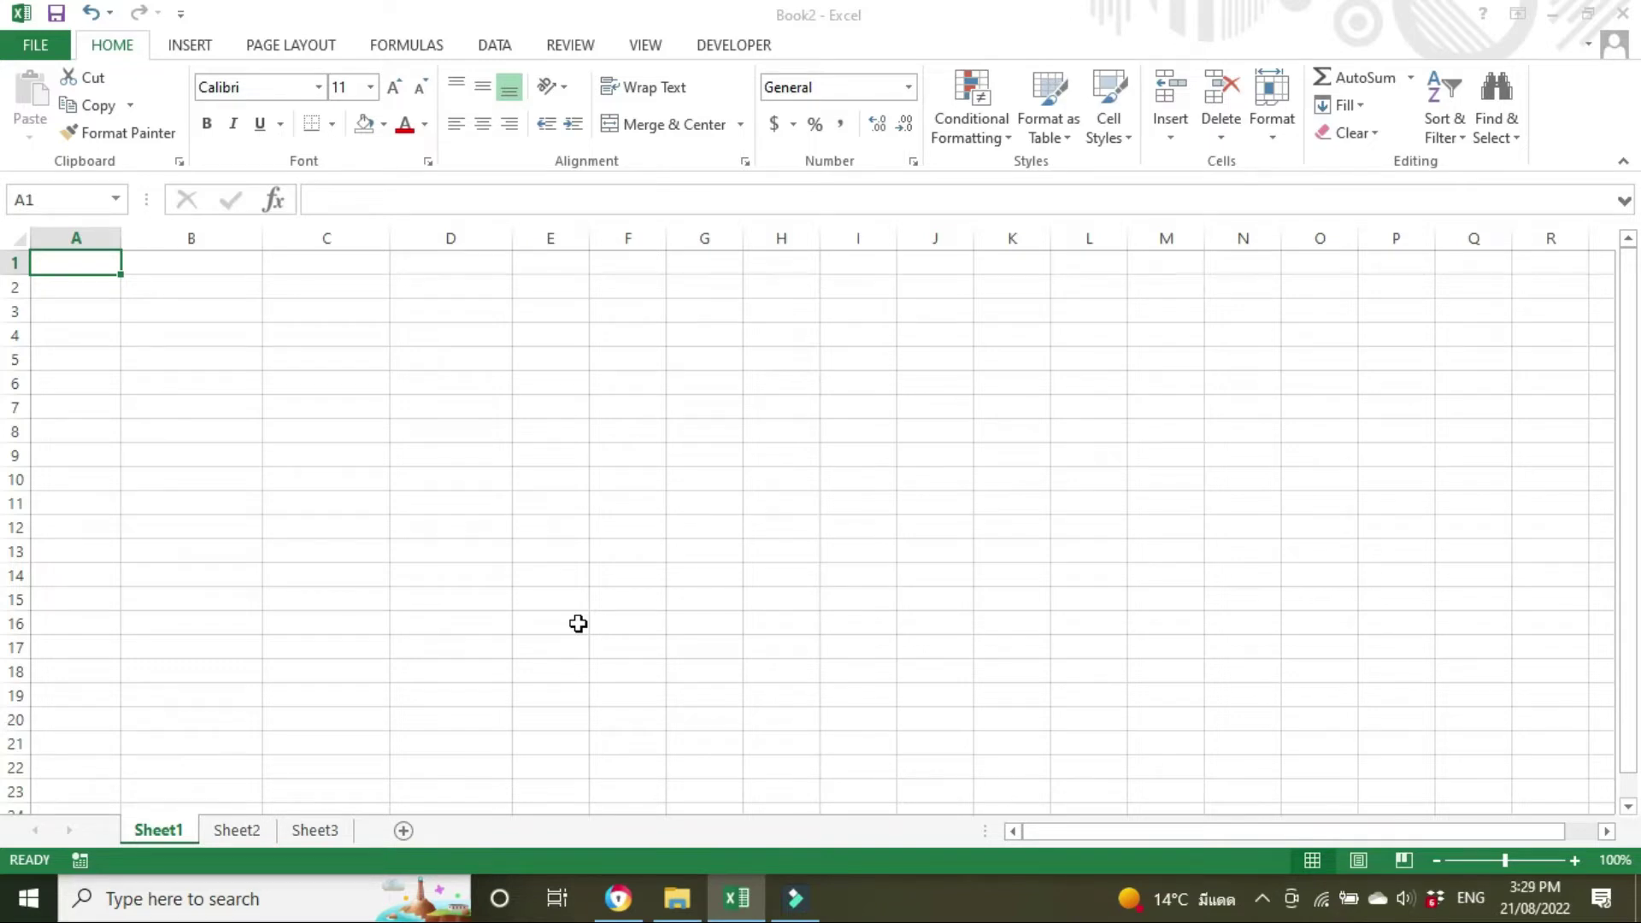
Type the headers Date, Details, Account and Amount across A1:D1
type("Date")
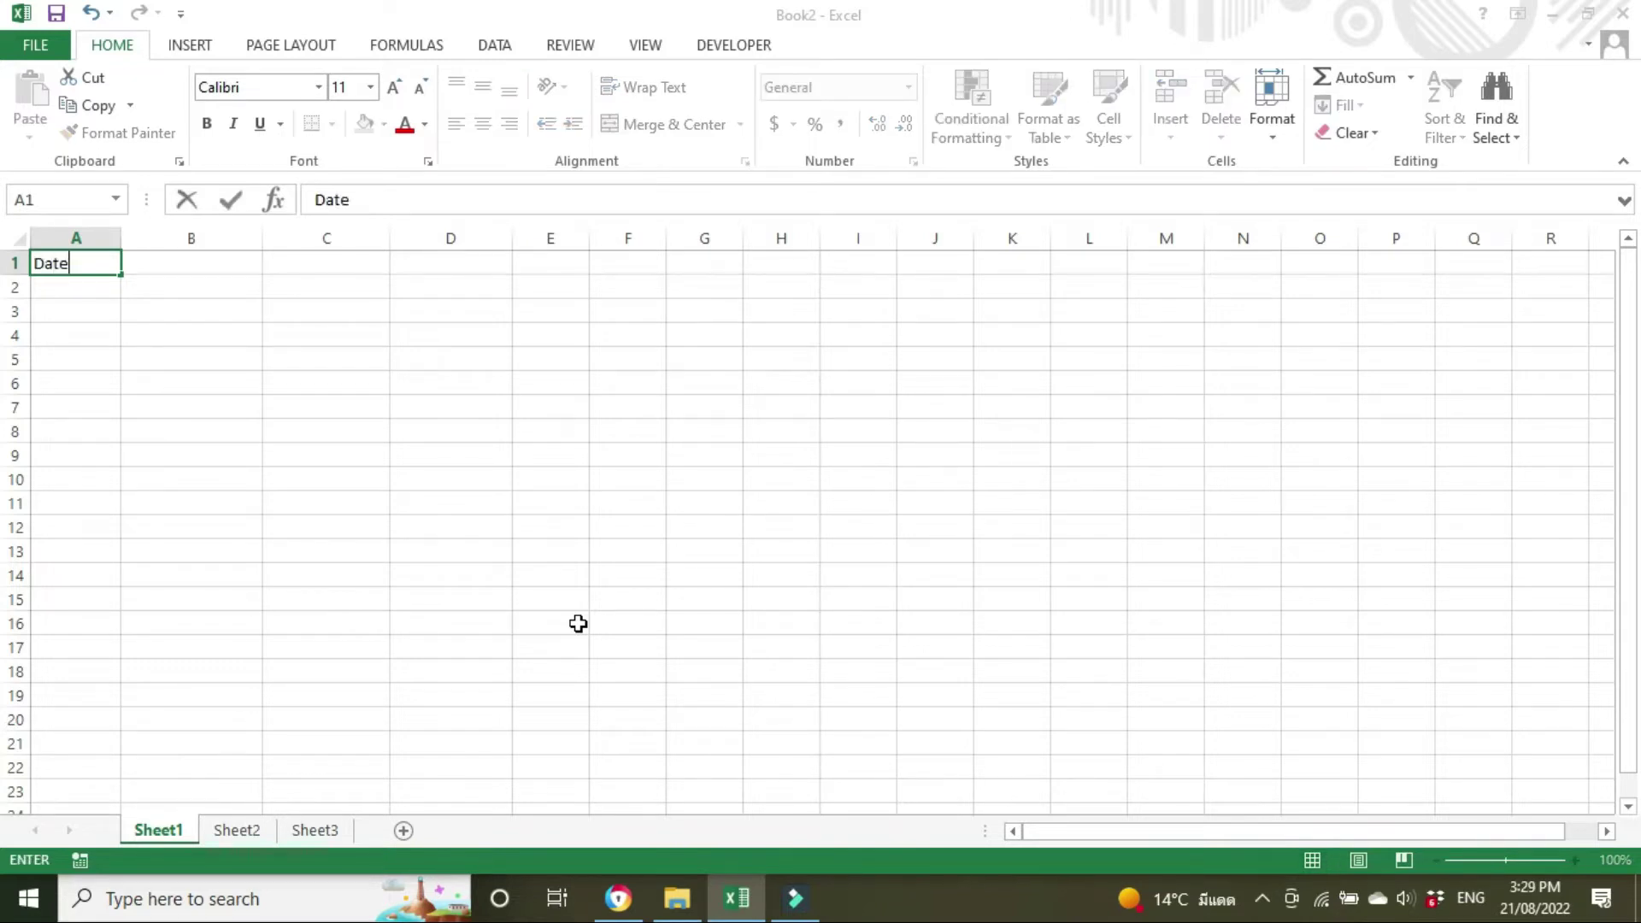
key("Tab")
type("Details")
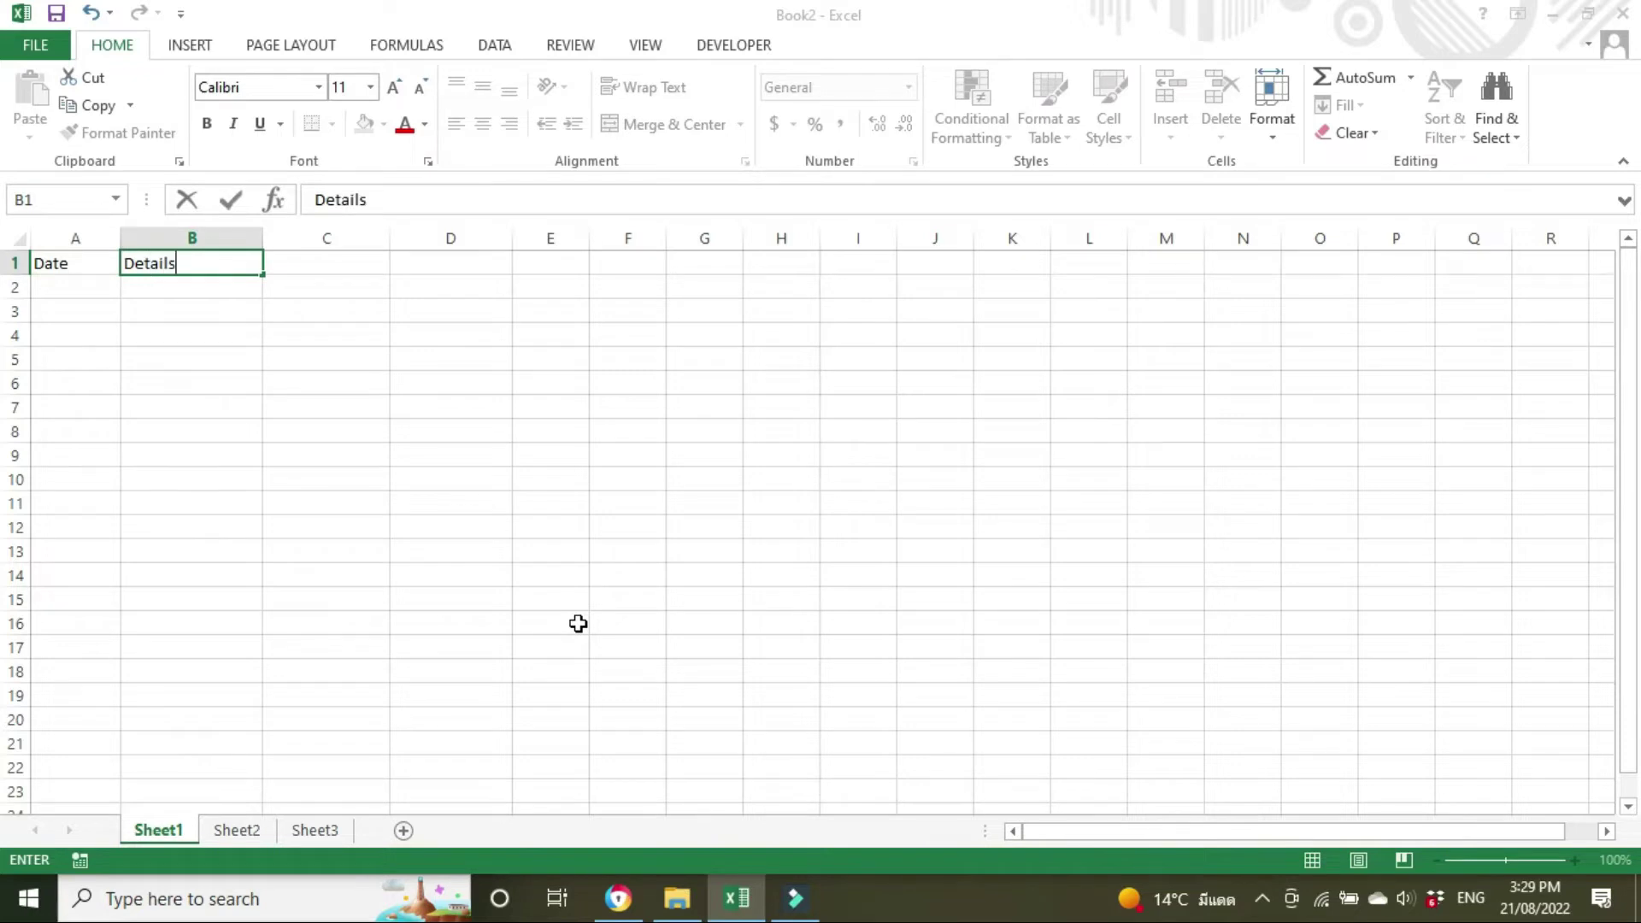
key("Tab")
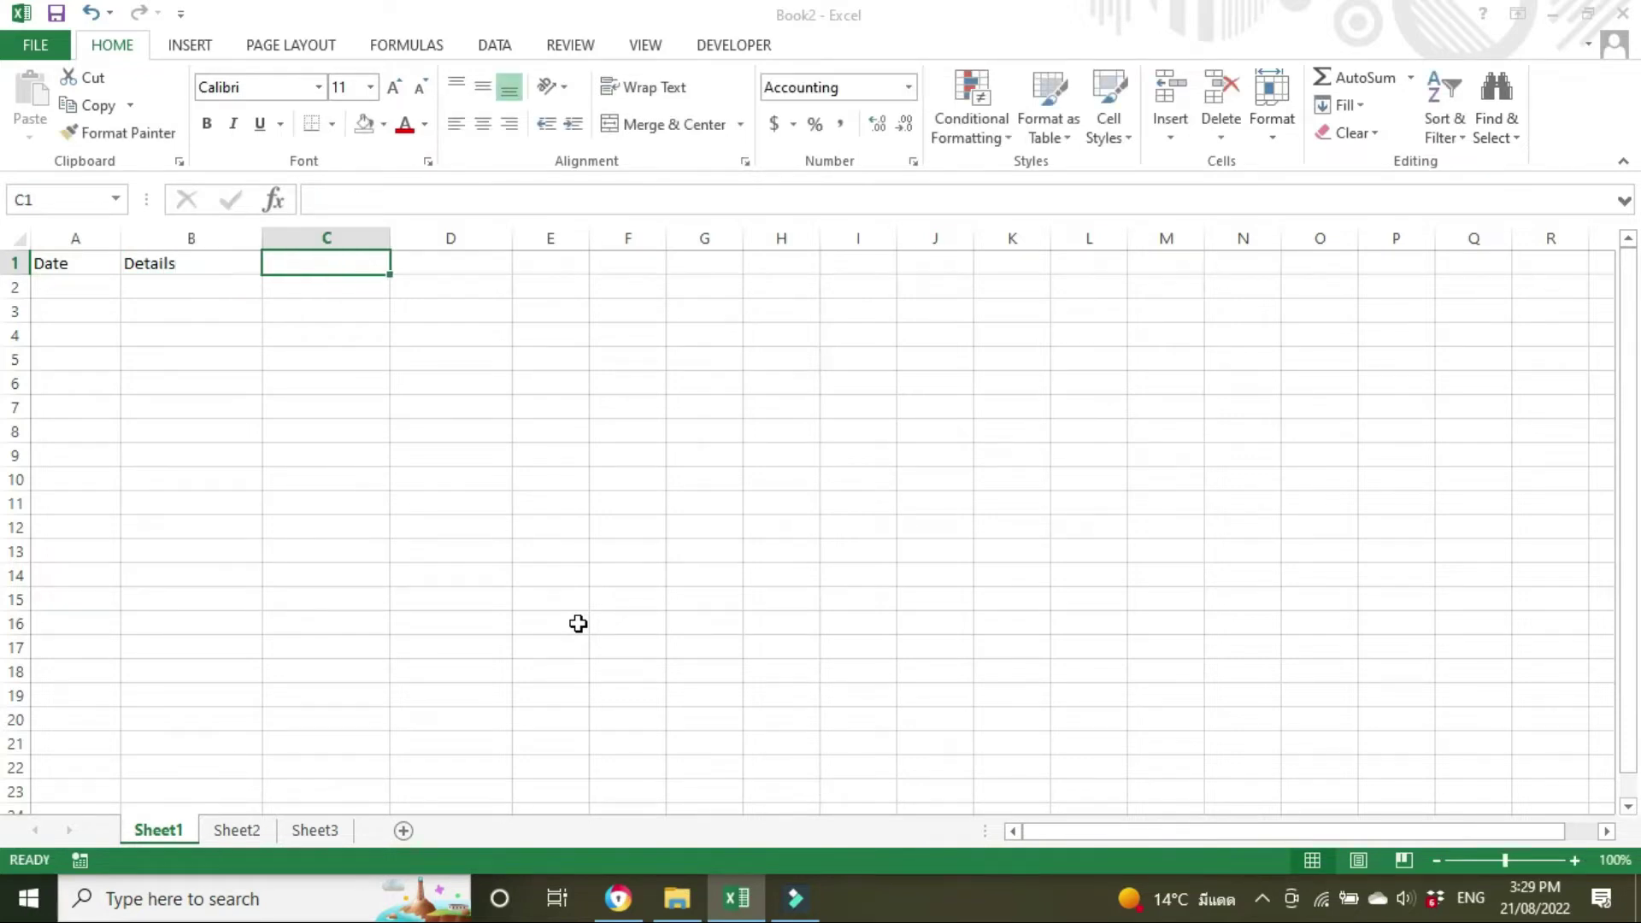
type("Account")
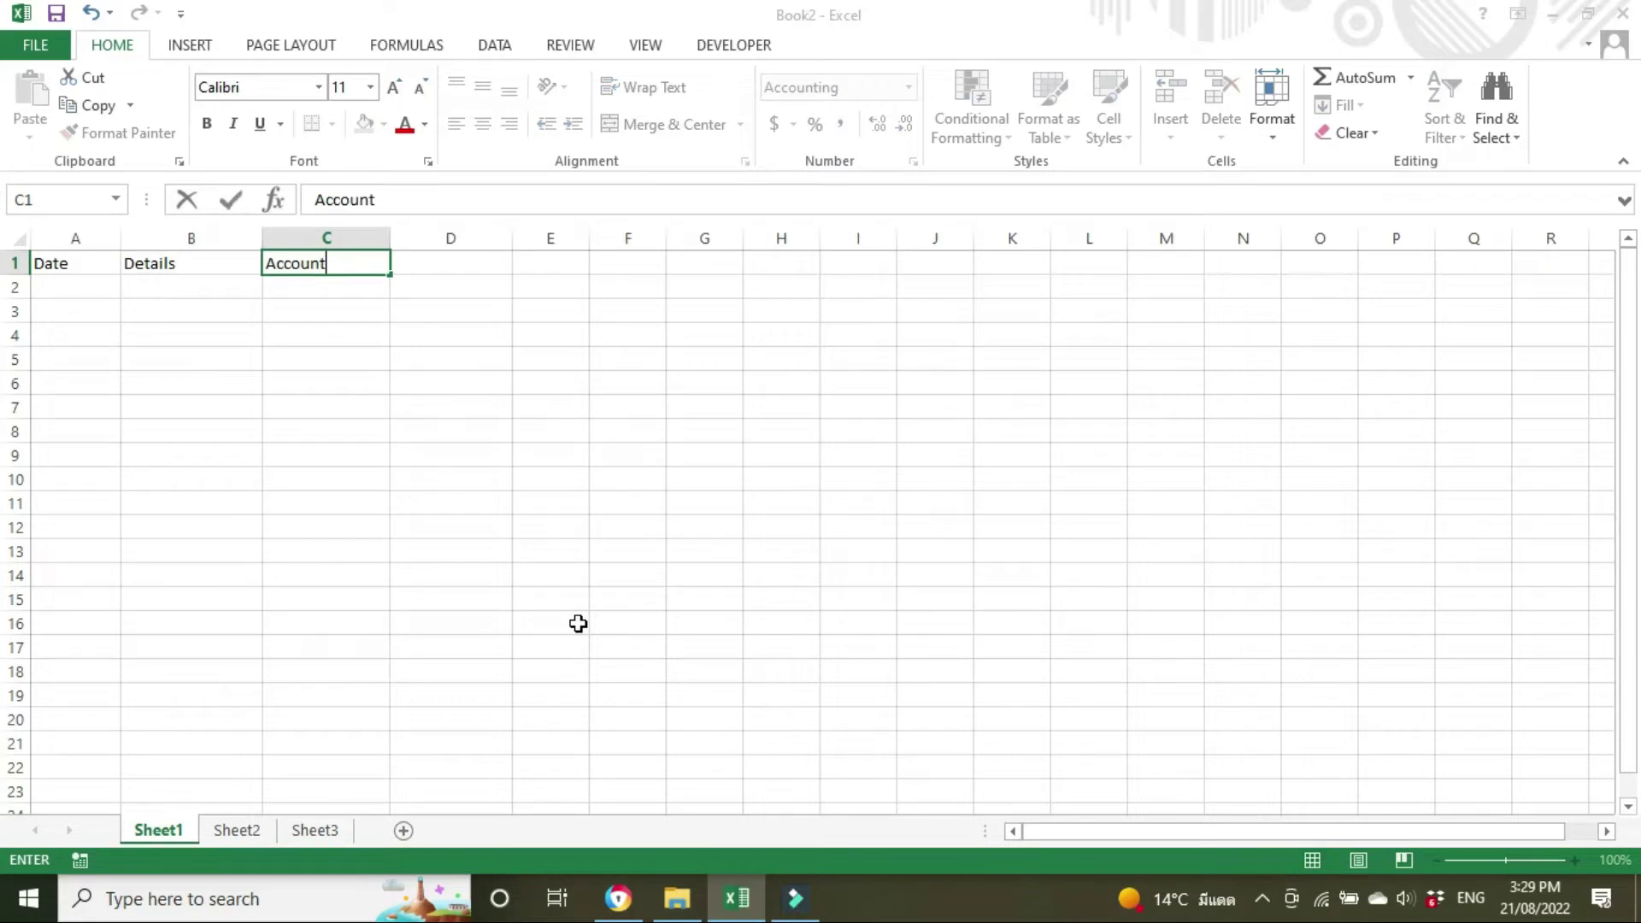
key("Tab")
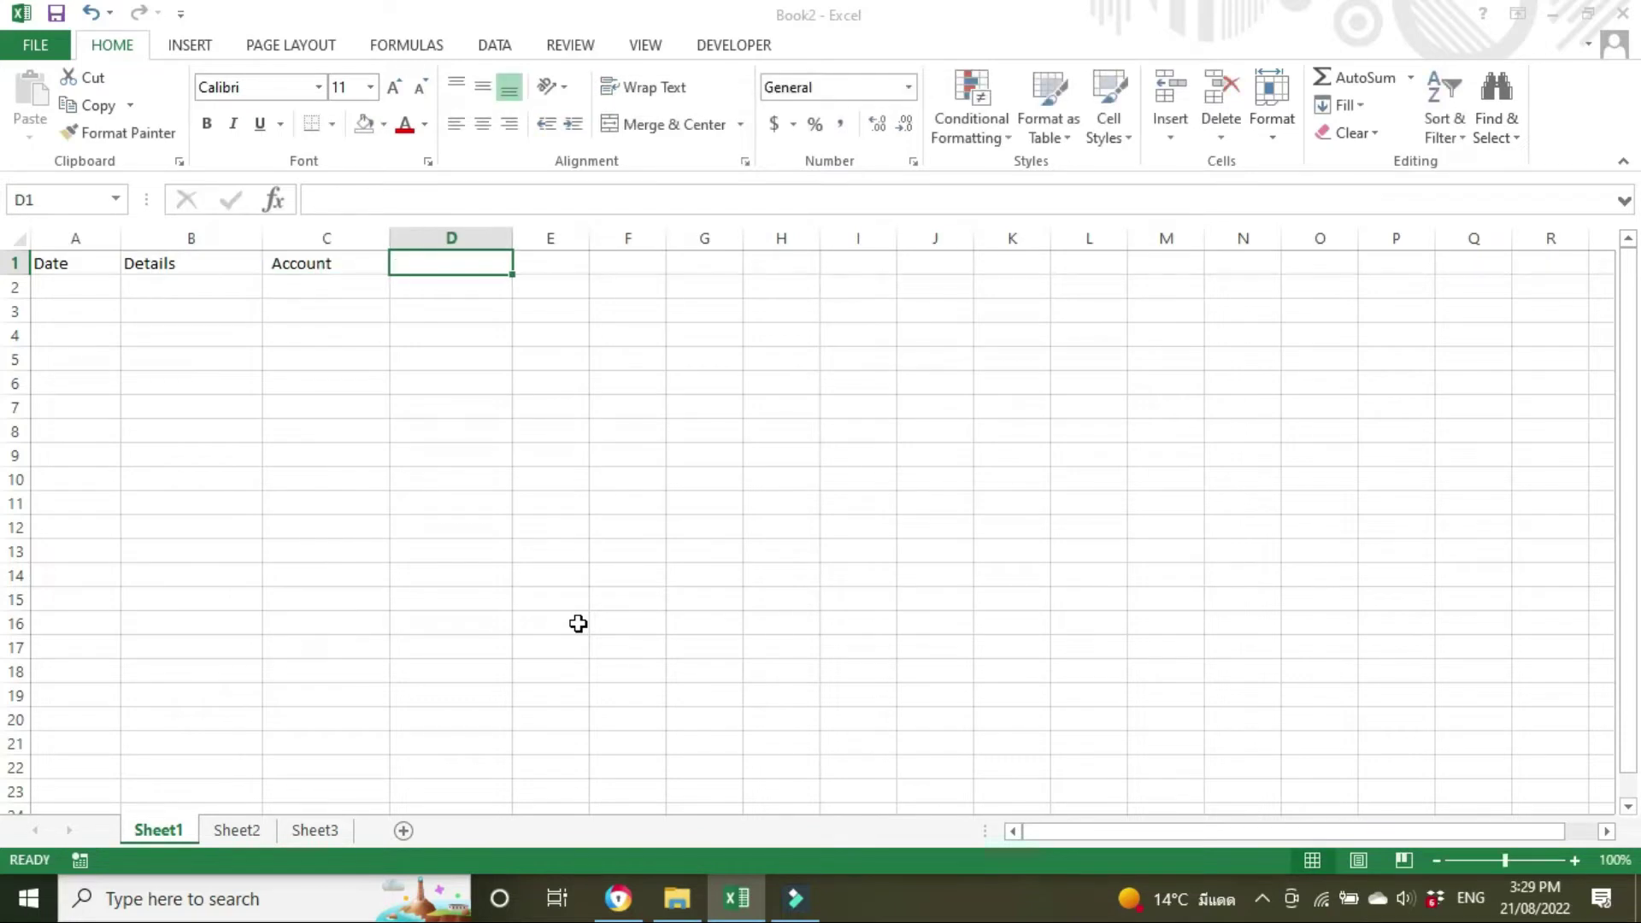
type("Amount")
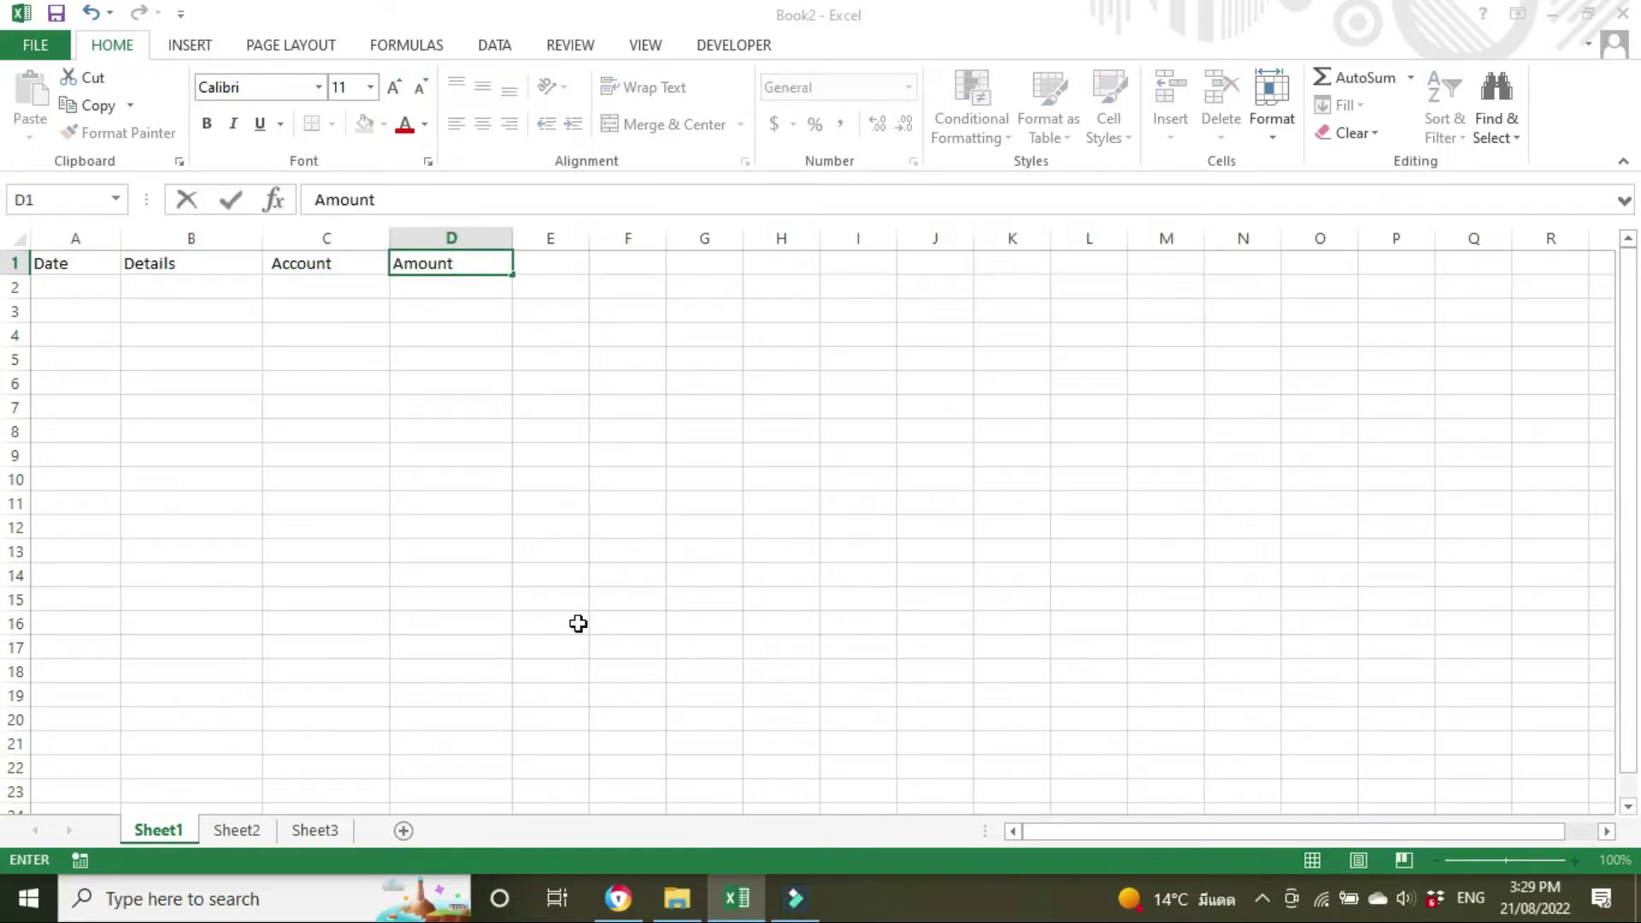
key("Return")
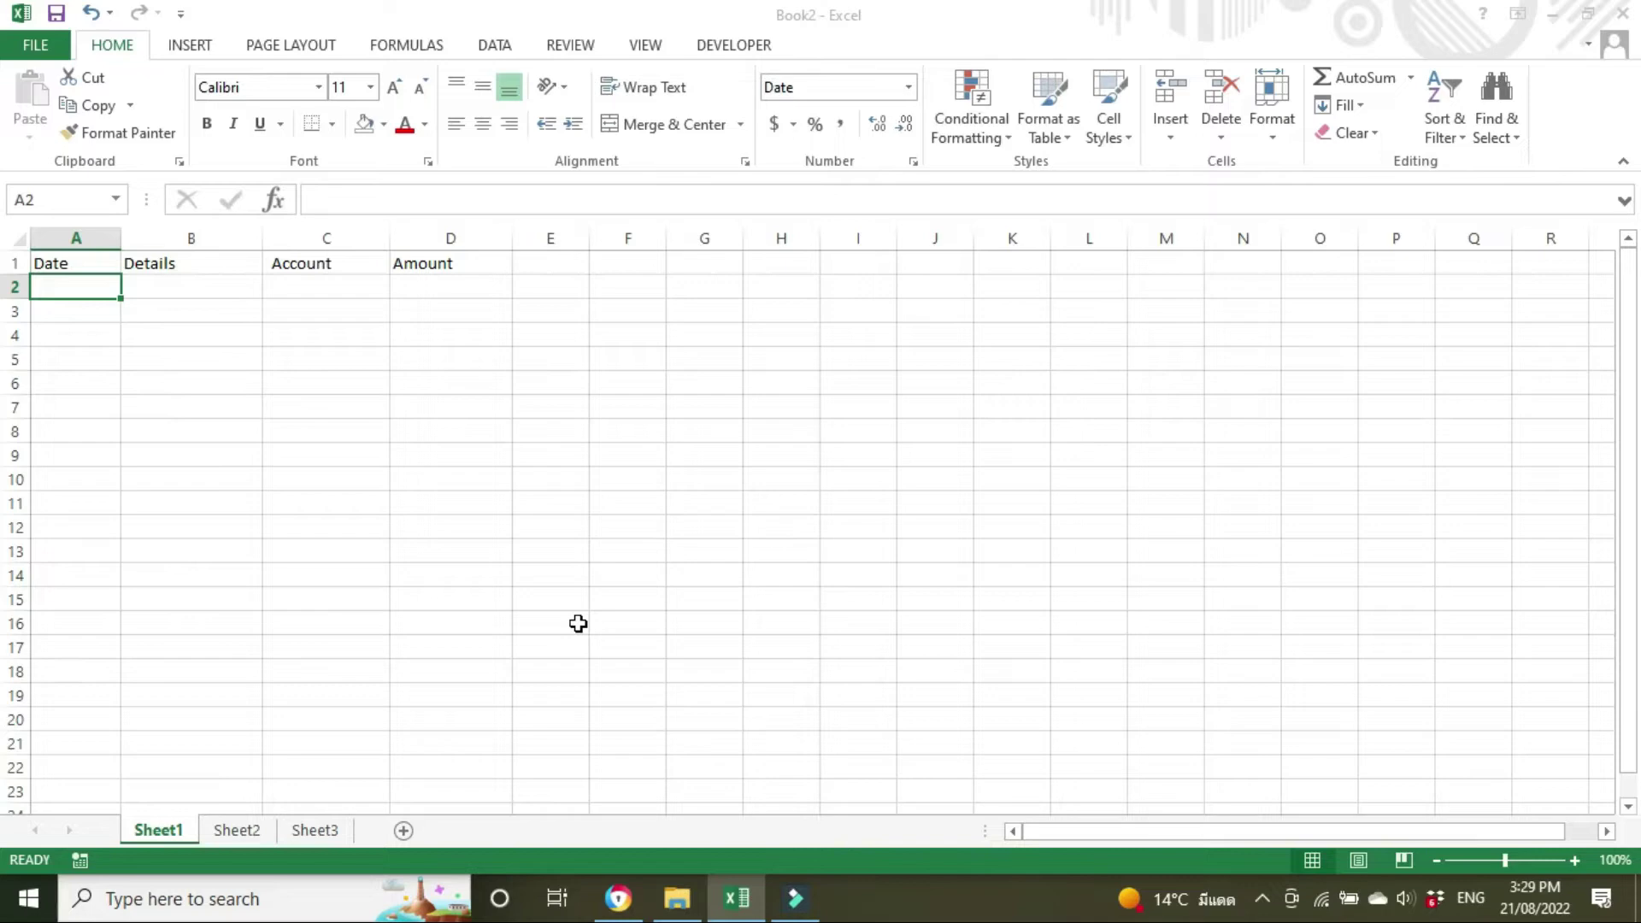
Enter the first row: 17/08/2022, Fuel, Motor Vehicle, 150
type("17/08/")
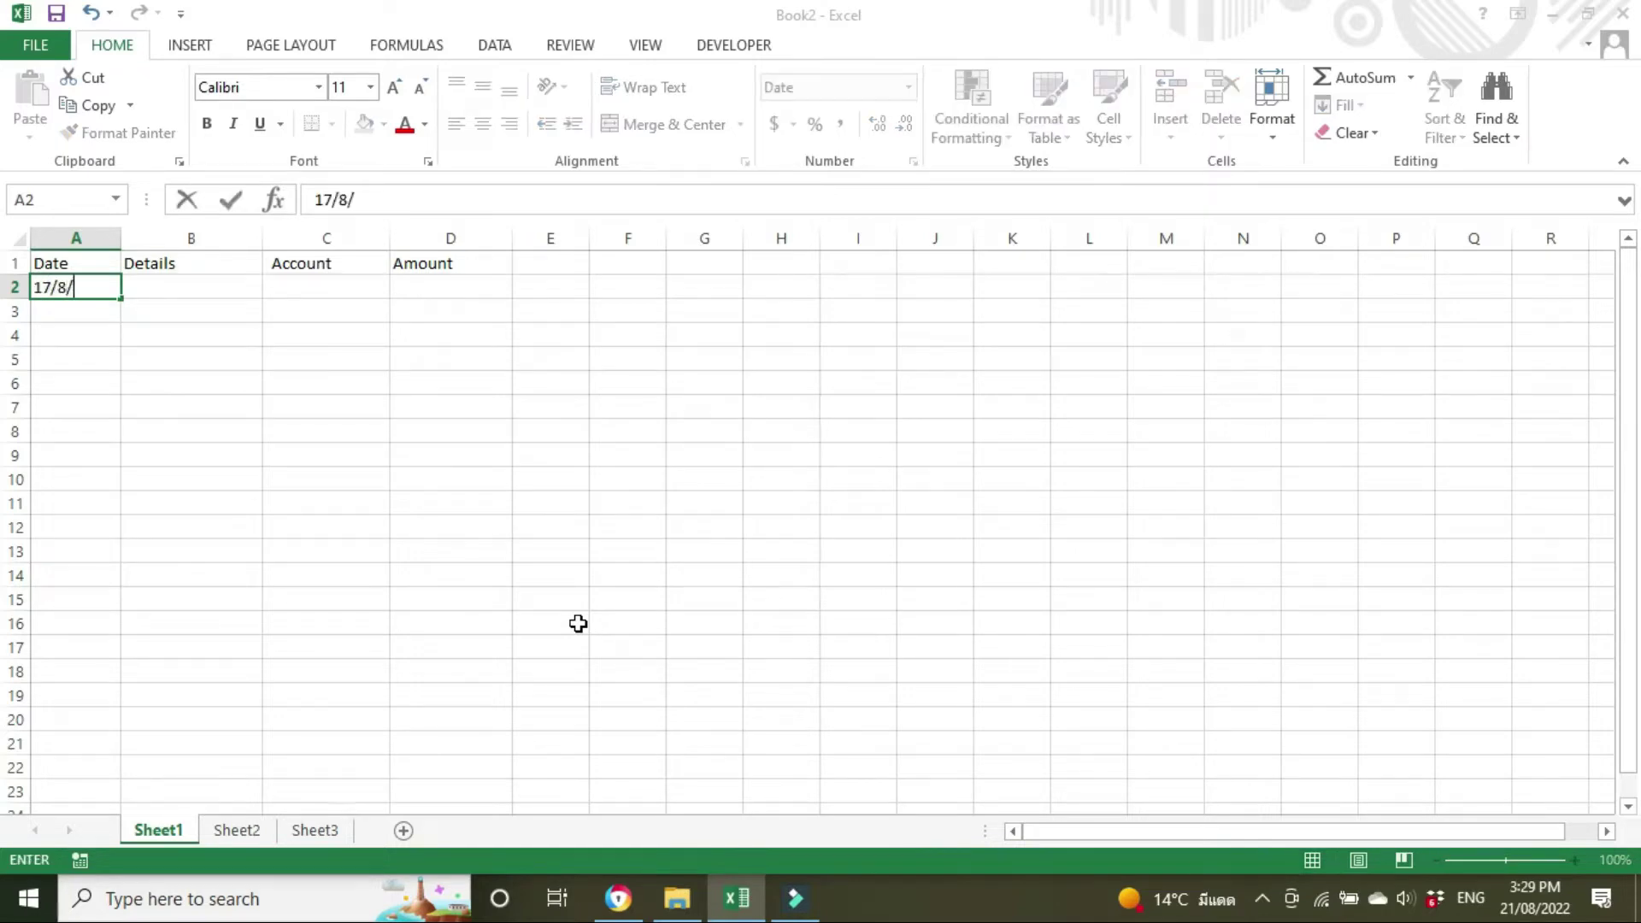
type("202")
key("Tab")
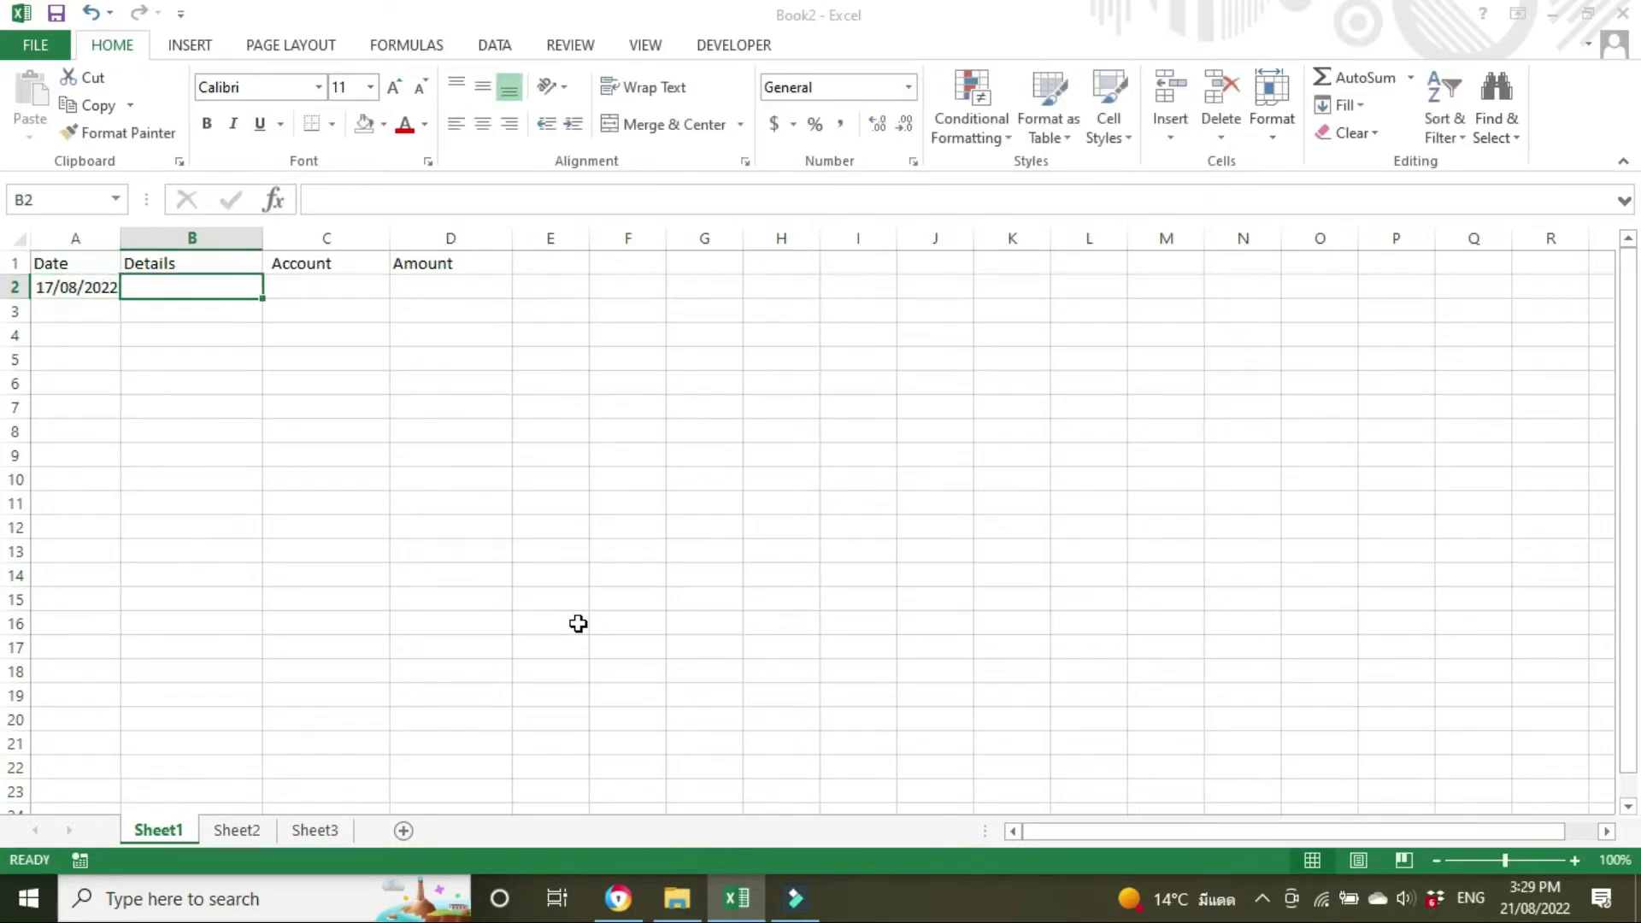
type("Fuel")
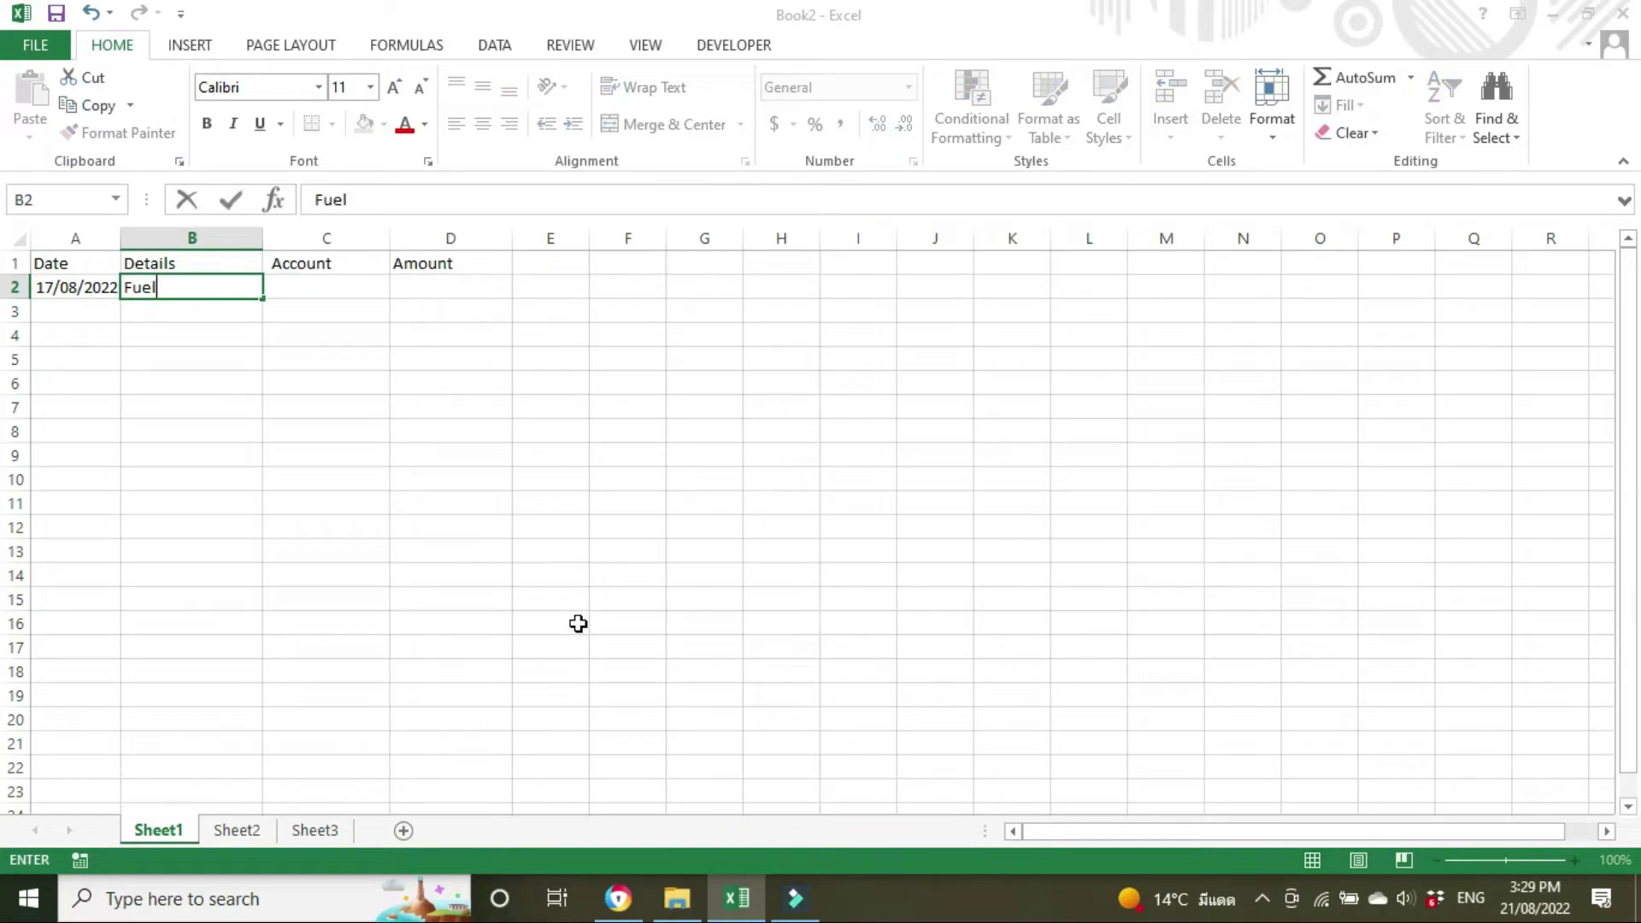
key("Tab")
type("Motor")
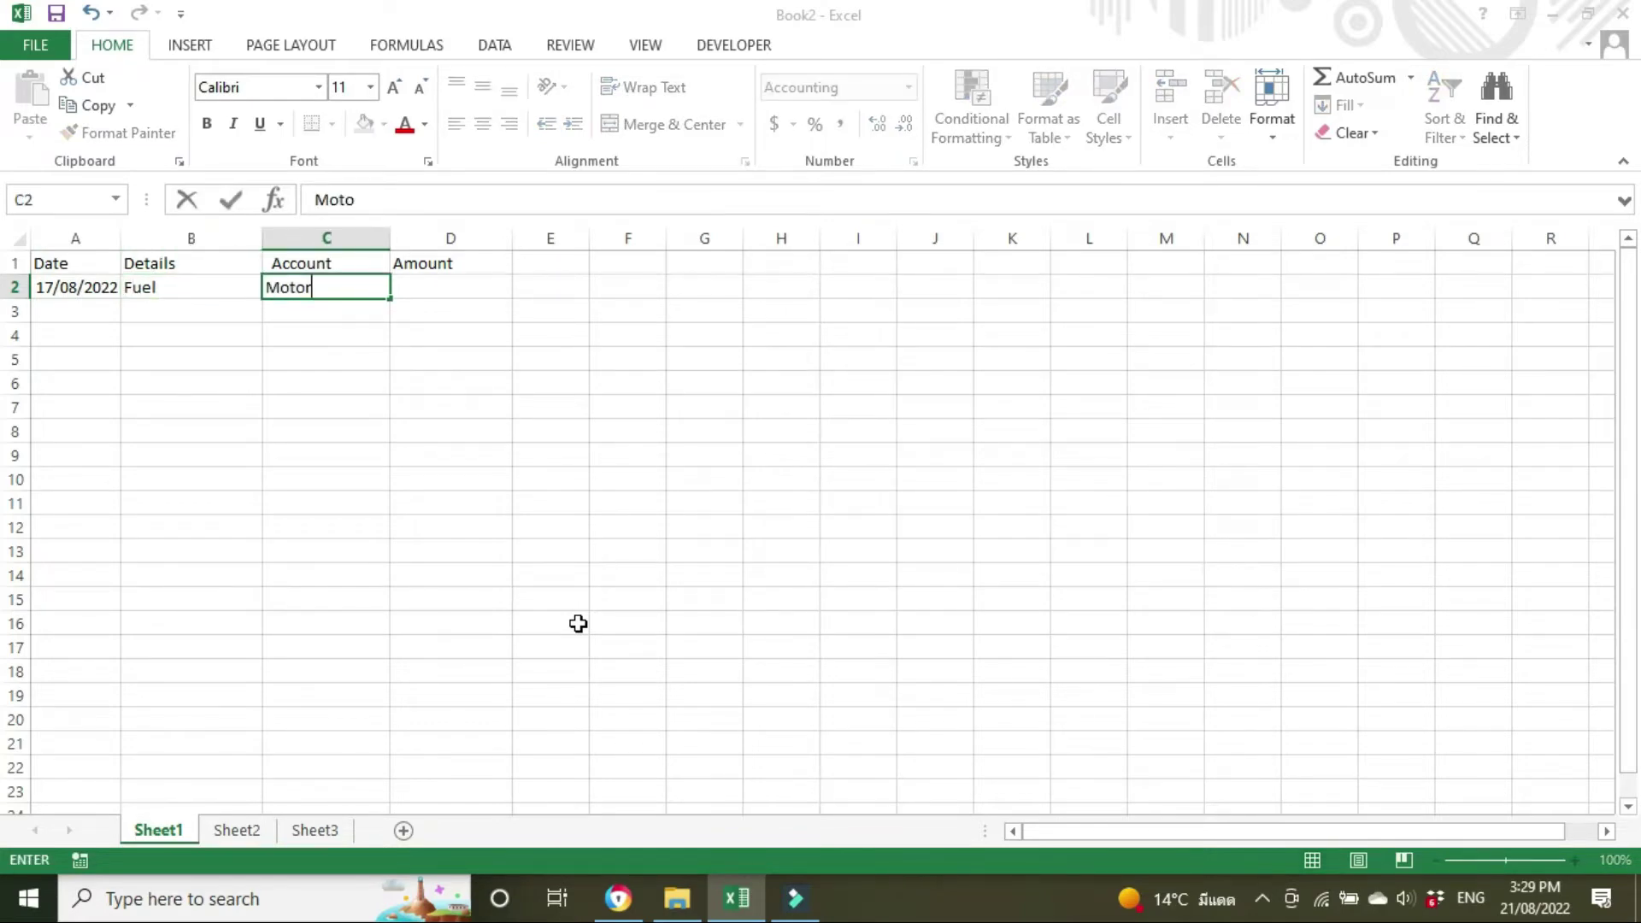
type(" Vehicle")
key("Tab")
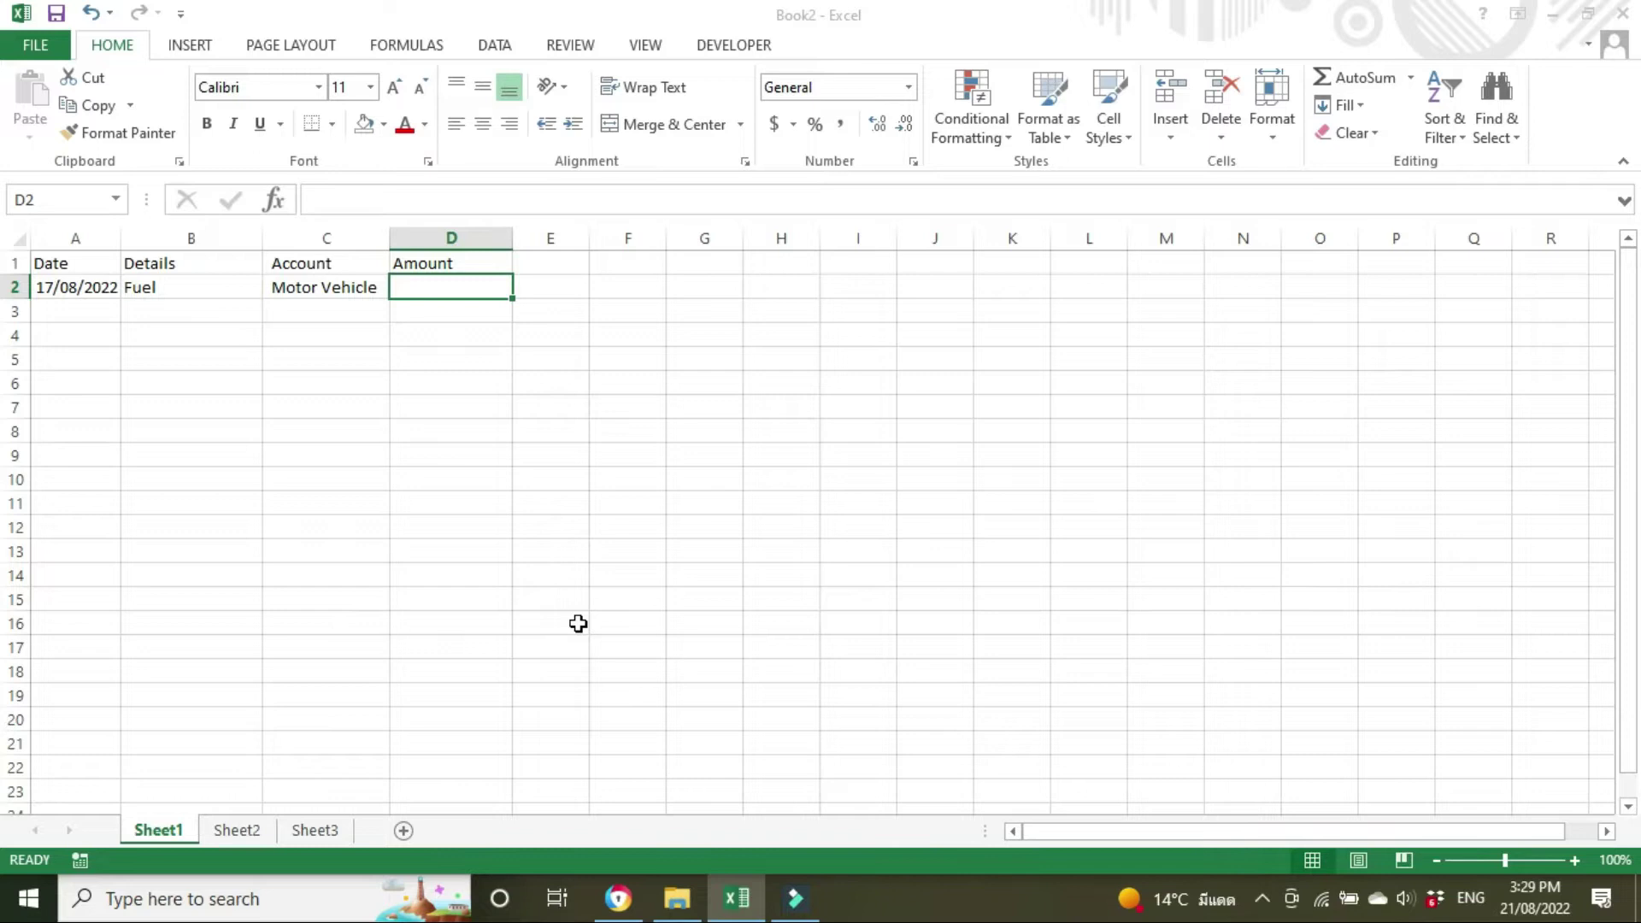
type("150")
key("Return")
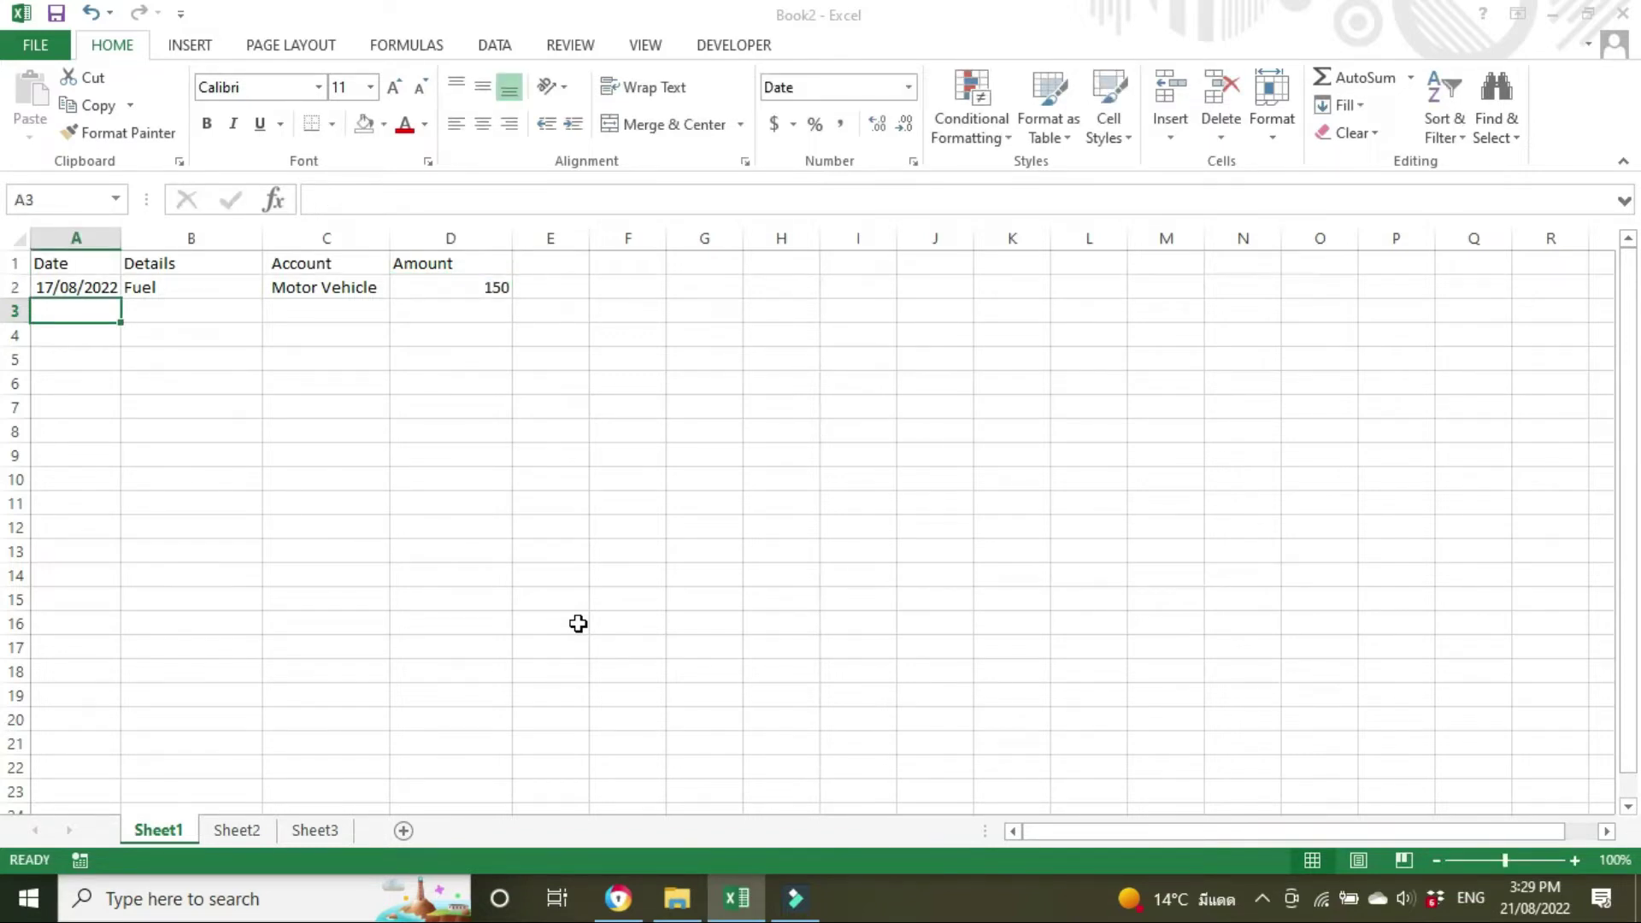
Move the Amount column in front of the Account column
left_click(438, 238)
right_click(438, 239)
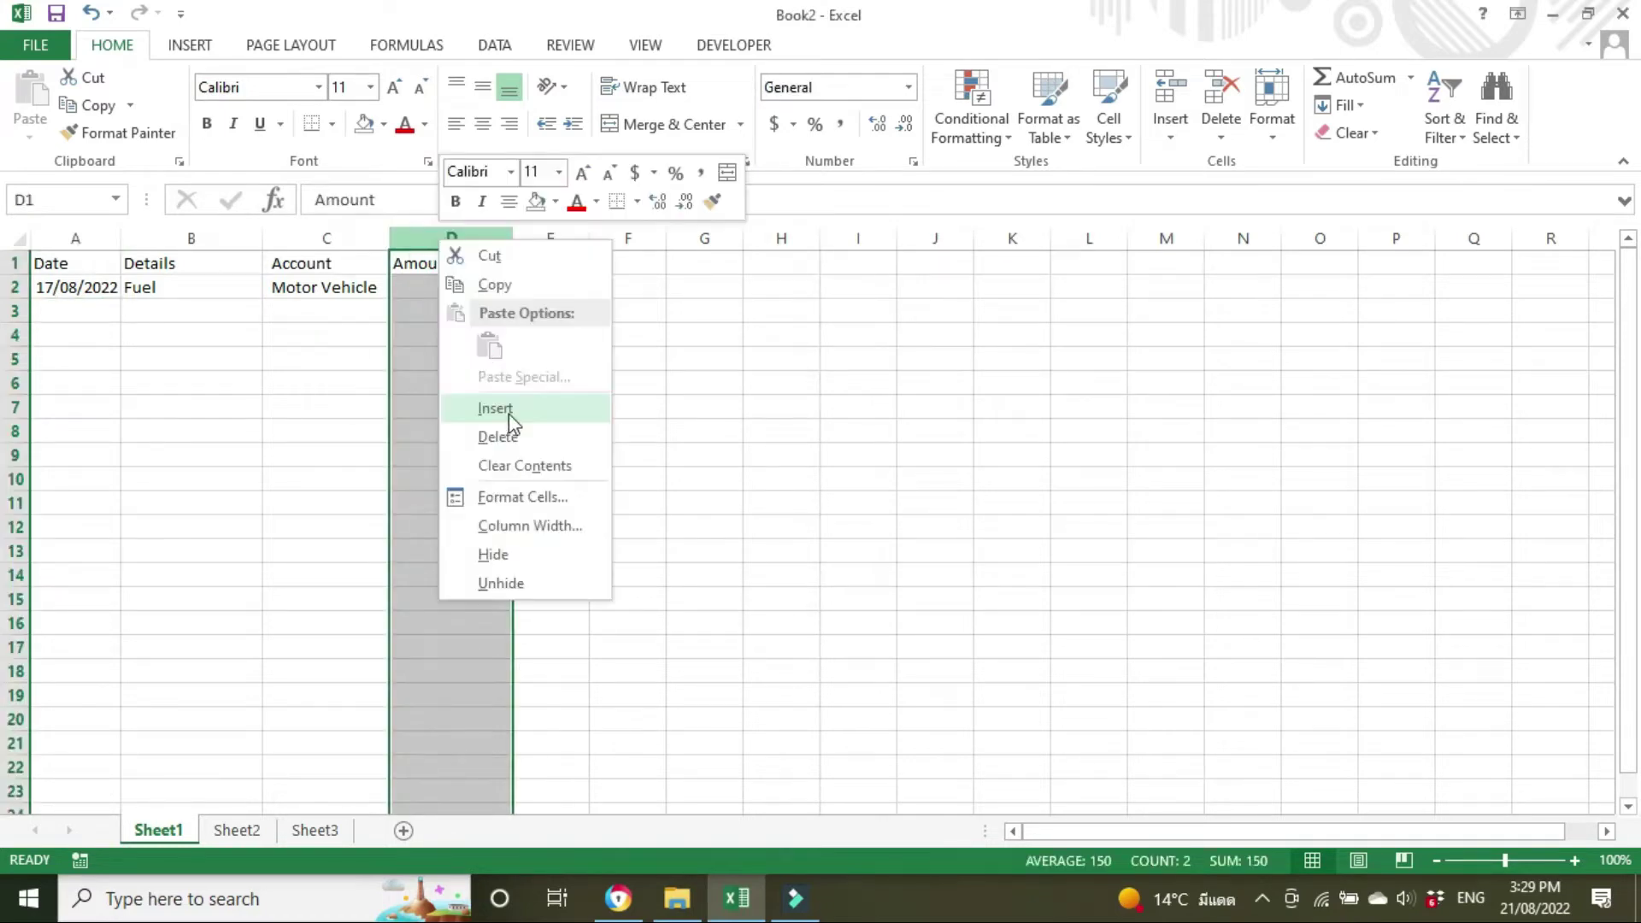
left_click(525, 257)
right_click(356, 239)
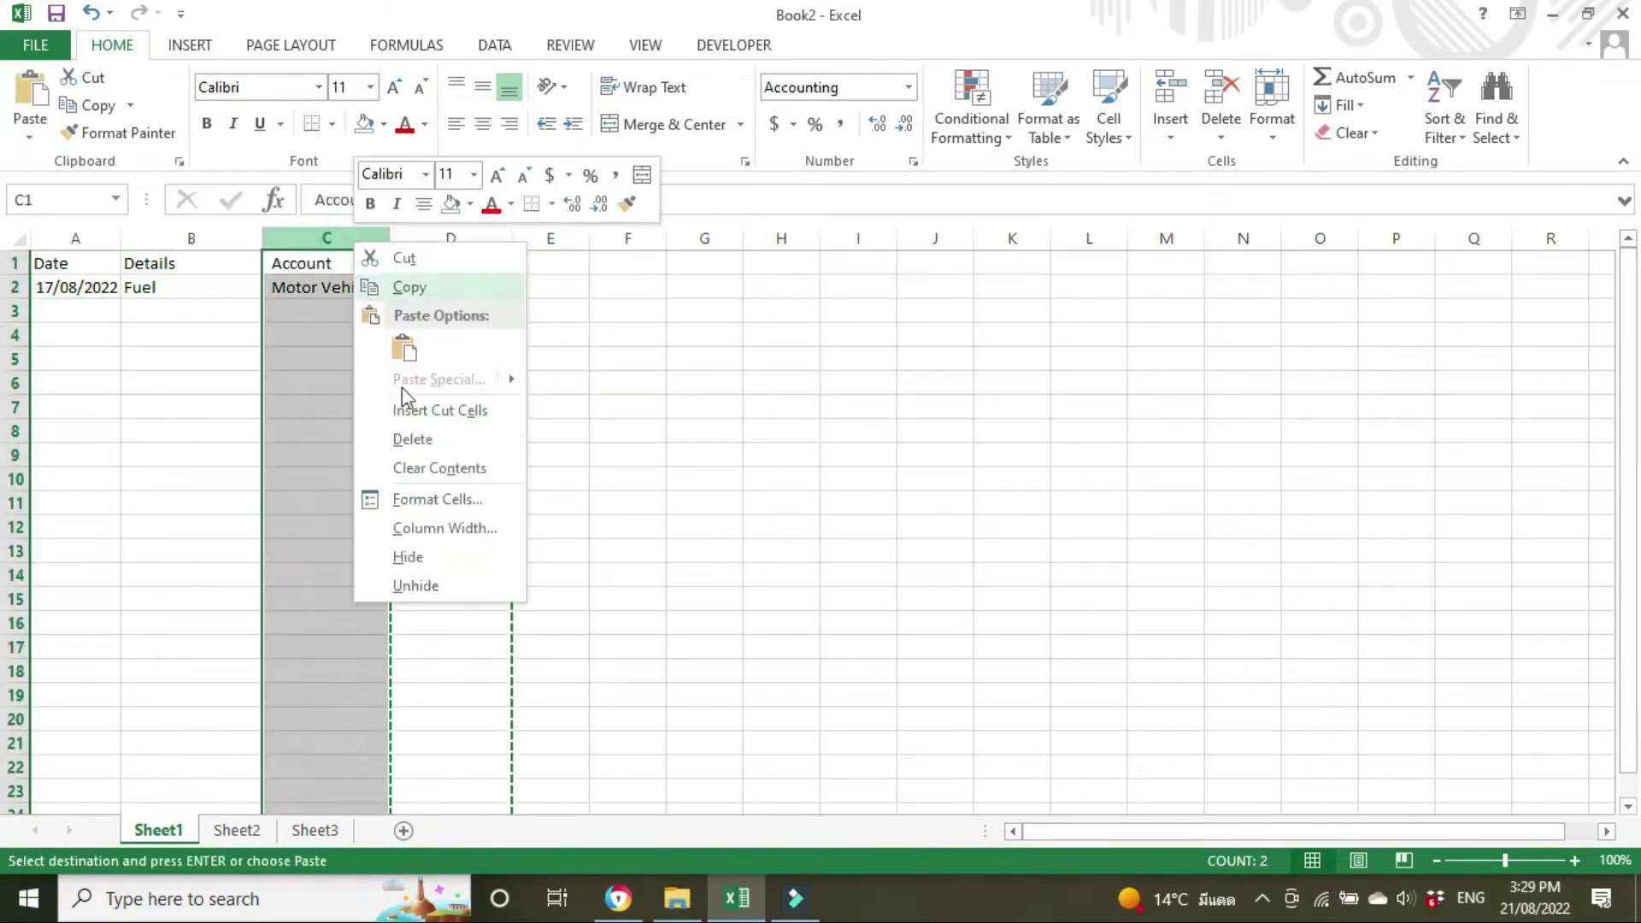
left_click(420, 412)
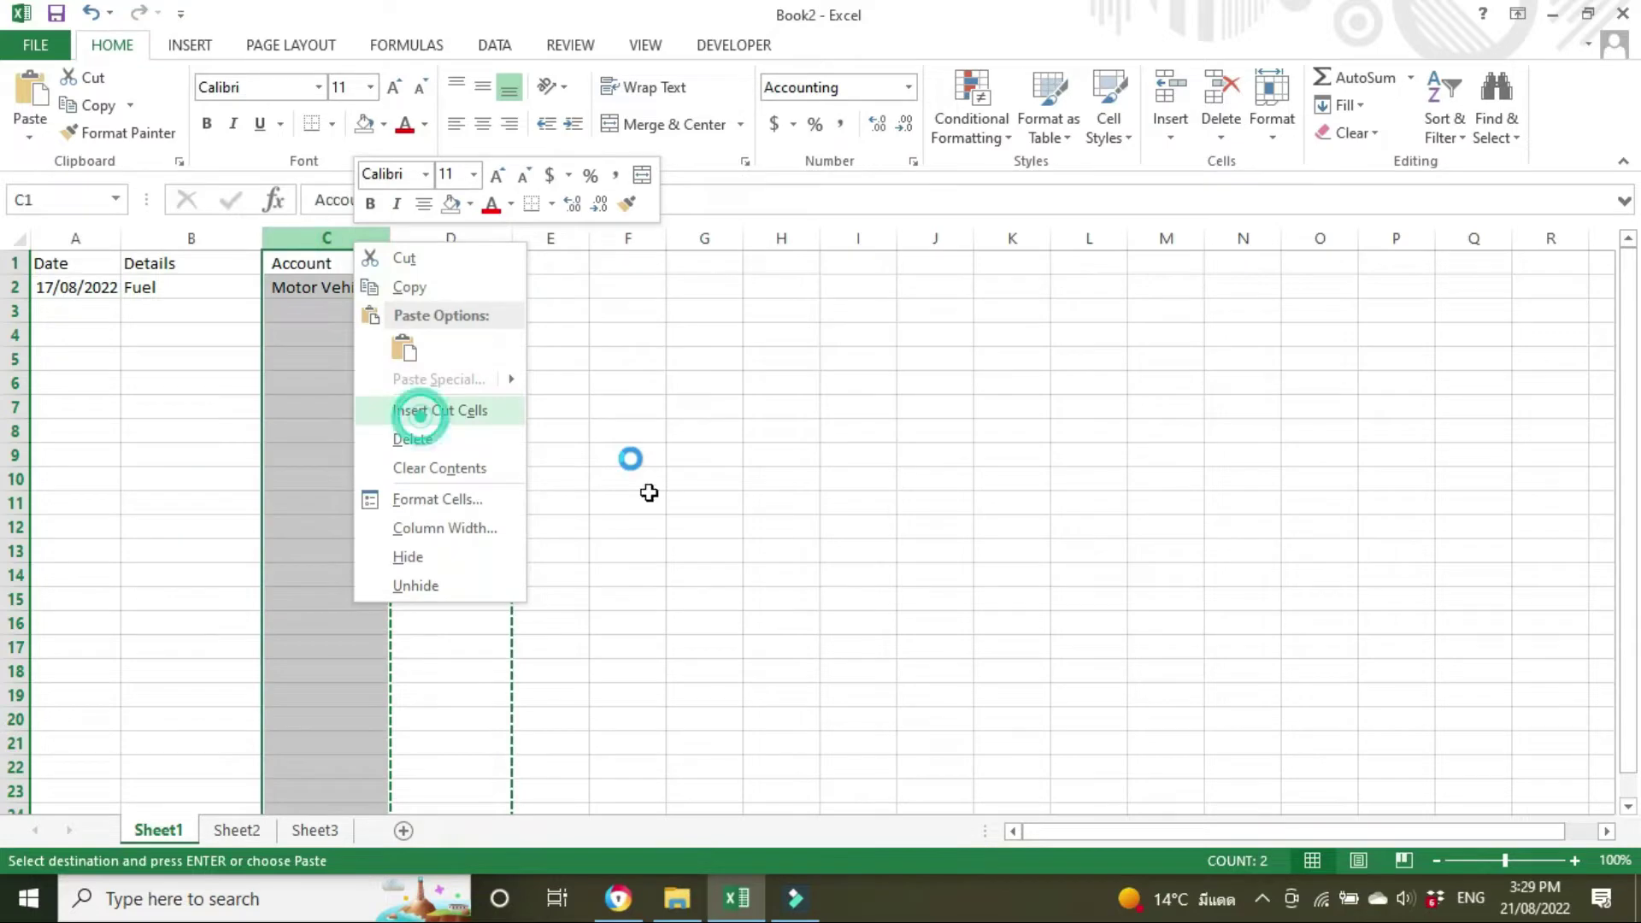
Add row 3: 20/08/2022, Accounting, amount 300, account Accounting
left_click(93, 318)
type("20/8/22")
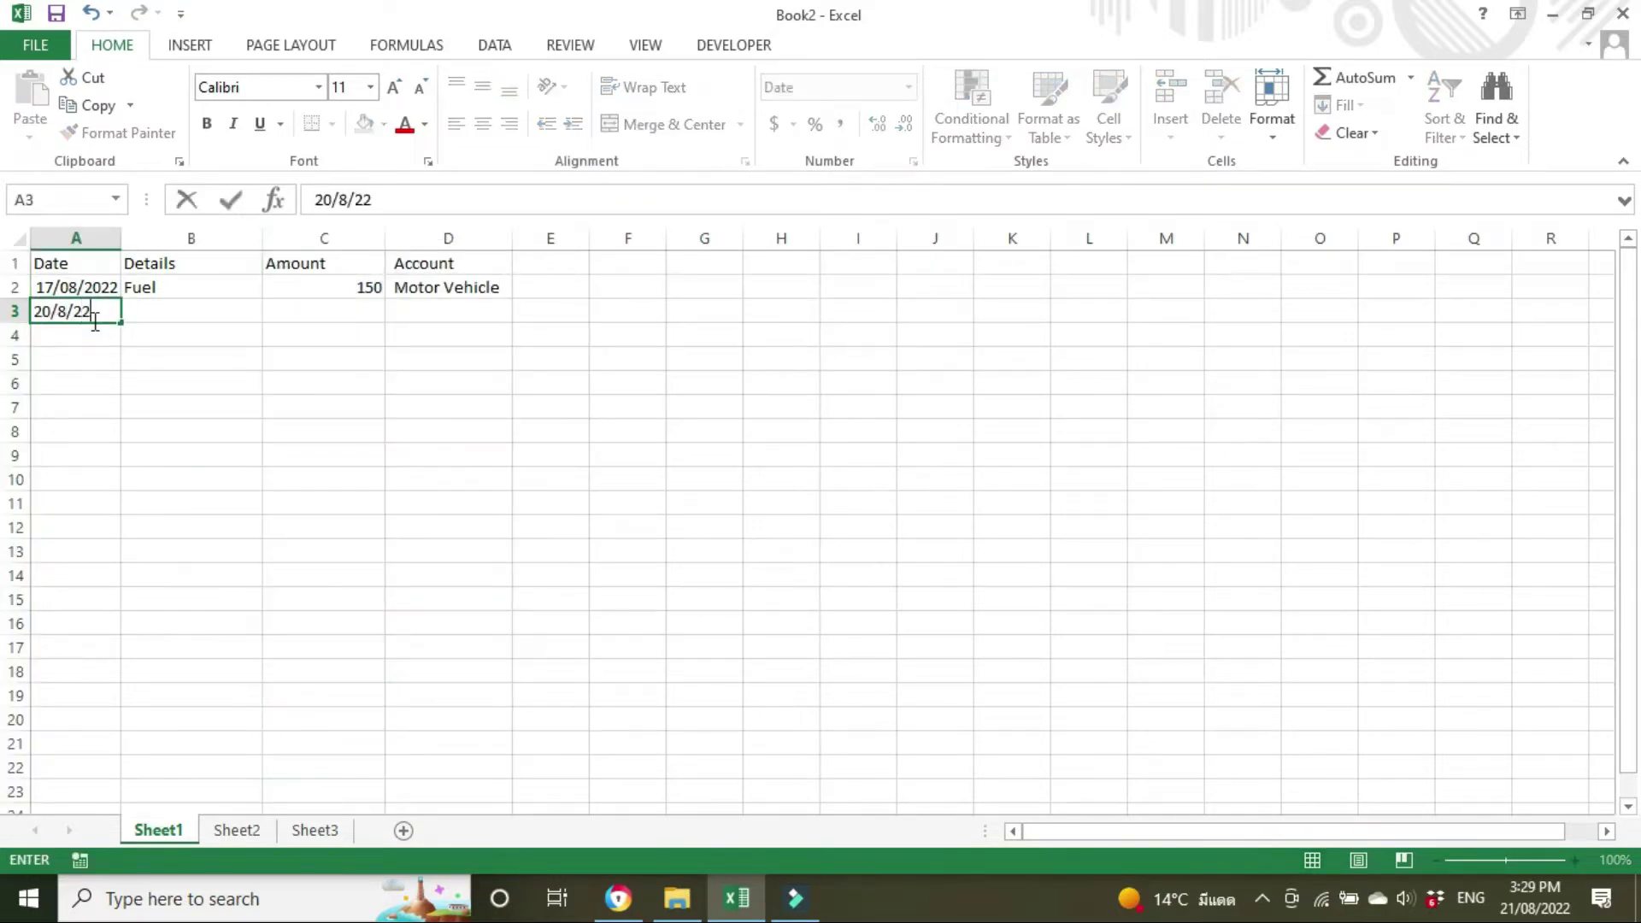
key("Tab")
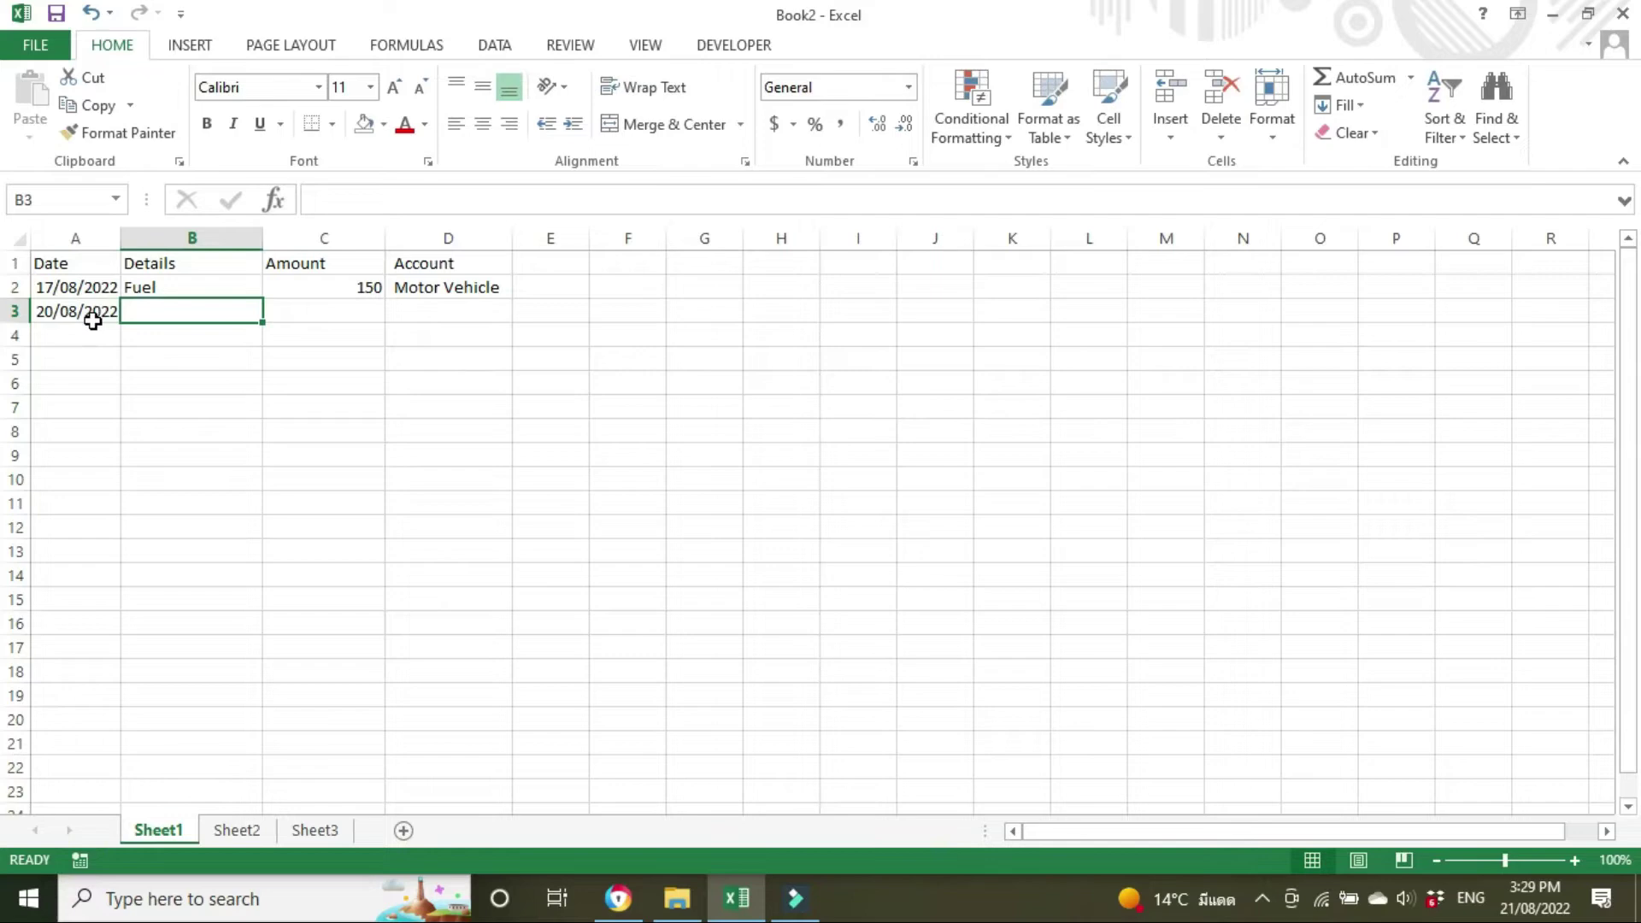
type("Accounting")
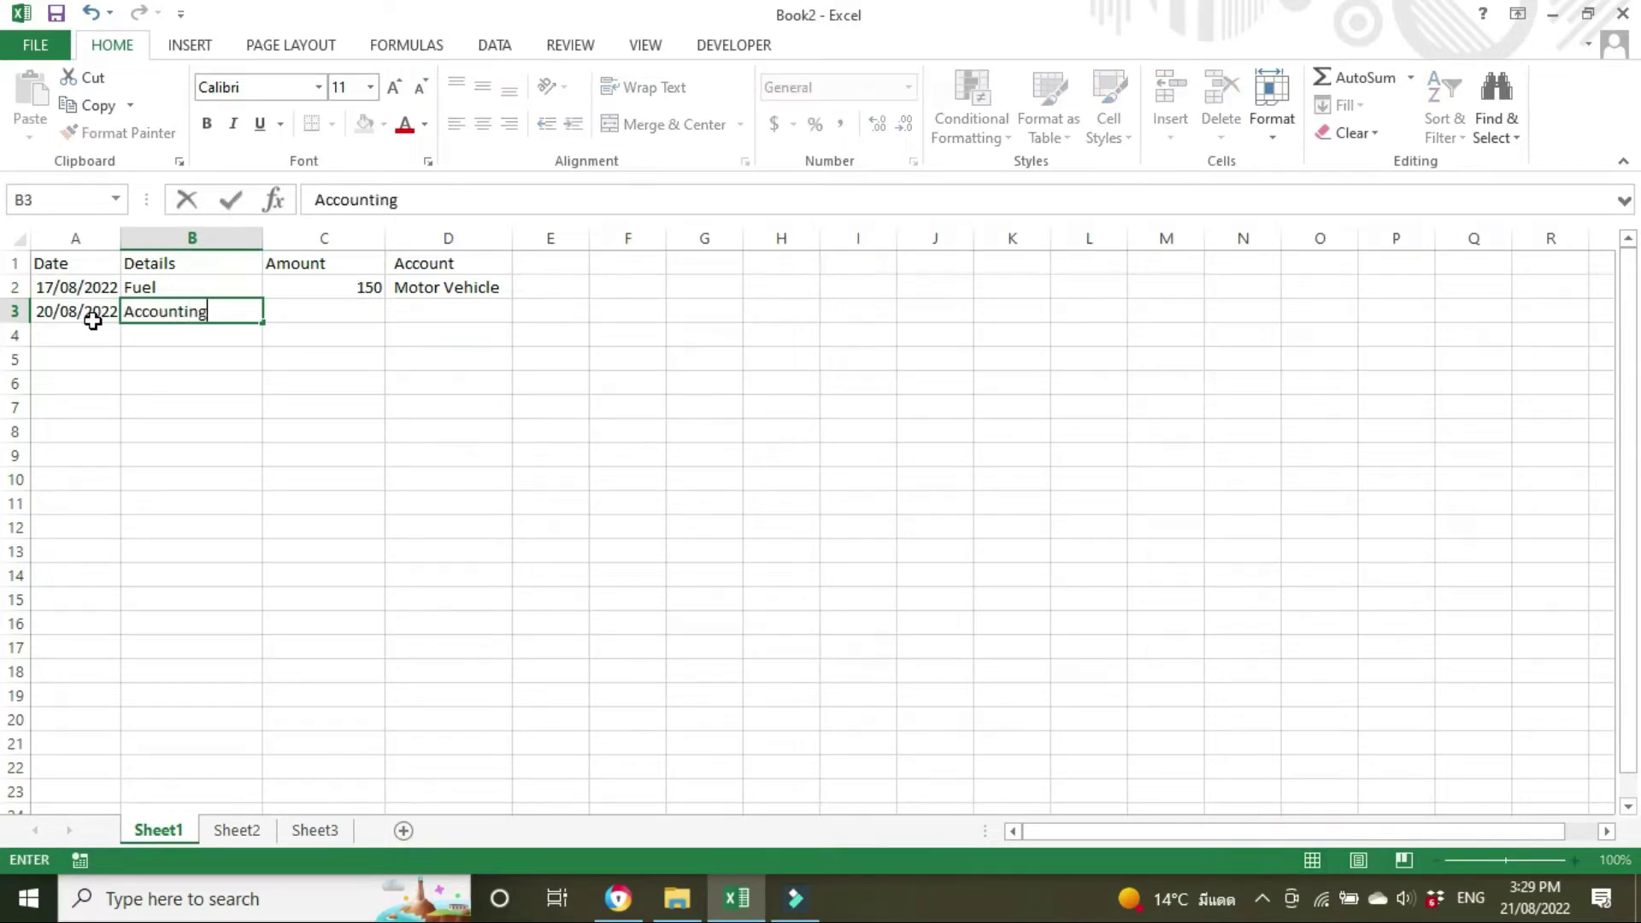
key("Tab")
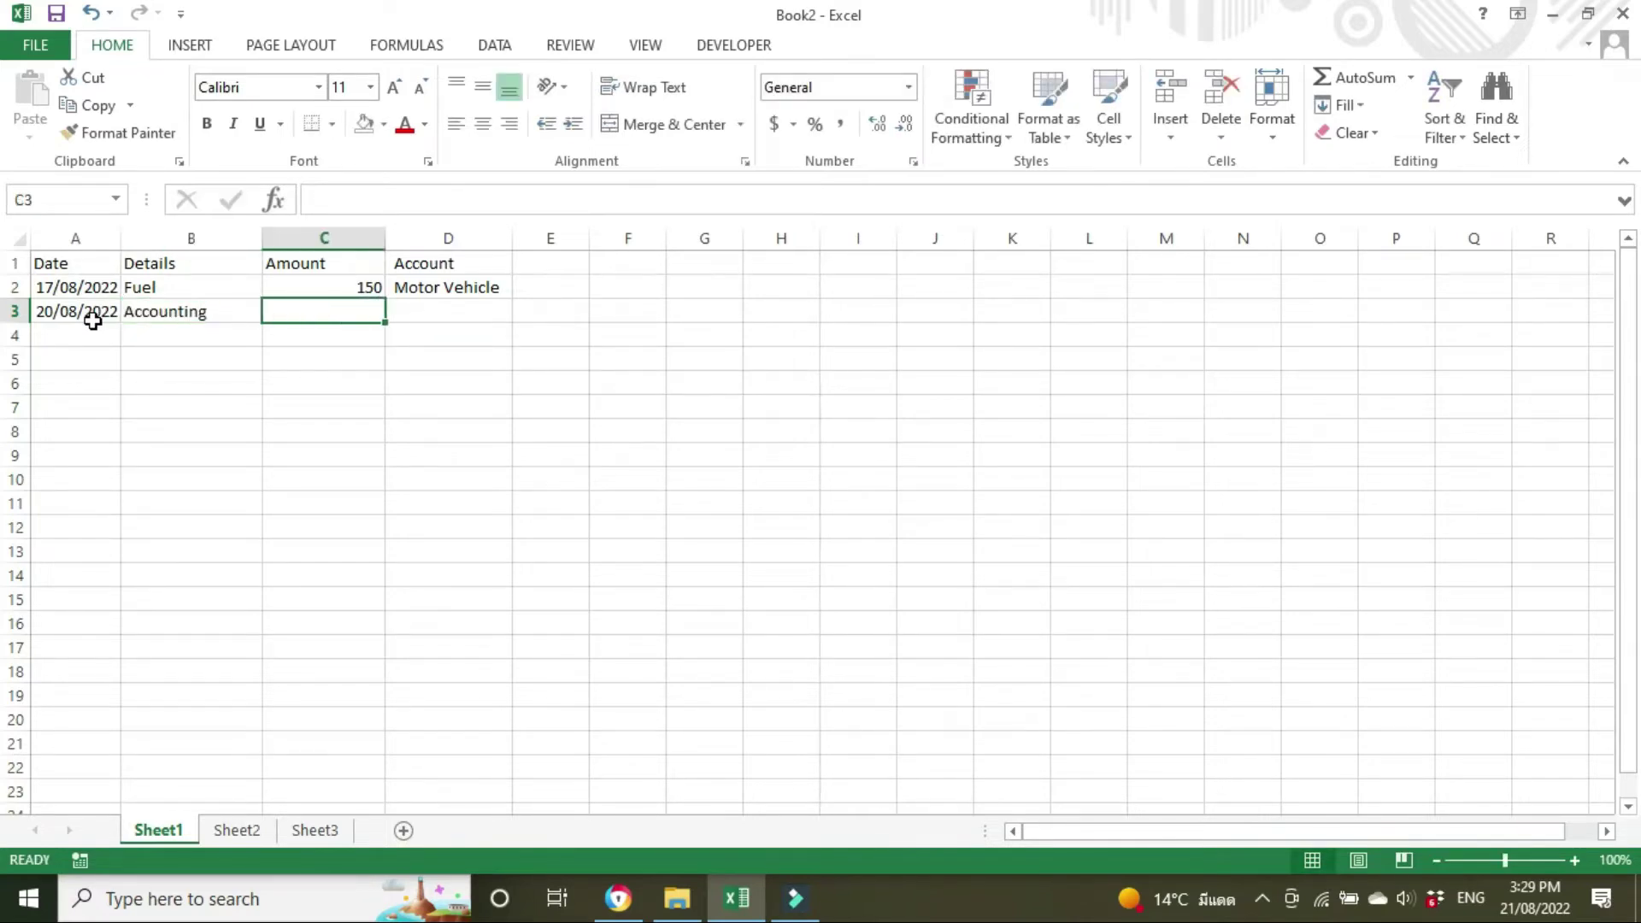
type("300")
key("Tab")
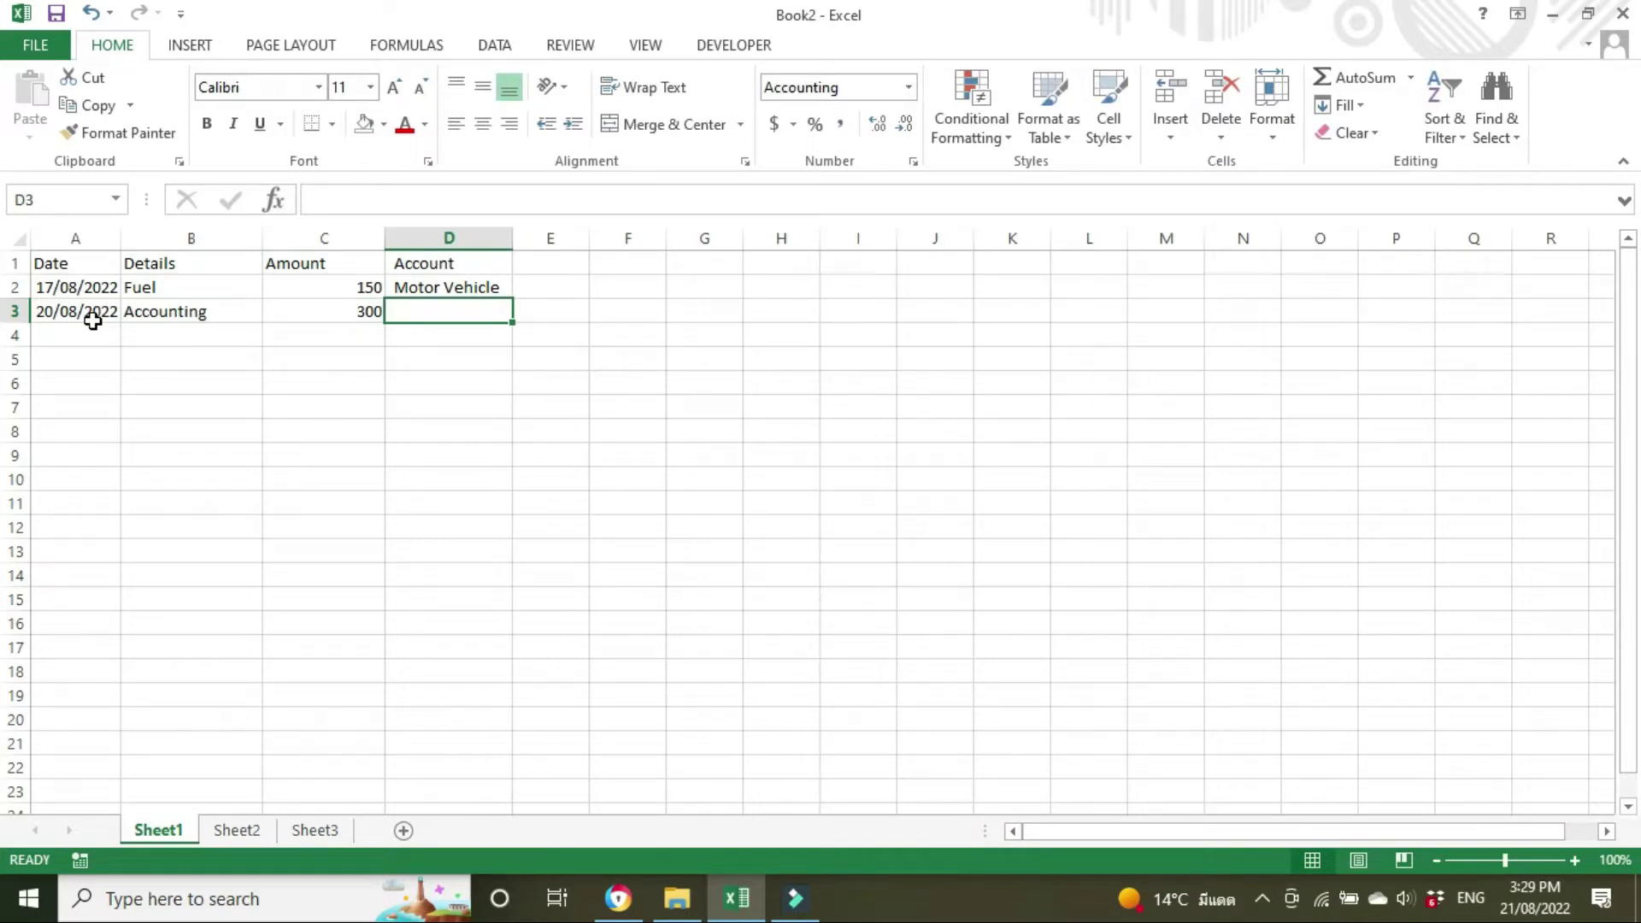
type("Accounting")
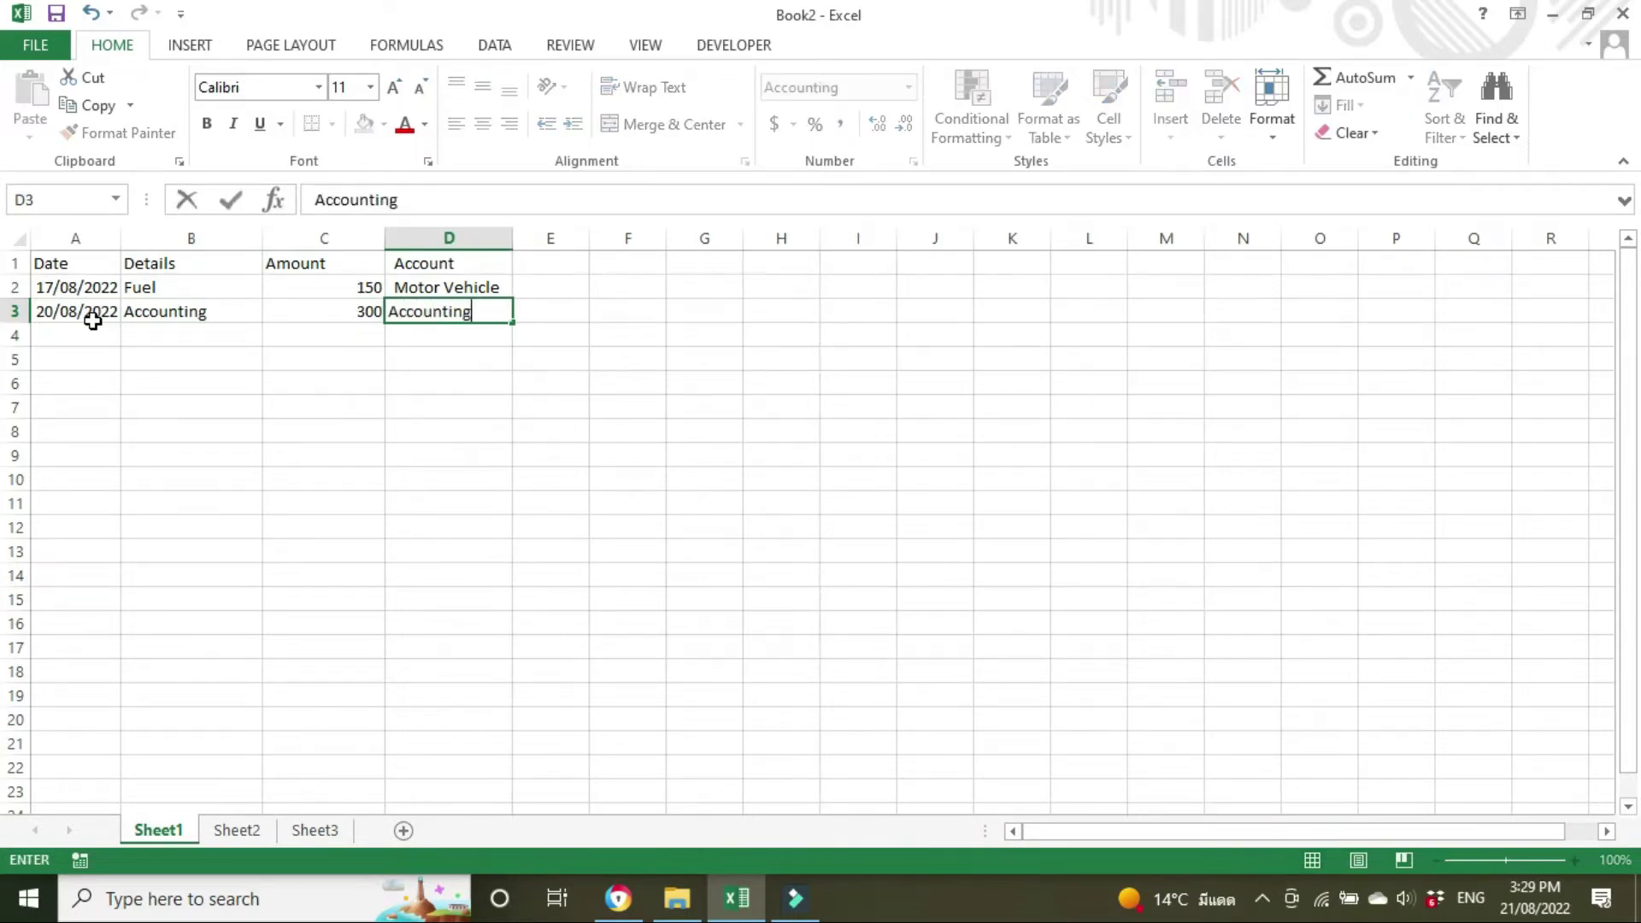
key("Return")
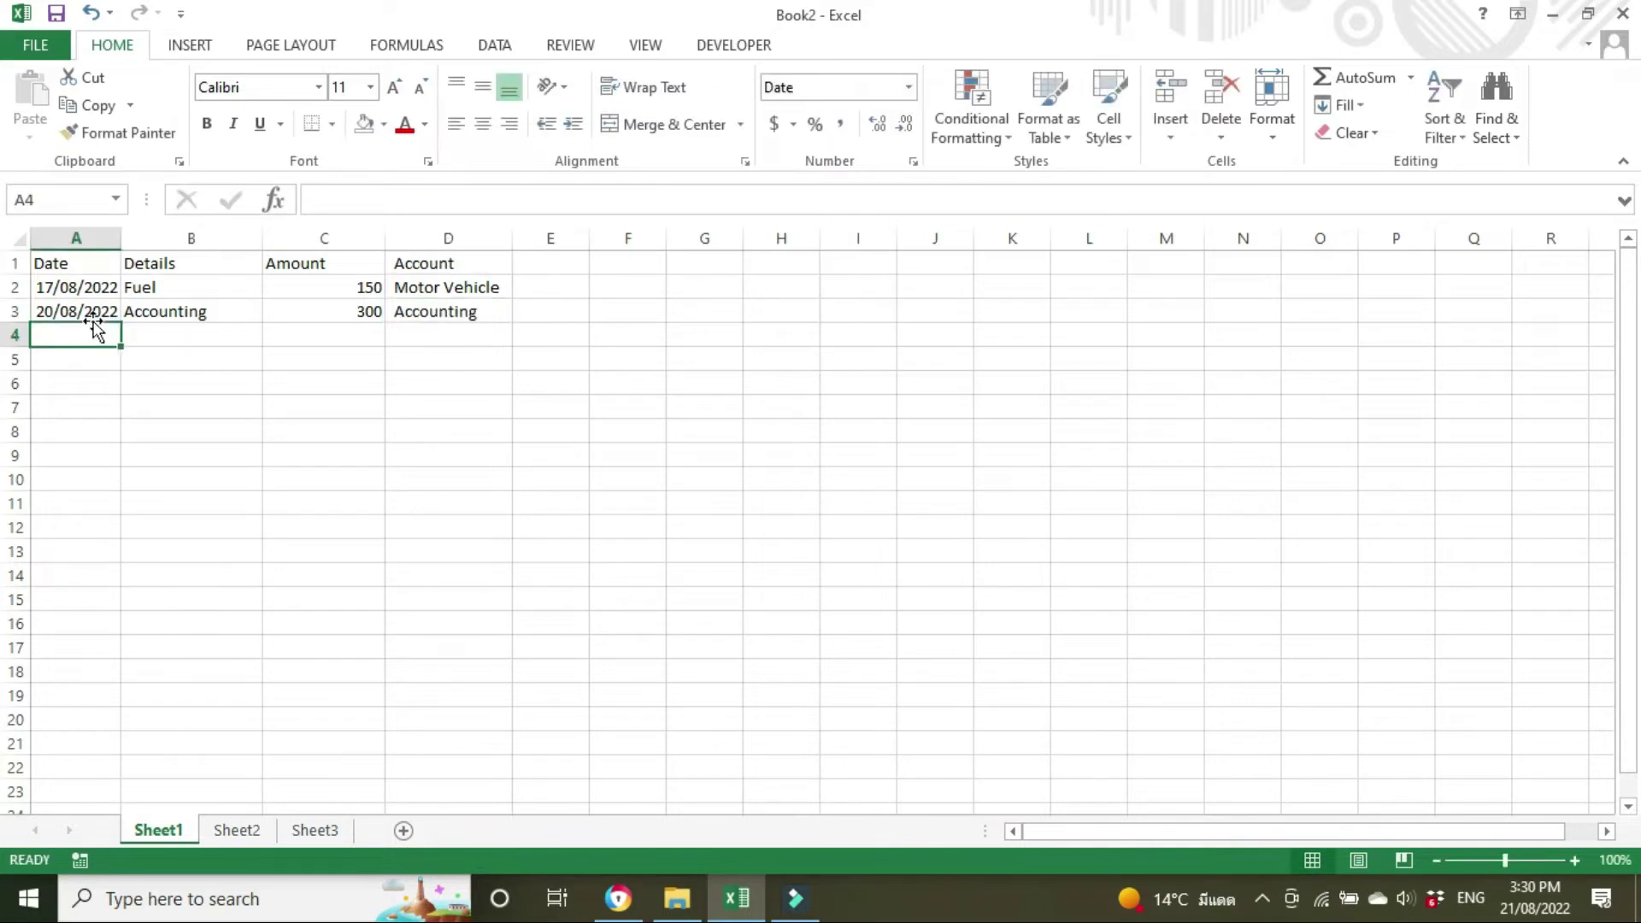
Add row 4: 21/08/2022, Stationery, amount 50, account Office Supplies
type("21/8/22")
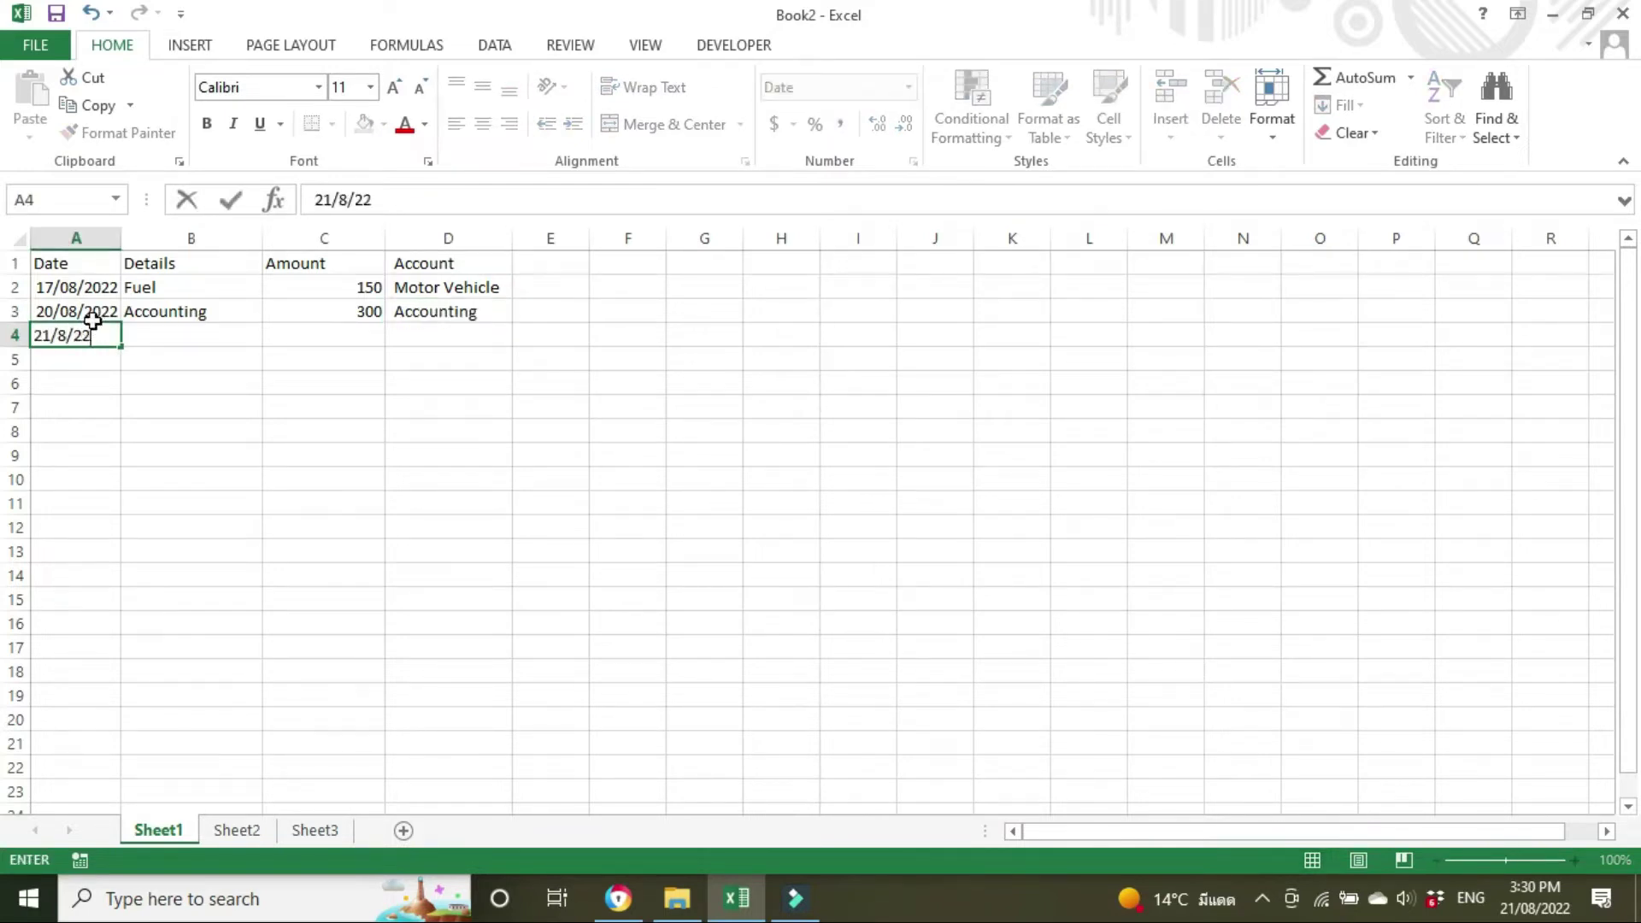
key("Tab")
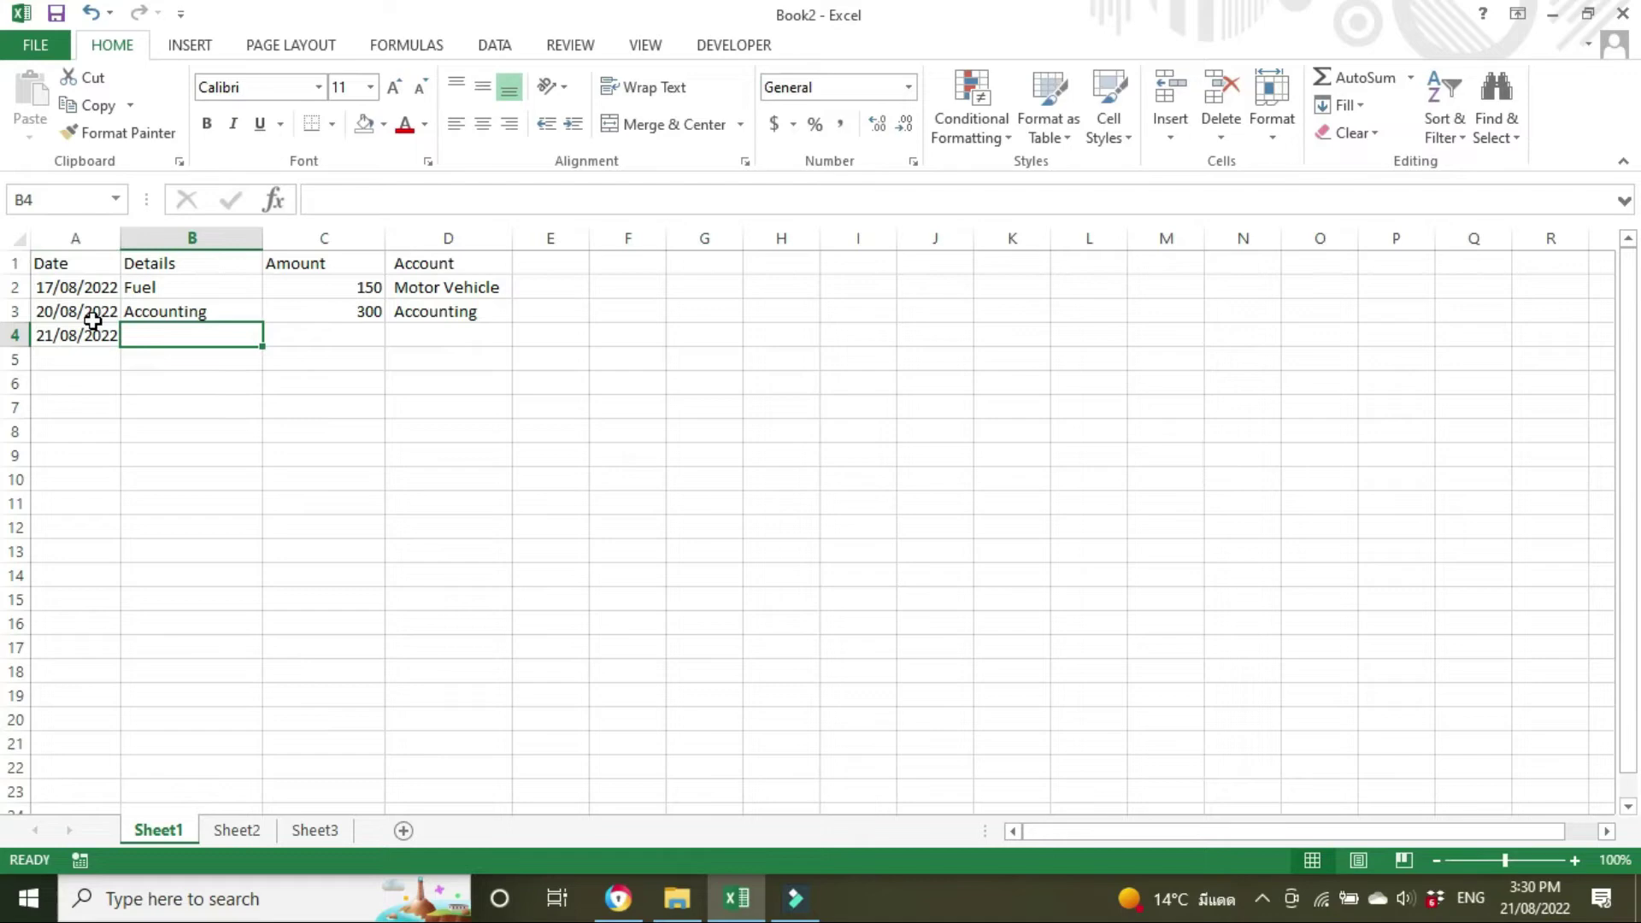
type("Statione")
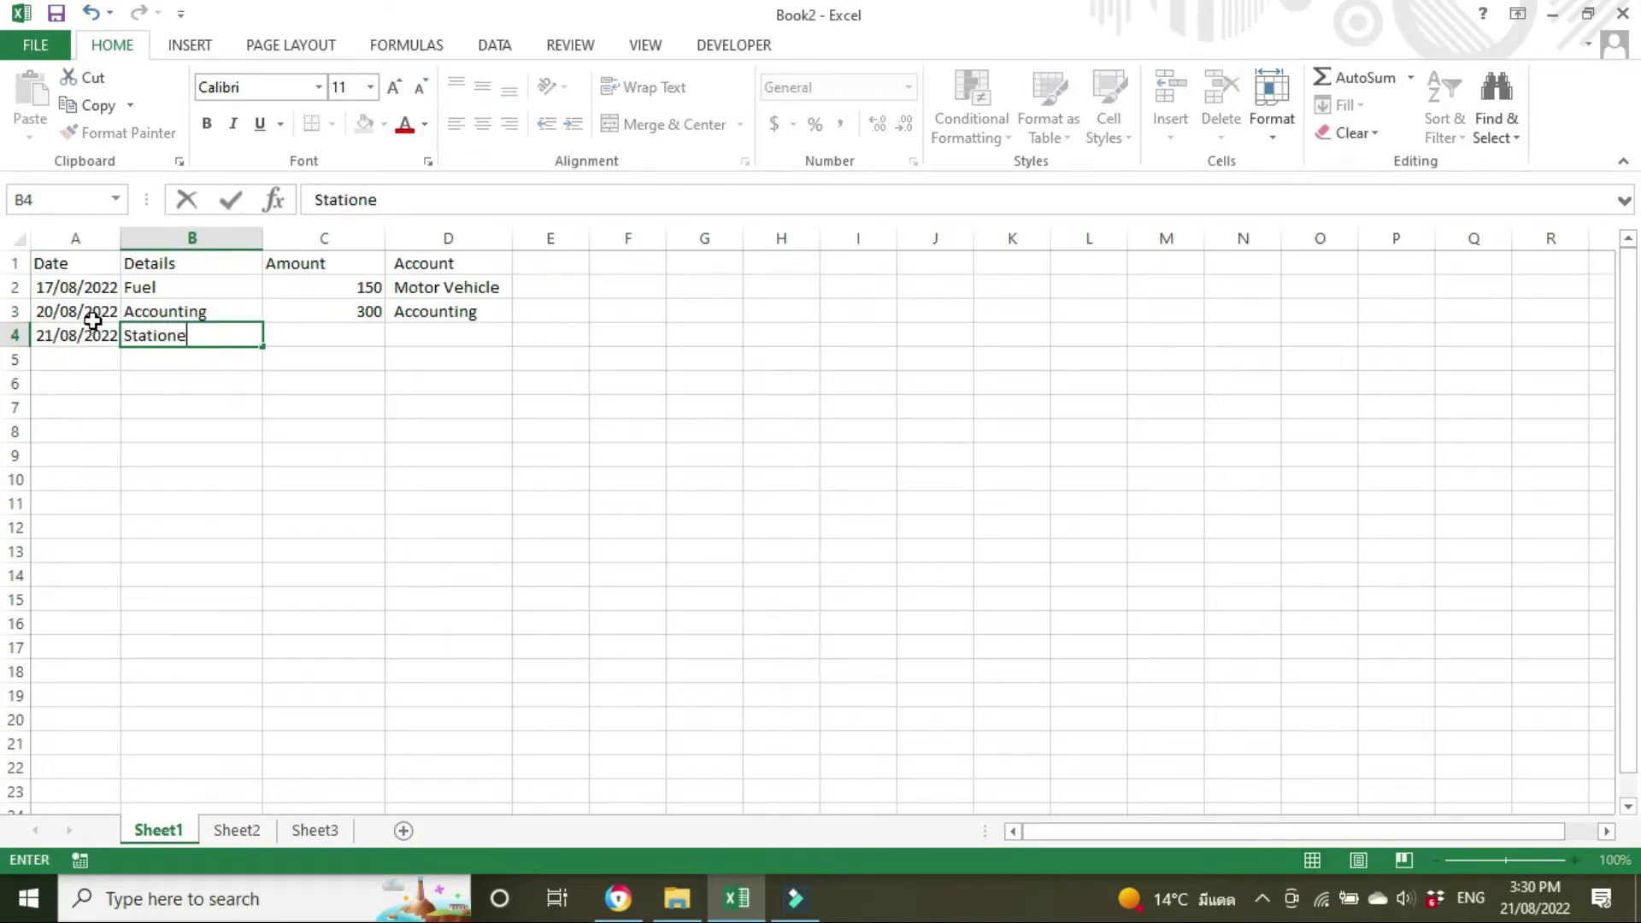
type("ry")
key("Tab")
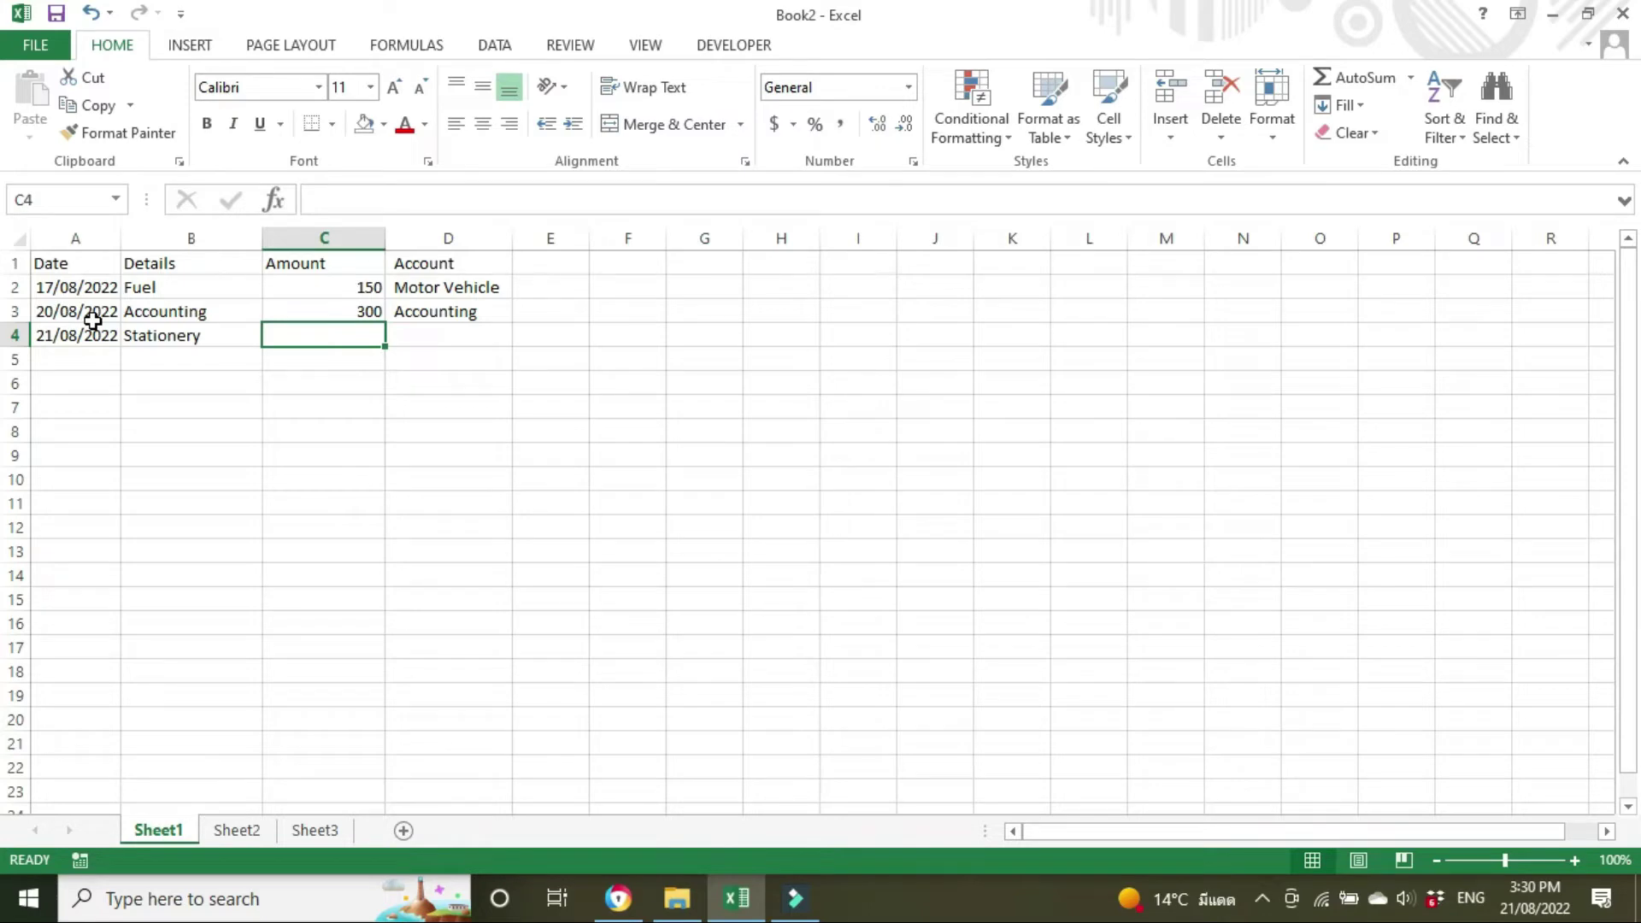
type("50")
key("Tab")
type("Office Supplies")
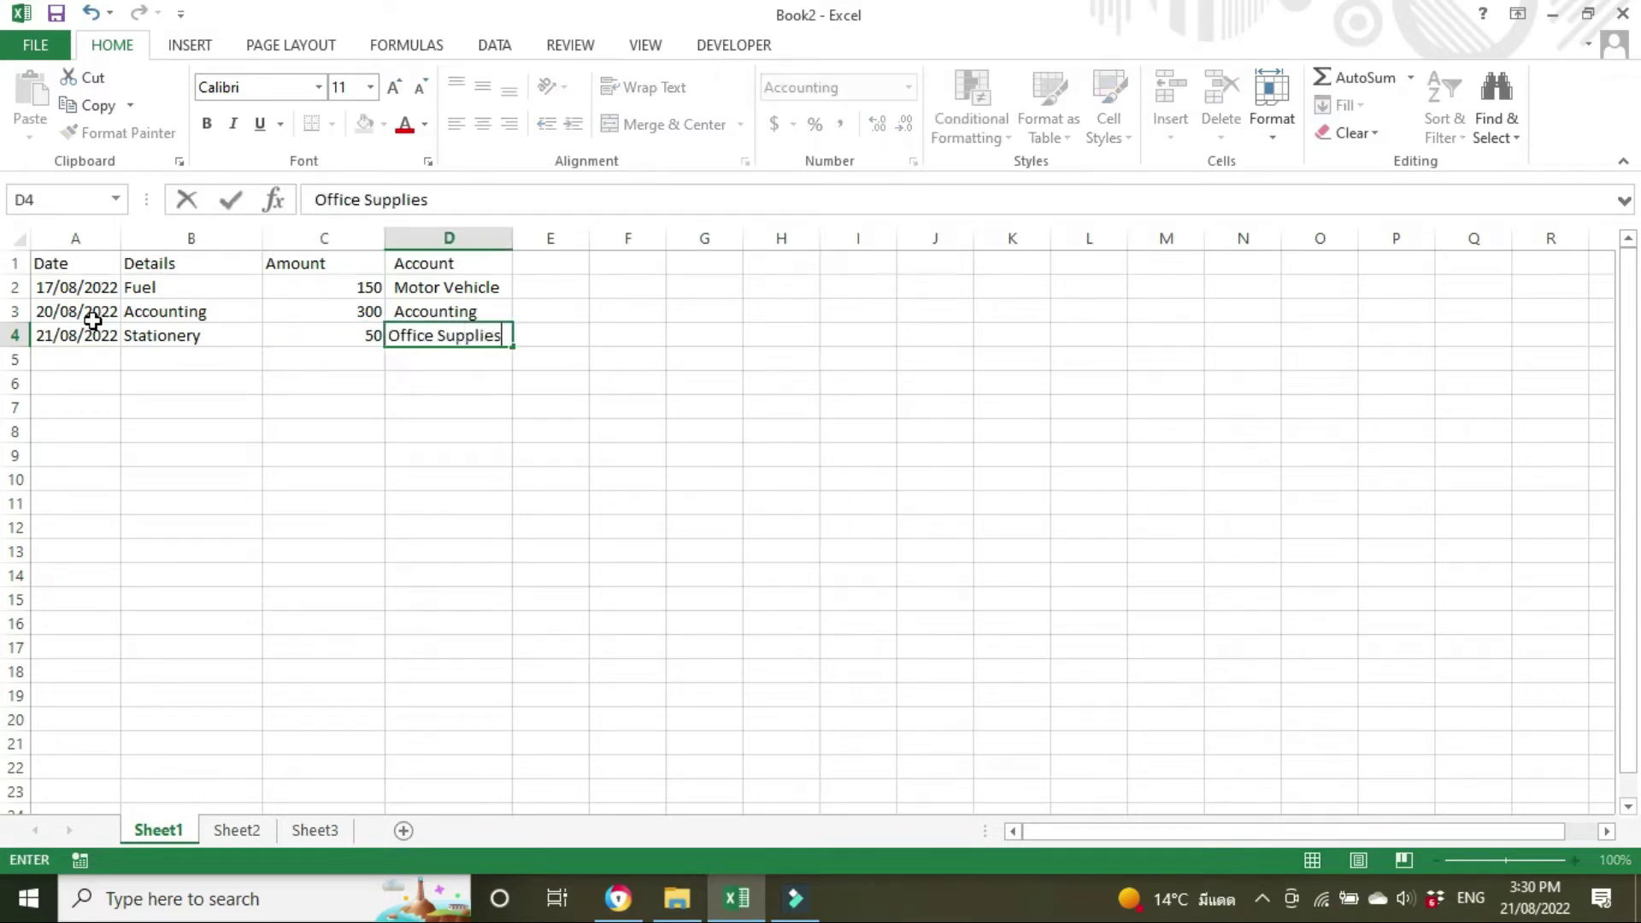
key("Return")
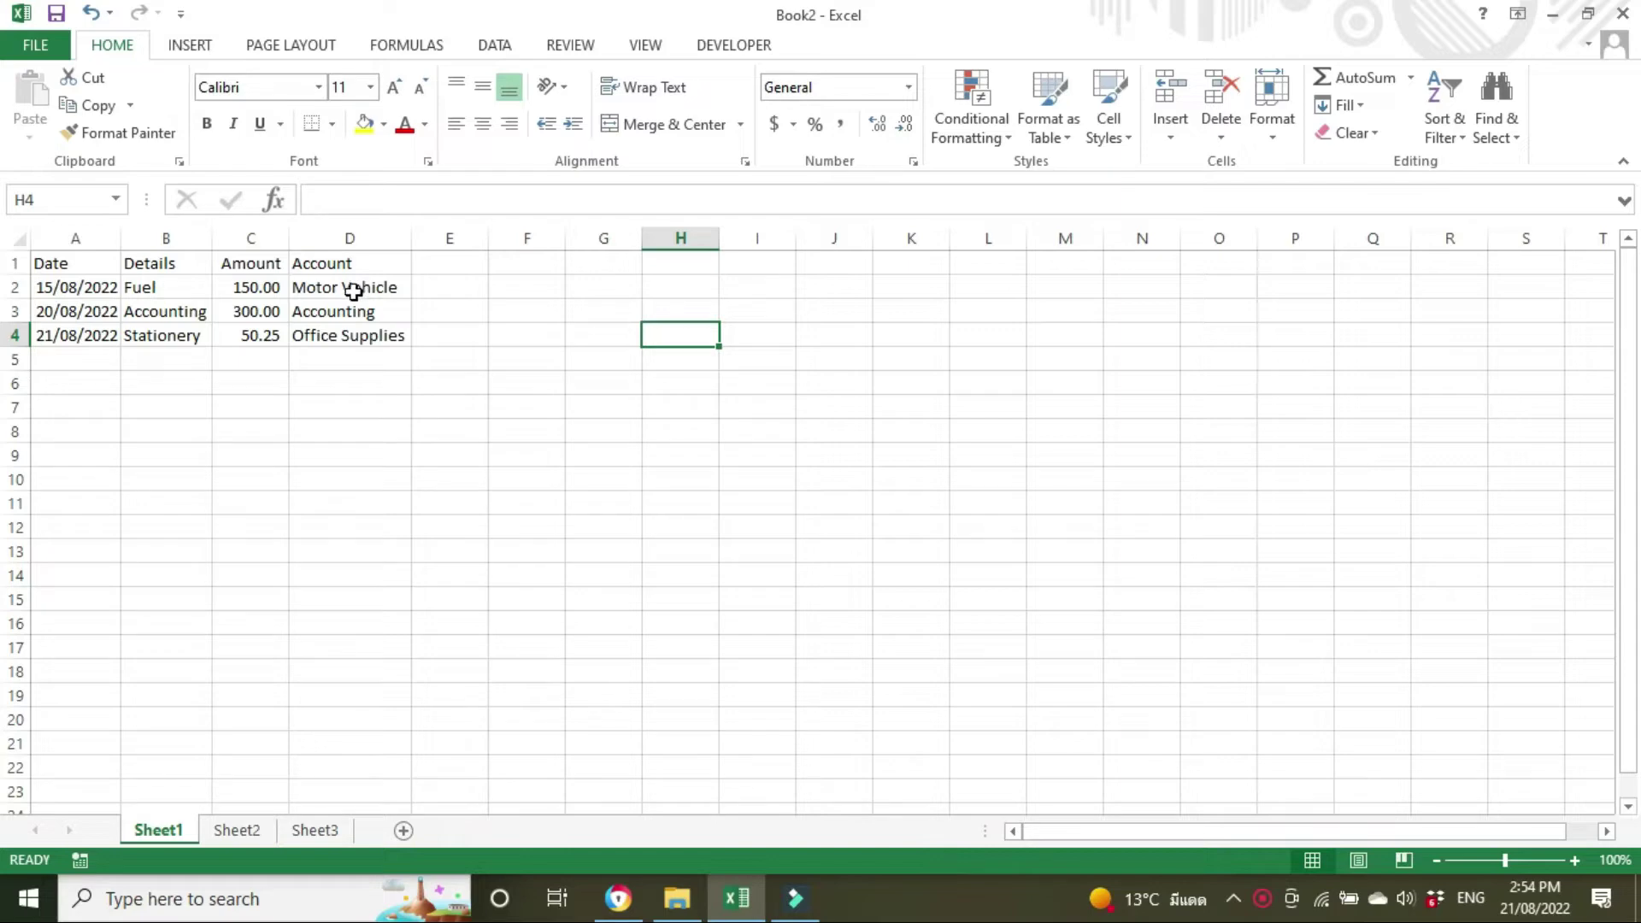
Review the Motor Vehicle, Accounting and Office Supplies cells in D2:D4, then move to Sheet2
left_click(395, 282)
left_click(376, 313)
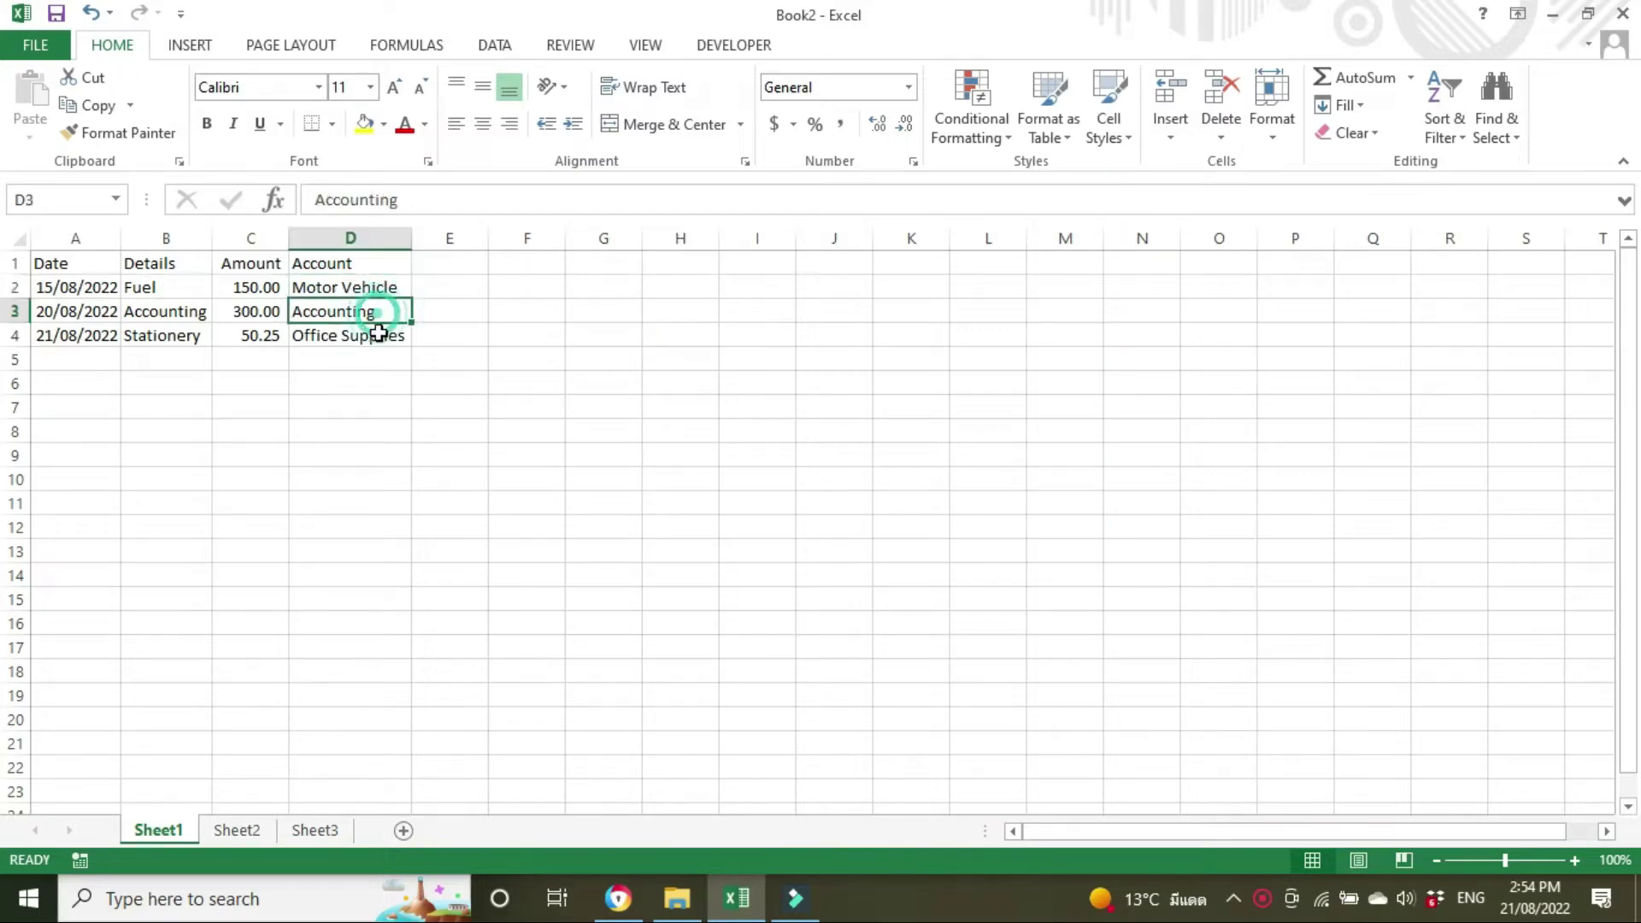
left_click(379, 335)
left_click(374, 409)
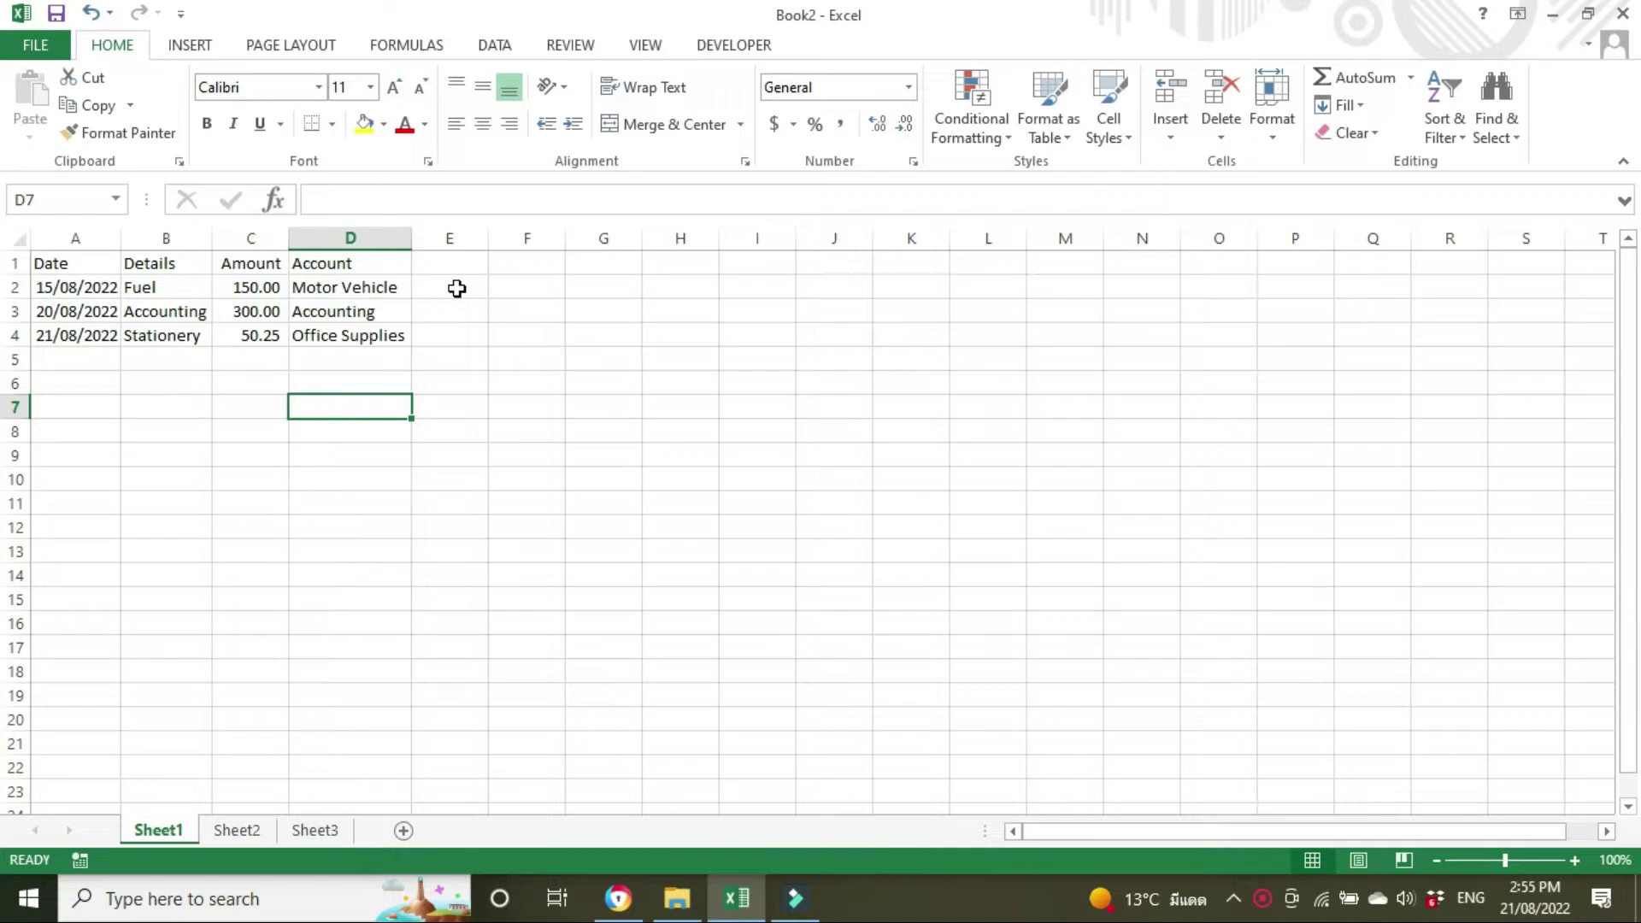
left_click(349, 287)
left_click(333, 311)
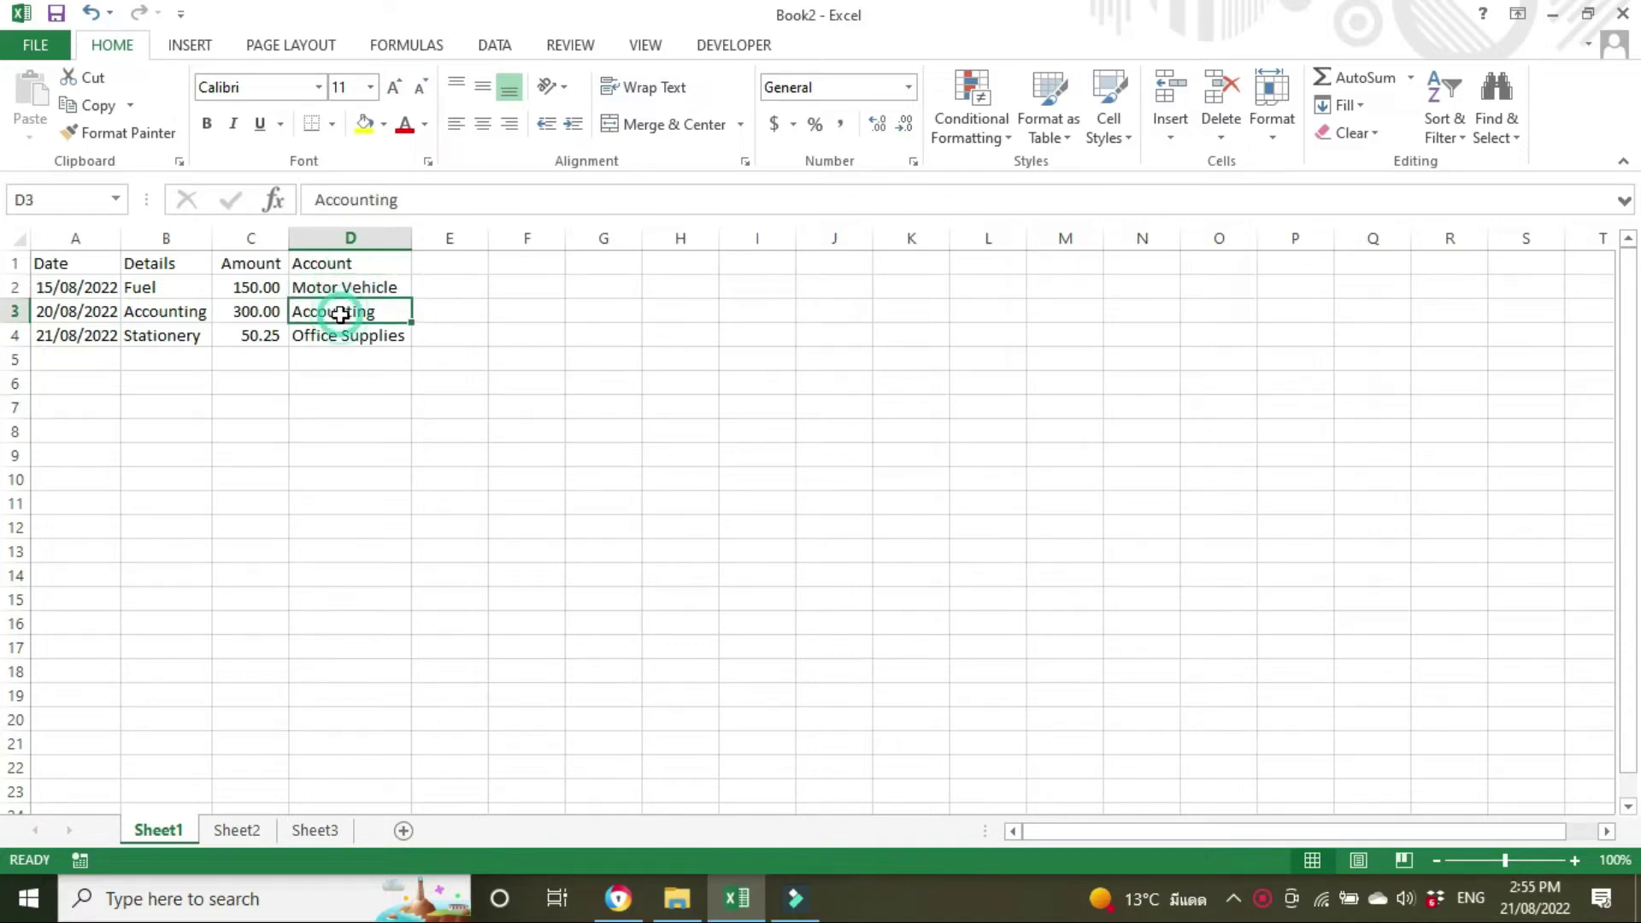
left_click(338, 335)
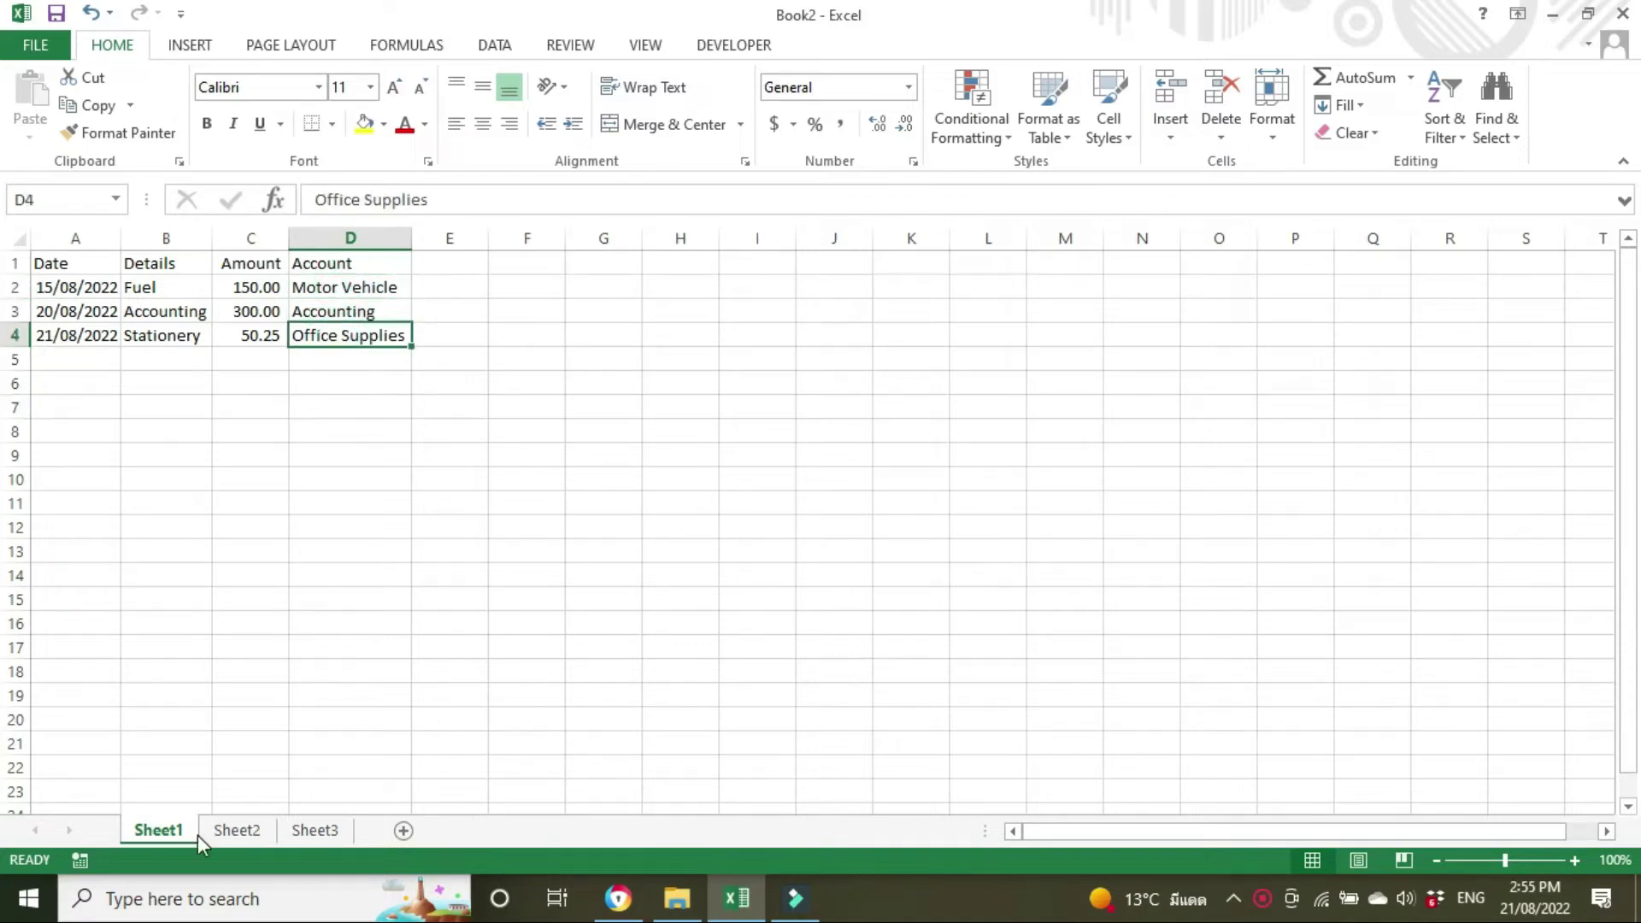
left_click(239, 831)
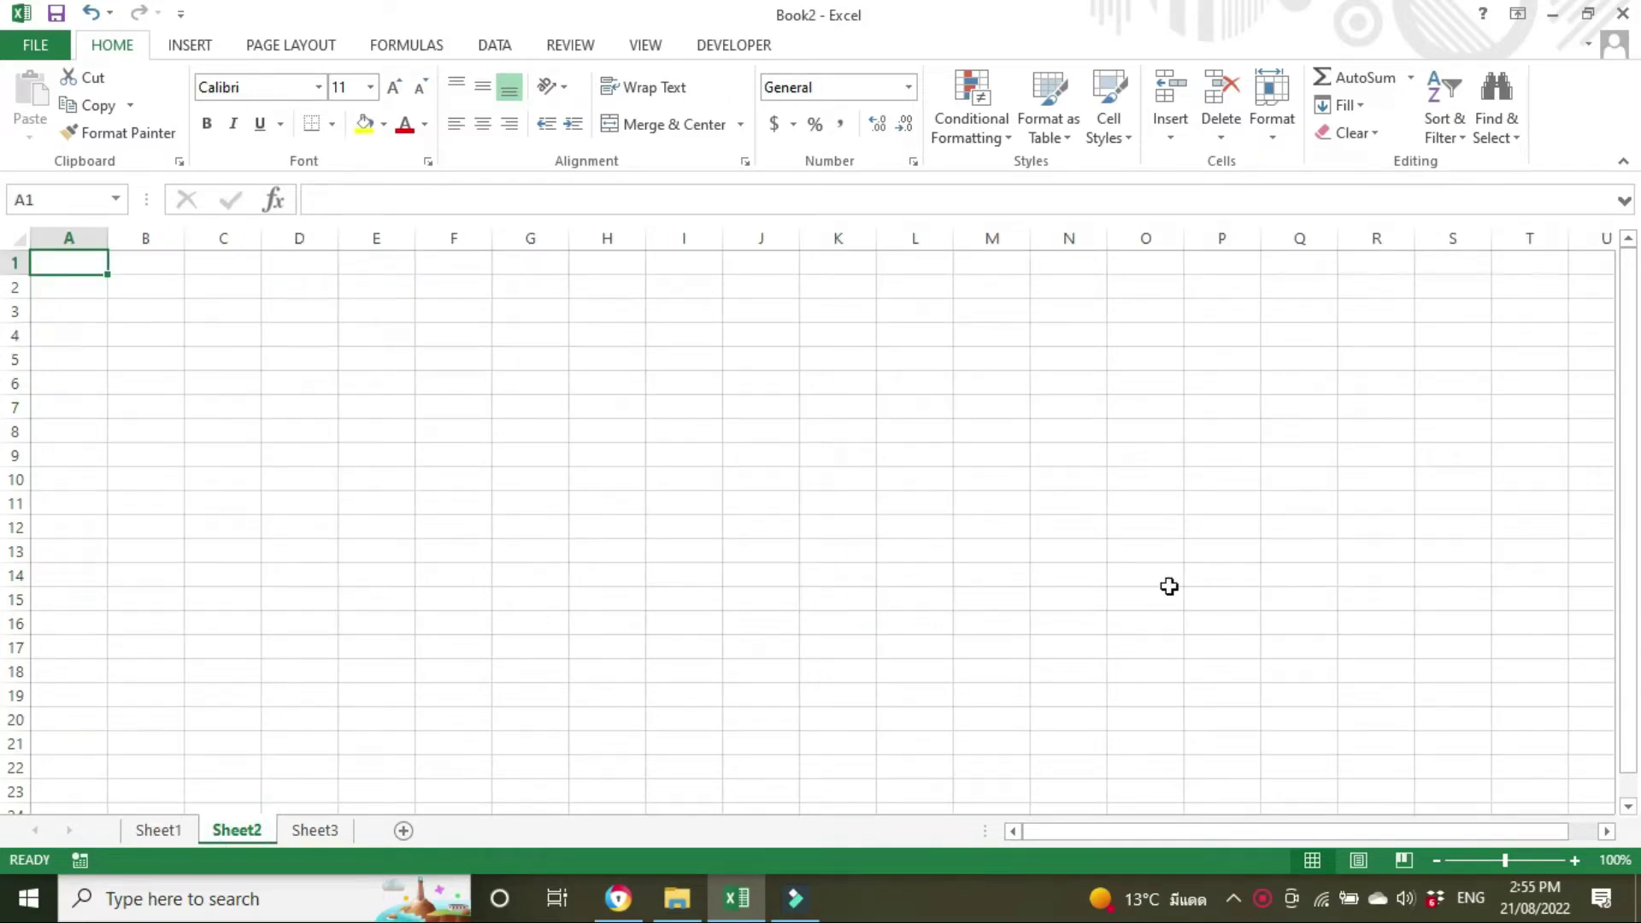
Enter Sales A and Sales B in A1:A2, leaving A3 blank
key("BackSpace")
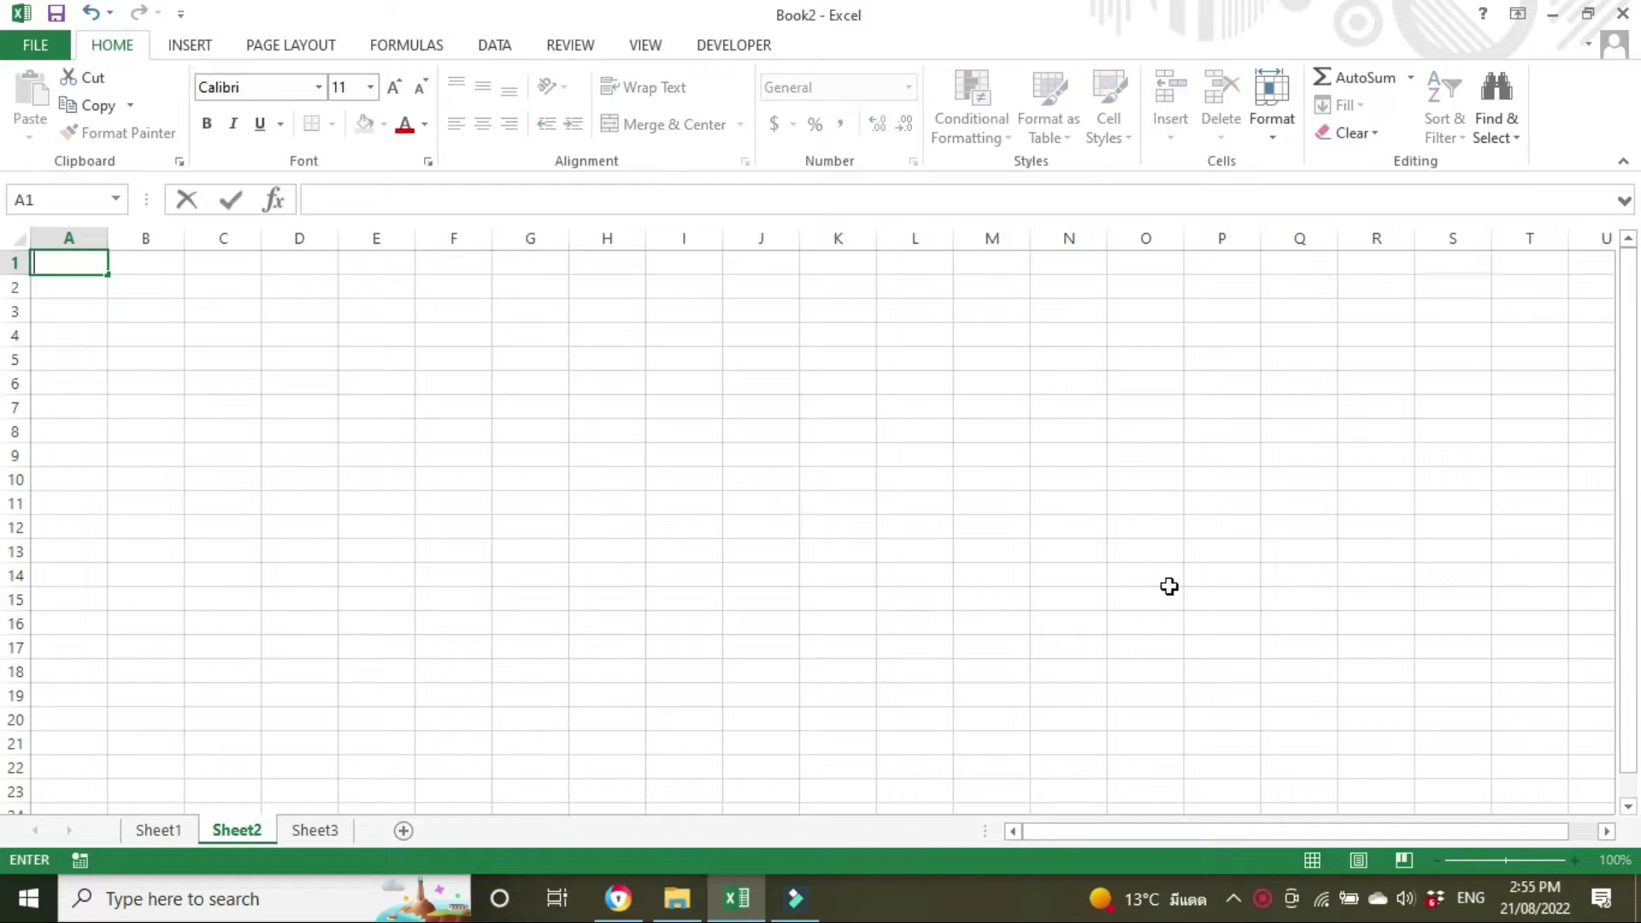
type("Sales A")
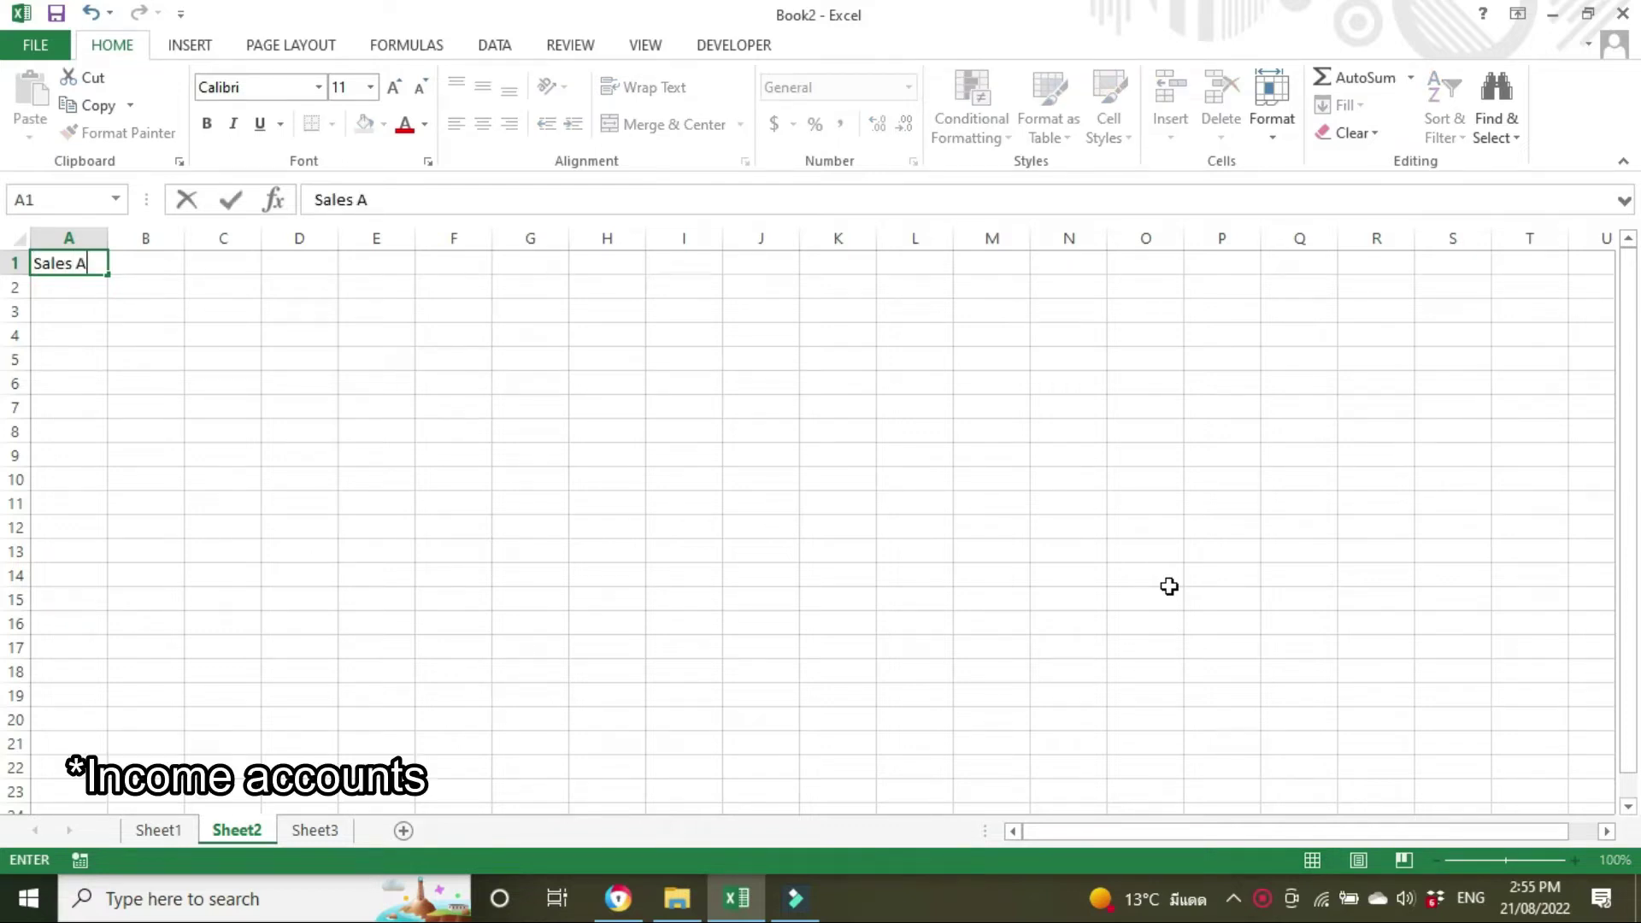
key("Return")
type("Sales")
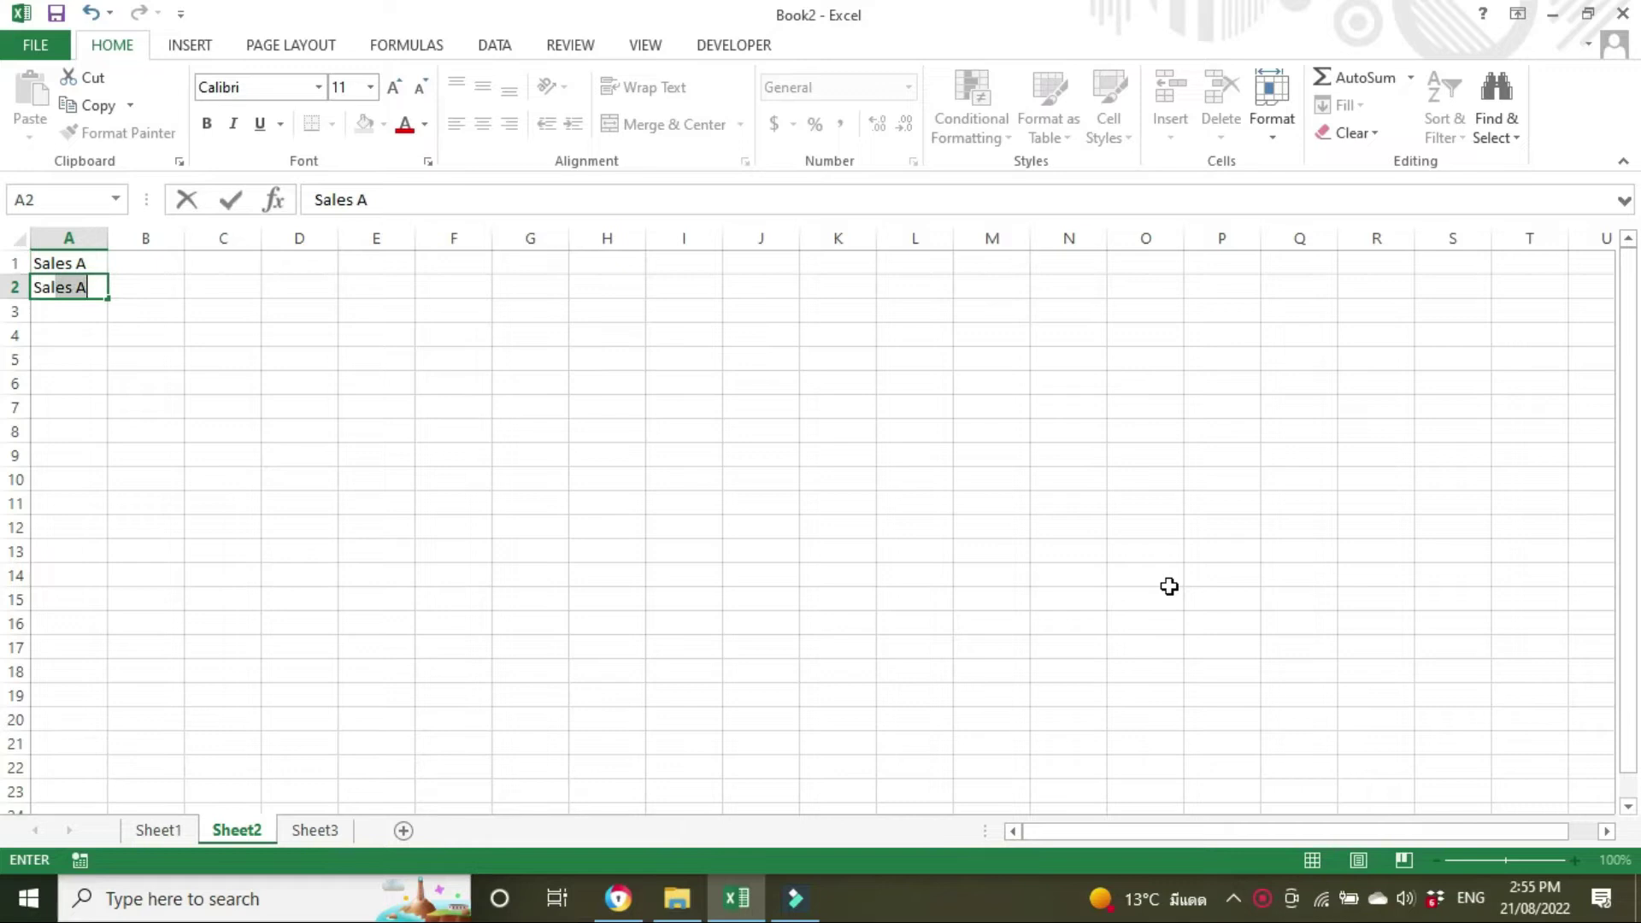
type(" B")
key("Return")
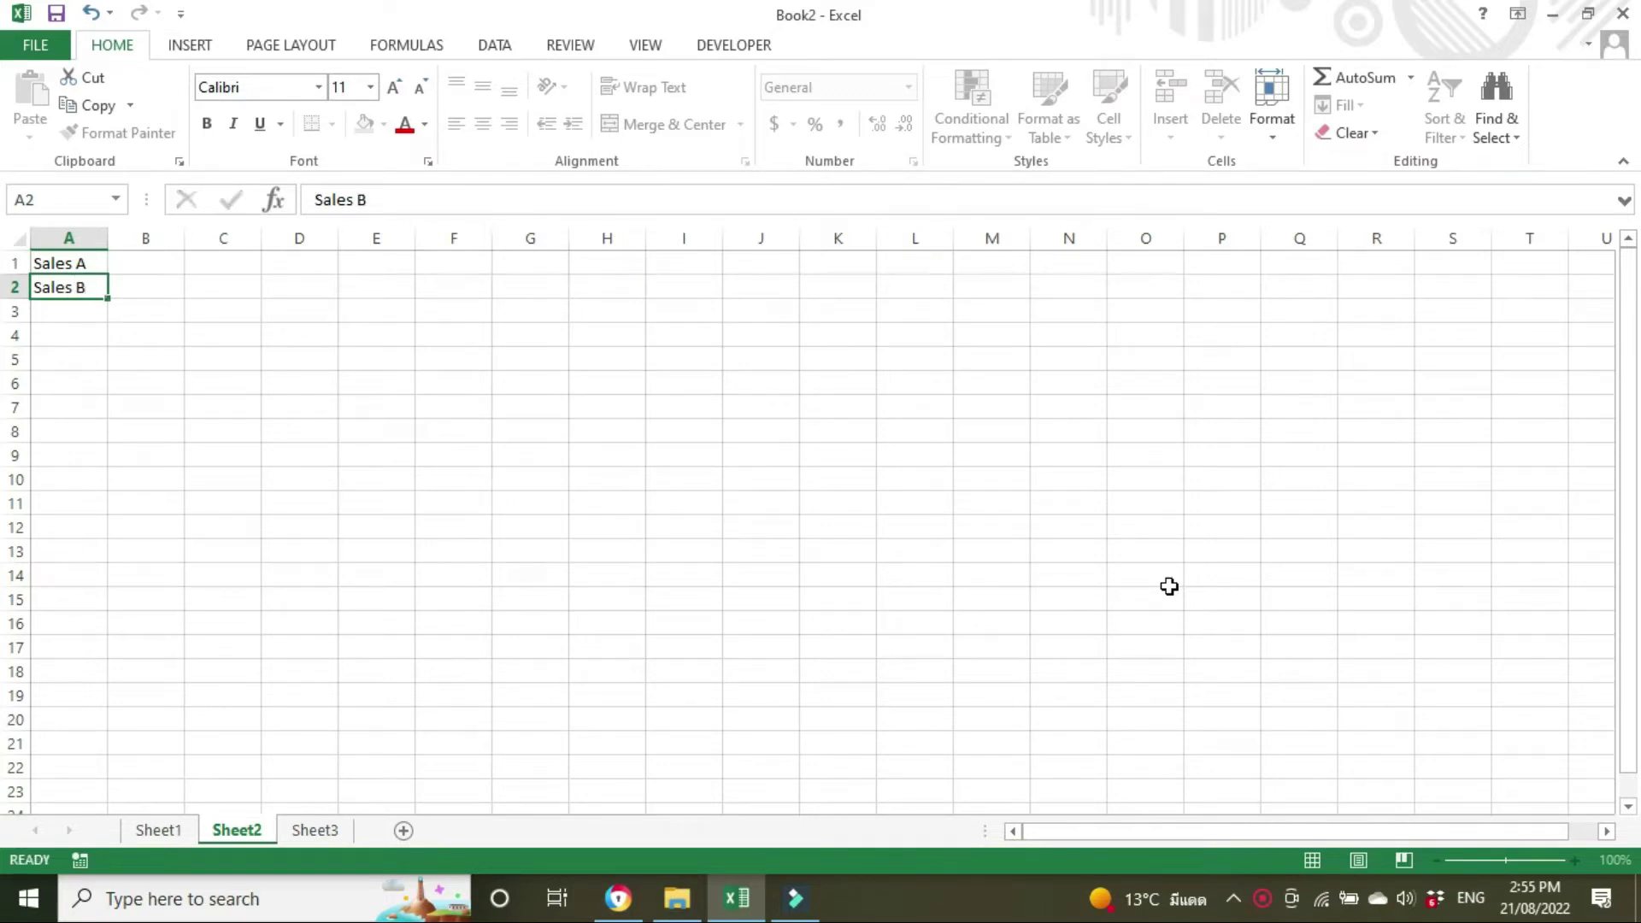
key("Return")
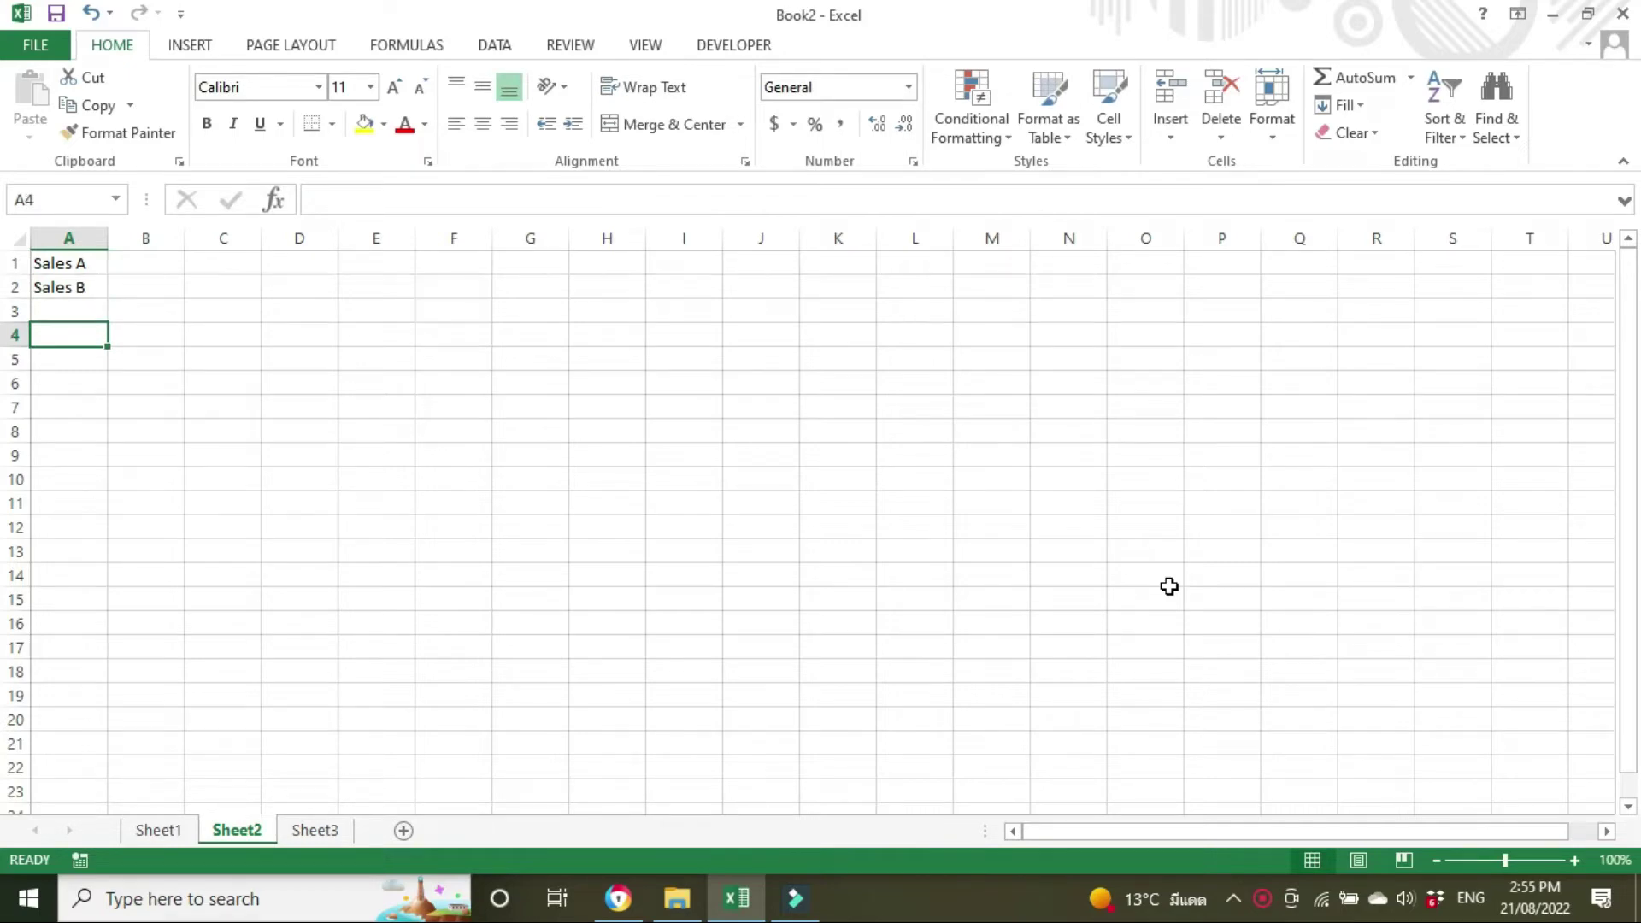
List Office Supplies, Motor Vehicle, Accounting and Utilities in A4:A7, and Misc in A14
type("Offi")
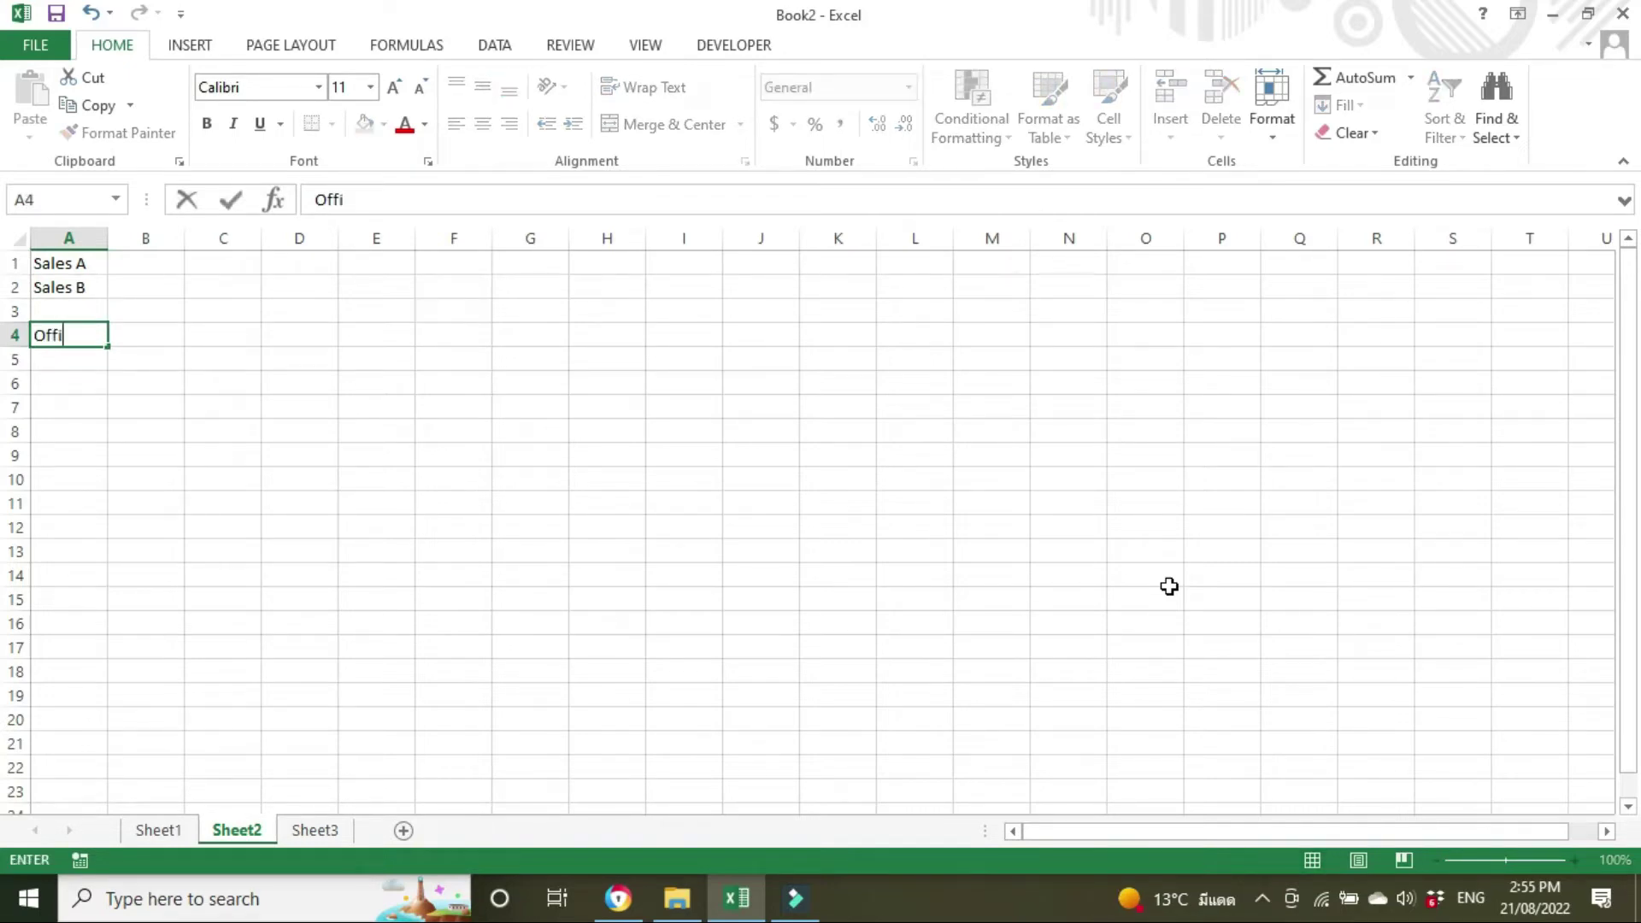
type("ce Supplies")
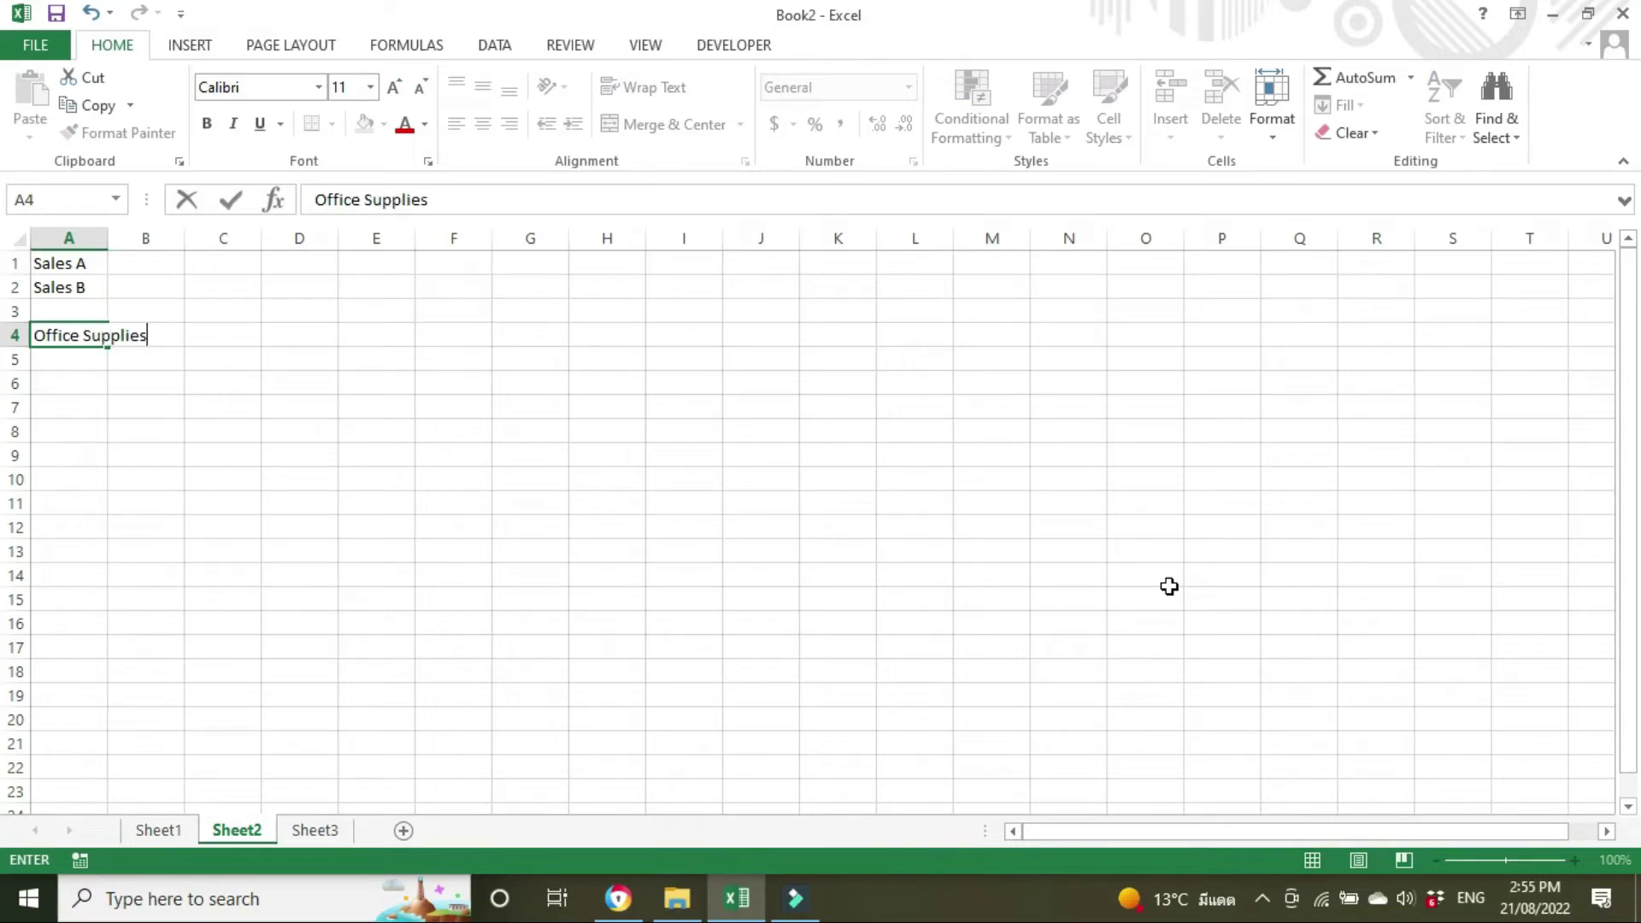
key("Return")
type("Motor")
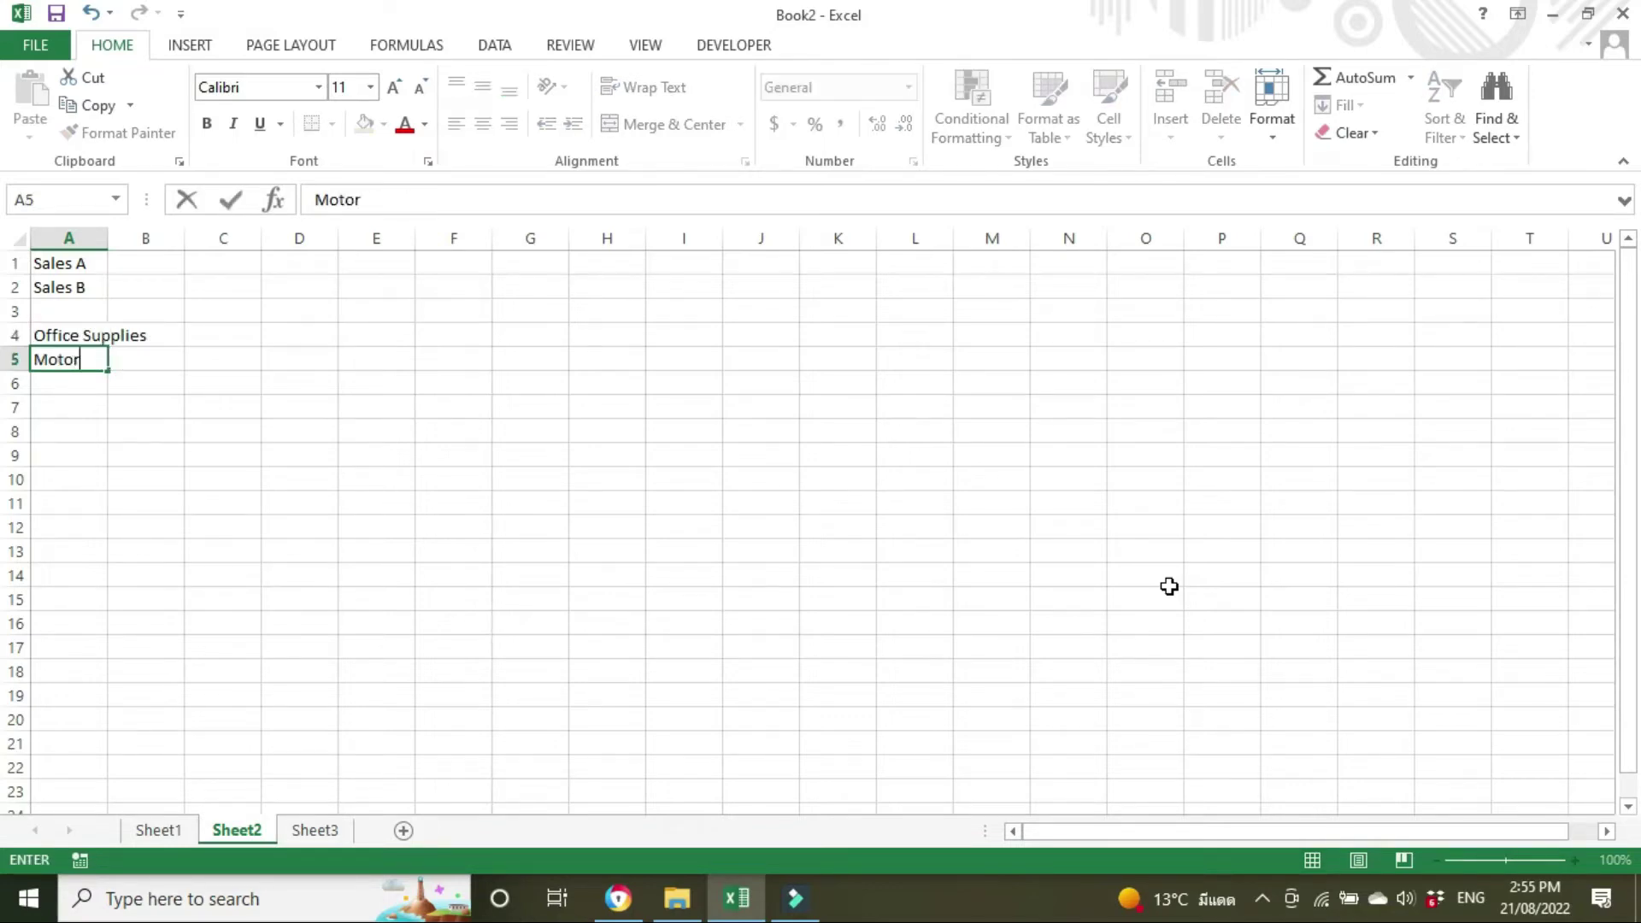
type(" Vehicle")
key("Return")
type("A")
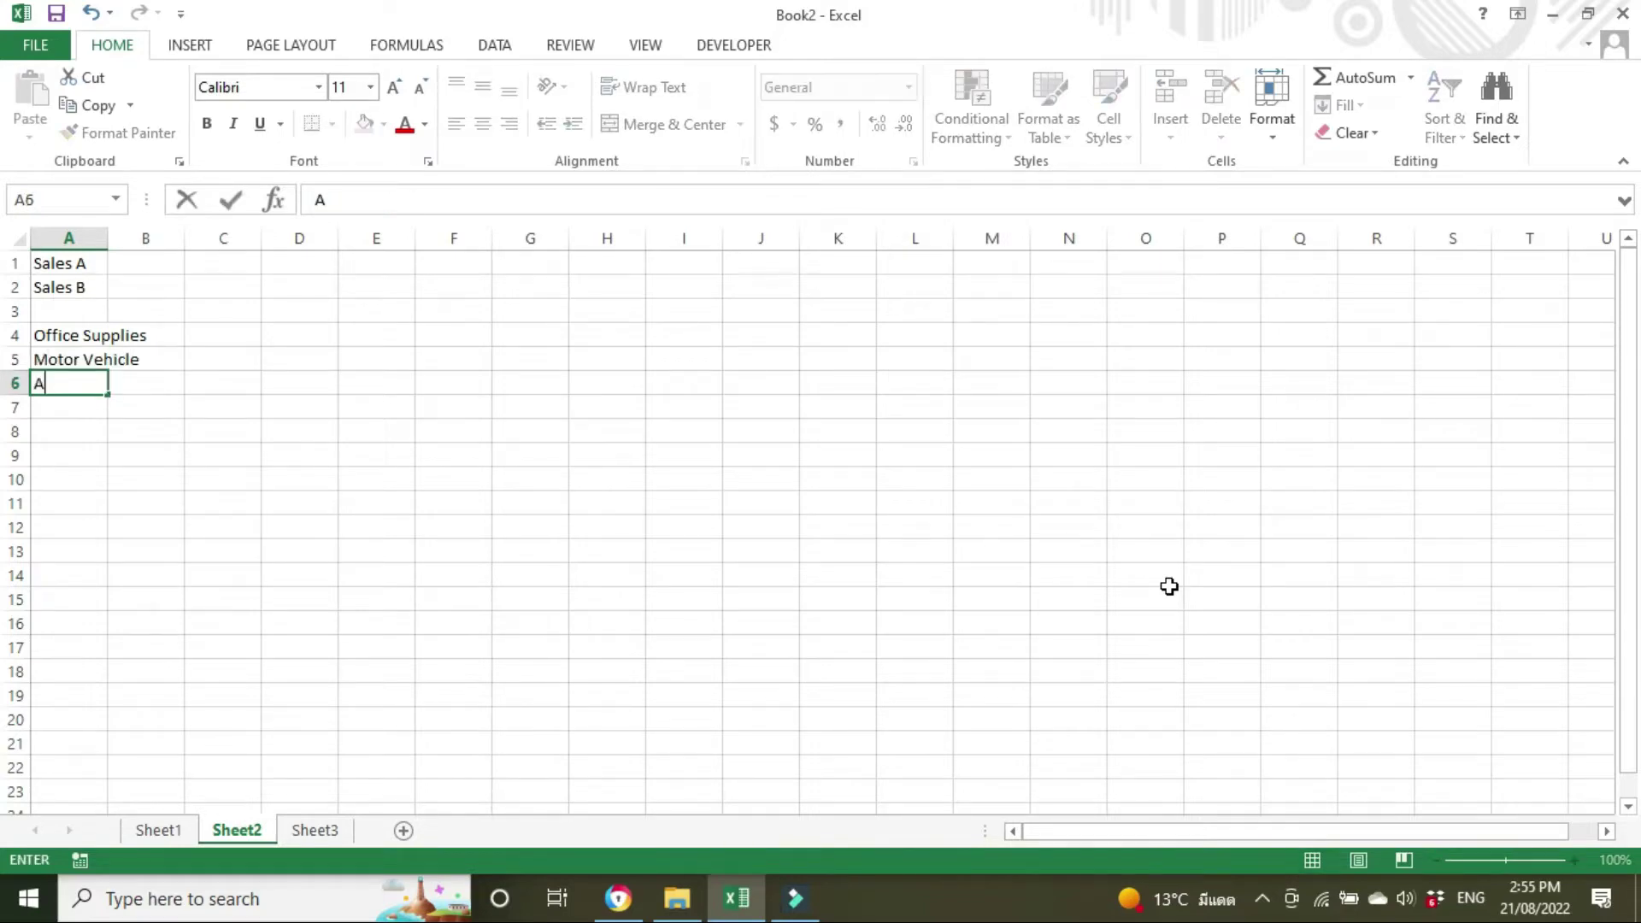
type("ccounting")
key("Return")
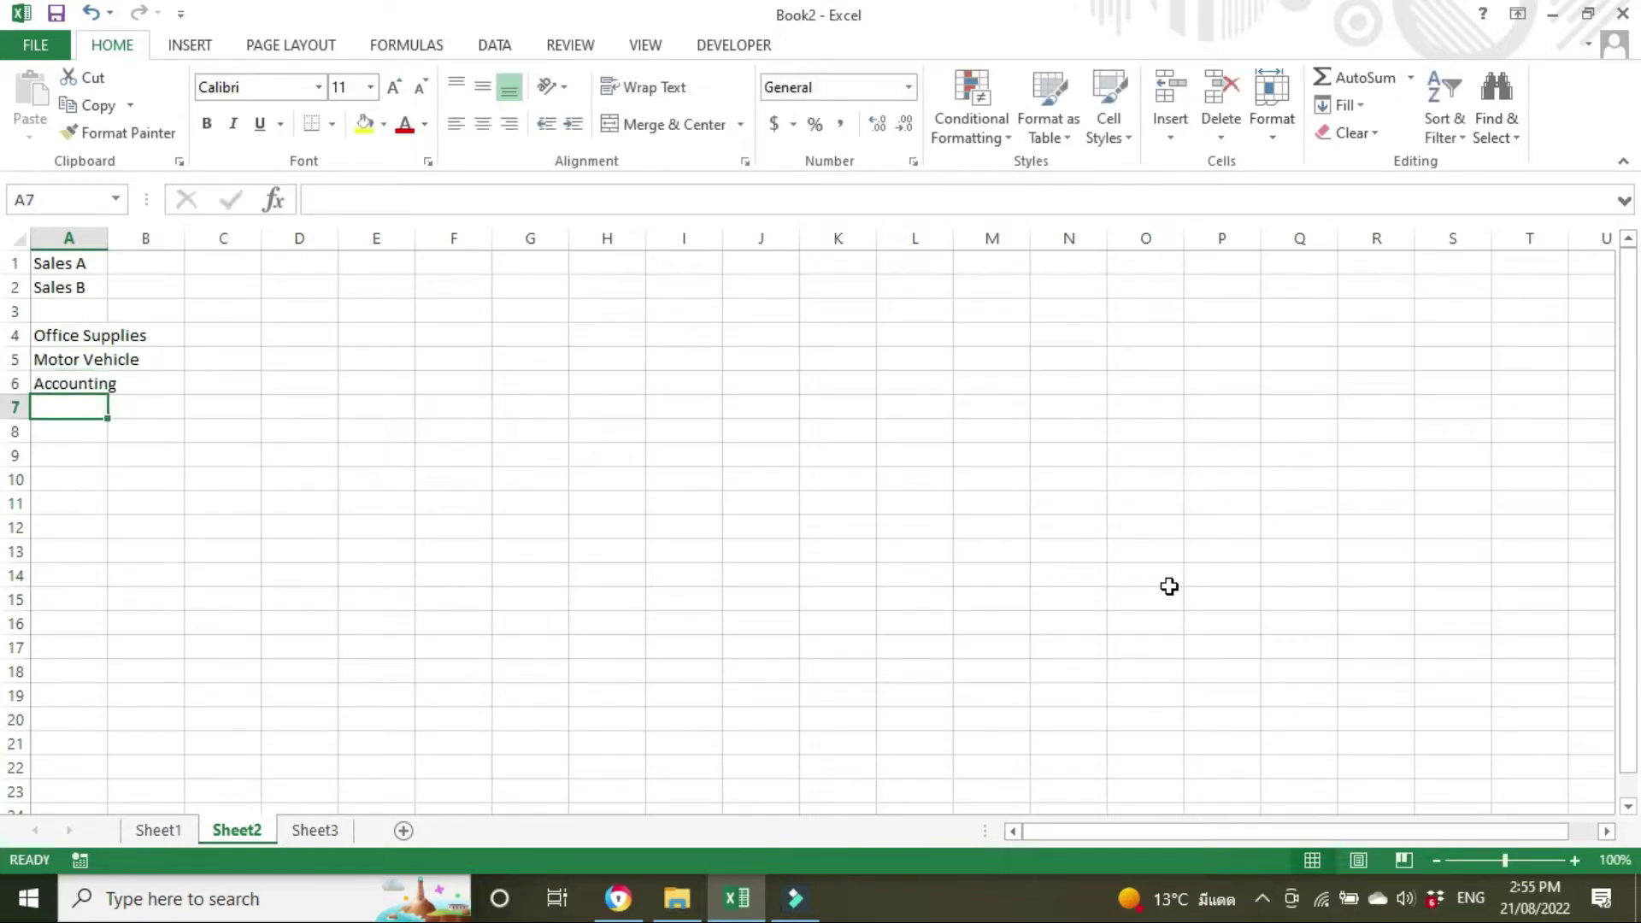
type("Utilities")
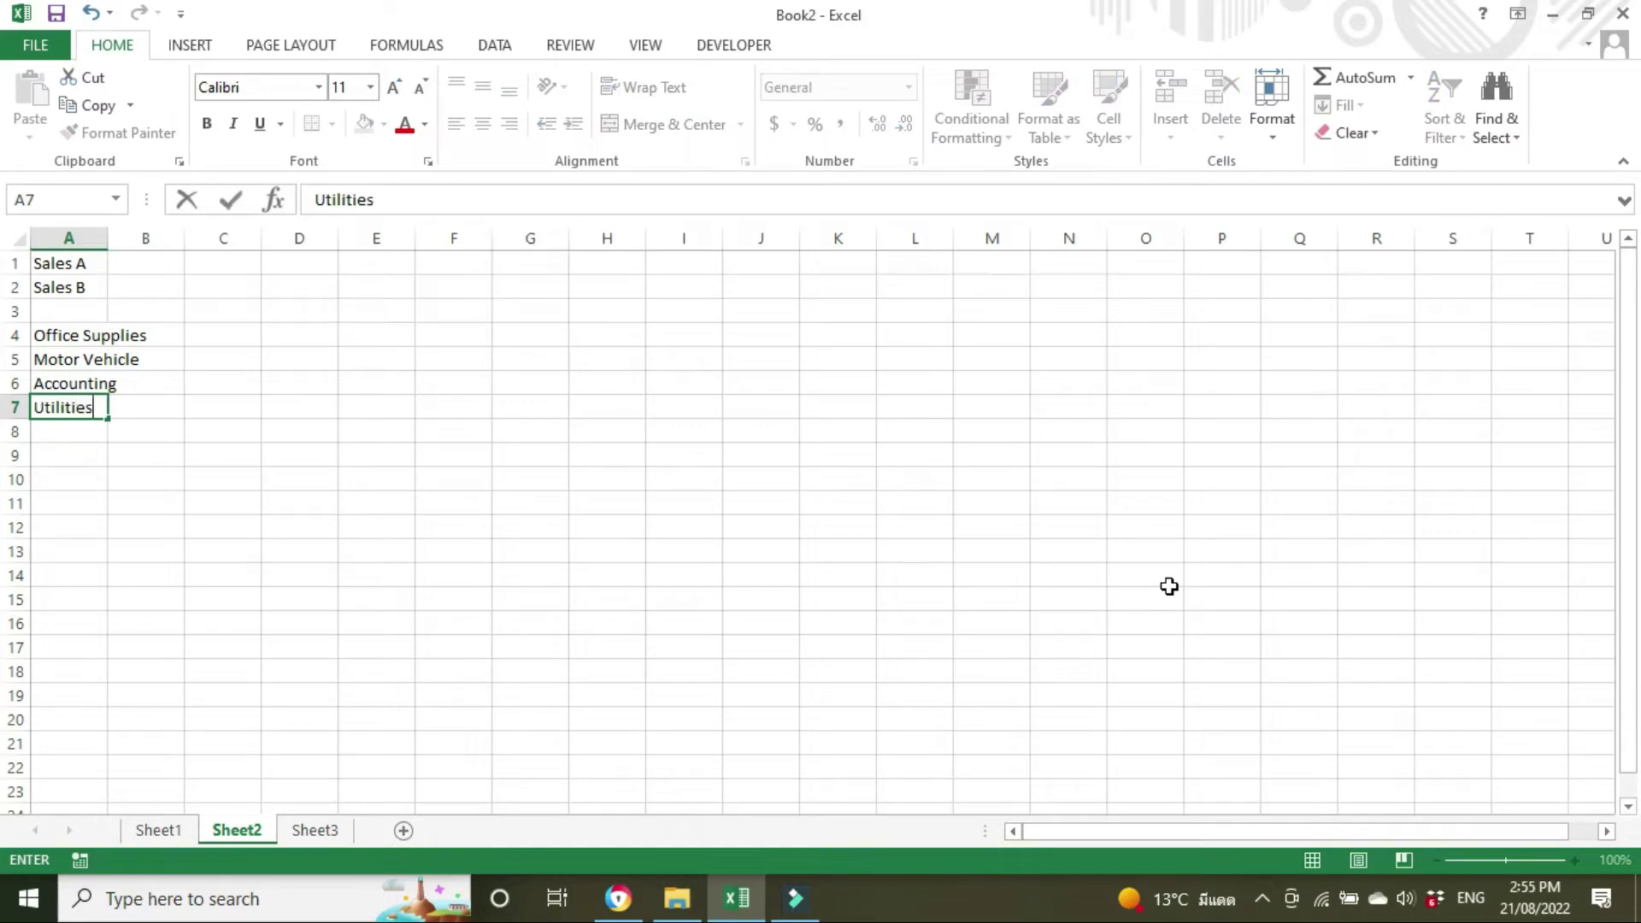
key("Return")
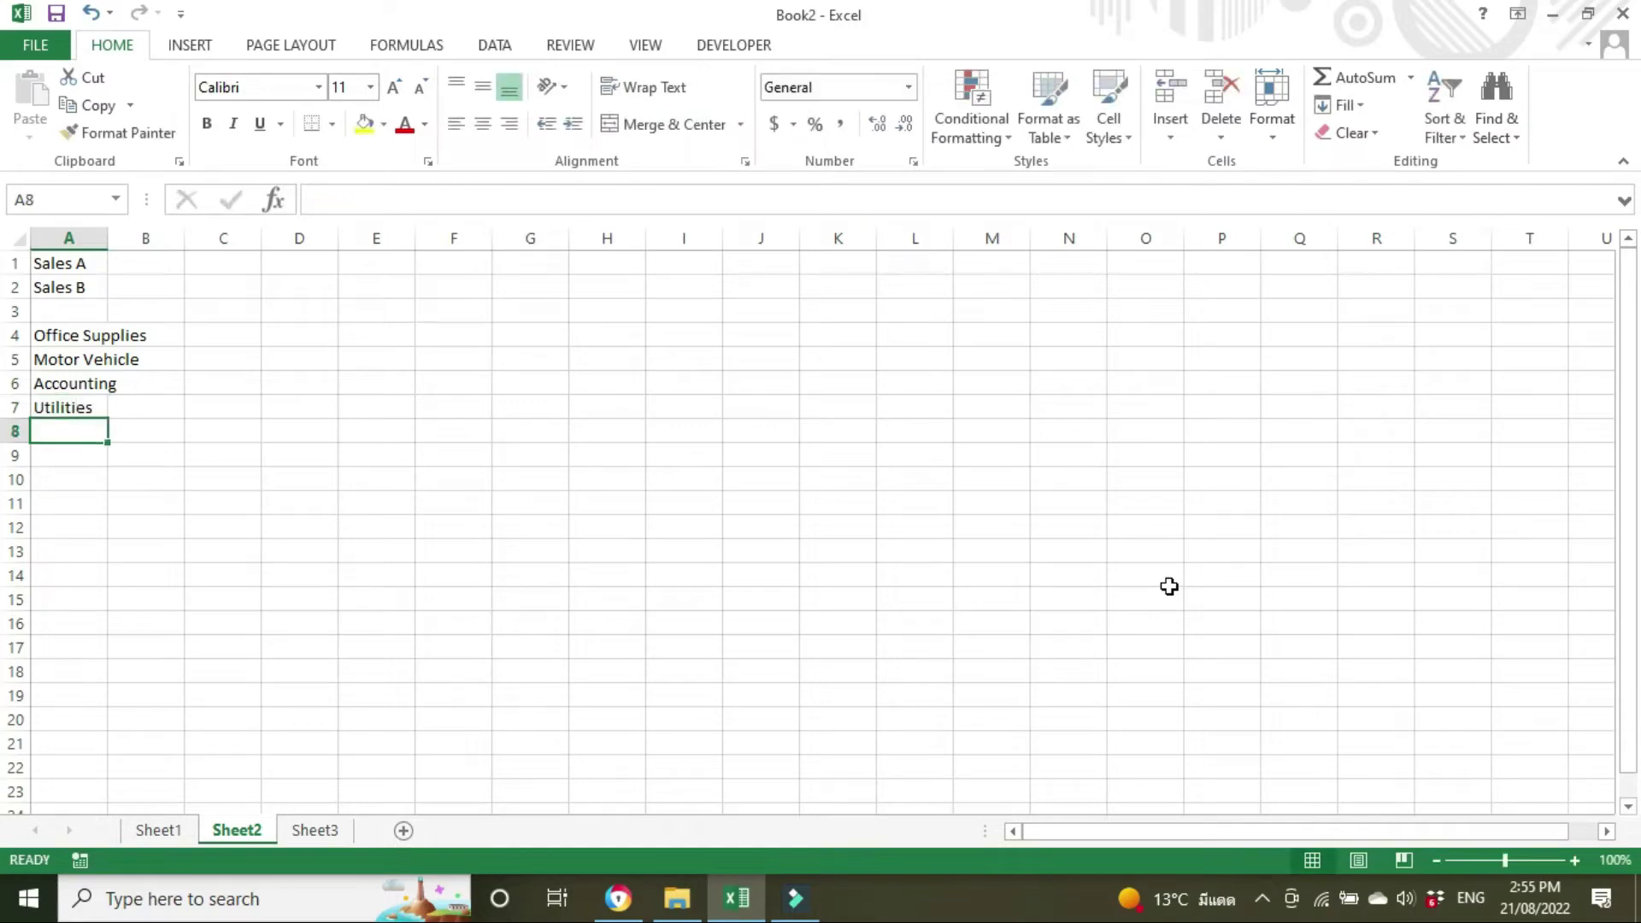
left_click(75, 573)
type("Mi")
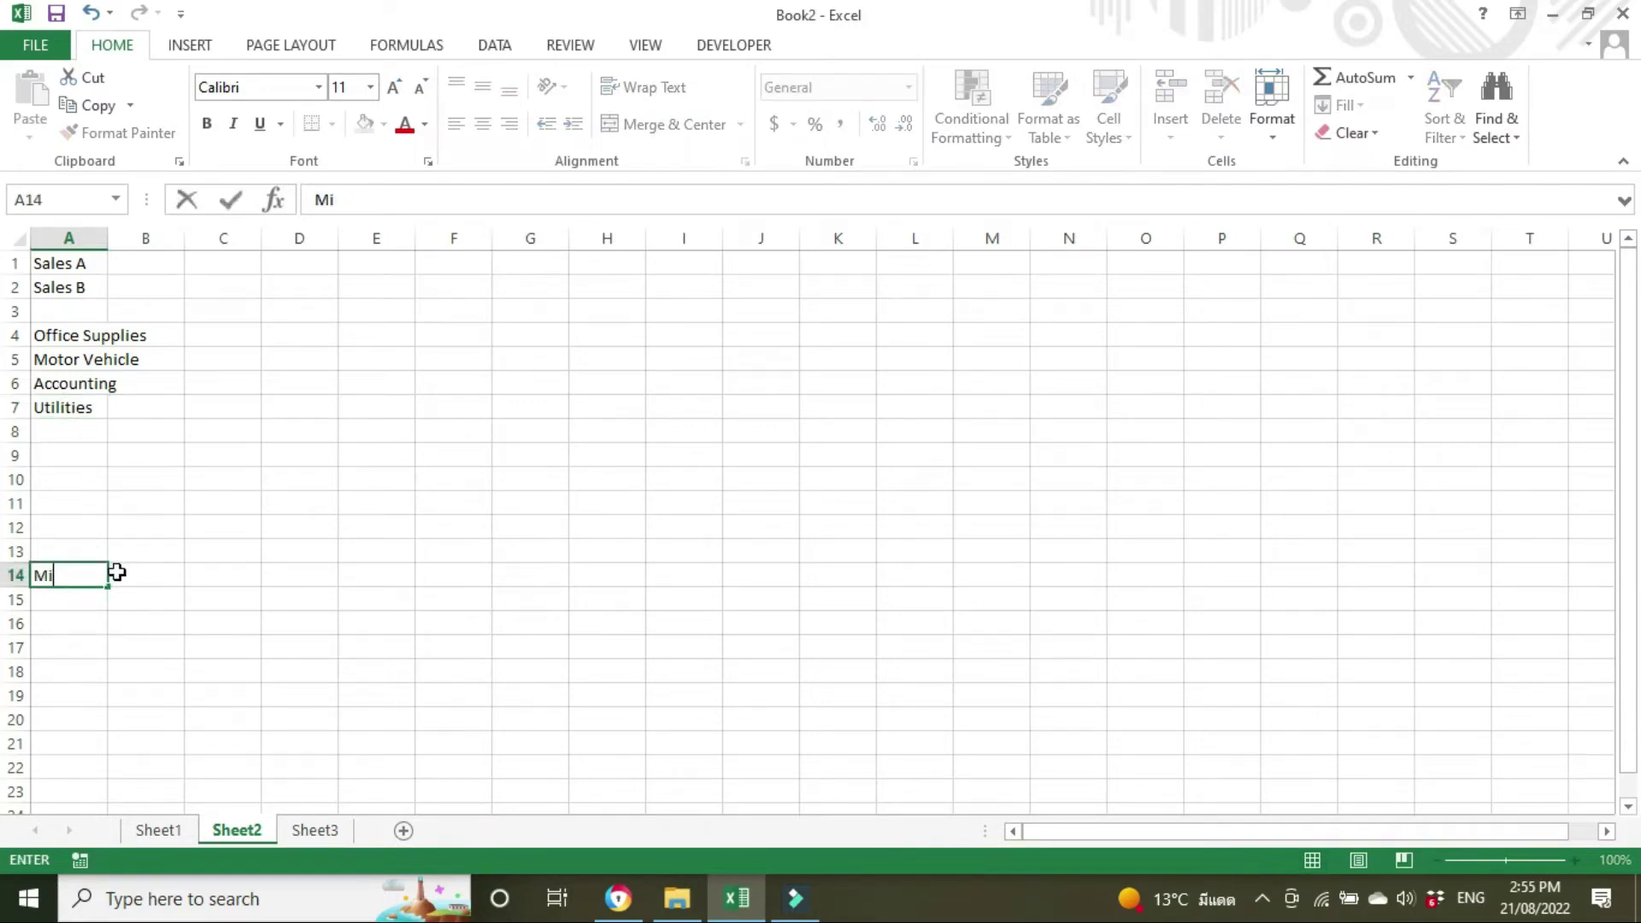
type("sc")
key("Return")
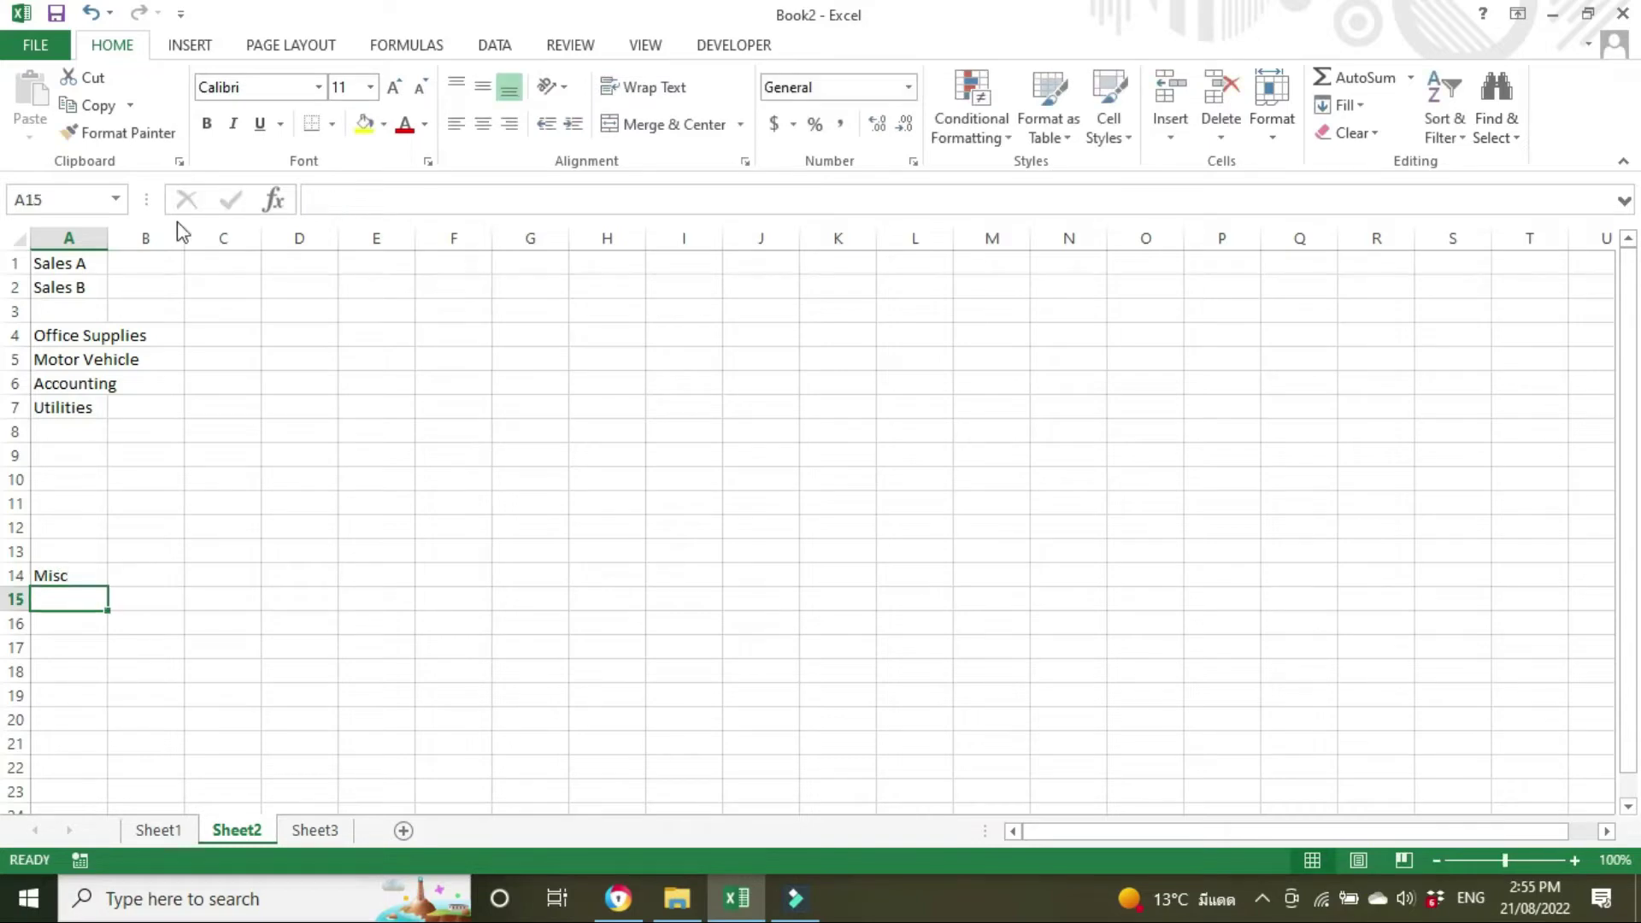
Autofit column A and shade the list A1:A14 light blue
double_click(107, 239)
left_click_drag(88, 263, 66, 576)
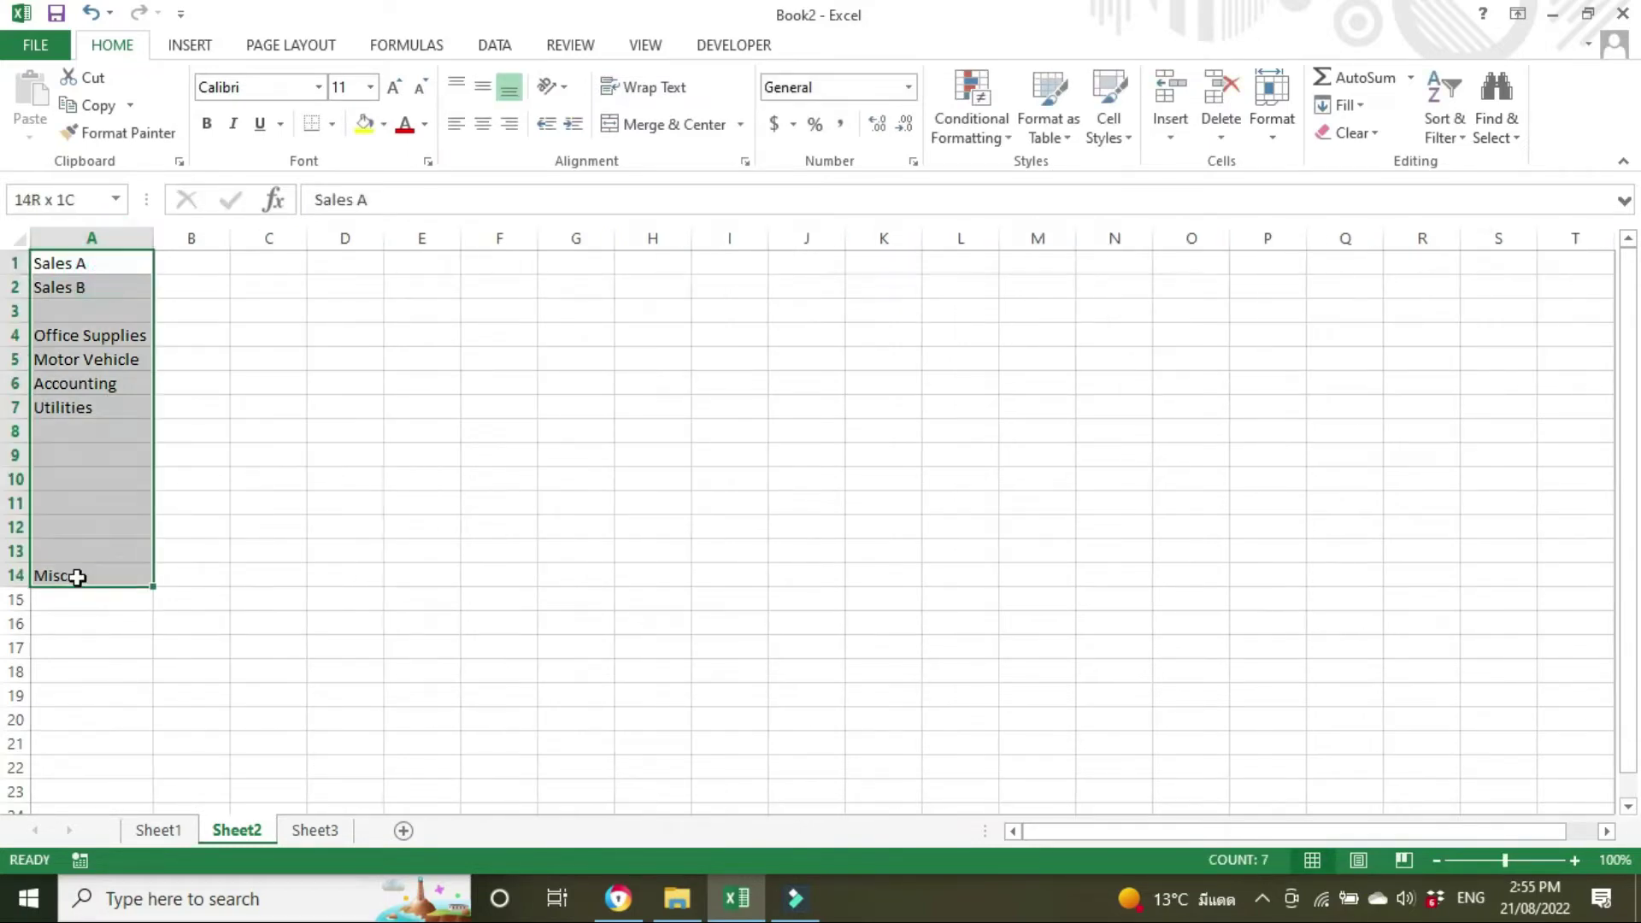
left_click(384, 124)
left_click(526, 220)
left_click(517, 455)
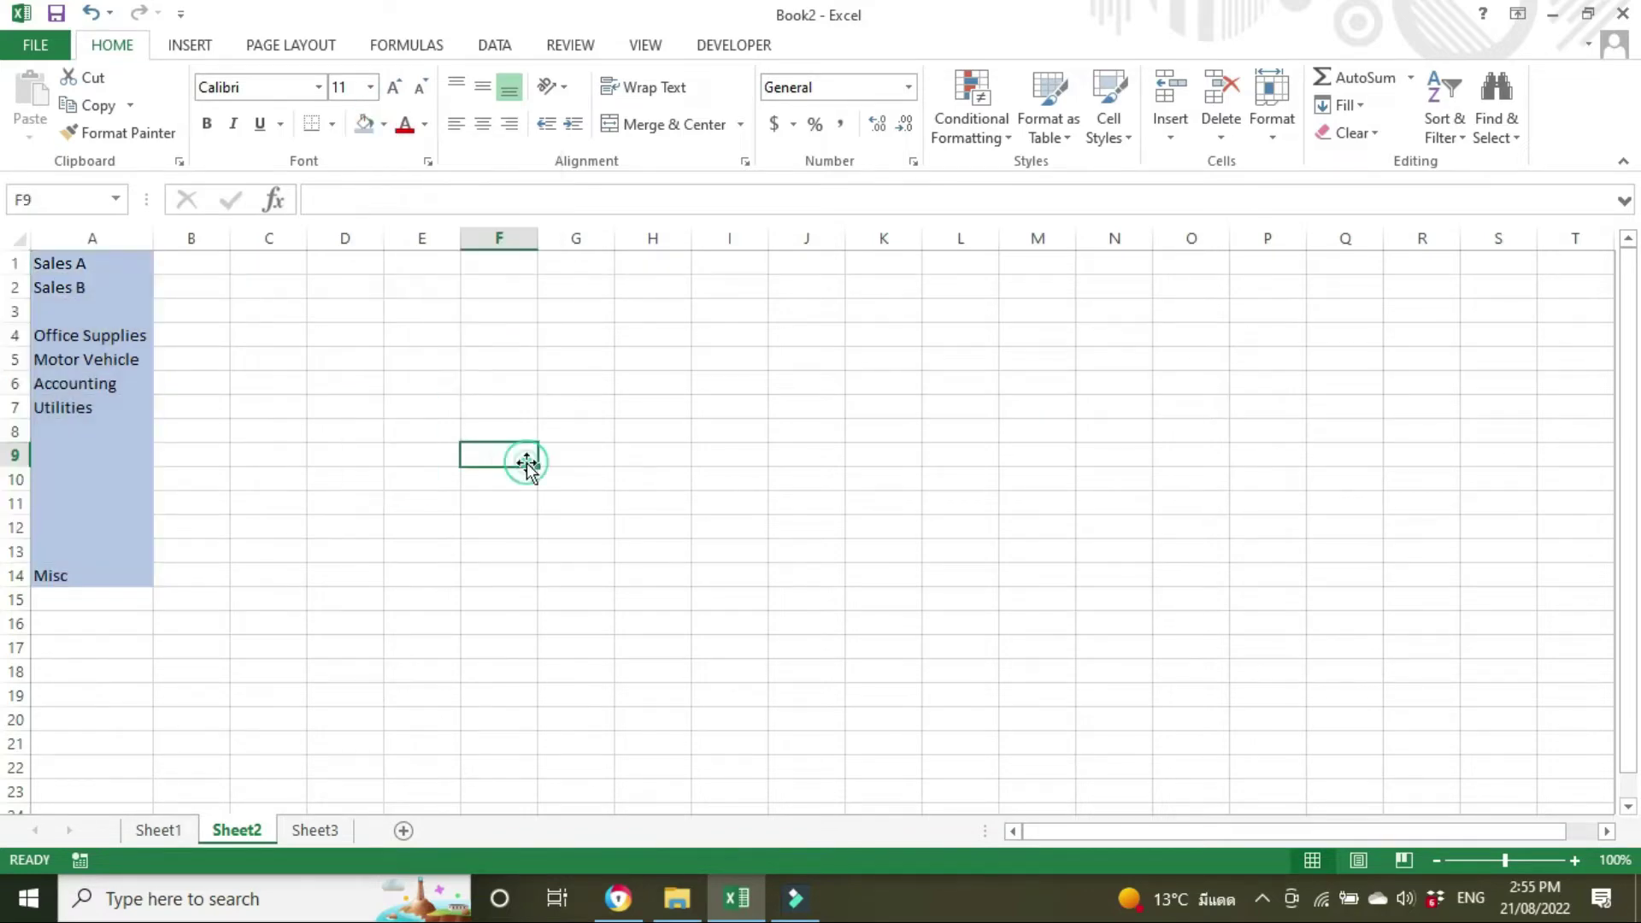
Review the shaded range, selecting the blank gap cells A3 and A8:A13
left_click_drag(81, 264, 117, 575)
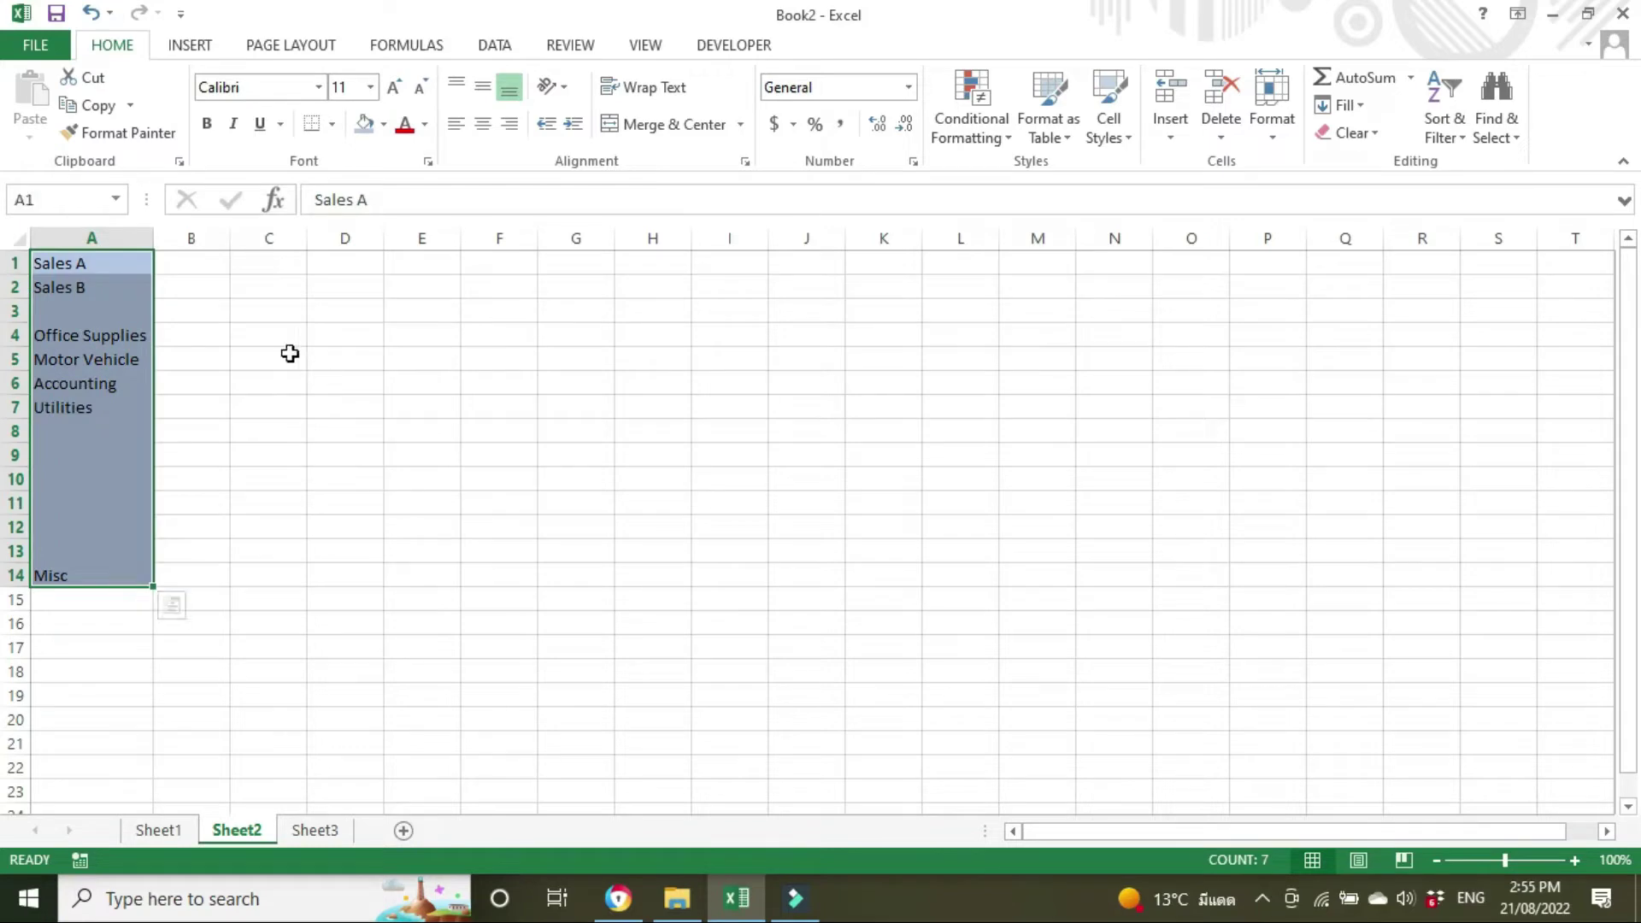
left_click(269, 413)
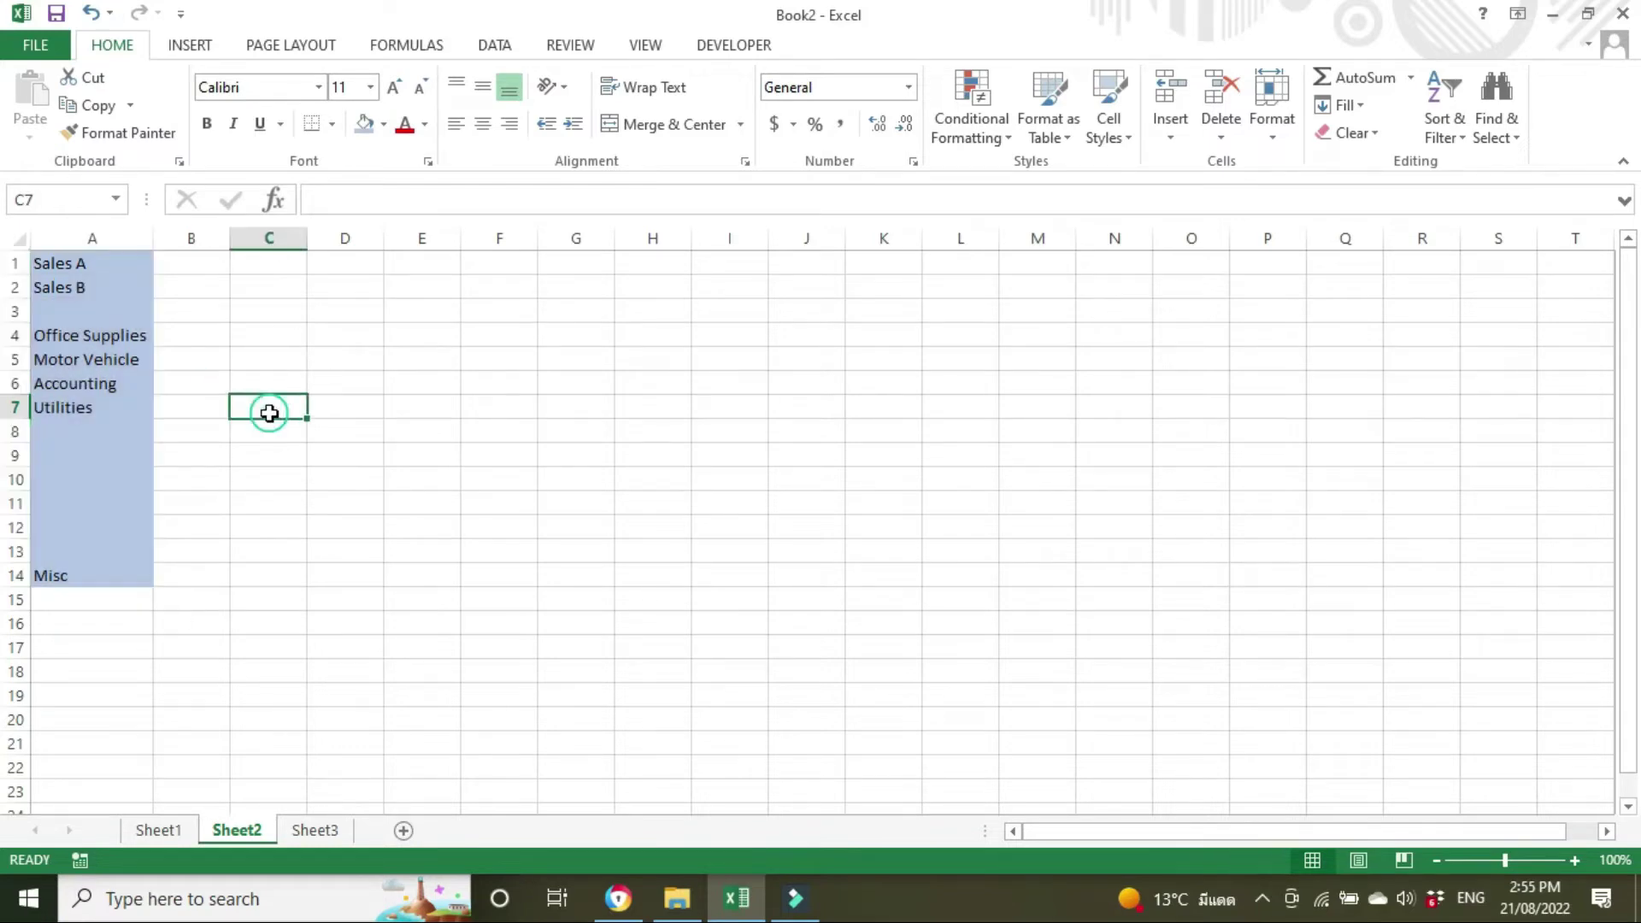
left_click(74, 312)
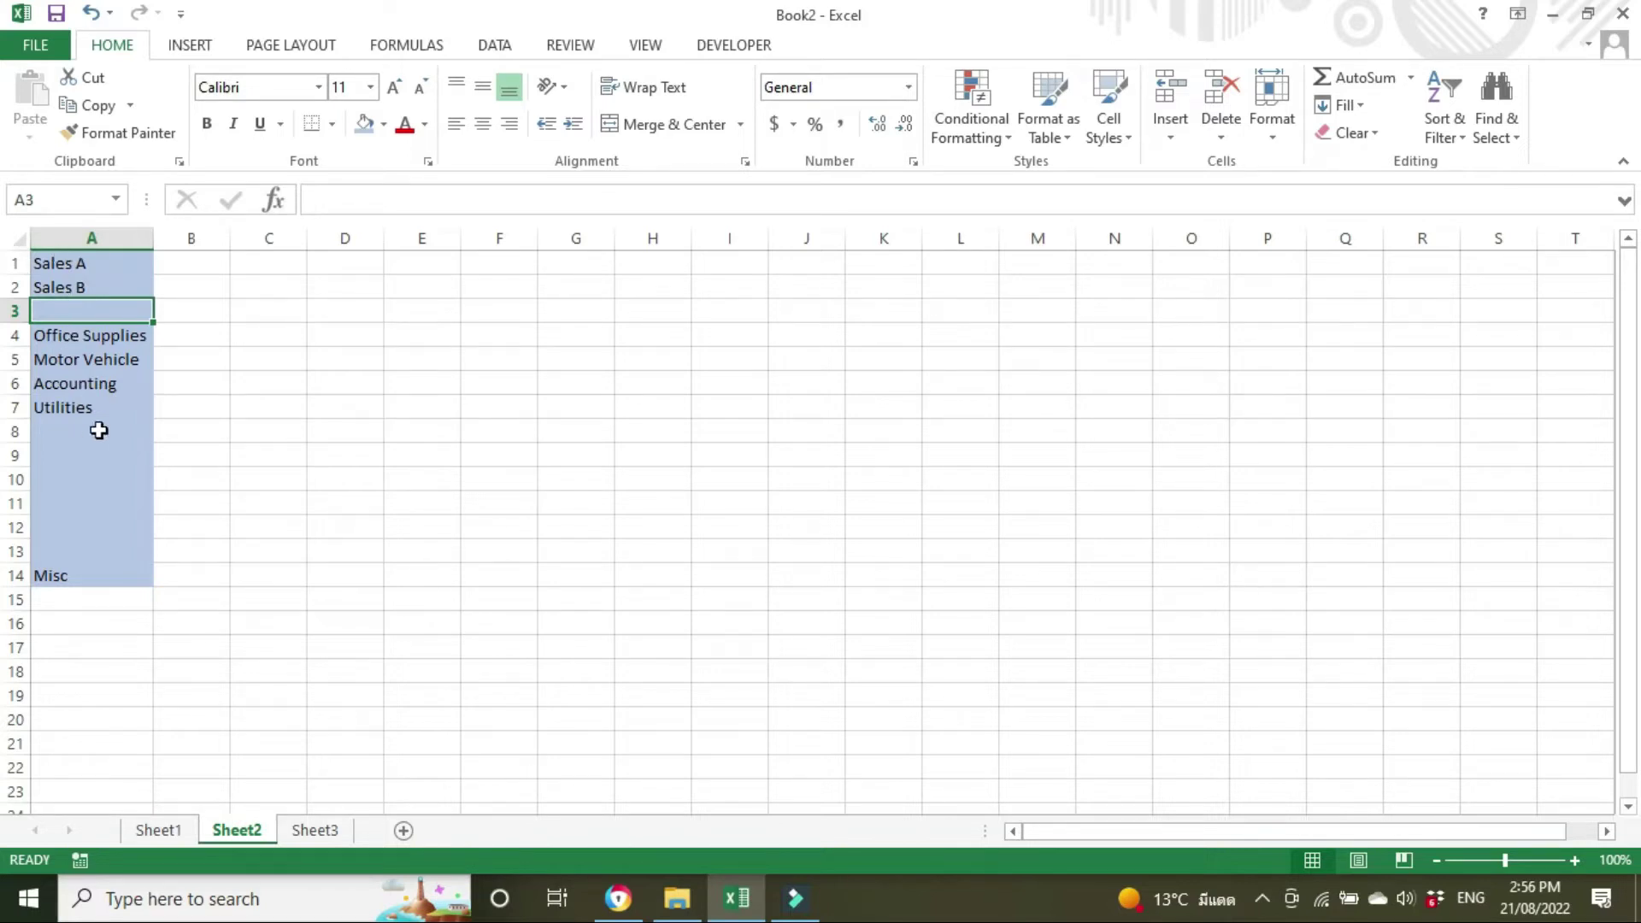
left_click_drag(64, 433, 75, 551, "ctrl")
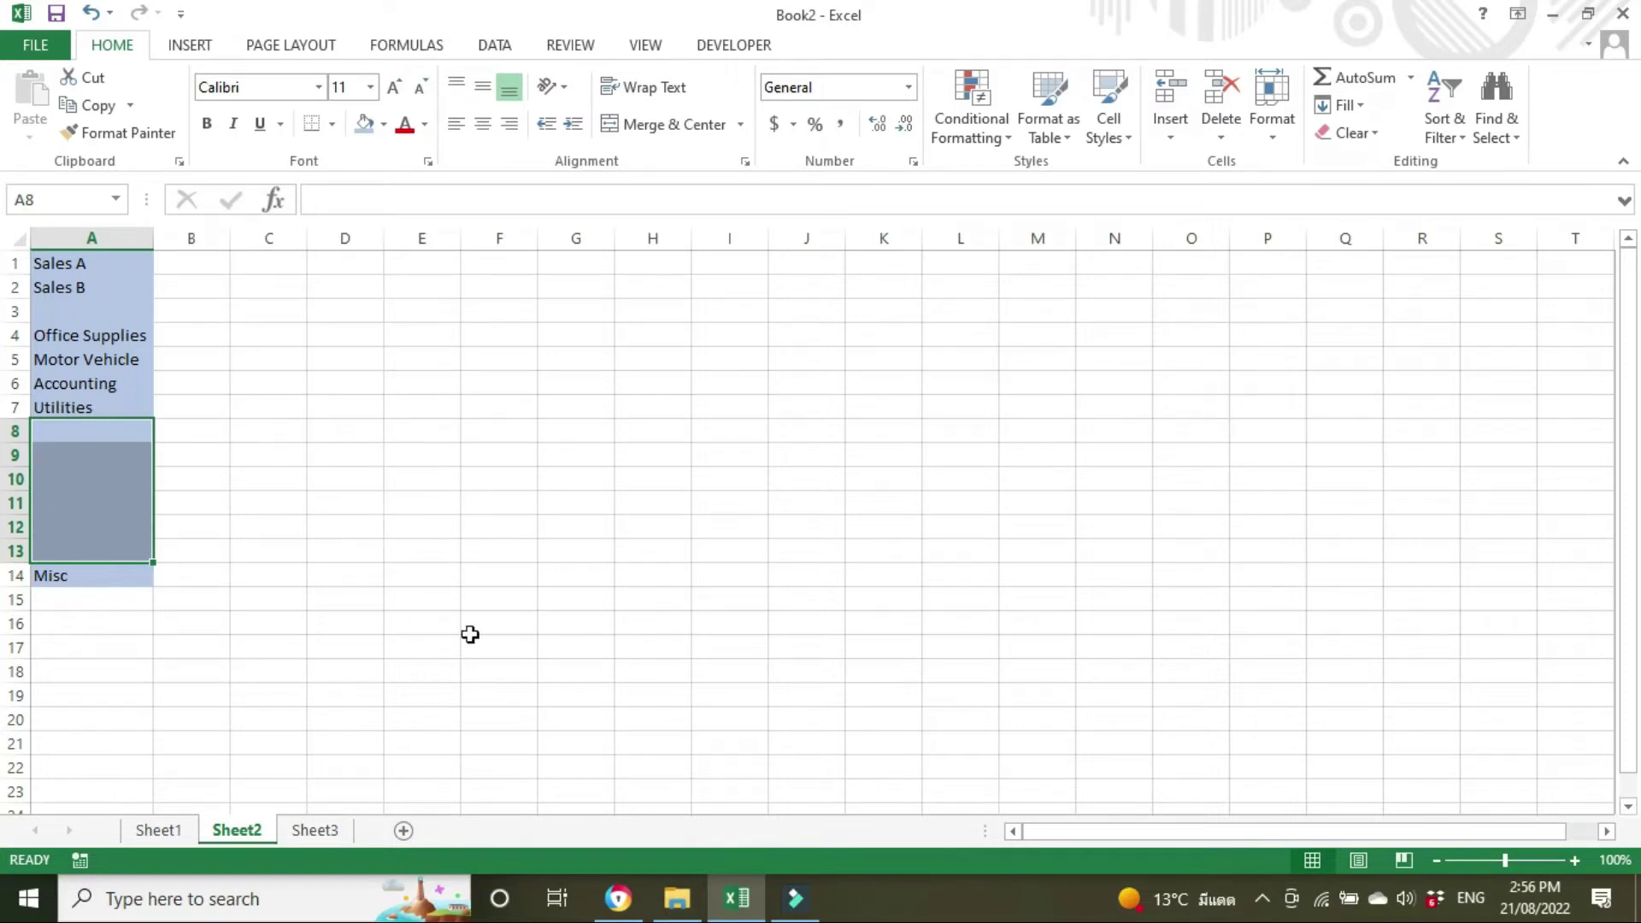
left_click(262, 580)
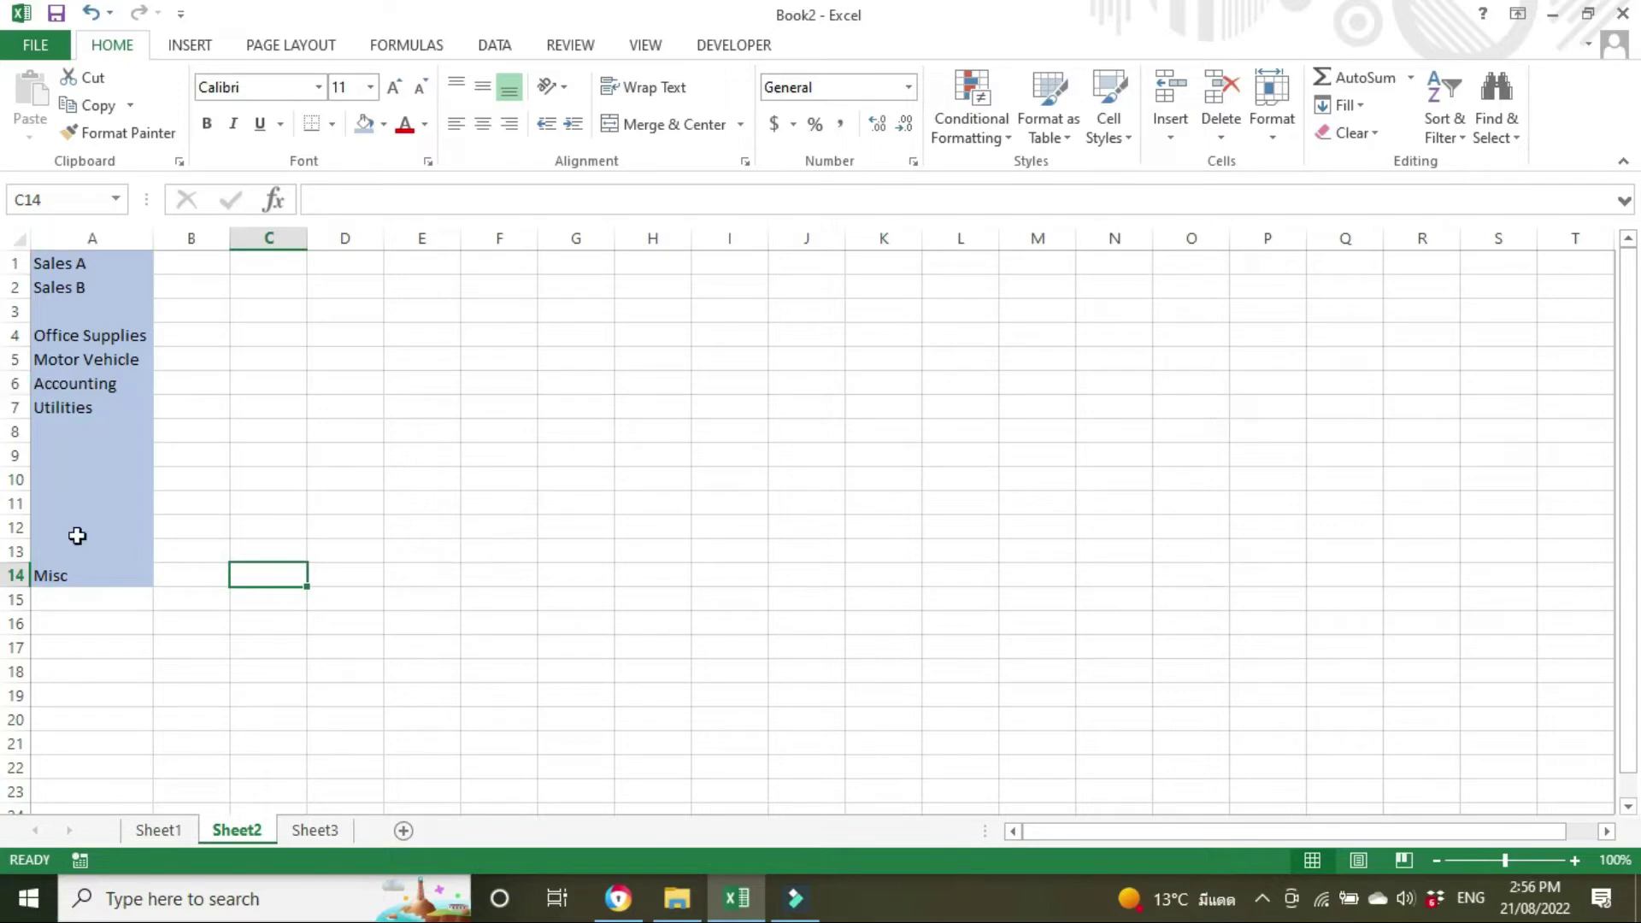
Back on Sheet1, type the inconsistent accounts 'Mtr Vehile' in D16 and 'Car exp' in D17
left_click(158, 829)
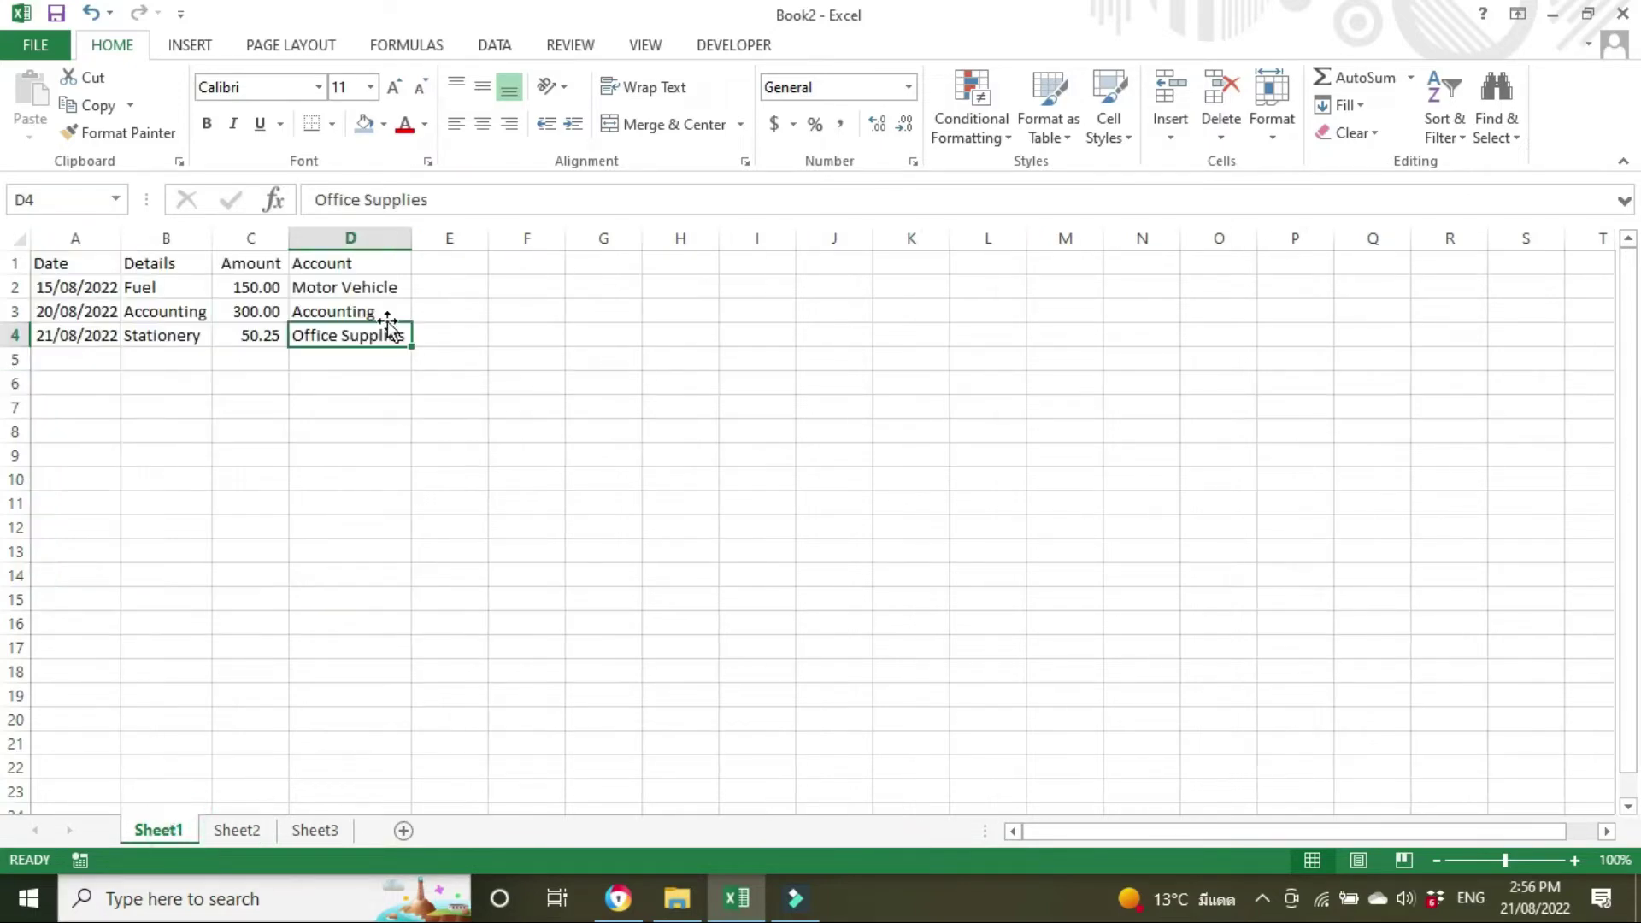
left_click_drag(369, 286, 368, 332)
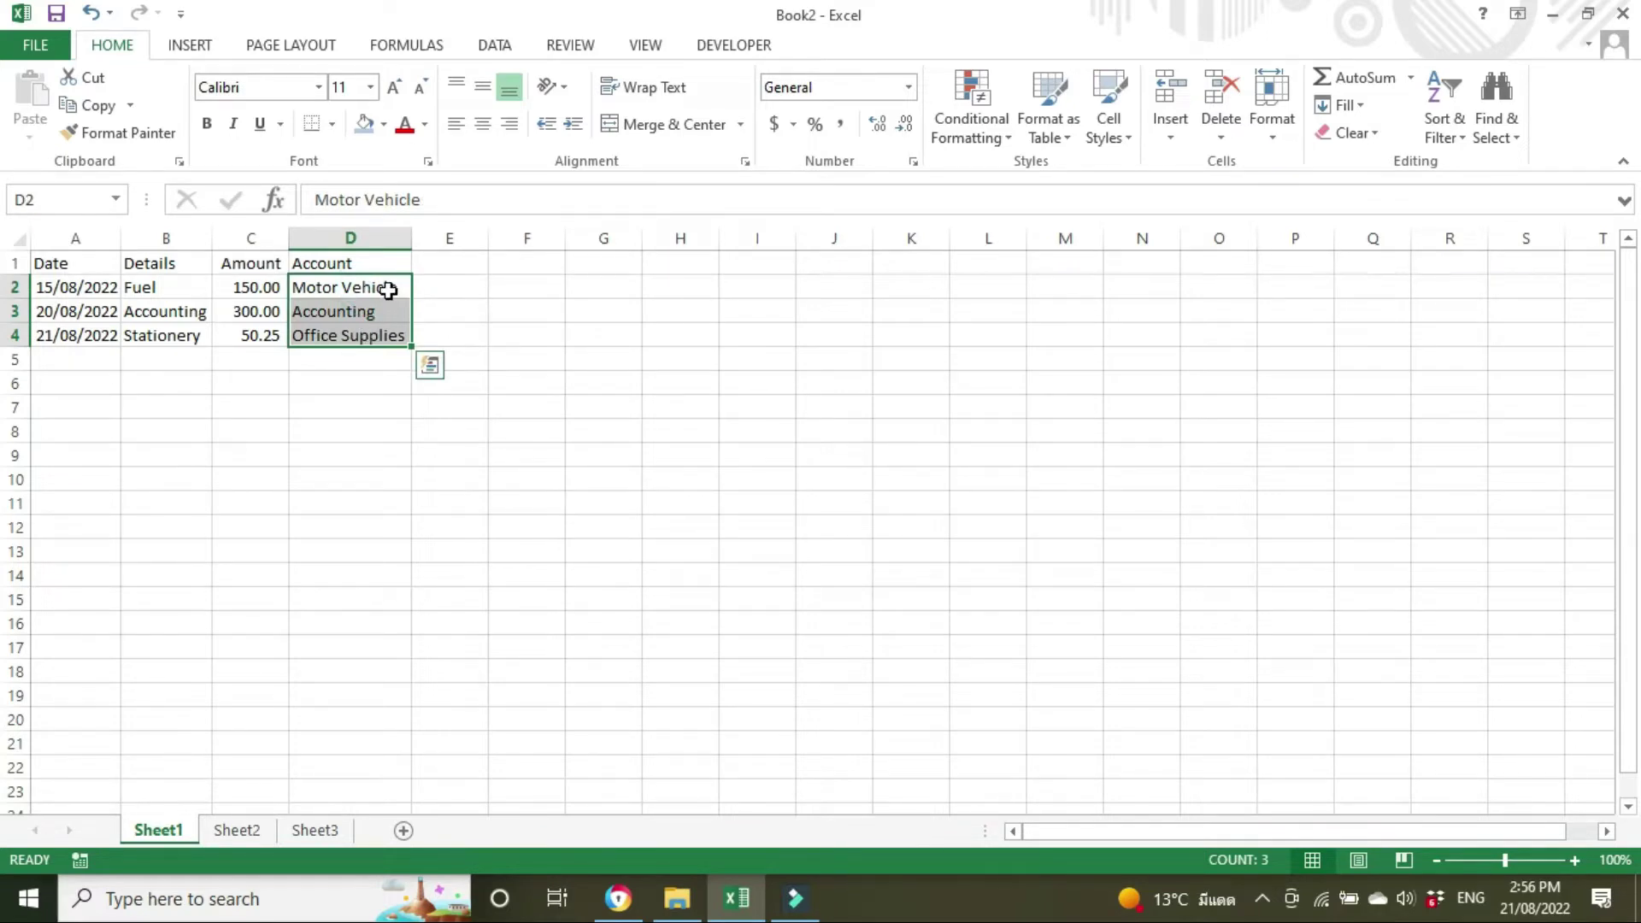
left_click(329, 287)
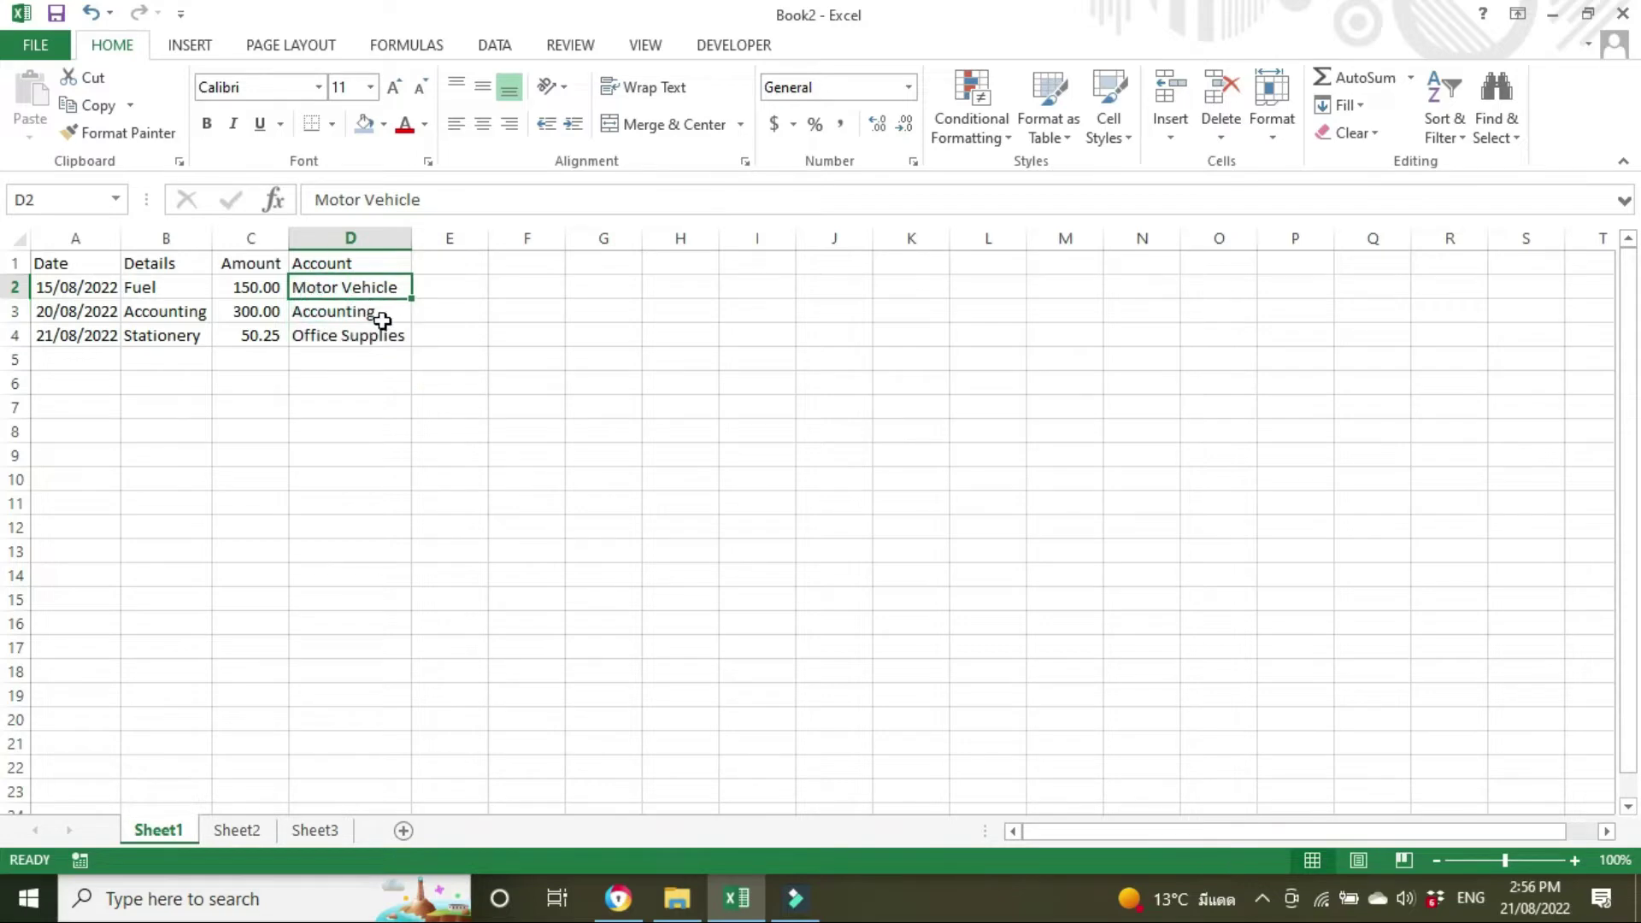
left_click(362, 622)
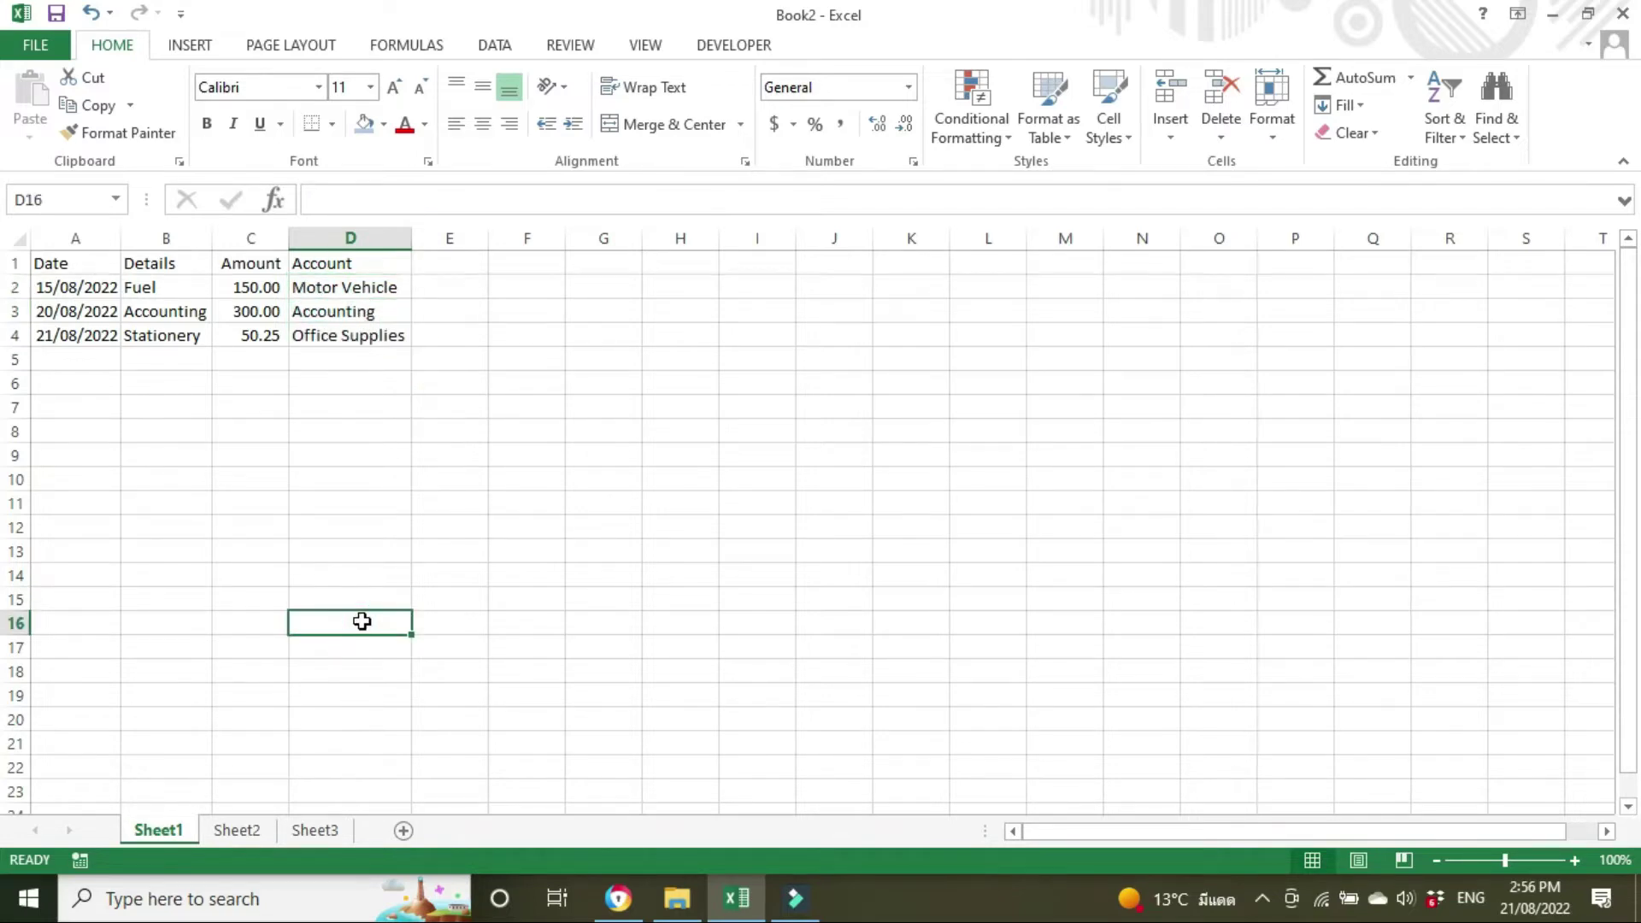
type("Mtr")
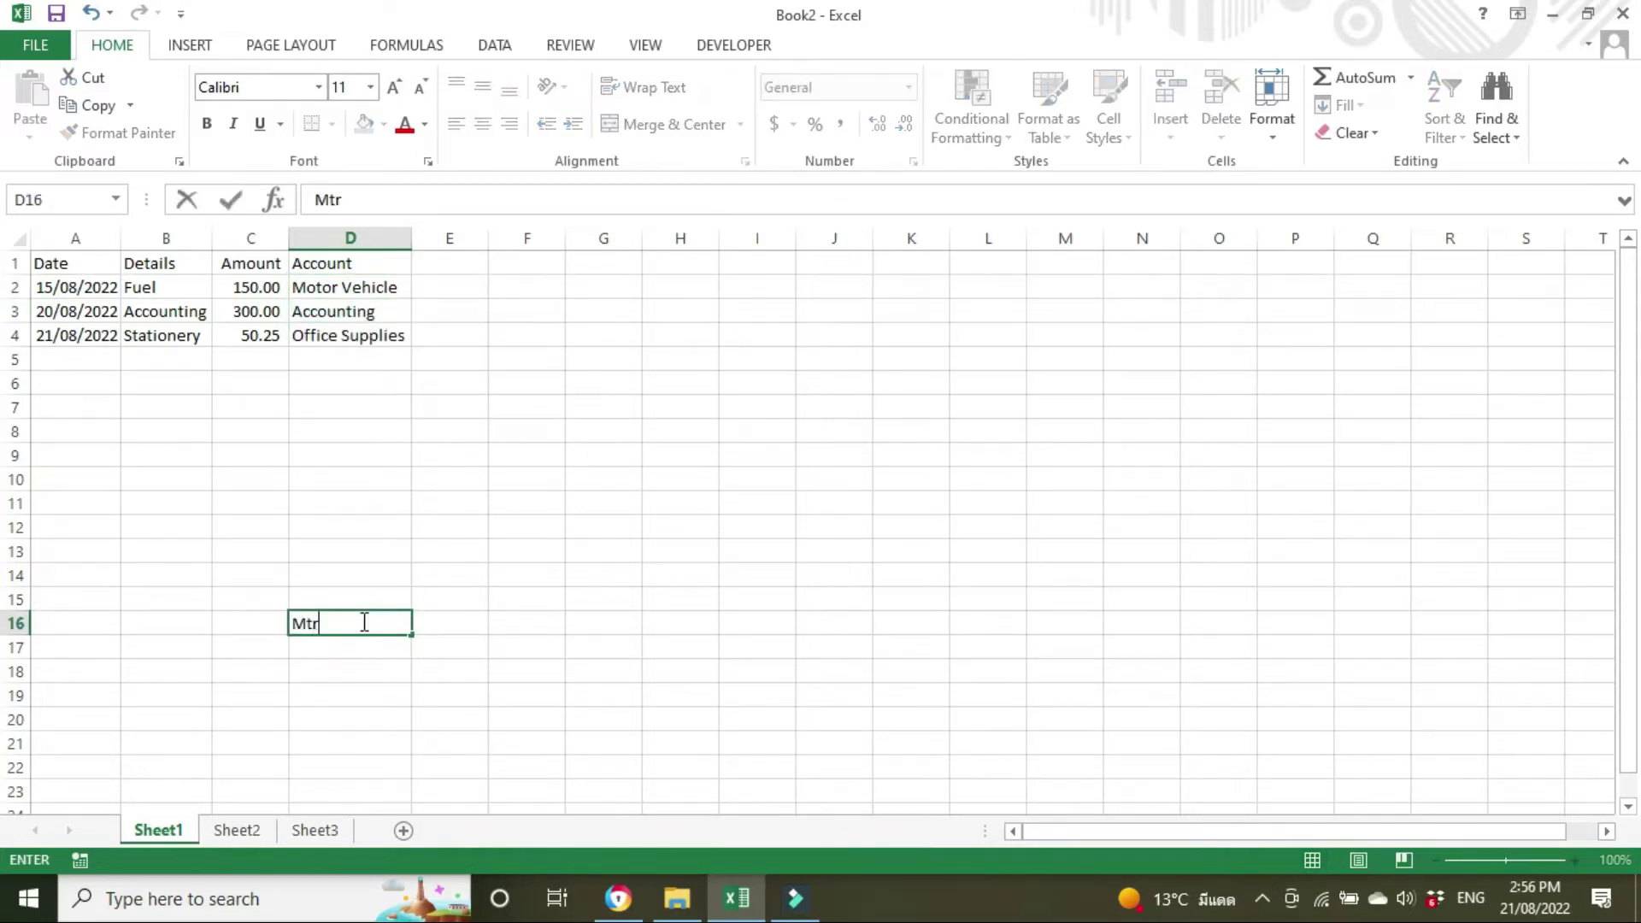
type(" Vehile")
key("Return")
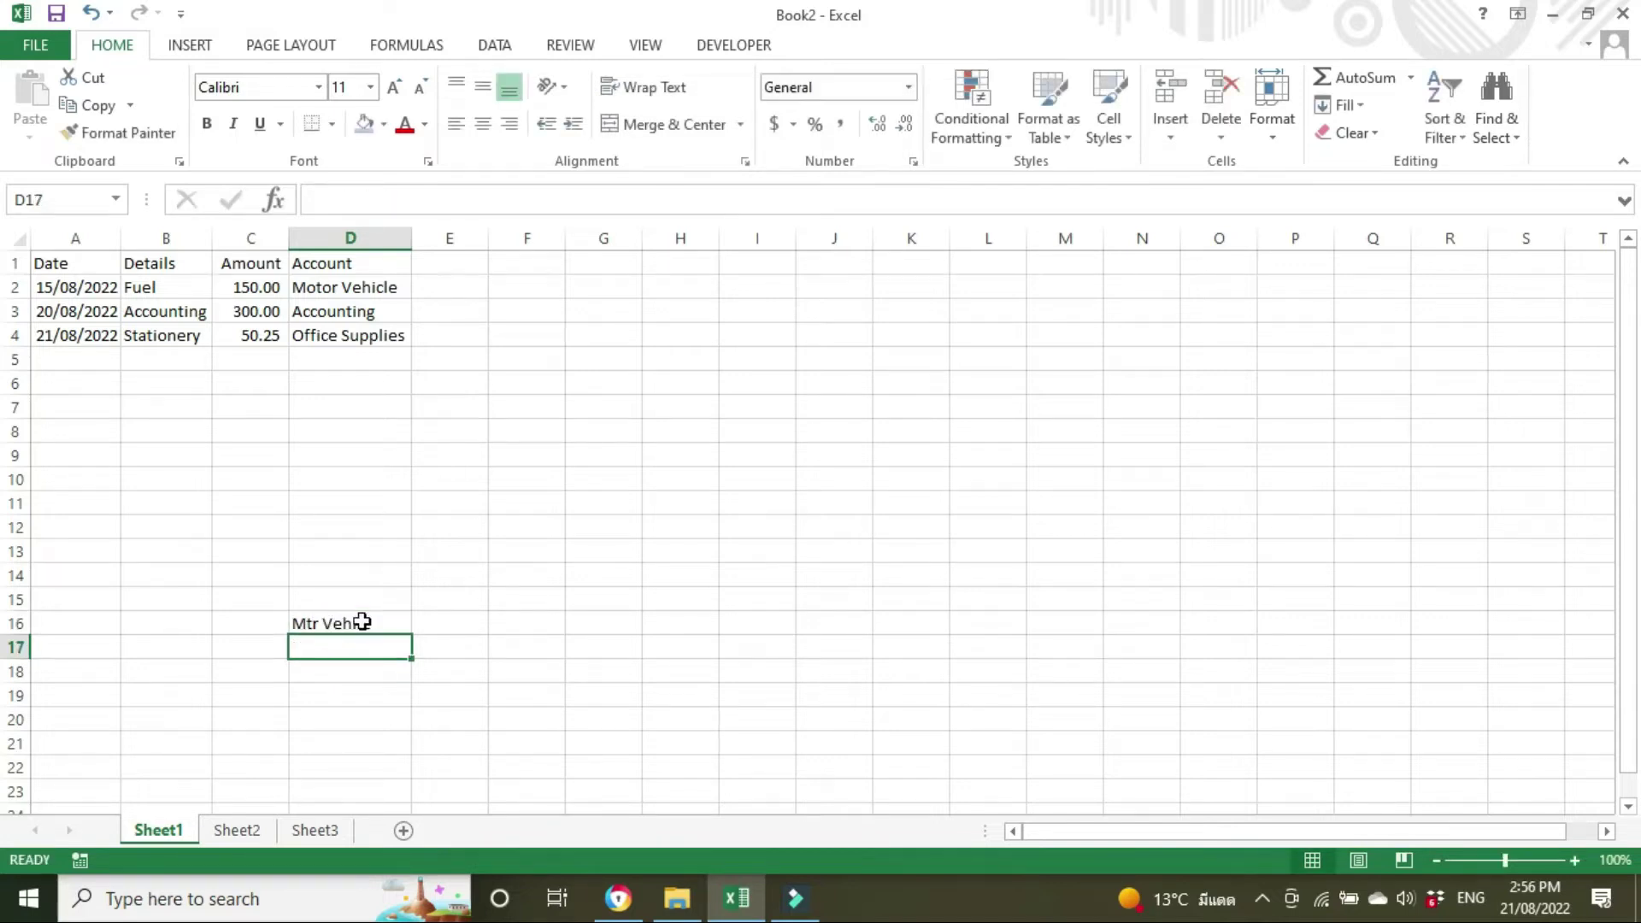
type("Car")
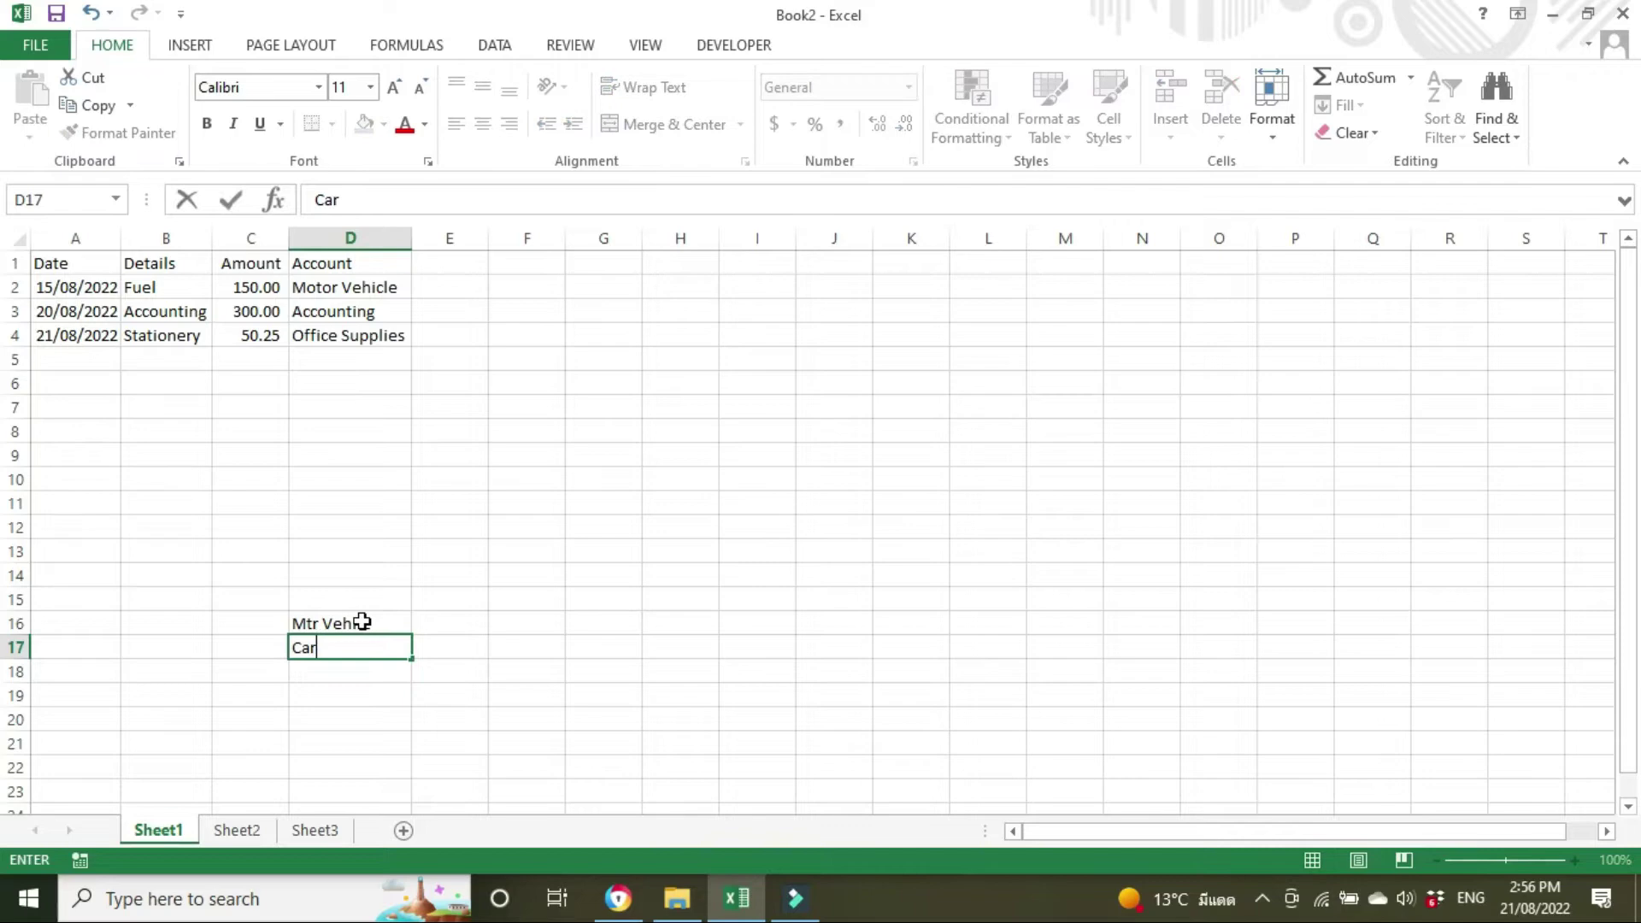
type(" exp")
key("Return")
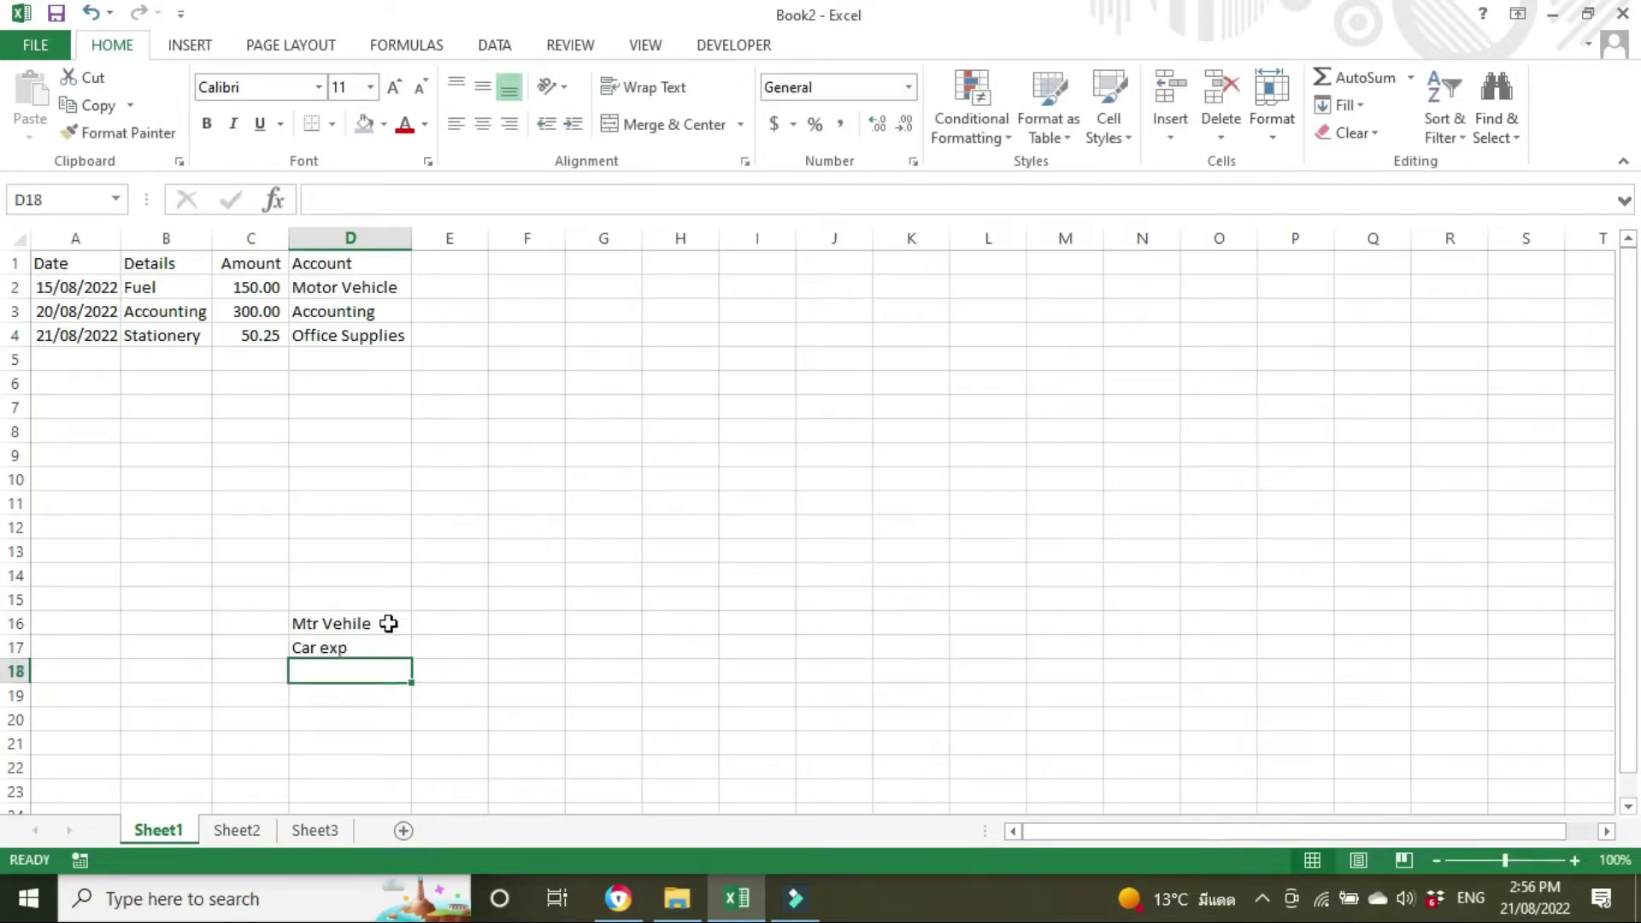
left_click_drag(365, 289, 358, 646)
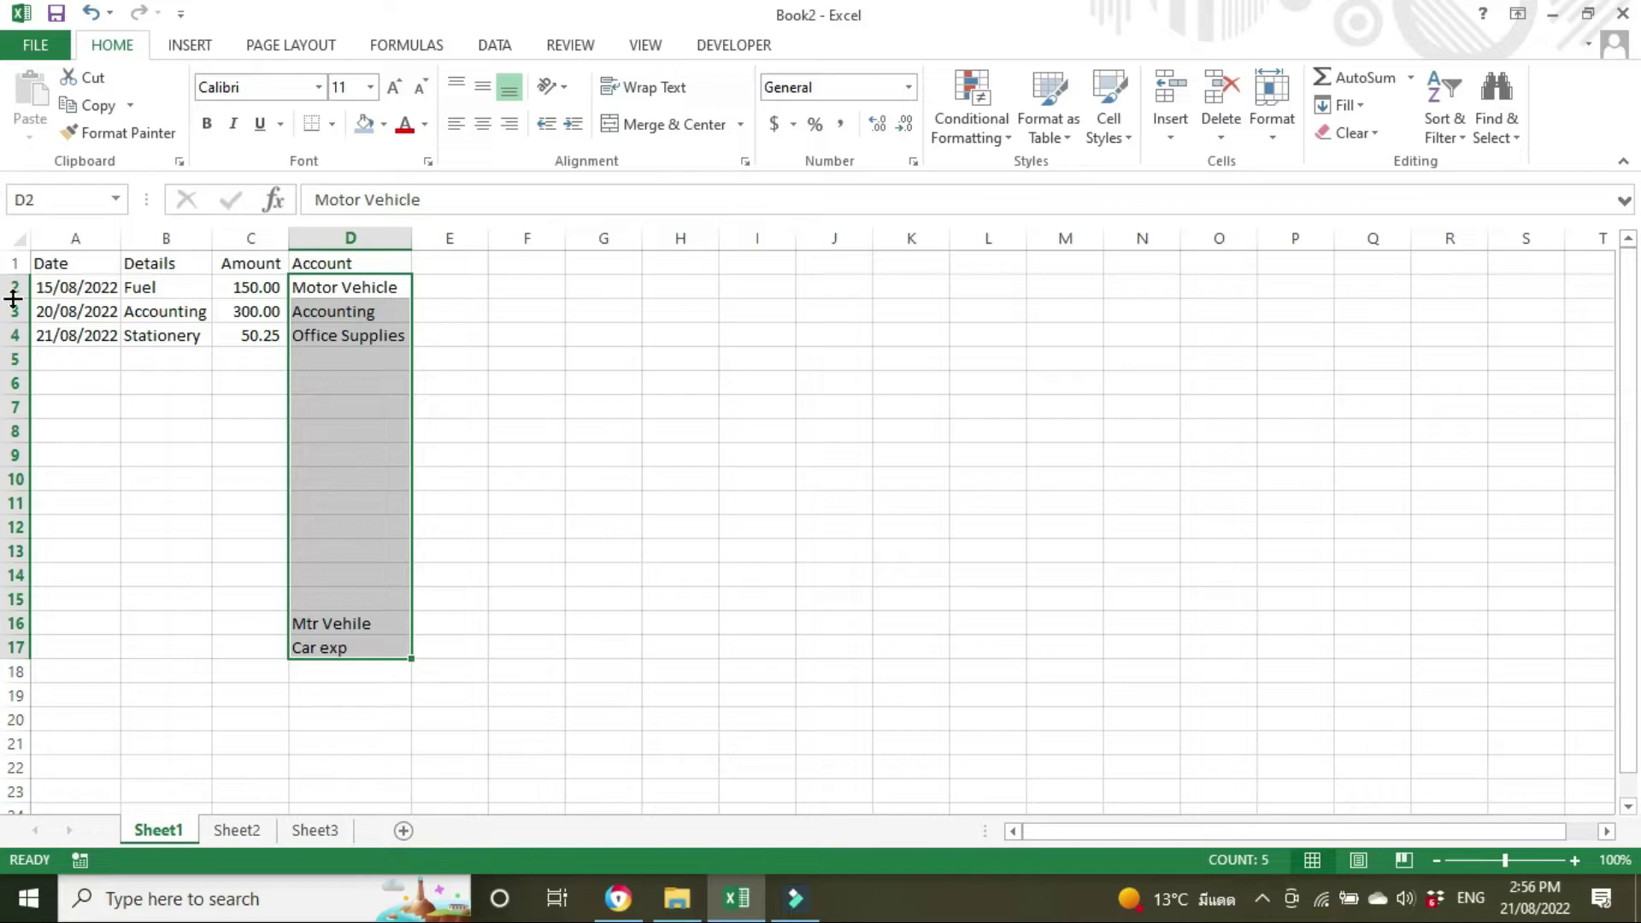
left_click(377, 616)
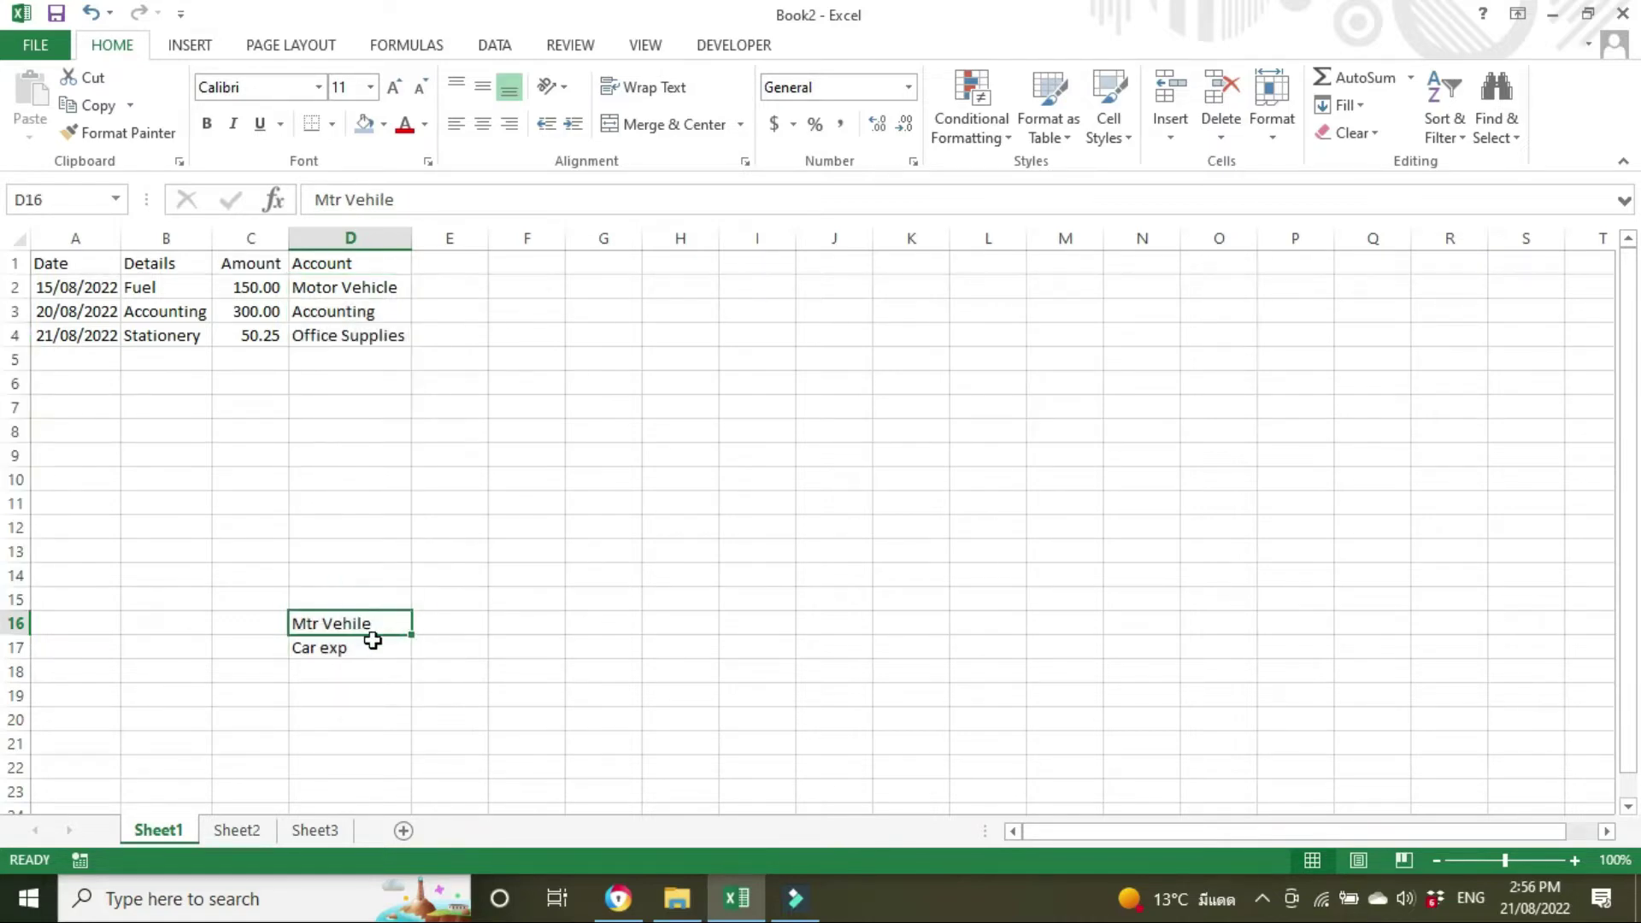
left_click(371, 642)
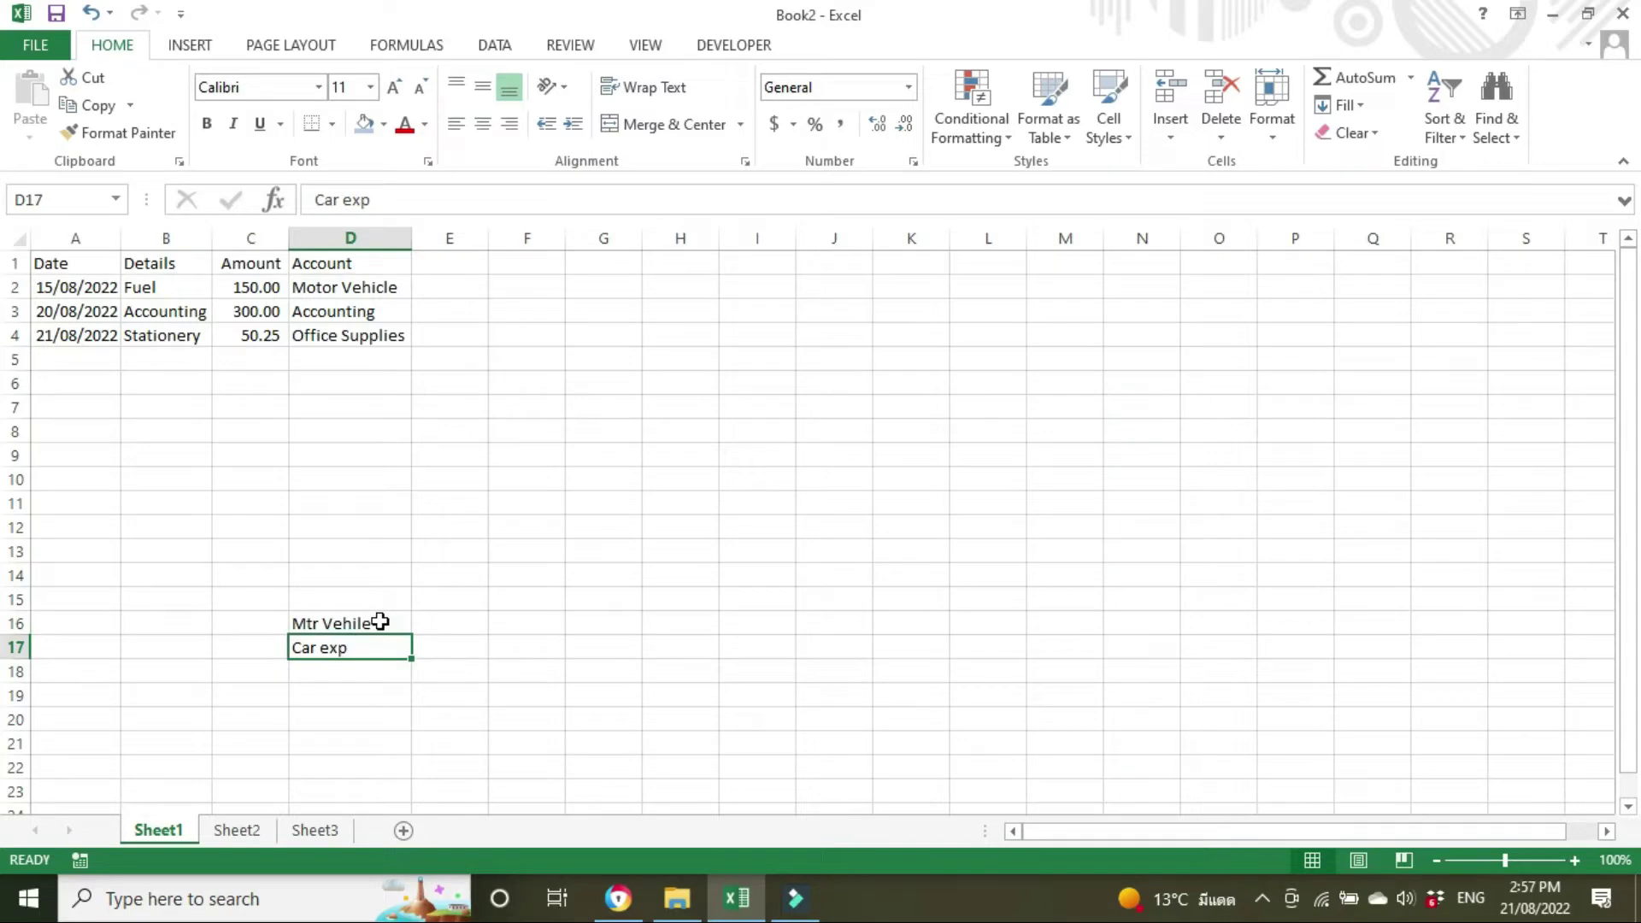
left_click(513, 521)
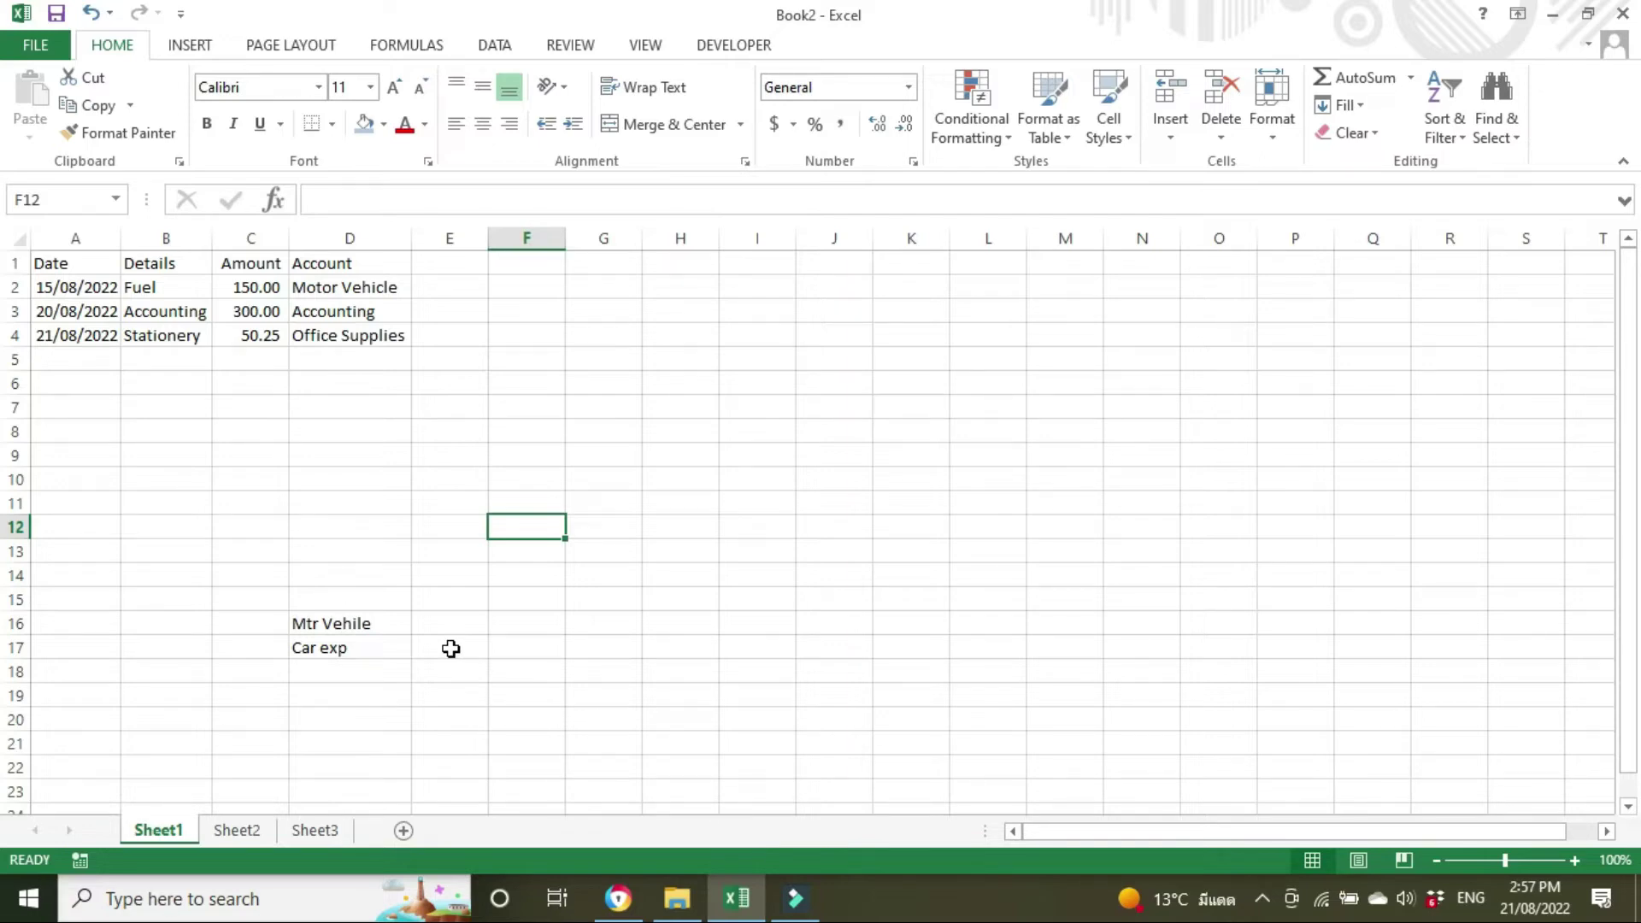
left_click(369, 627)
left_click(354, 652)
left_click(341, 287)
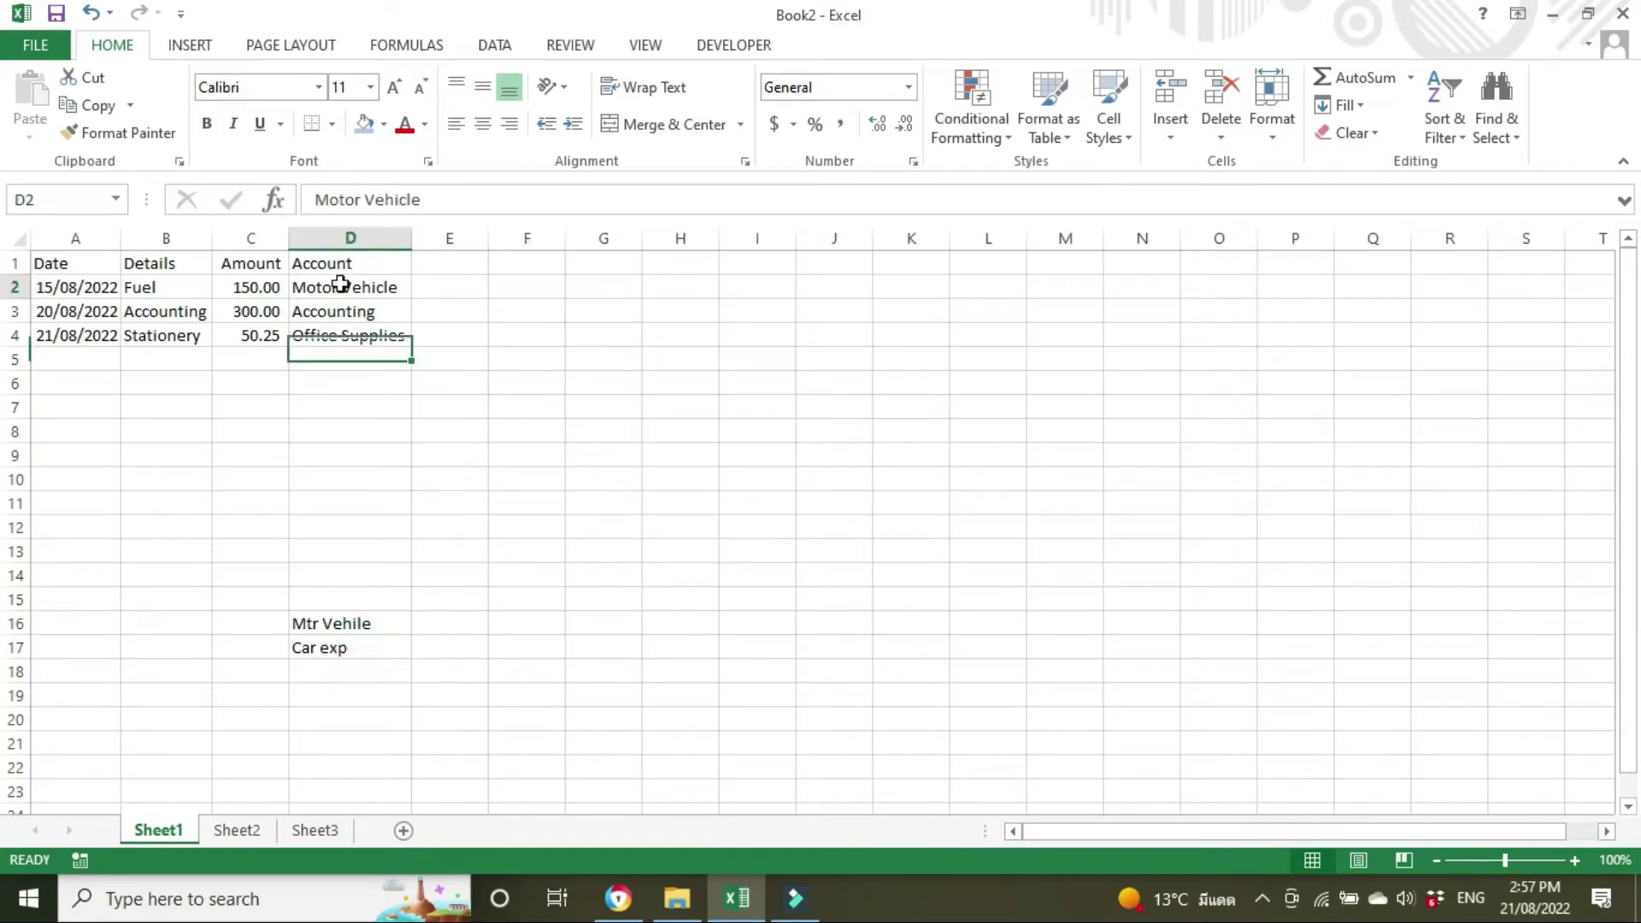
left_click(379, 624)
left_click(375, 650)
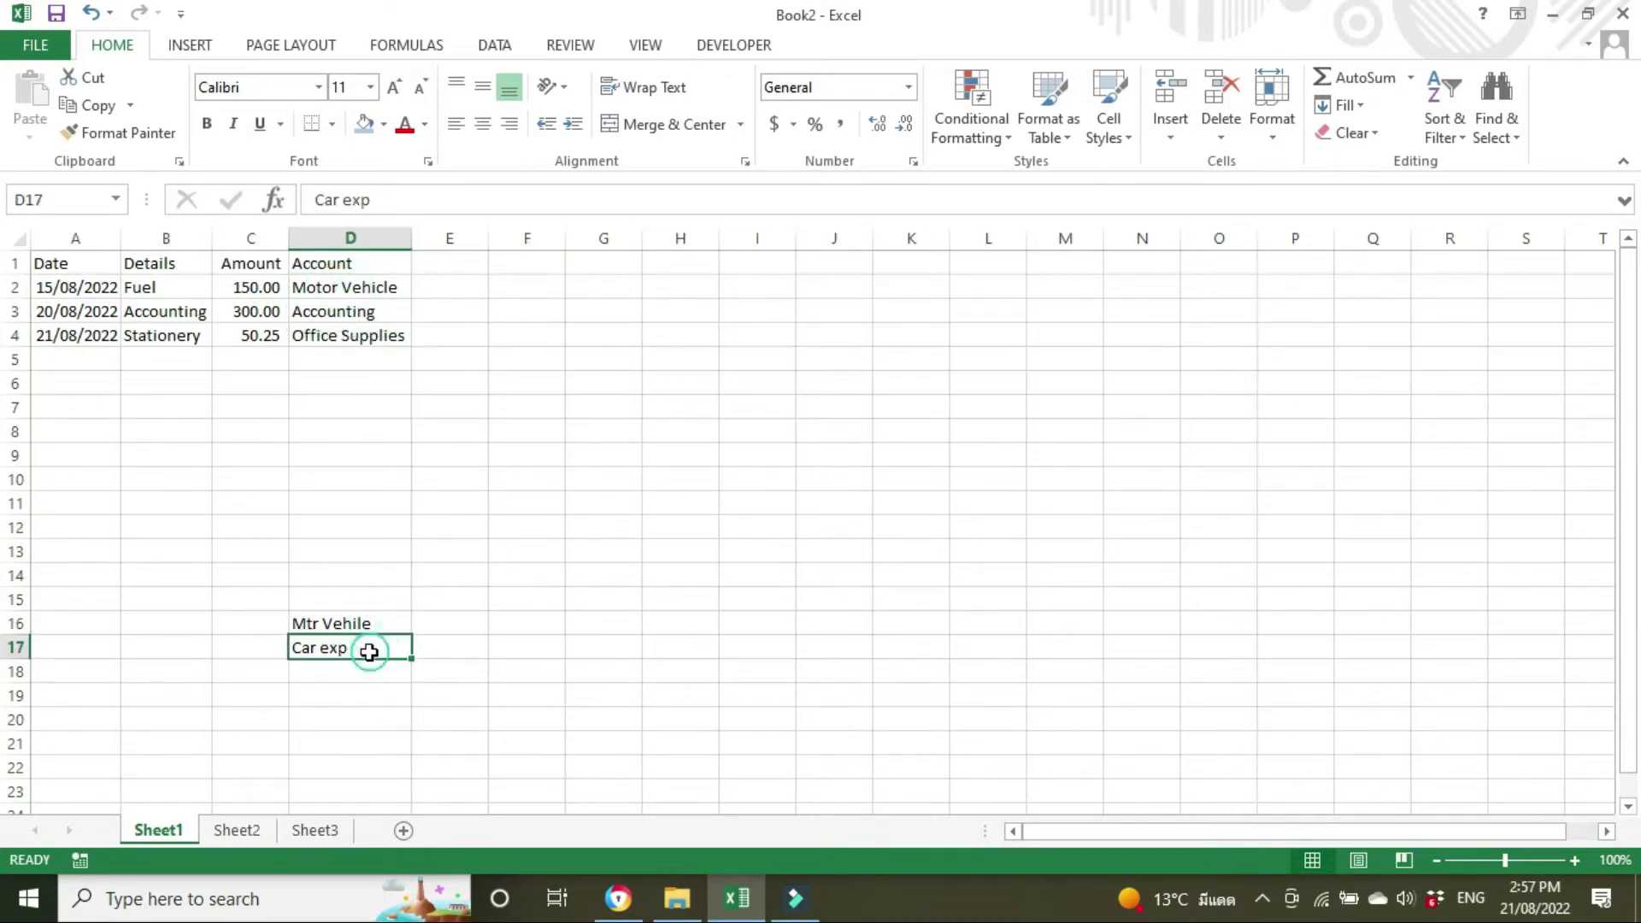
left_click(354, 291)
left_click(554, 645)
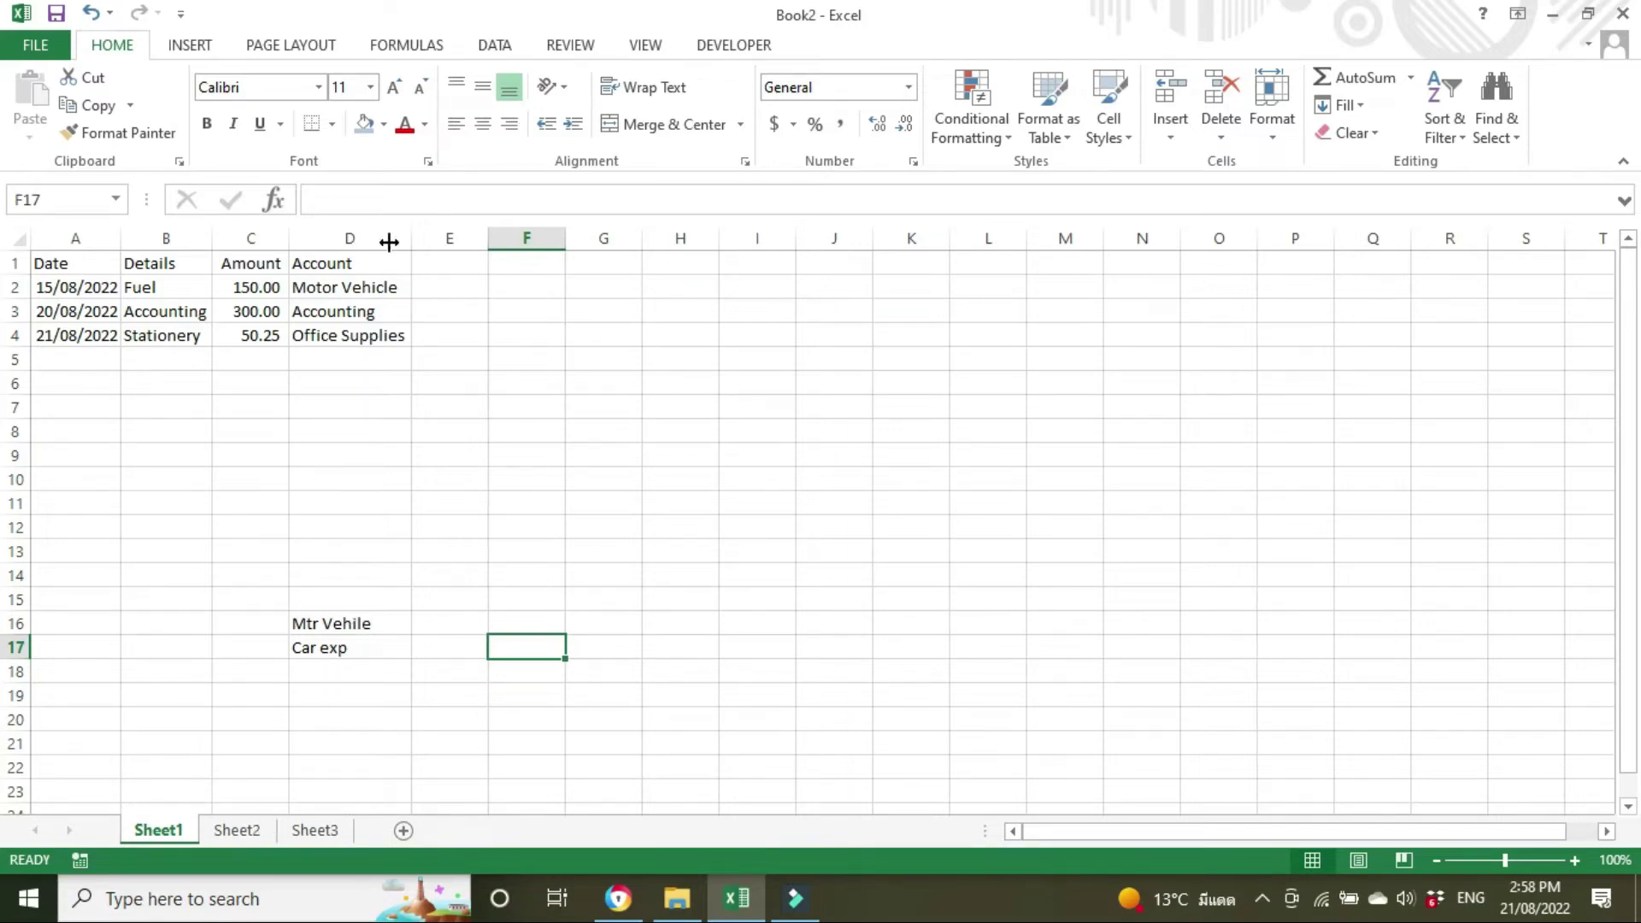
Clear the Account entries from D2 downward and locate the empty slots in Sheet2's list
left_click_drag(367, 289, 367, 662)
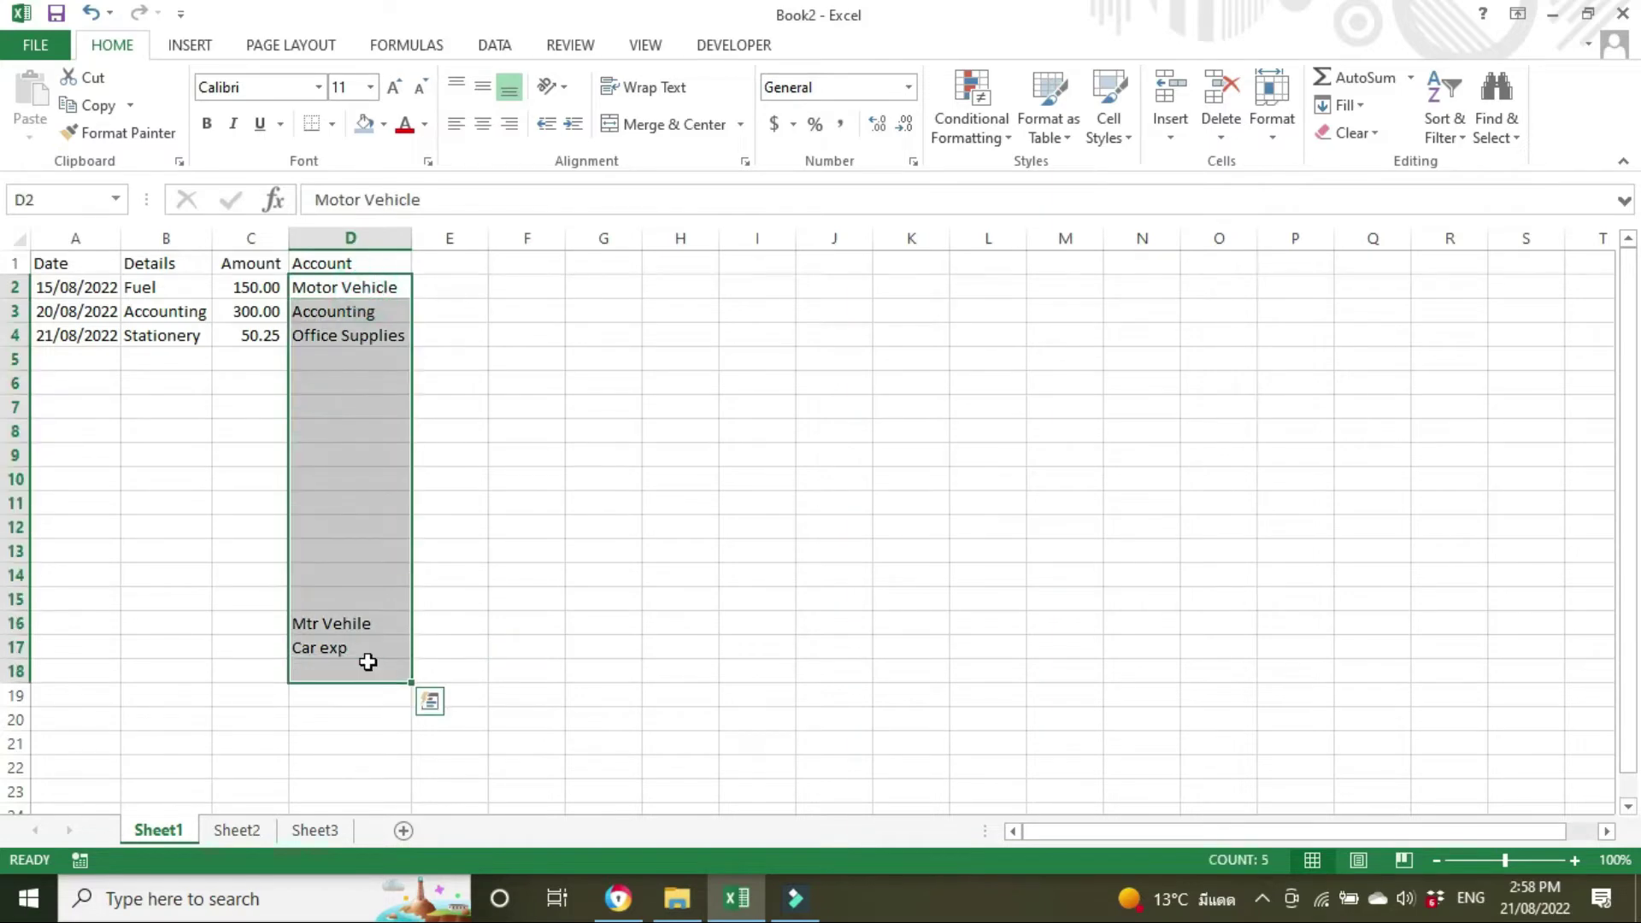
key("Delete")
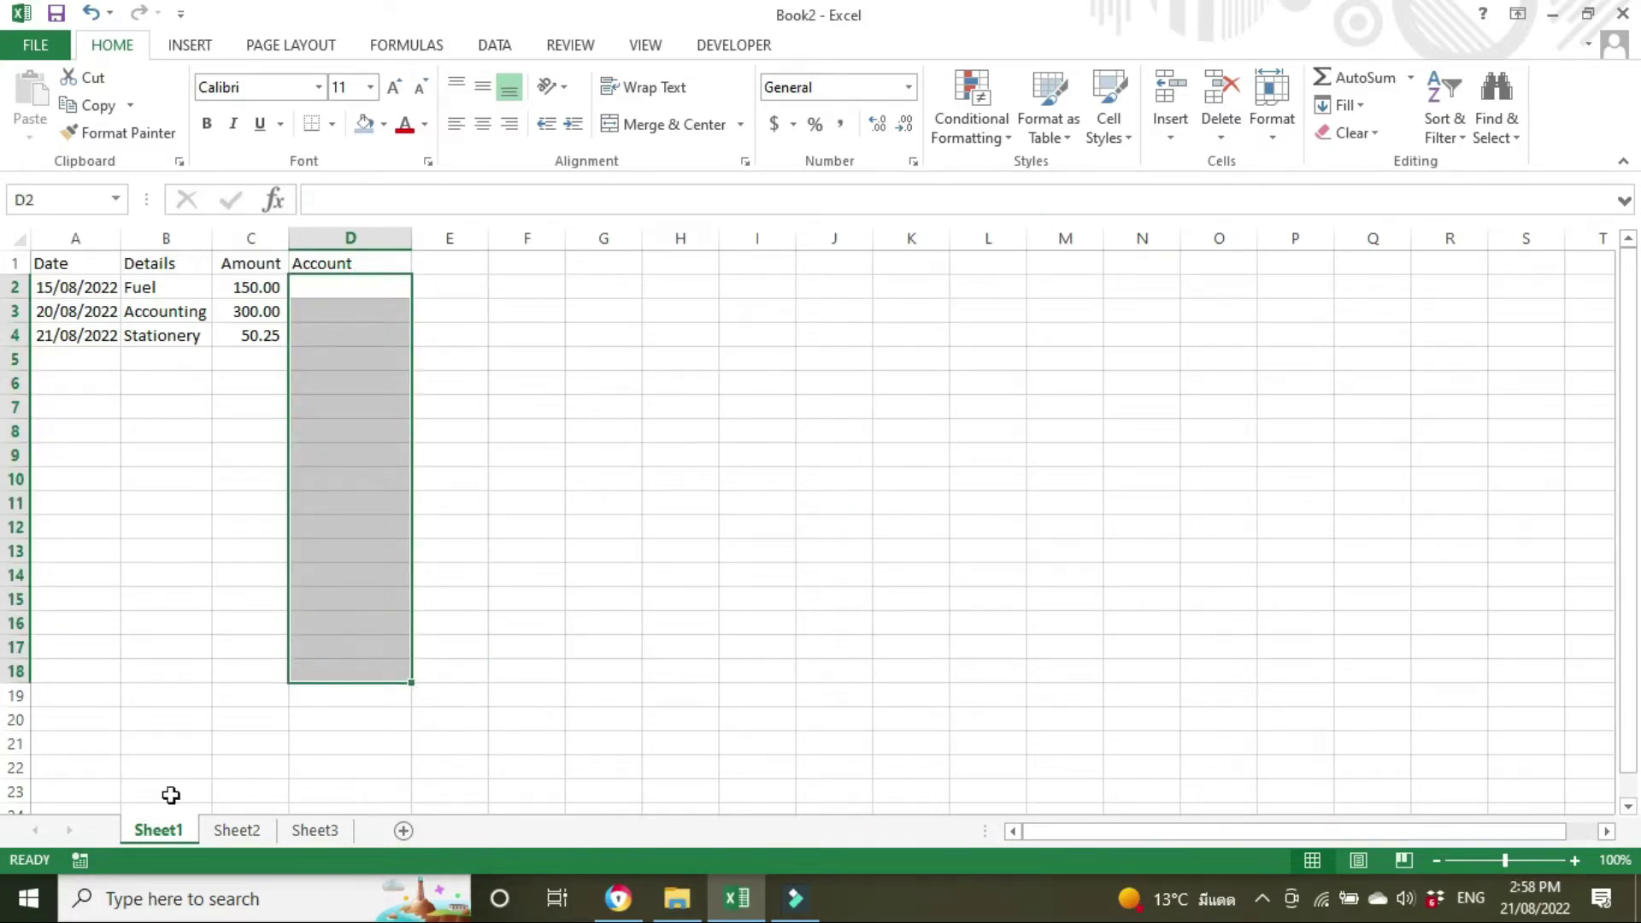
left_click(228, 831)
left_click_drag(88, 260, 91, 575)
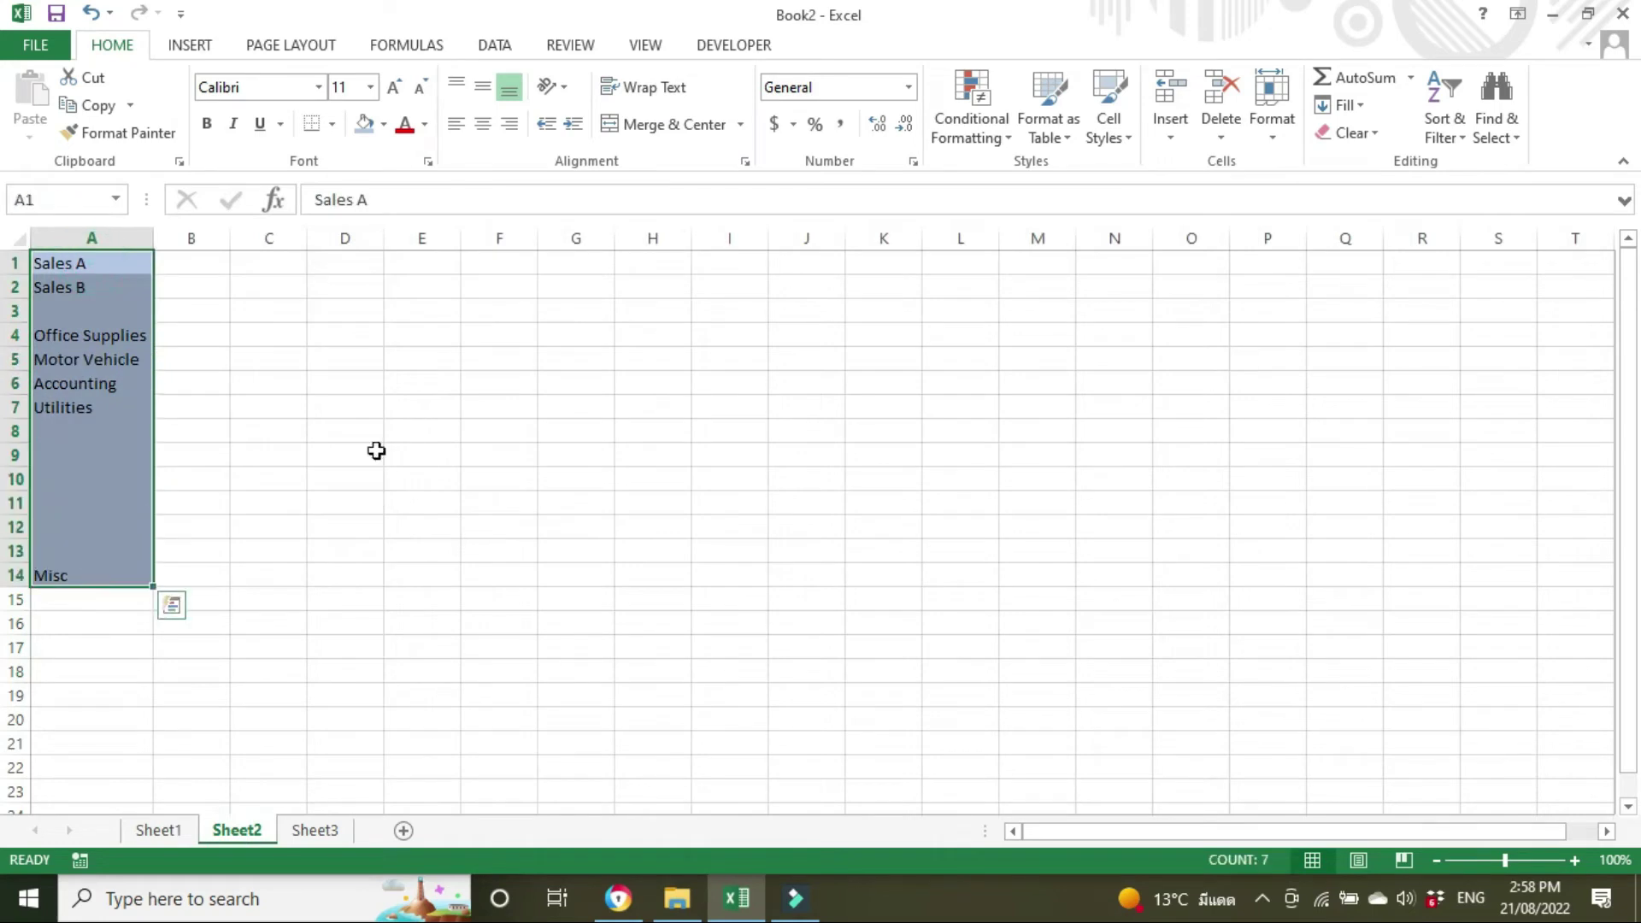
left_click(76, 437, "ctrl")
left_click(73, 453, "ctrl")
left_click(73, 480, "ctrl")
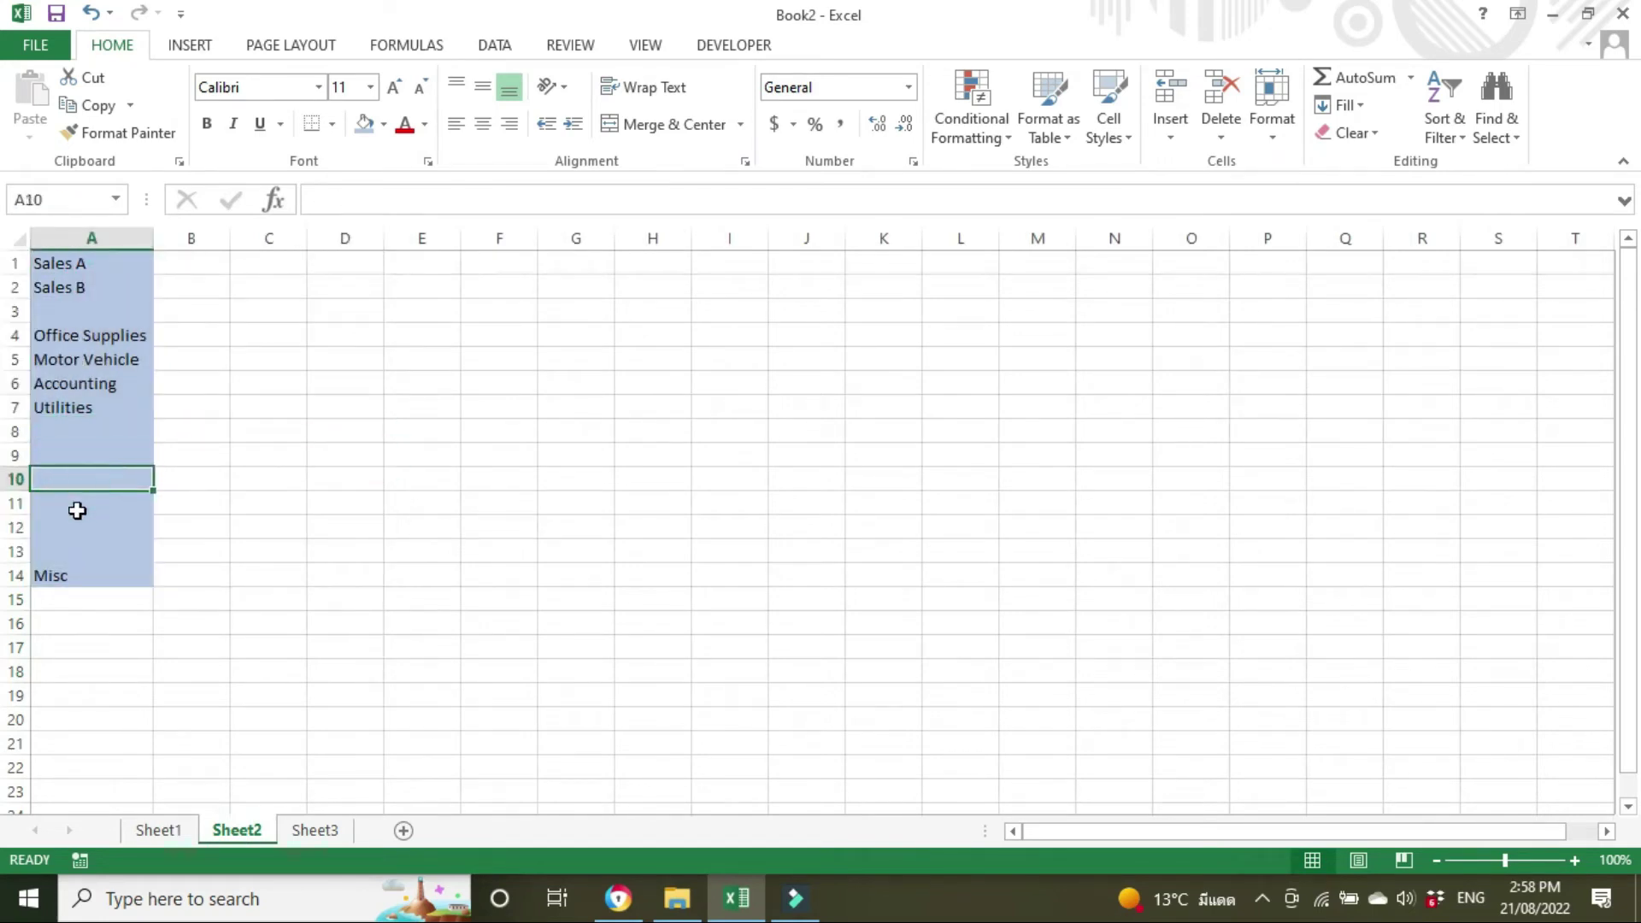
left_click(73, 504, "ctrl")
Add Rent in A8 and Wages in A9 to the Sheet2 account list
left_click(81, 427, "ctrl")
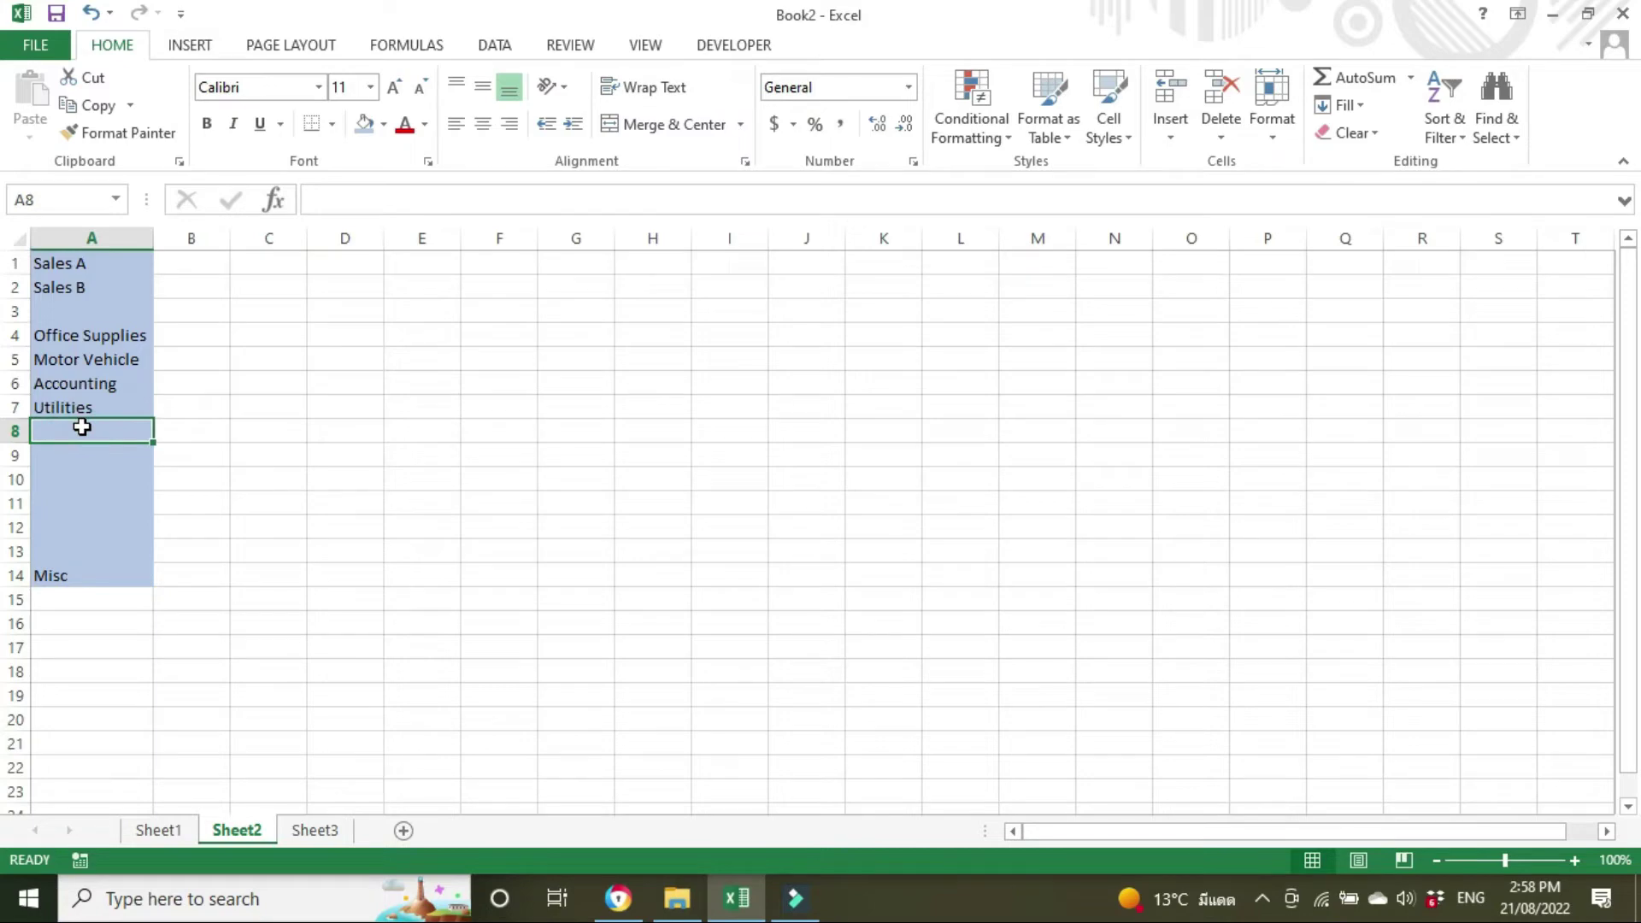
type("Rent")
key("Return")
type("Wag")
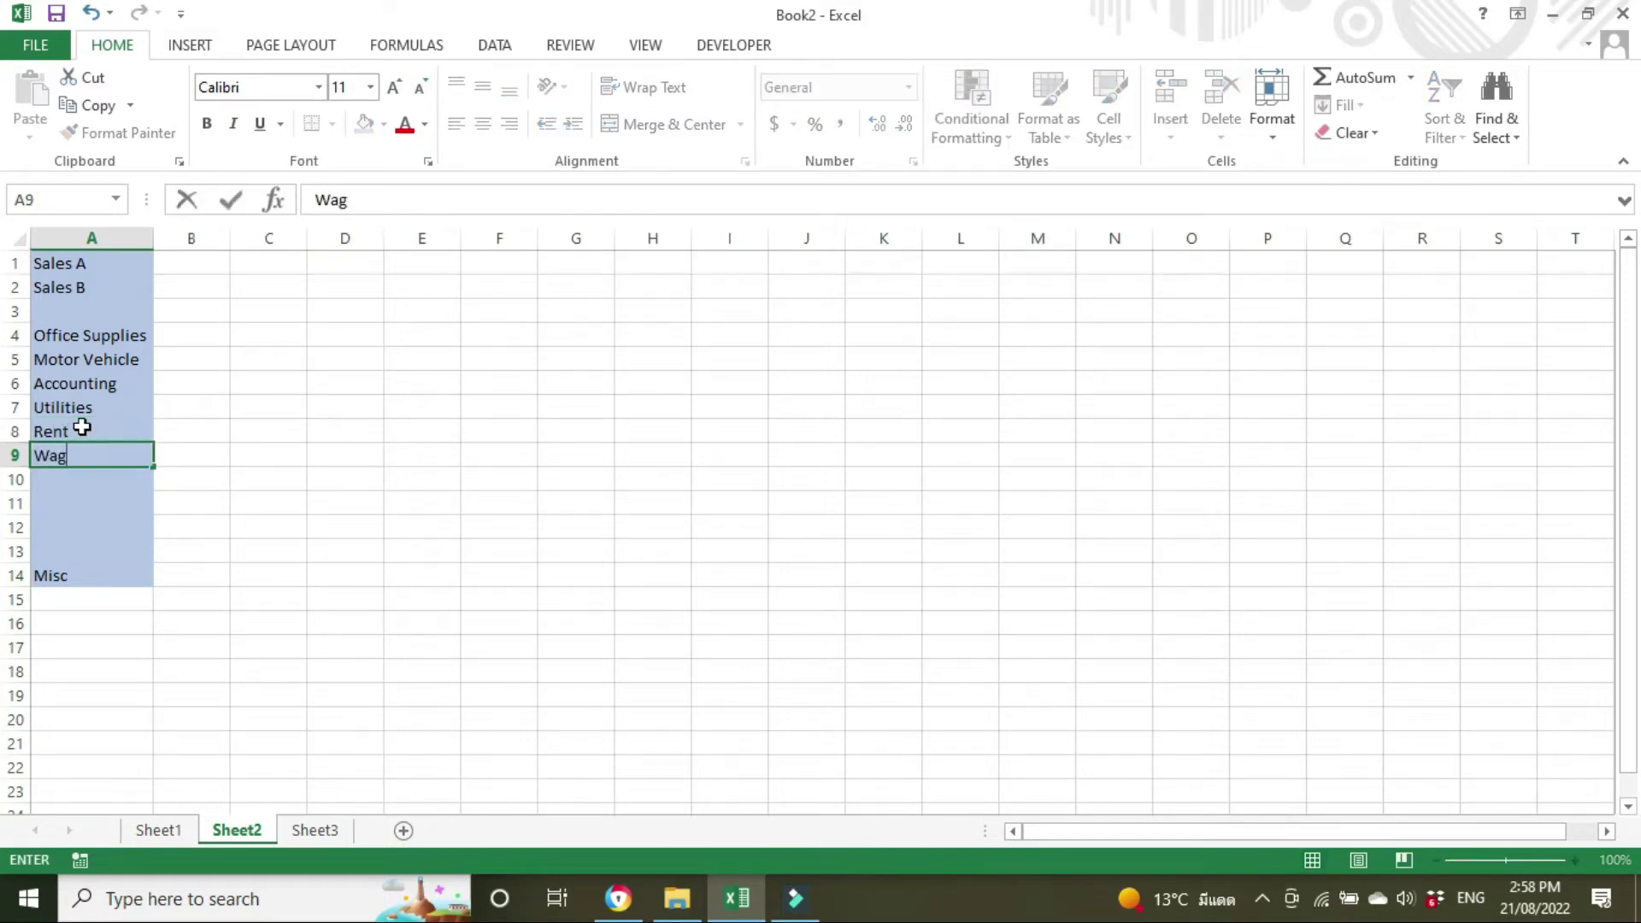
type("es")
key("Return")
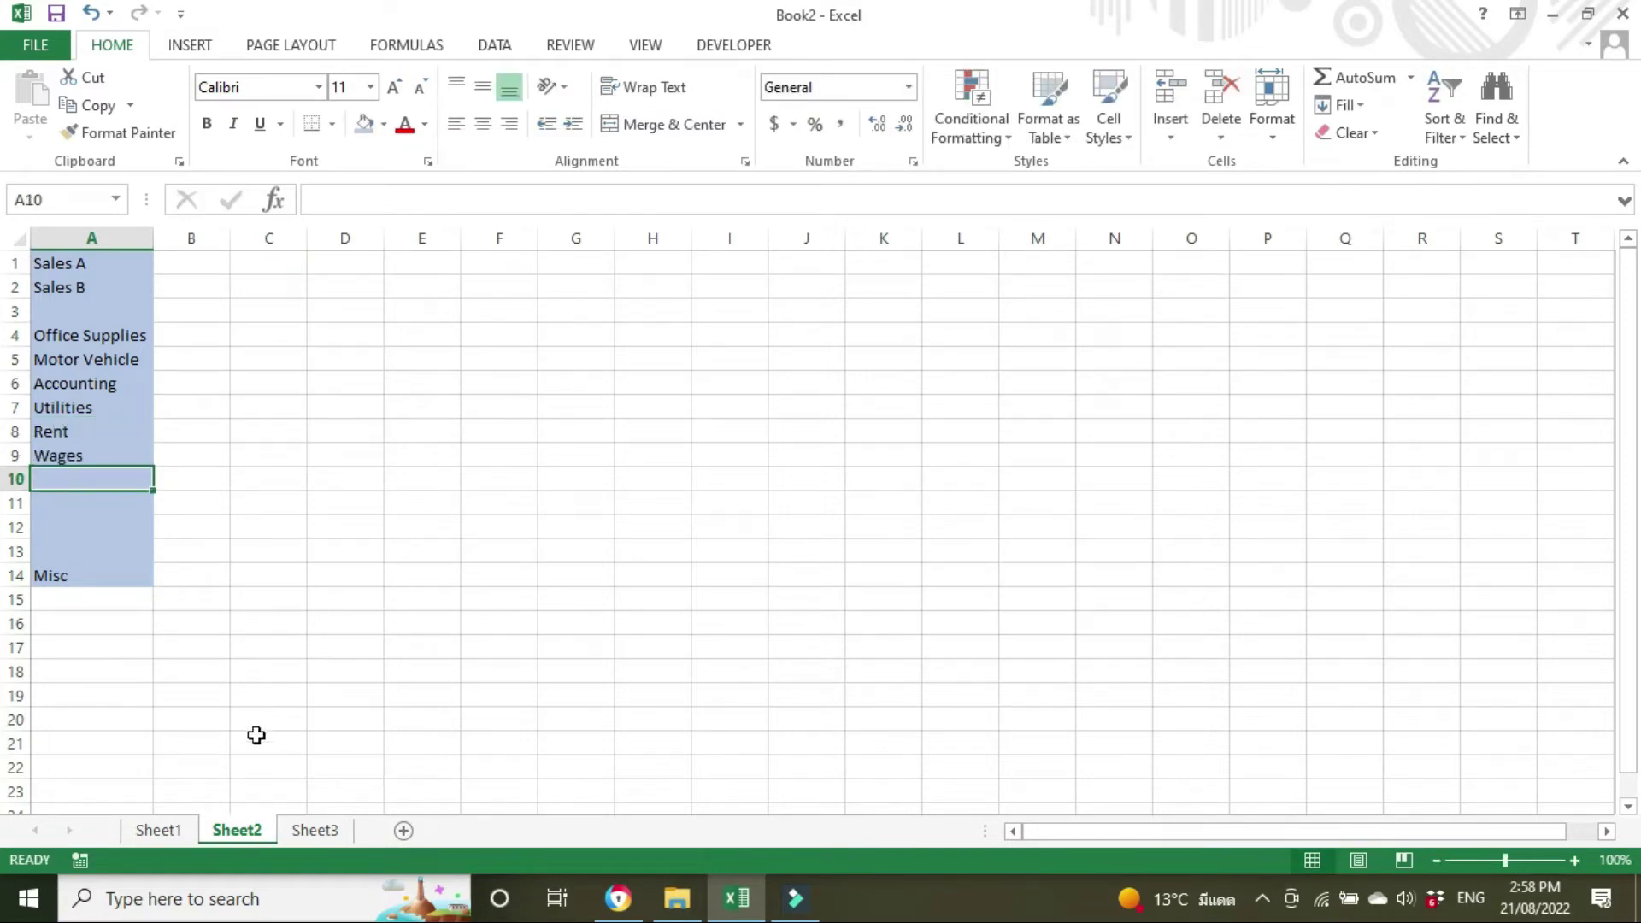
left_click(159, 829)
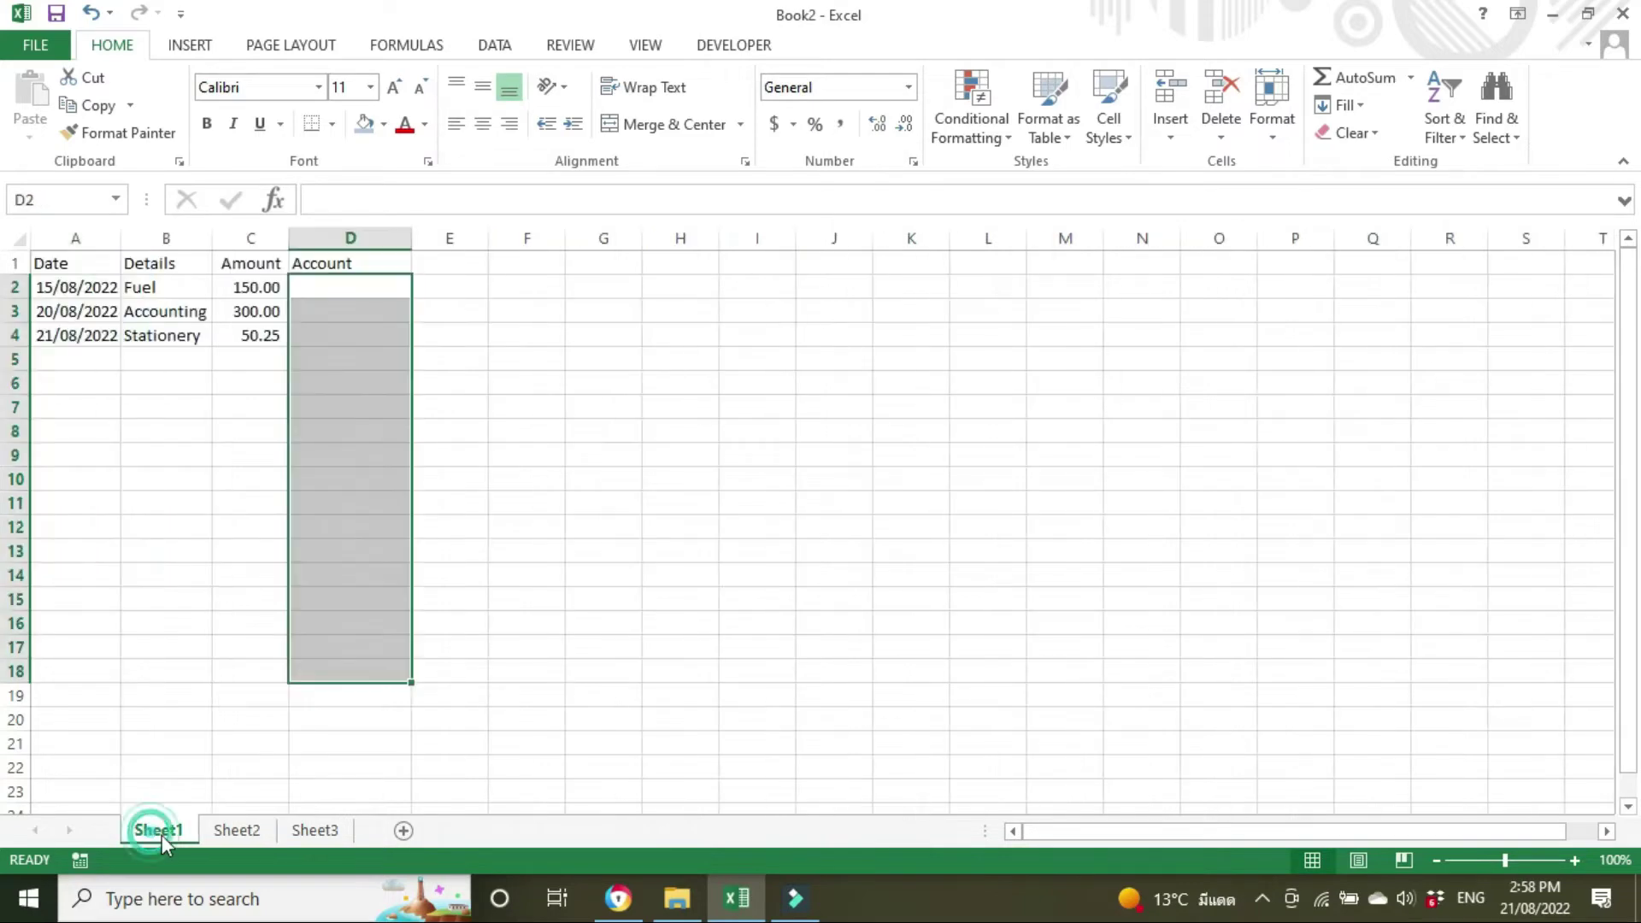
Give D2 a List data validation sourced from Sheet2!$A$1:$A$14 and check its drop-down
left_click(343, 289)
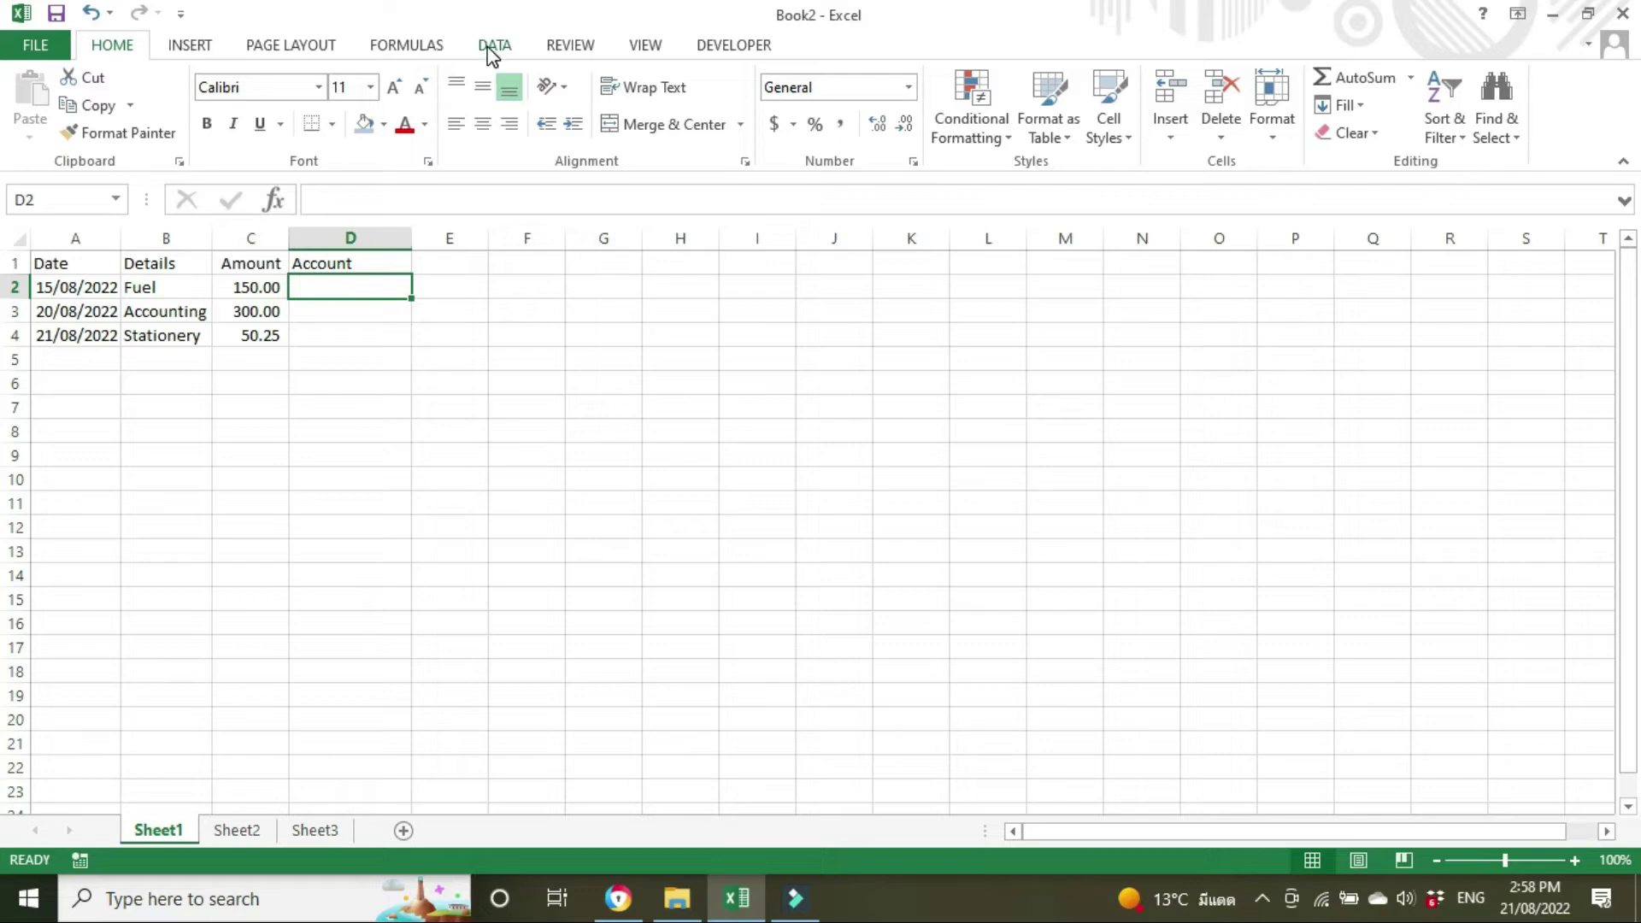
left_click(492, 53)
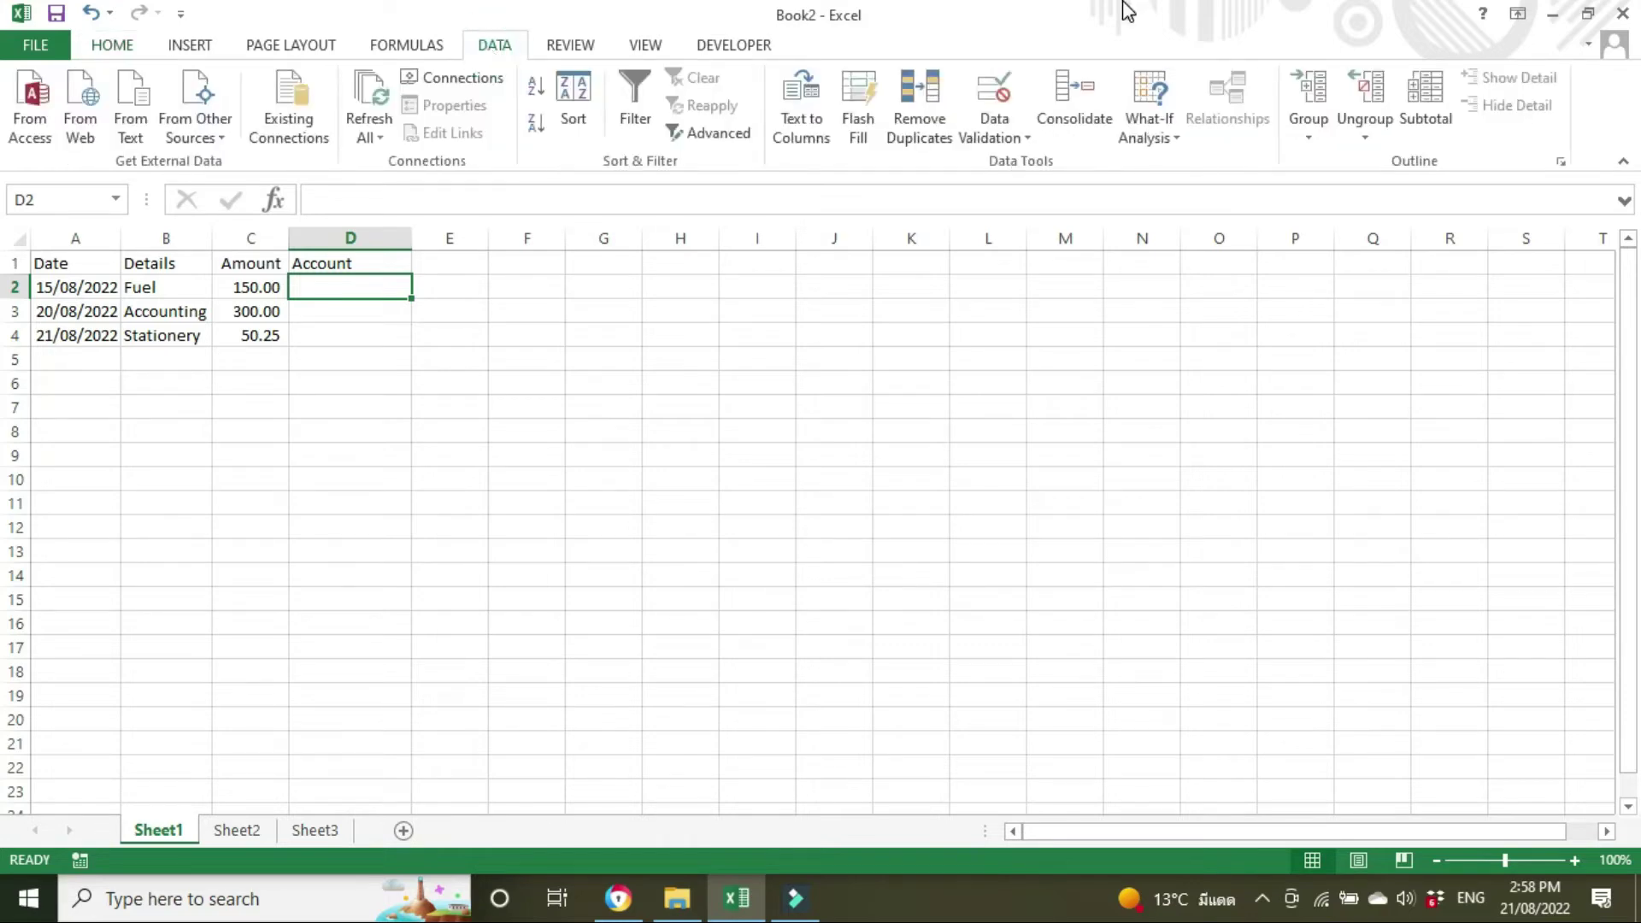
left_click(1029, 140)
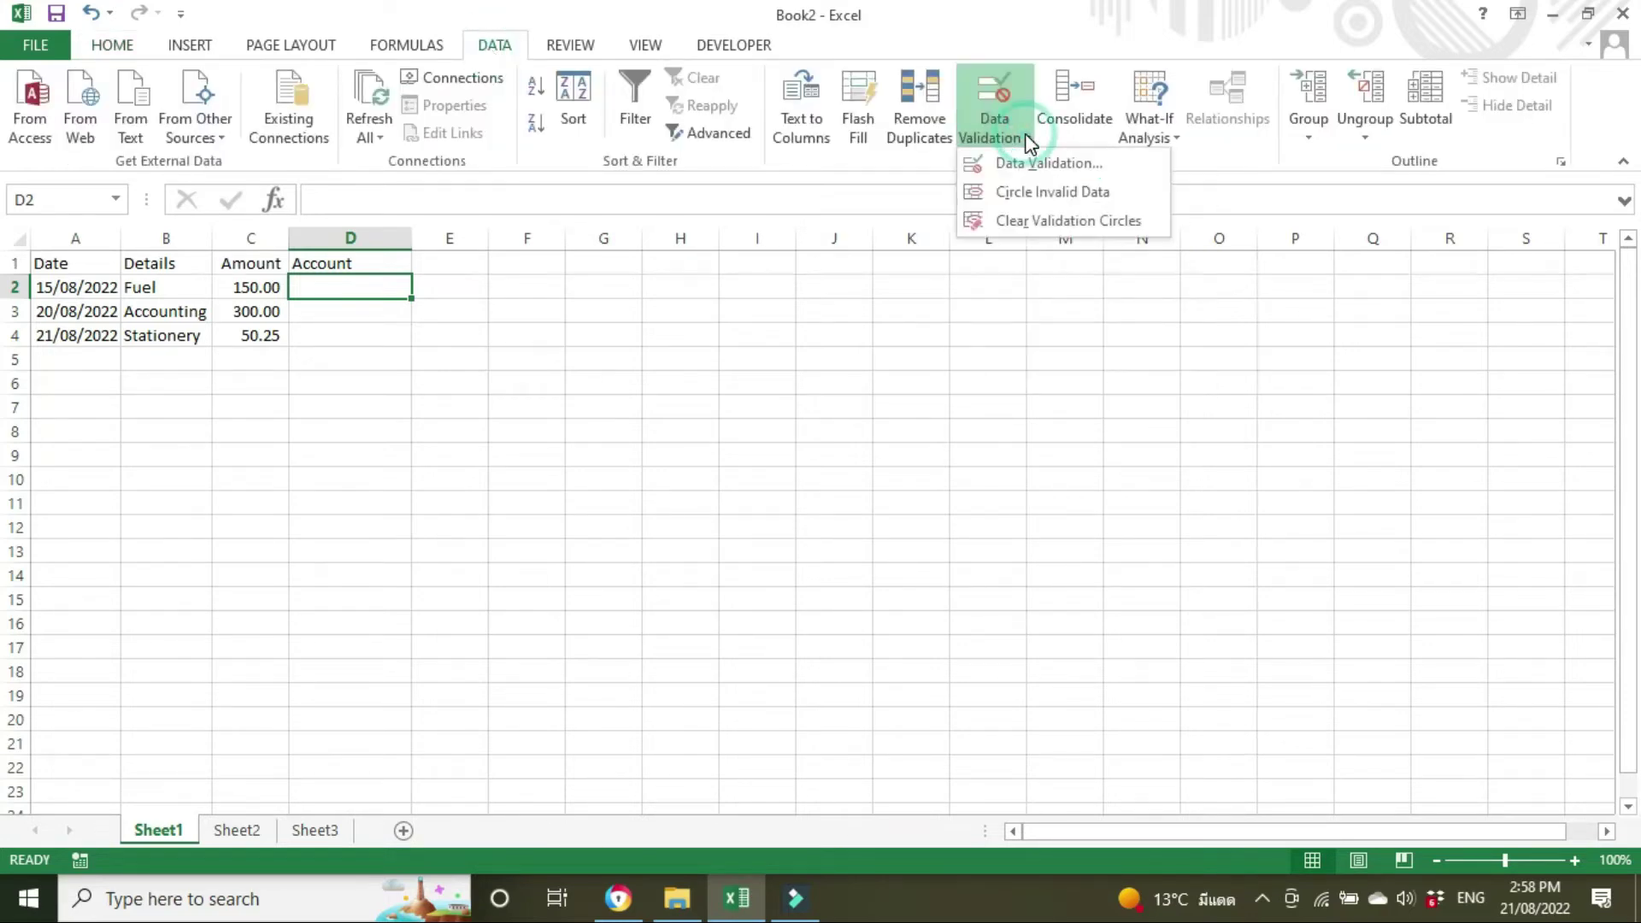
left_click(1075, 170)
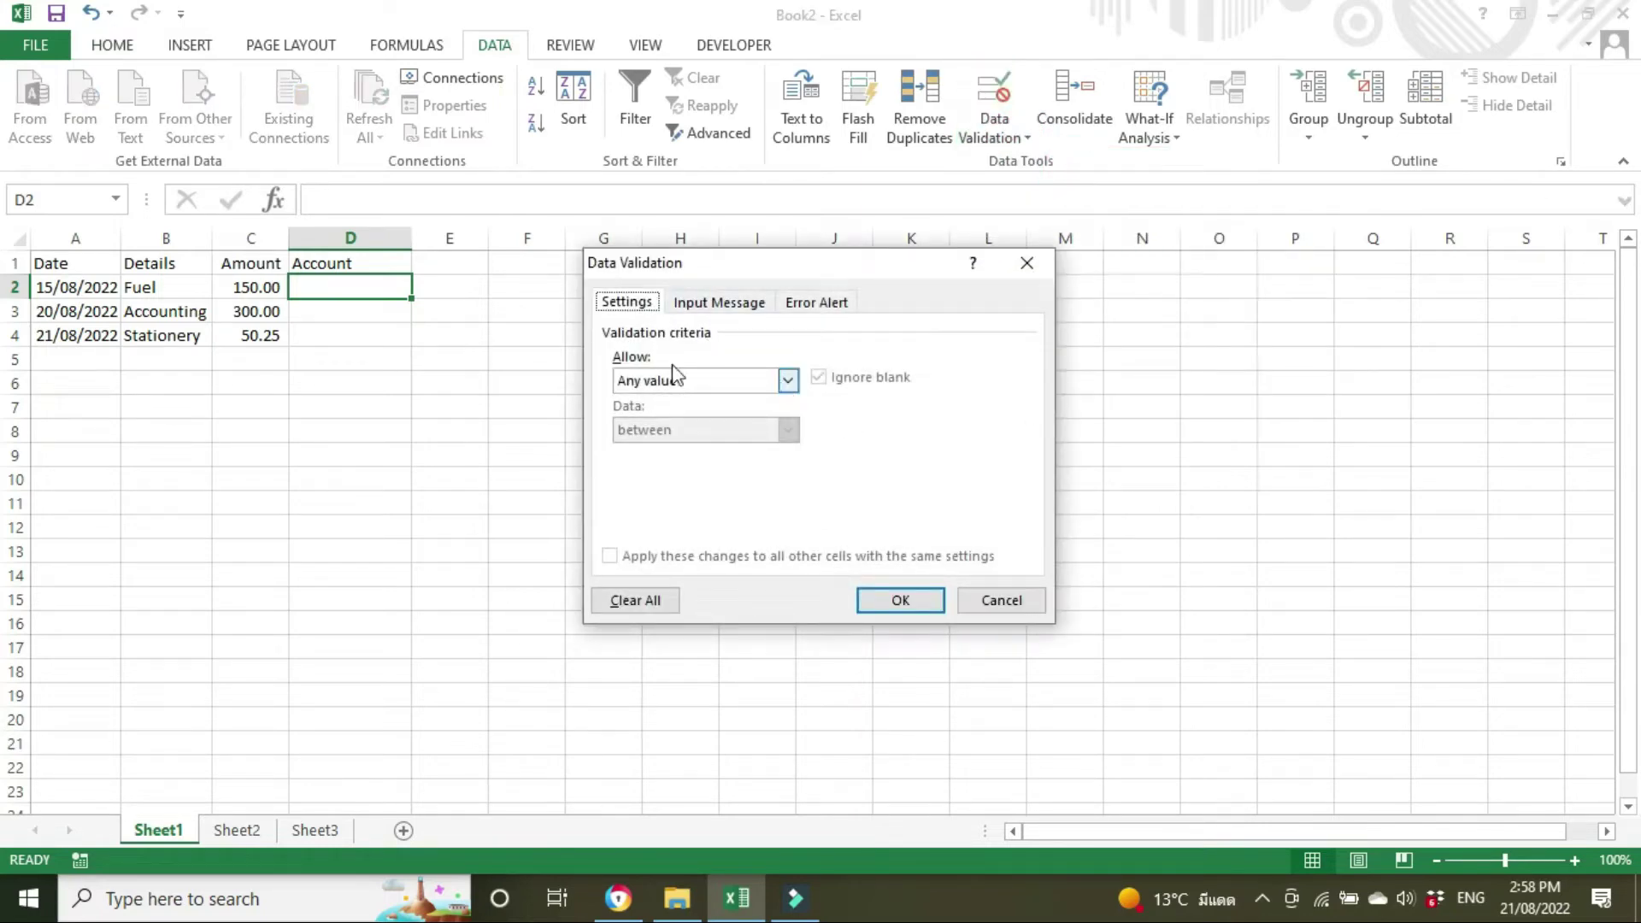
left_click(787, 380)
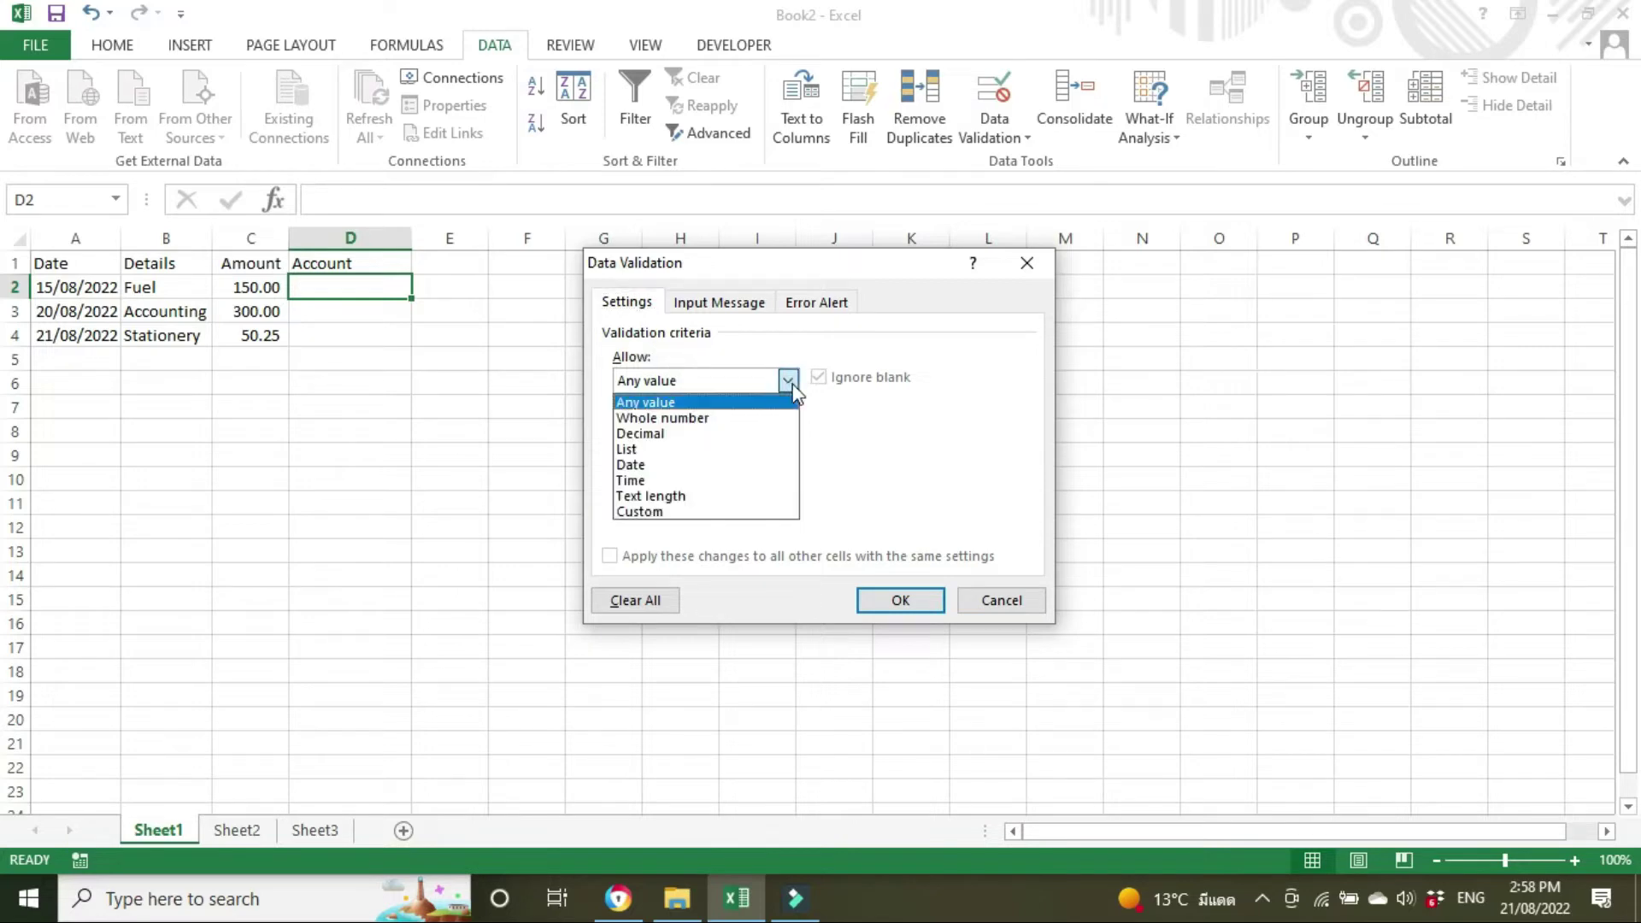
left_click(712, 451)
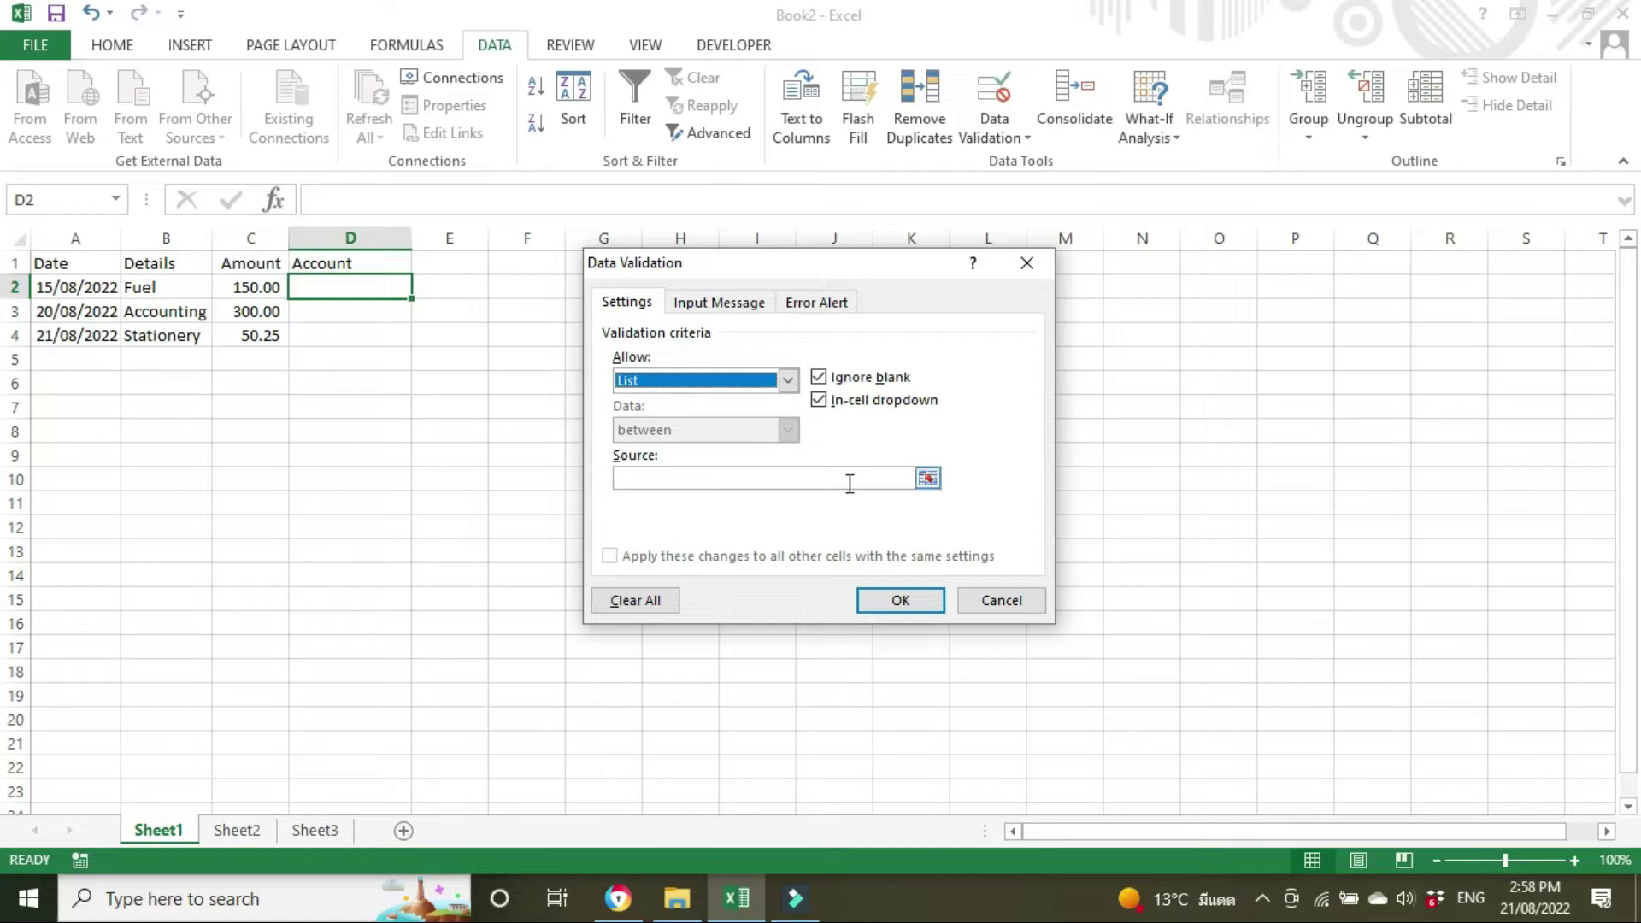
left_click(799, 482)
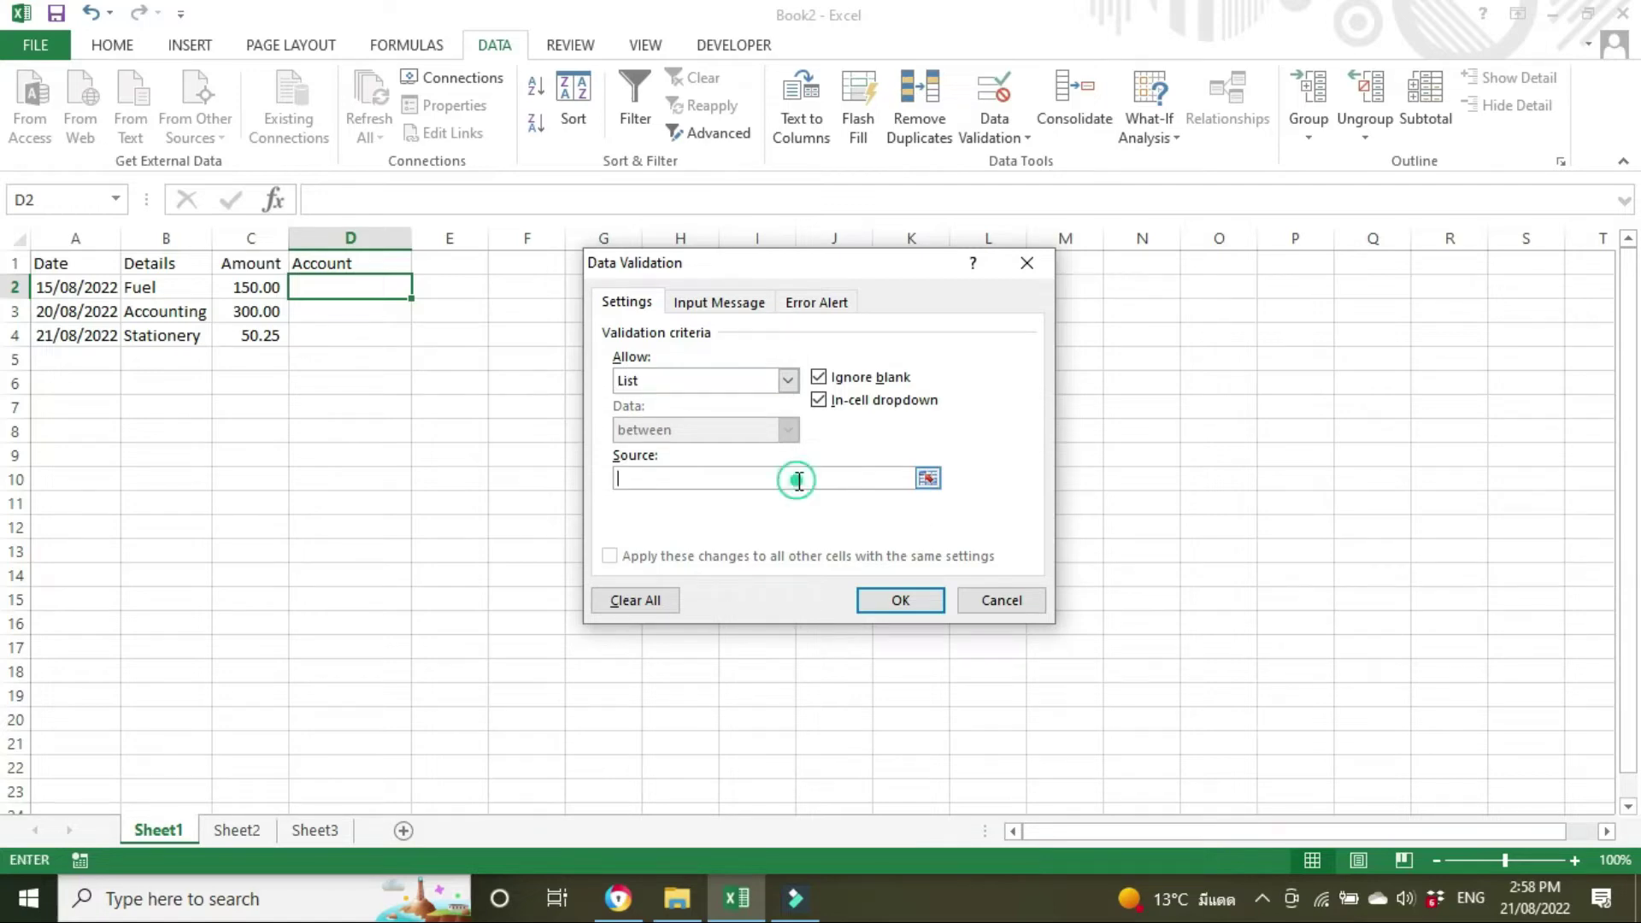
left_click(237, 829)
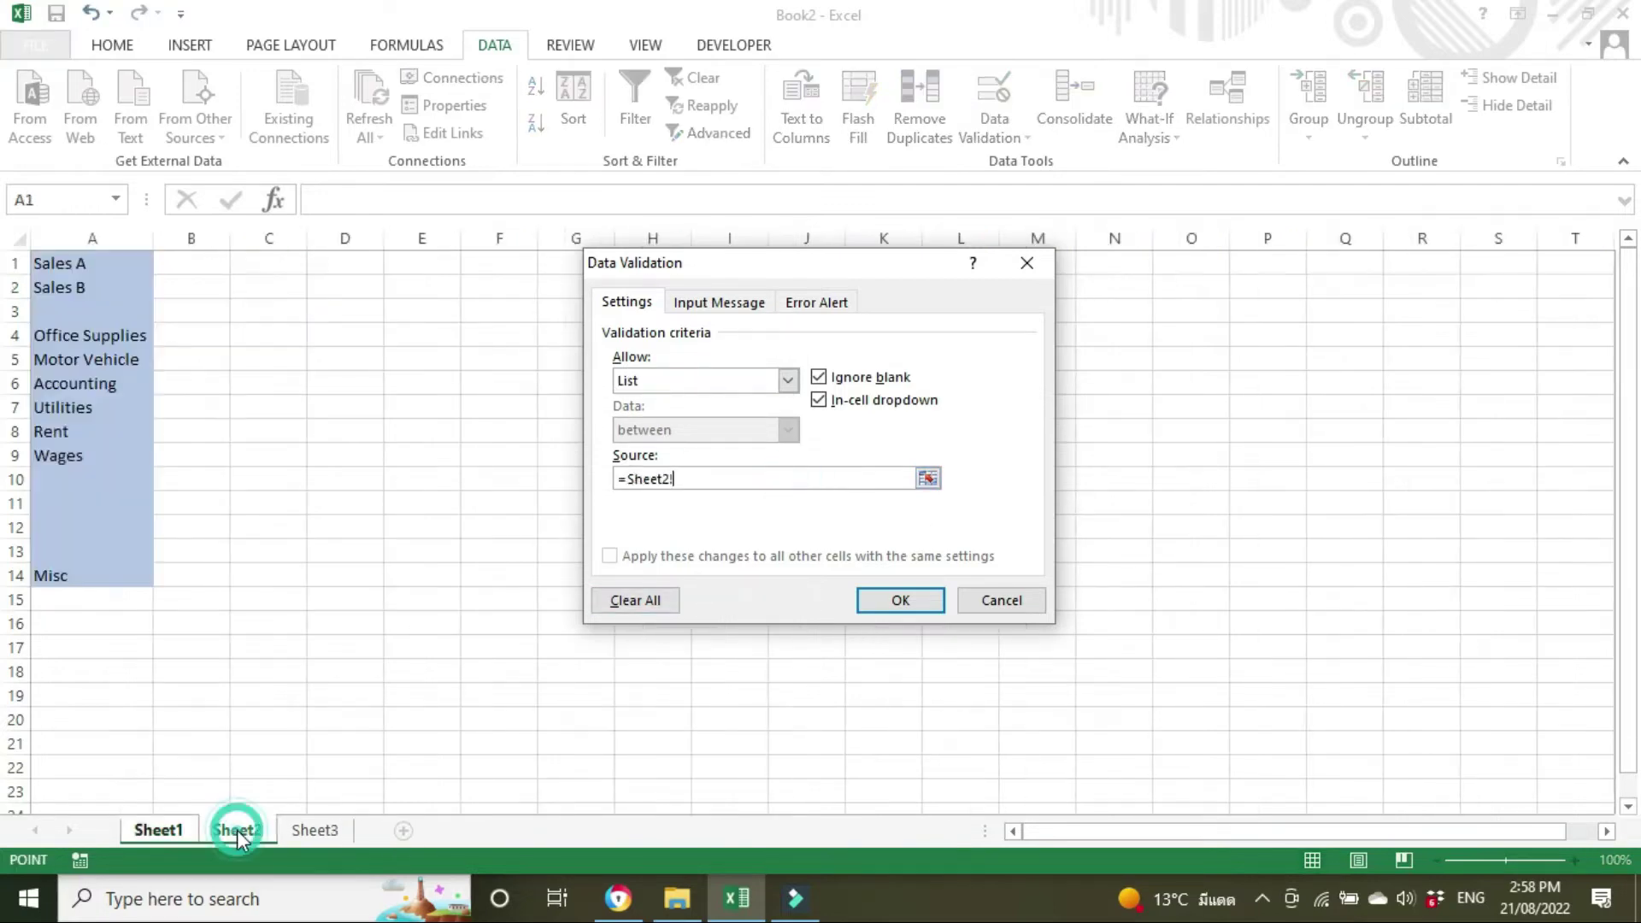
left_click(88, 265)
left_click_drag(88, 265, 80, 575)
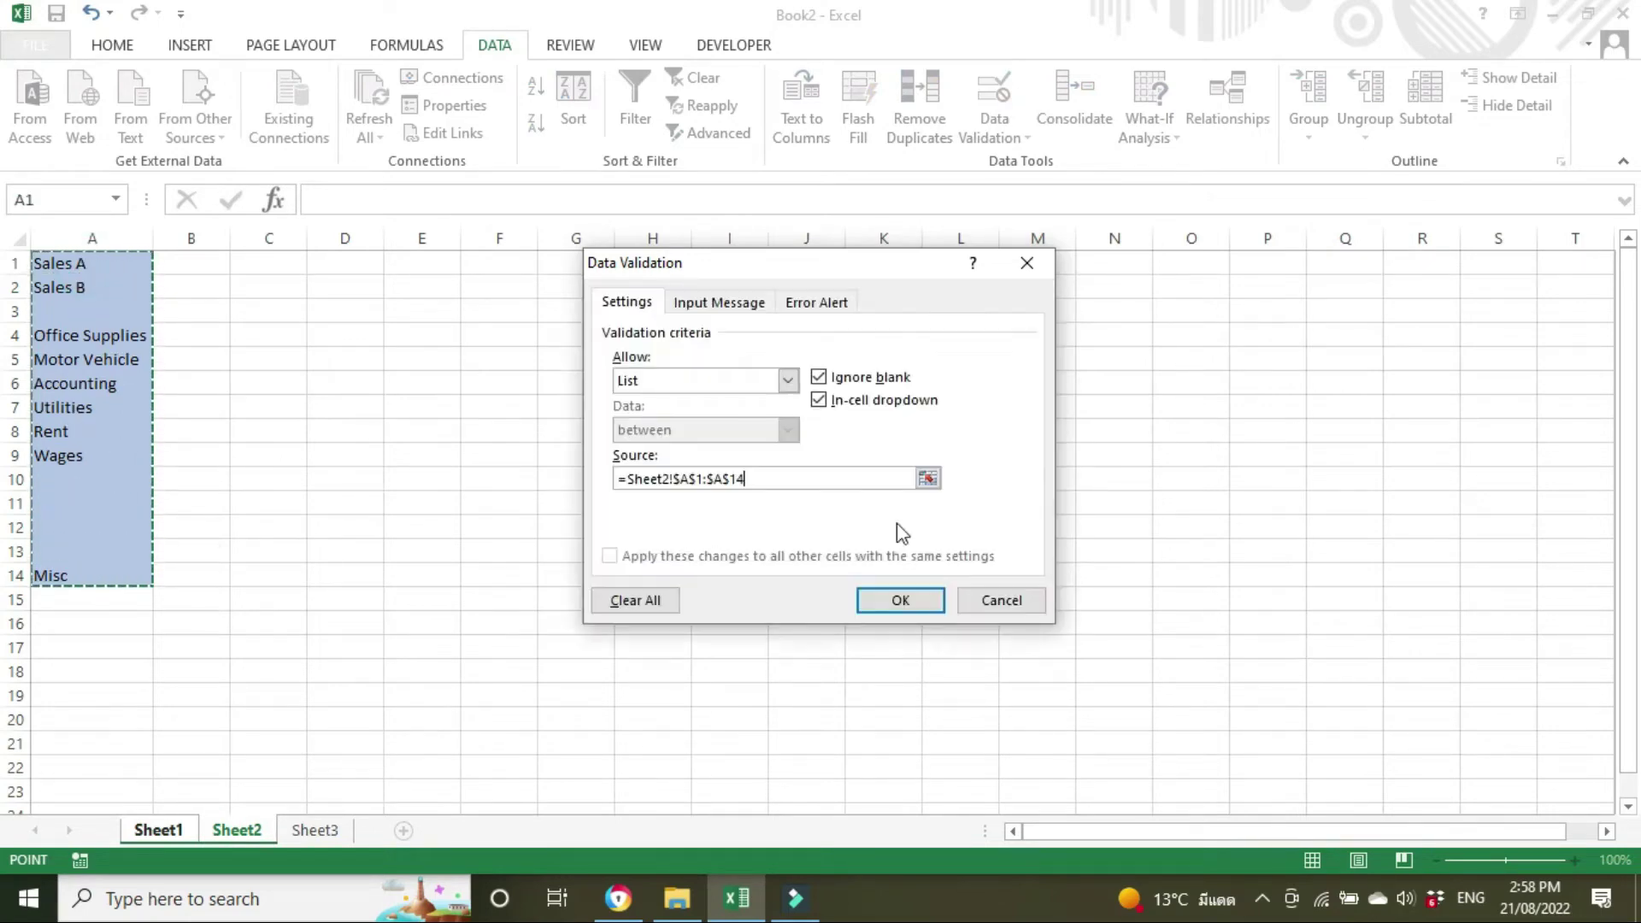
left_click(923, 610)
left_click(370, 502)
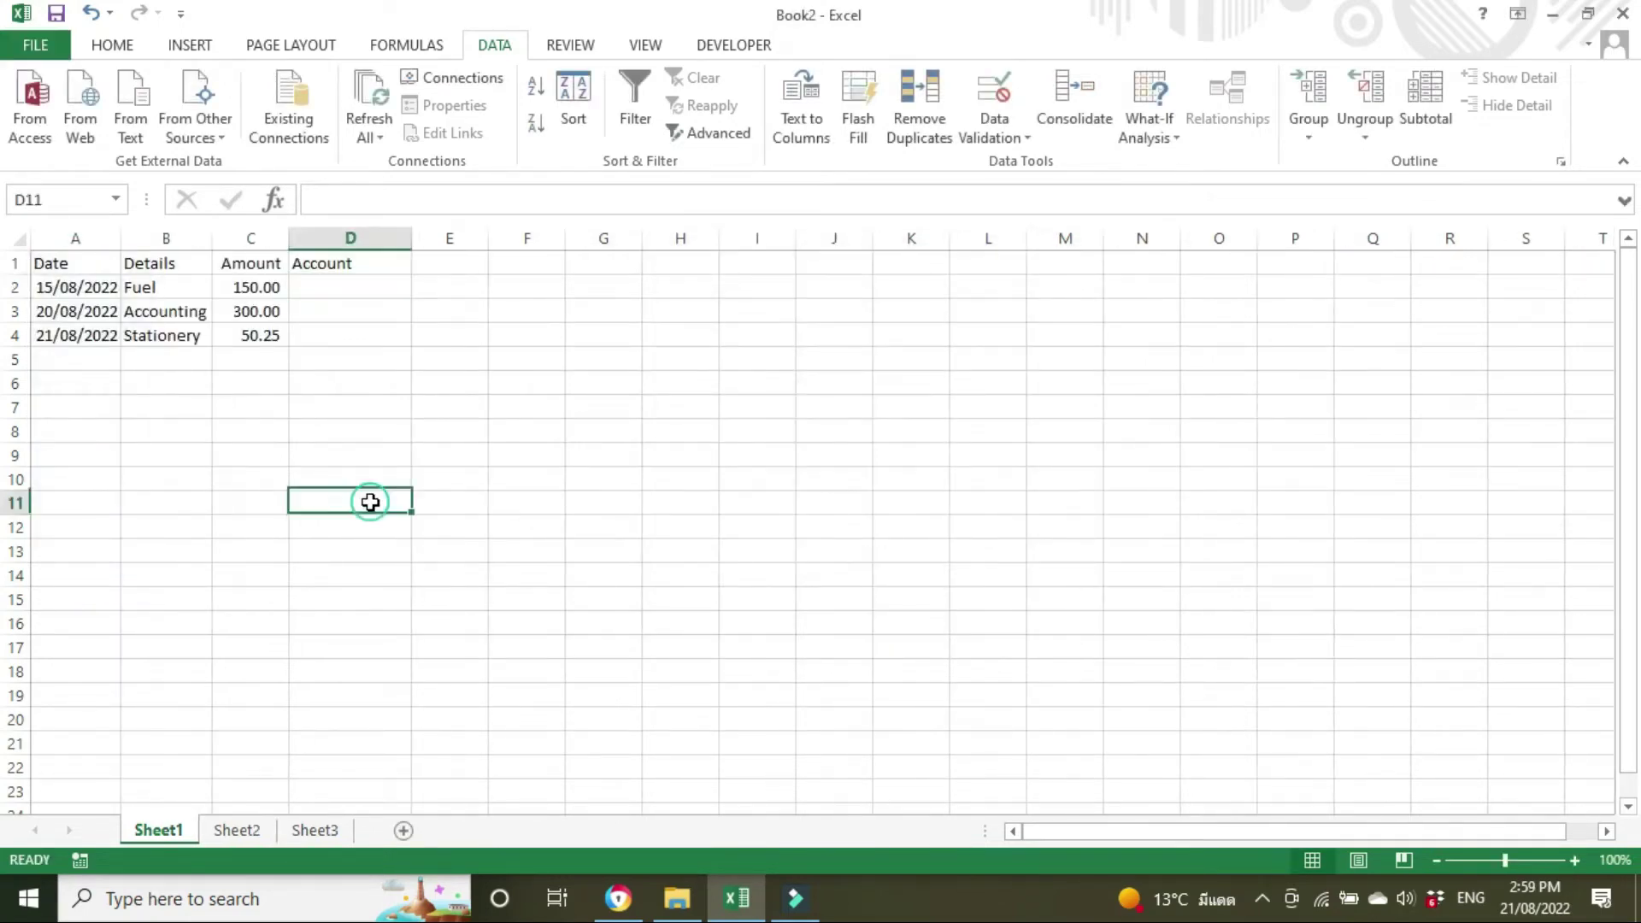
left_click(348, 288)
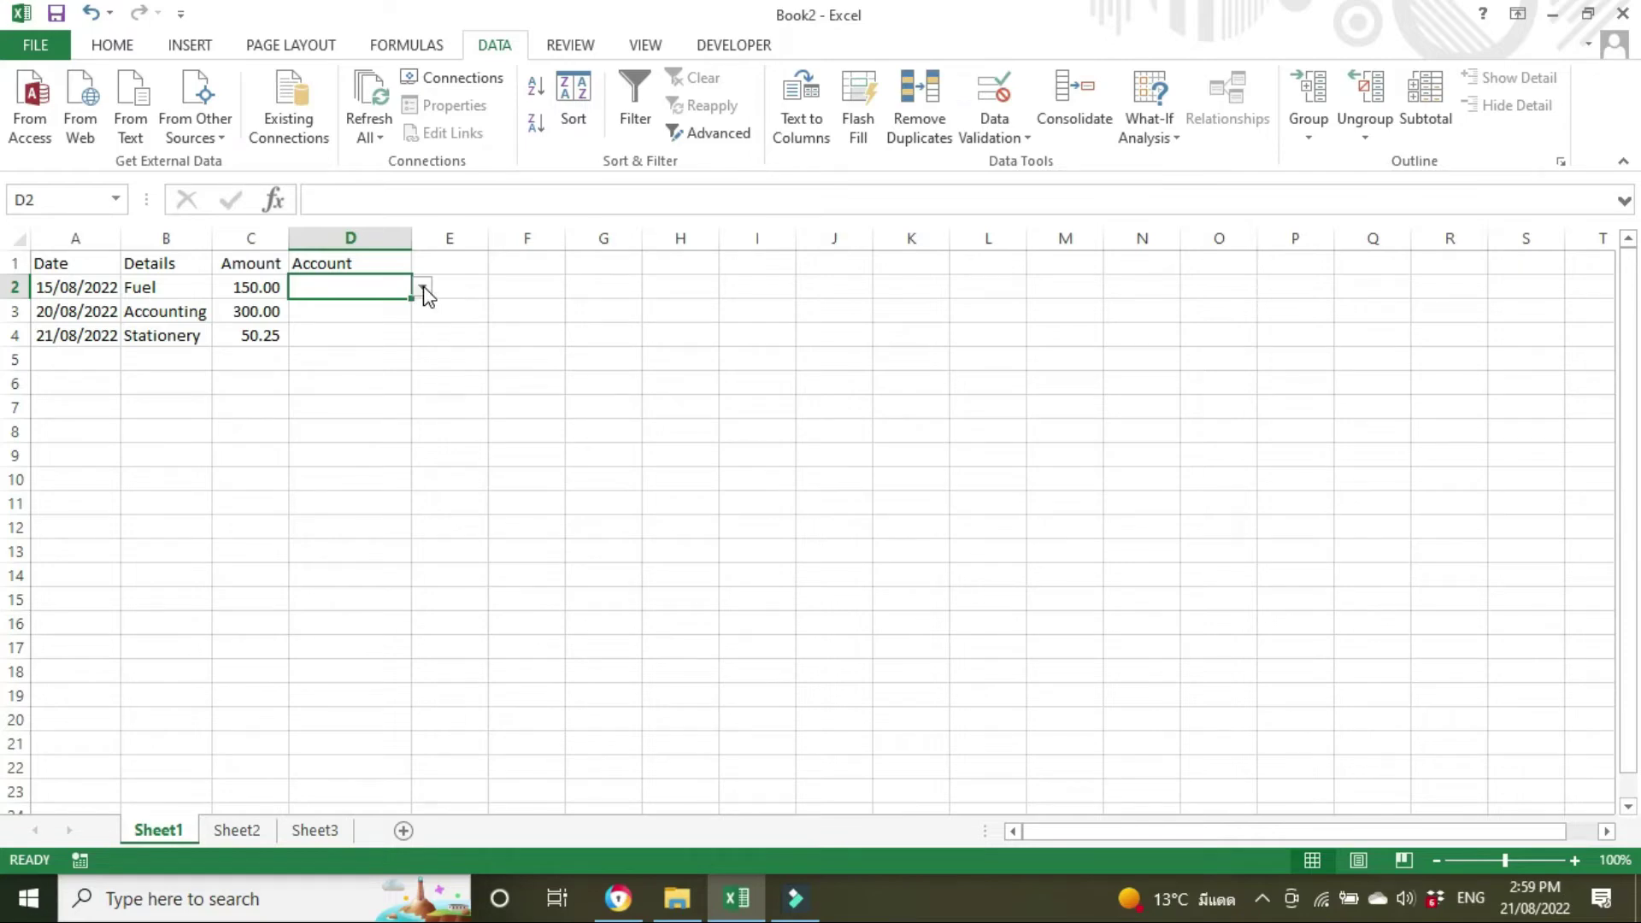
Enter 'dfdfd' in D2 to trigger the invalid-value validation error
type("dfdfd")
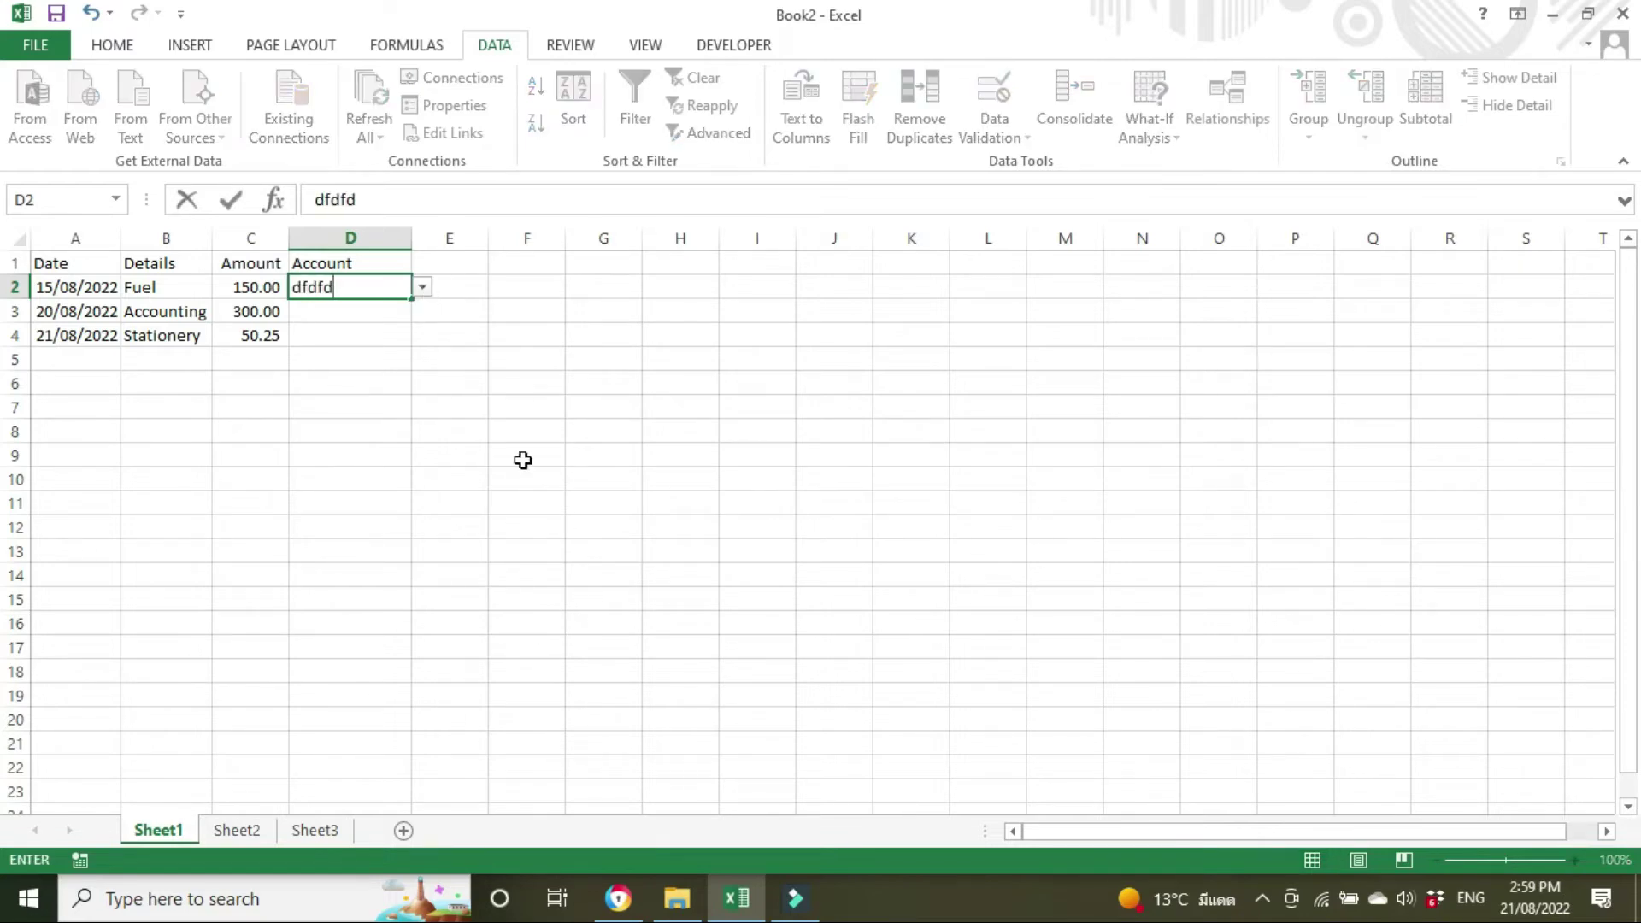
key("Return")
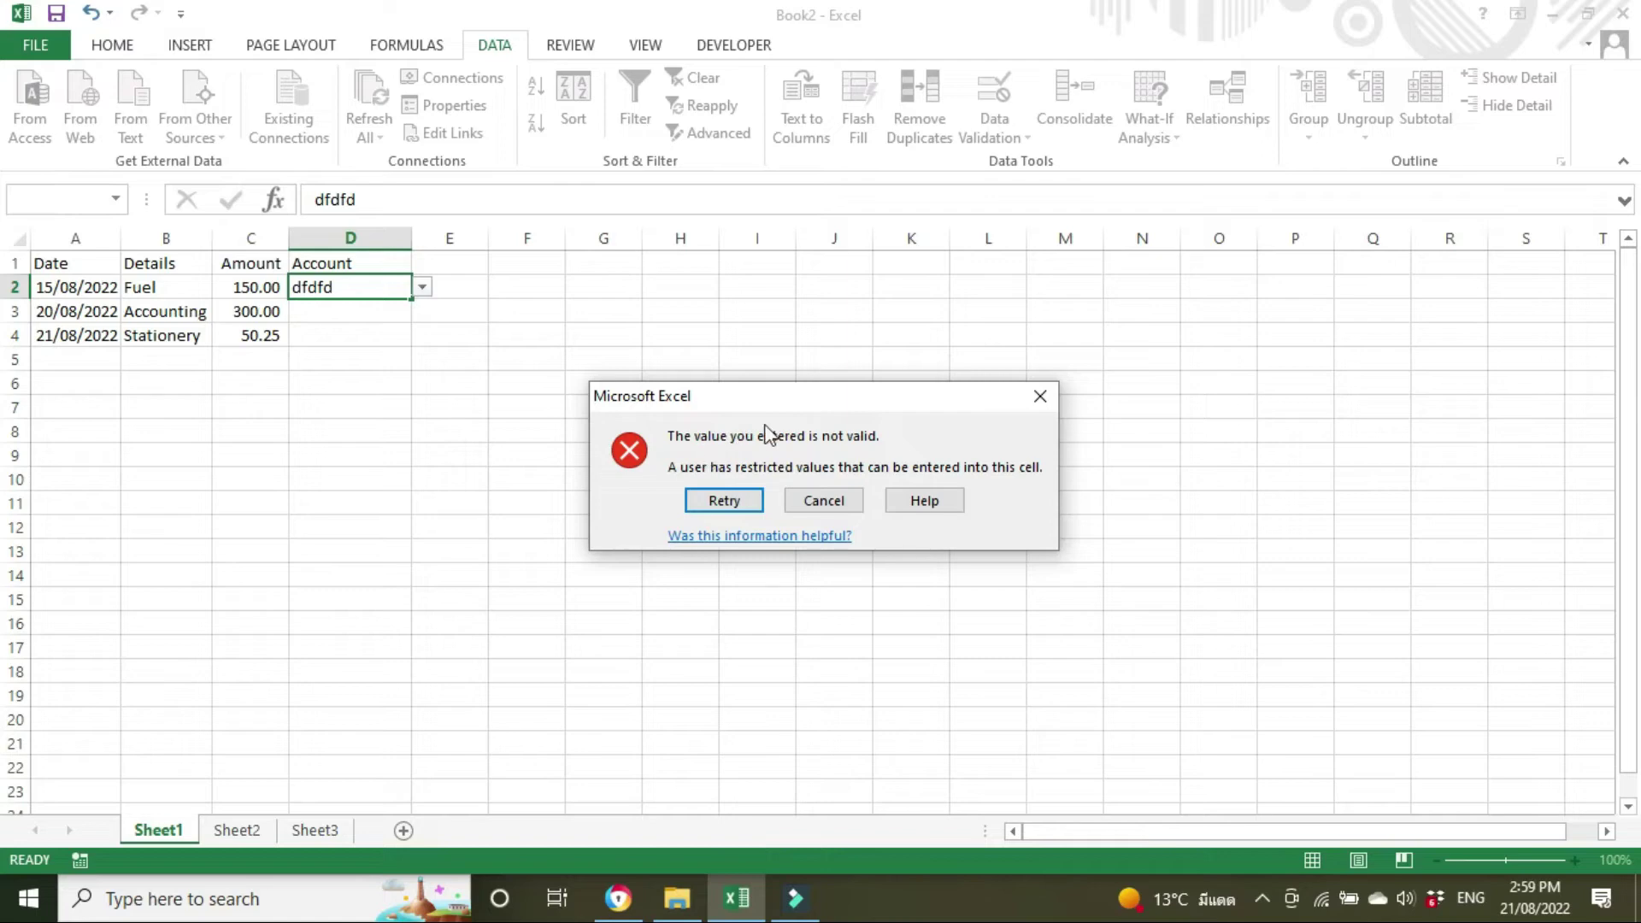
left_click(824, 501)
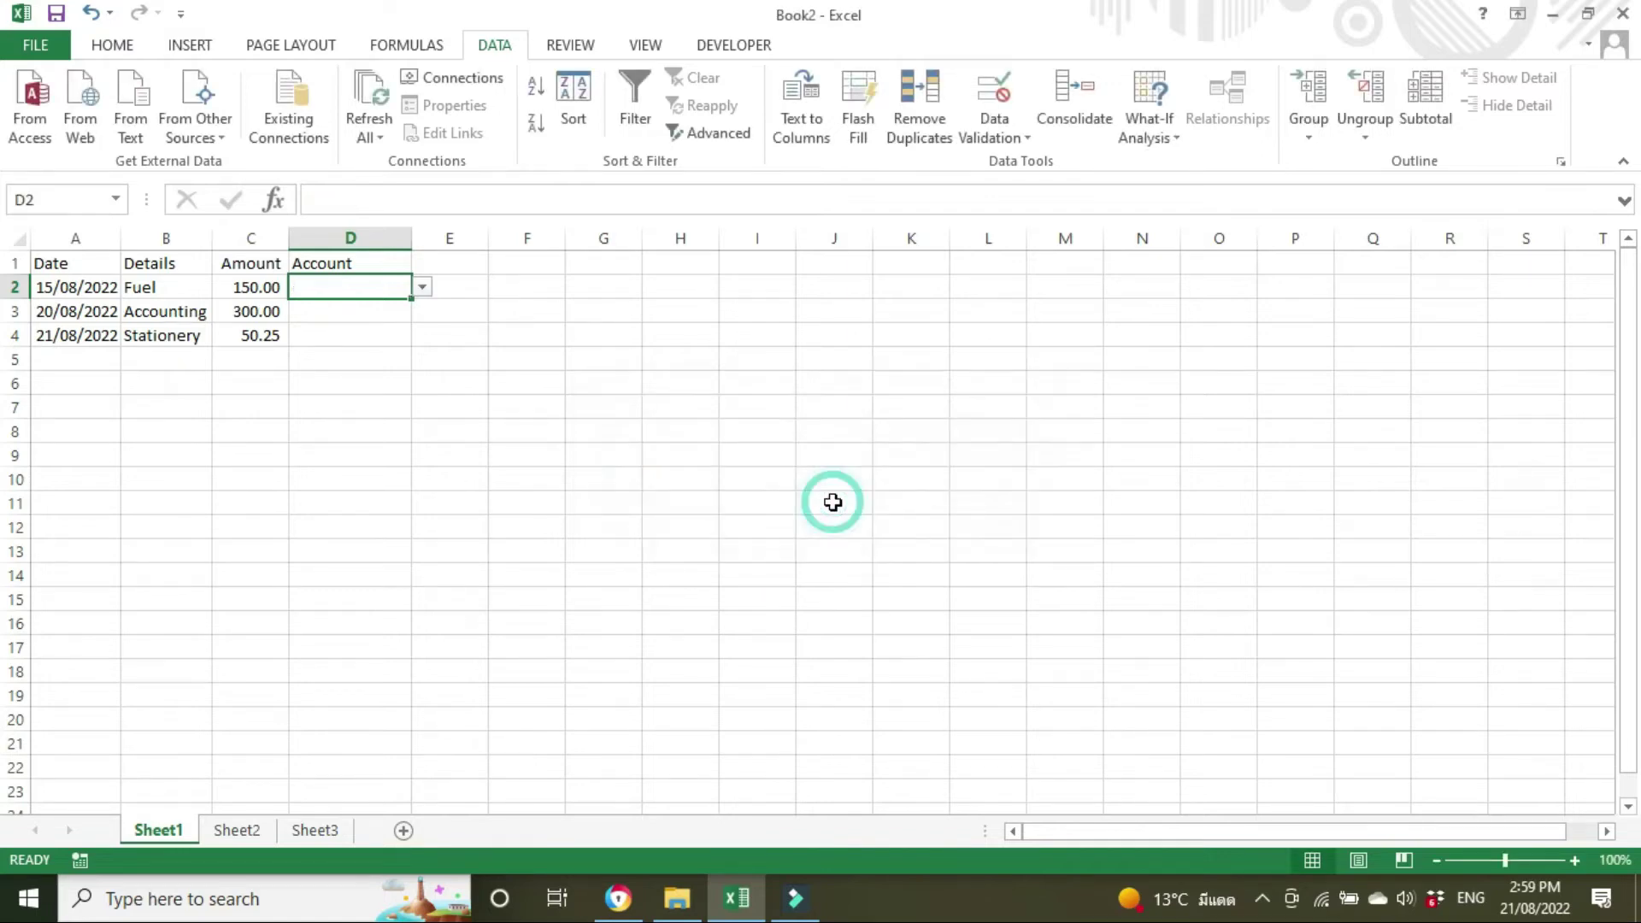
left_click(706, 476)
left_click(378, 288)
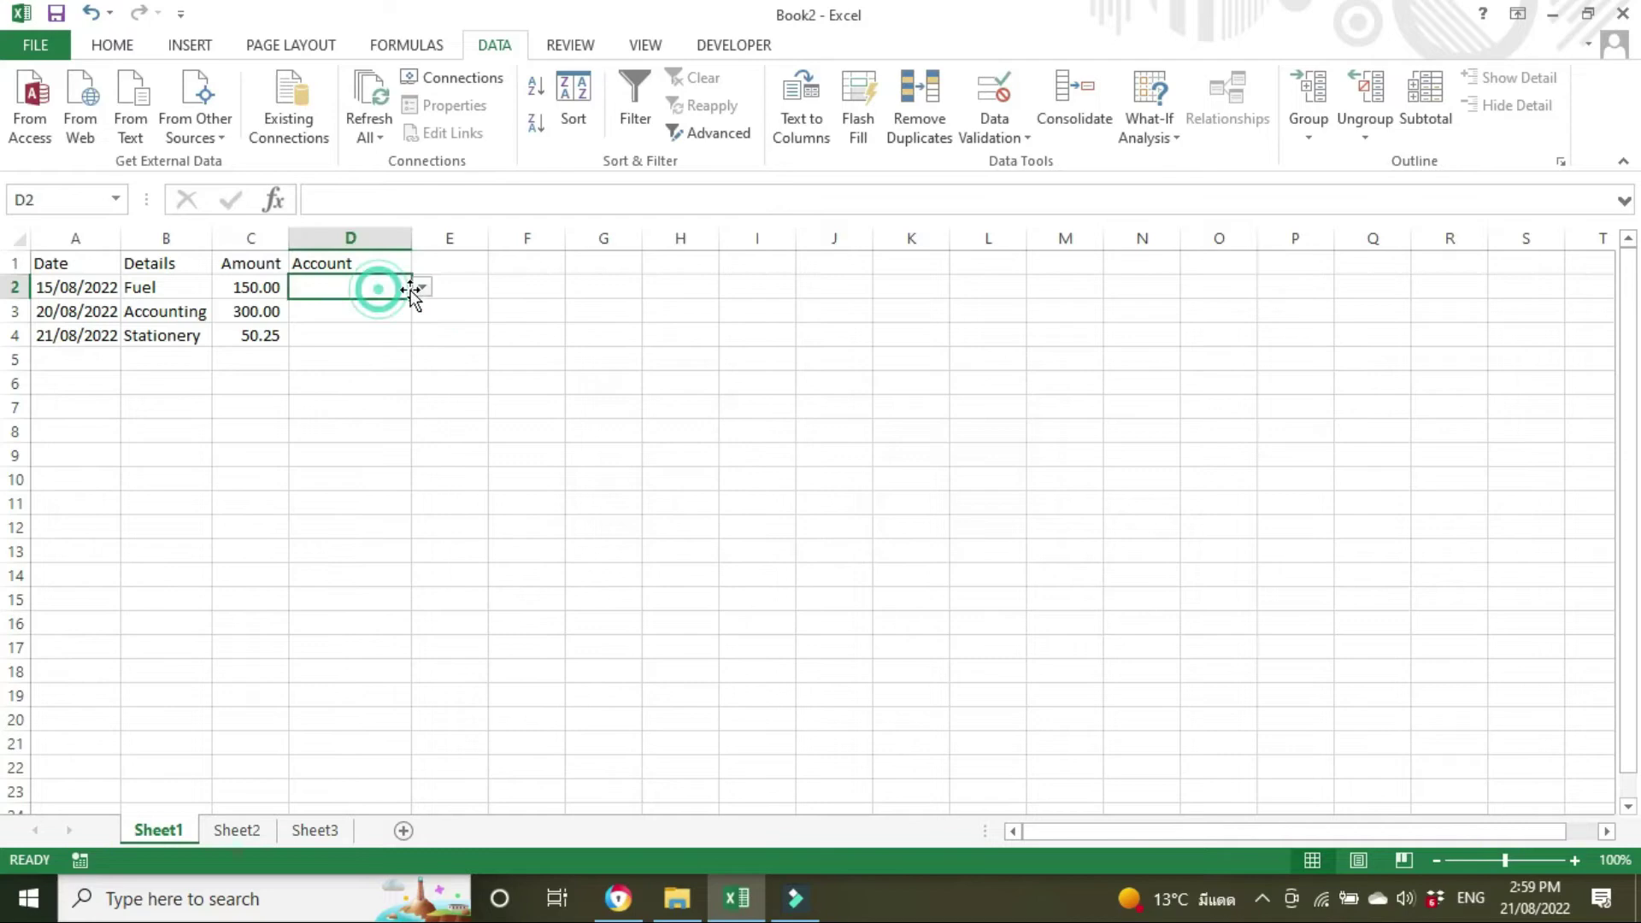
left_click(423, 290)
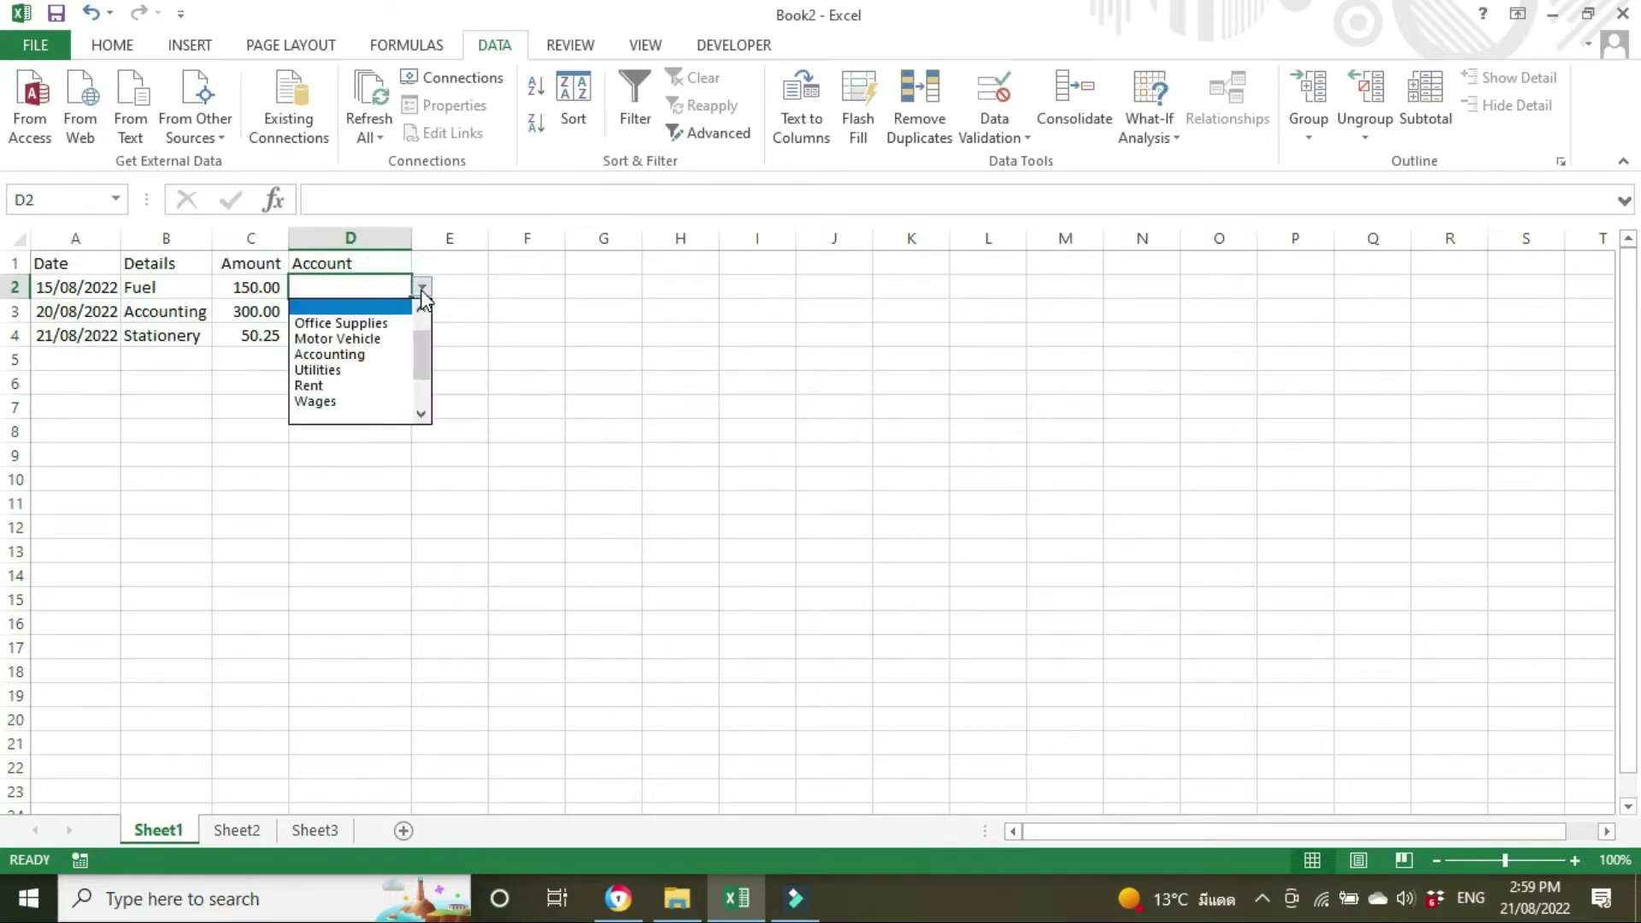
left_click_drag(424, 375, 437, 335)
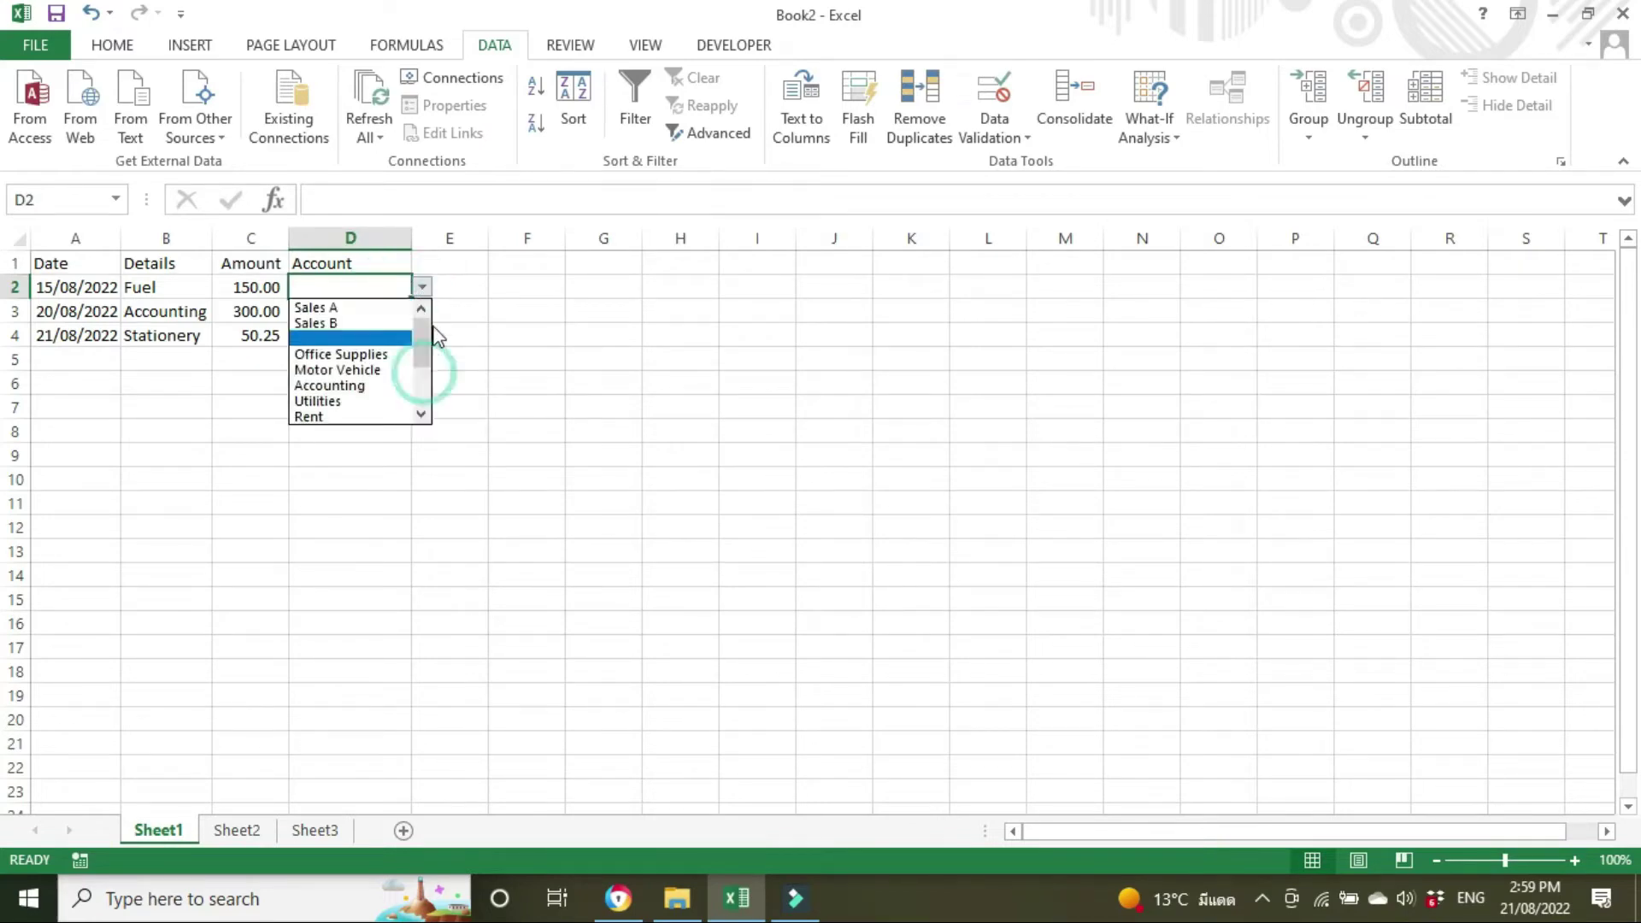
left_click(381, 313)
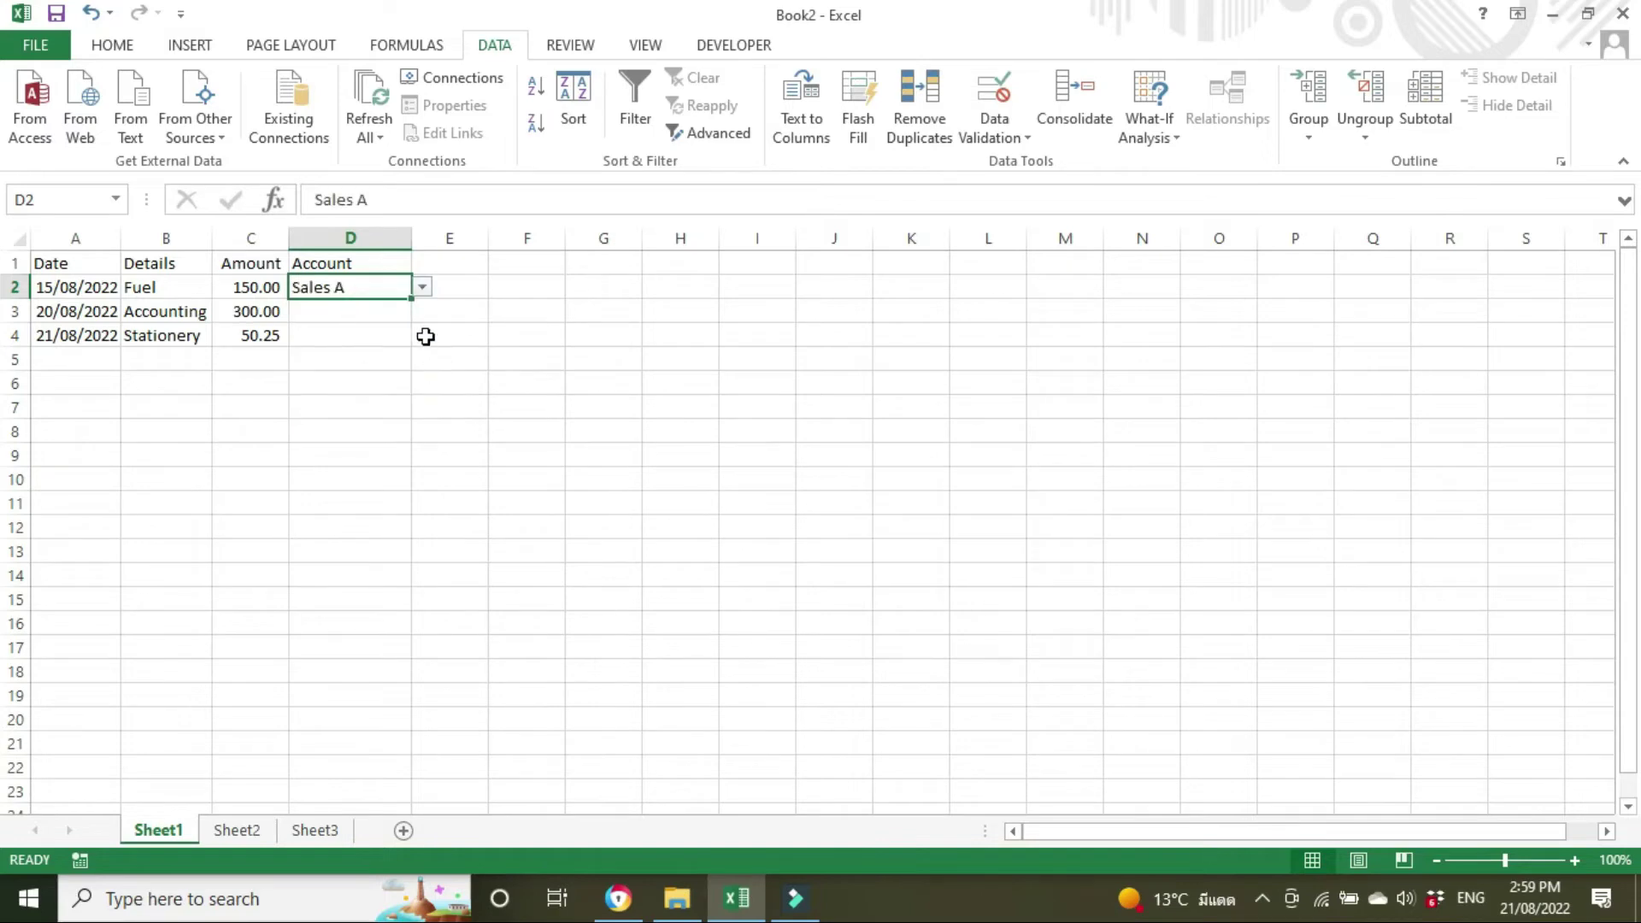
left_click(422, 287)
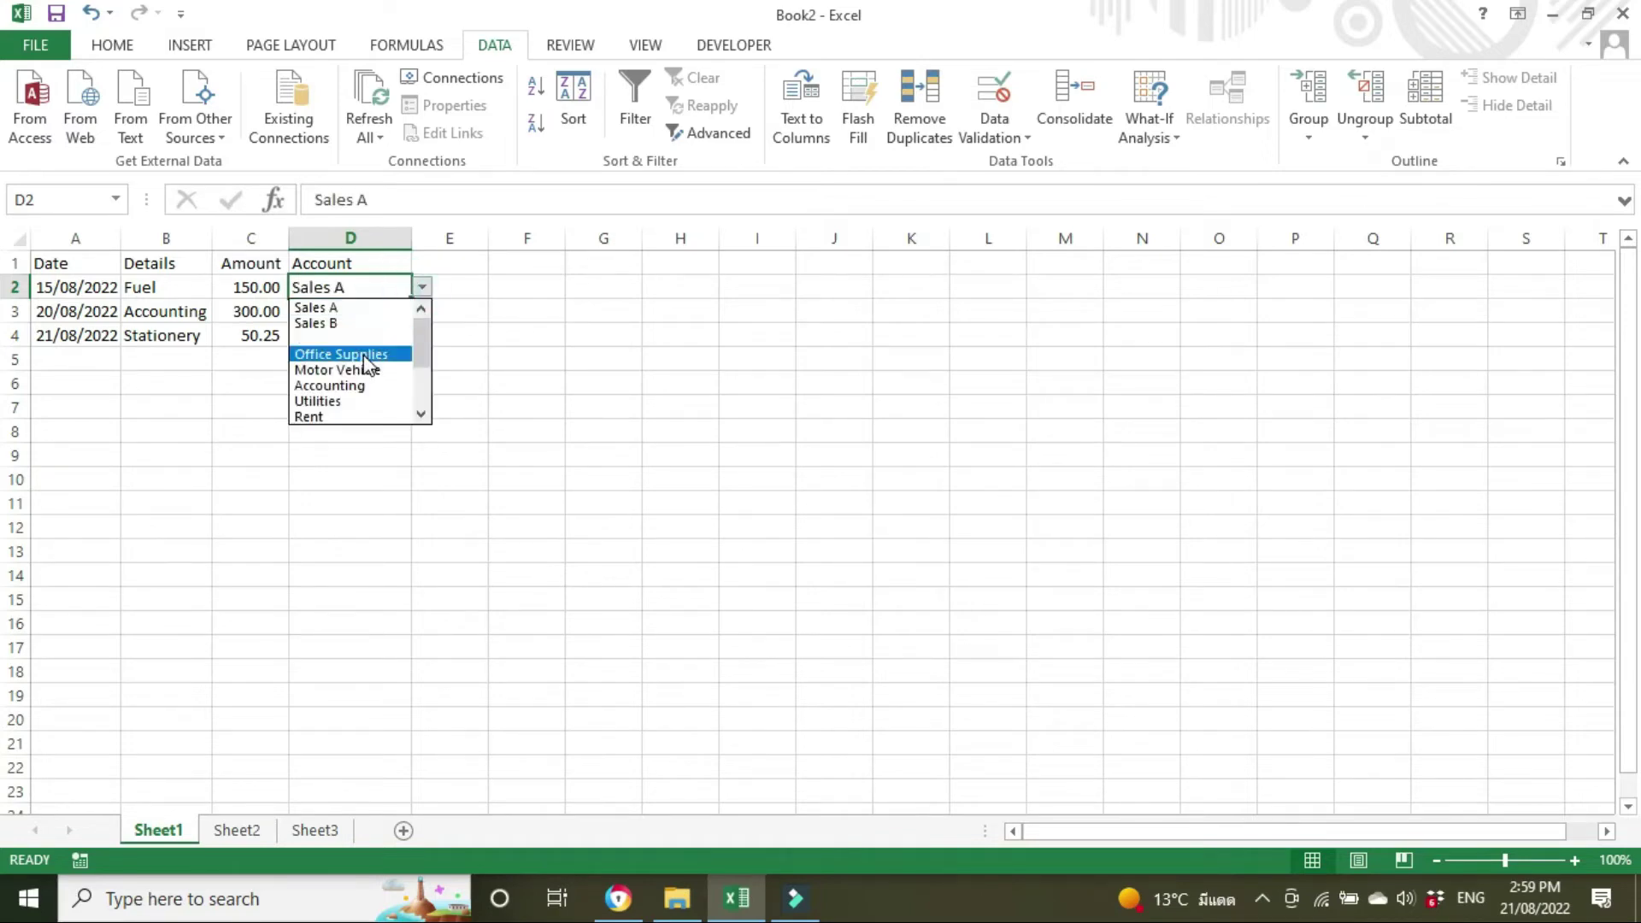
left_click(366, 417)
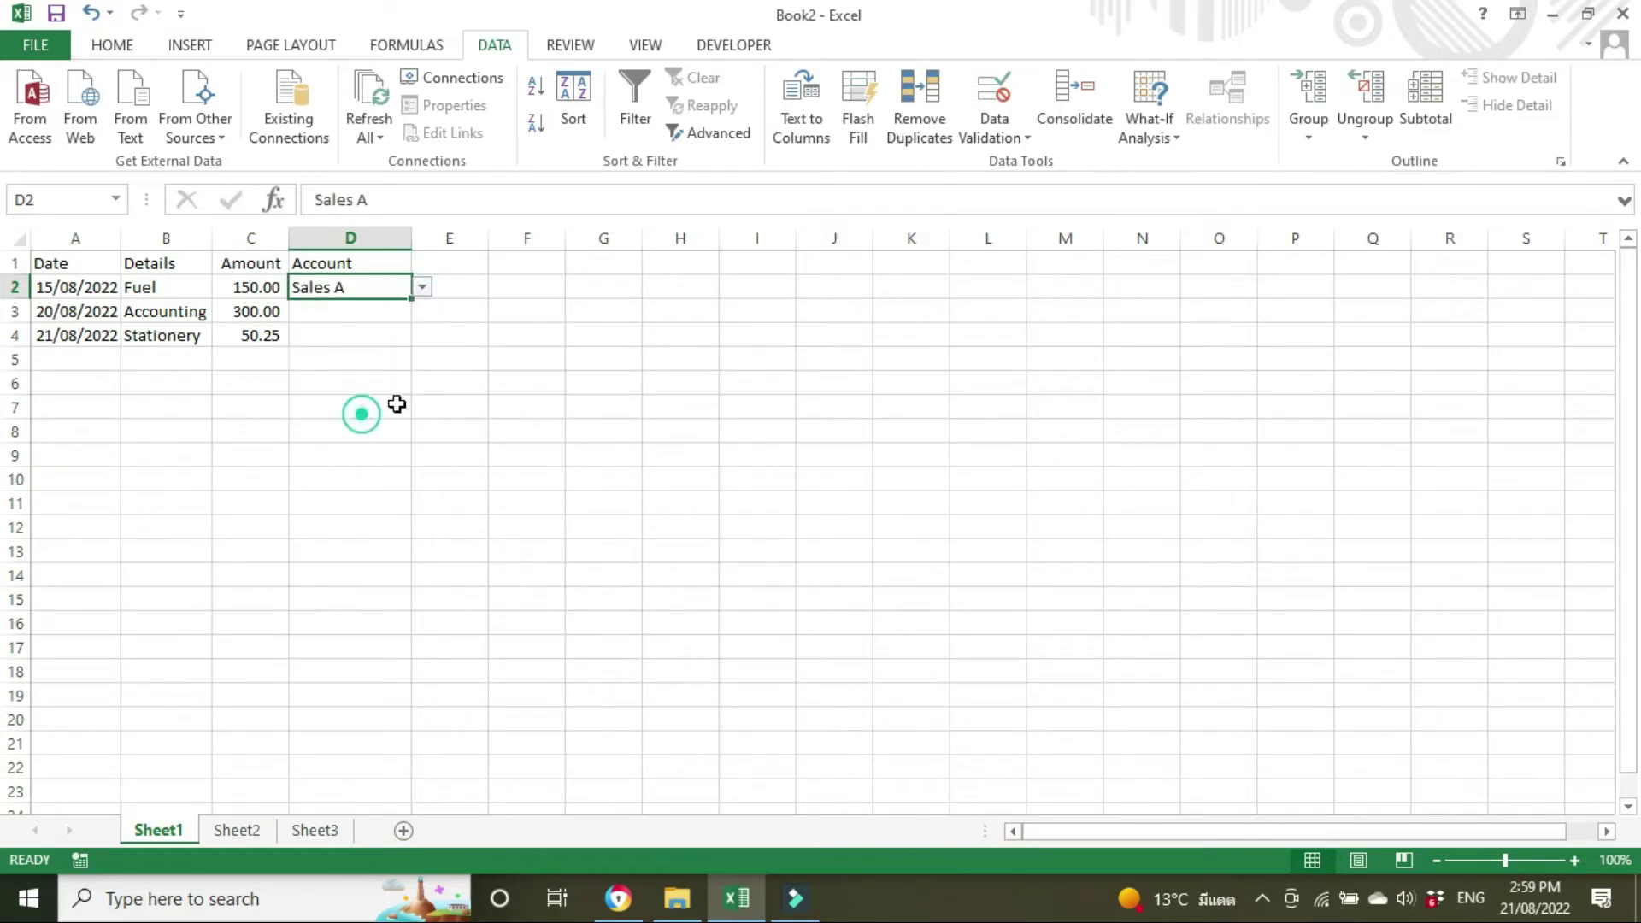
left_click(421, 288)
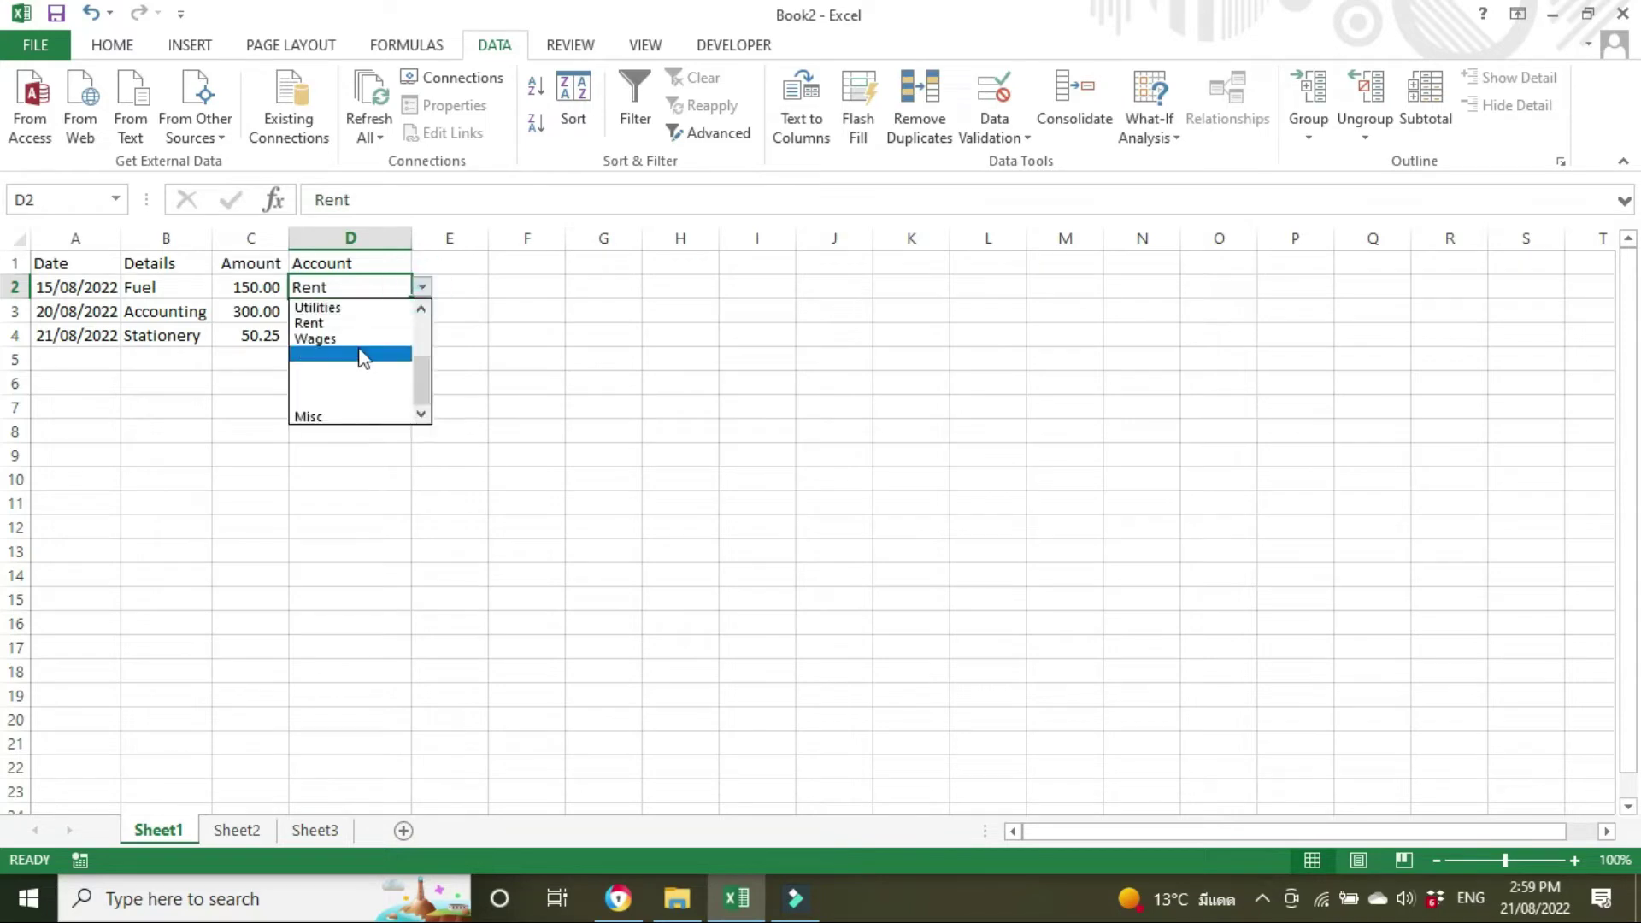
left_click(359, 416)
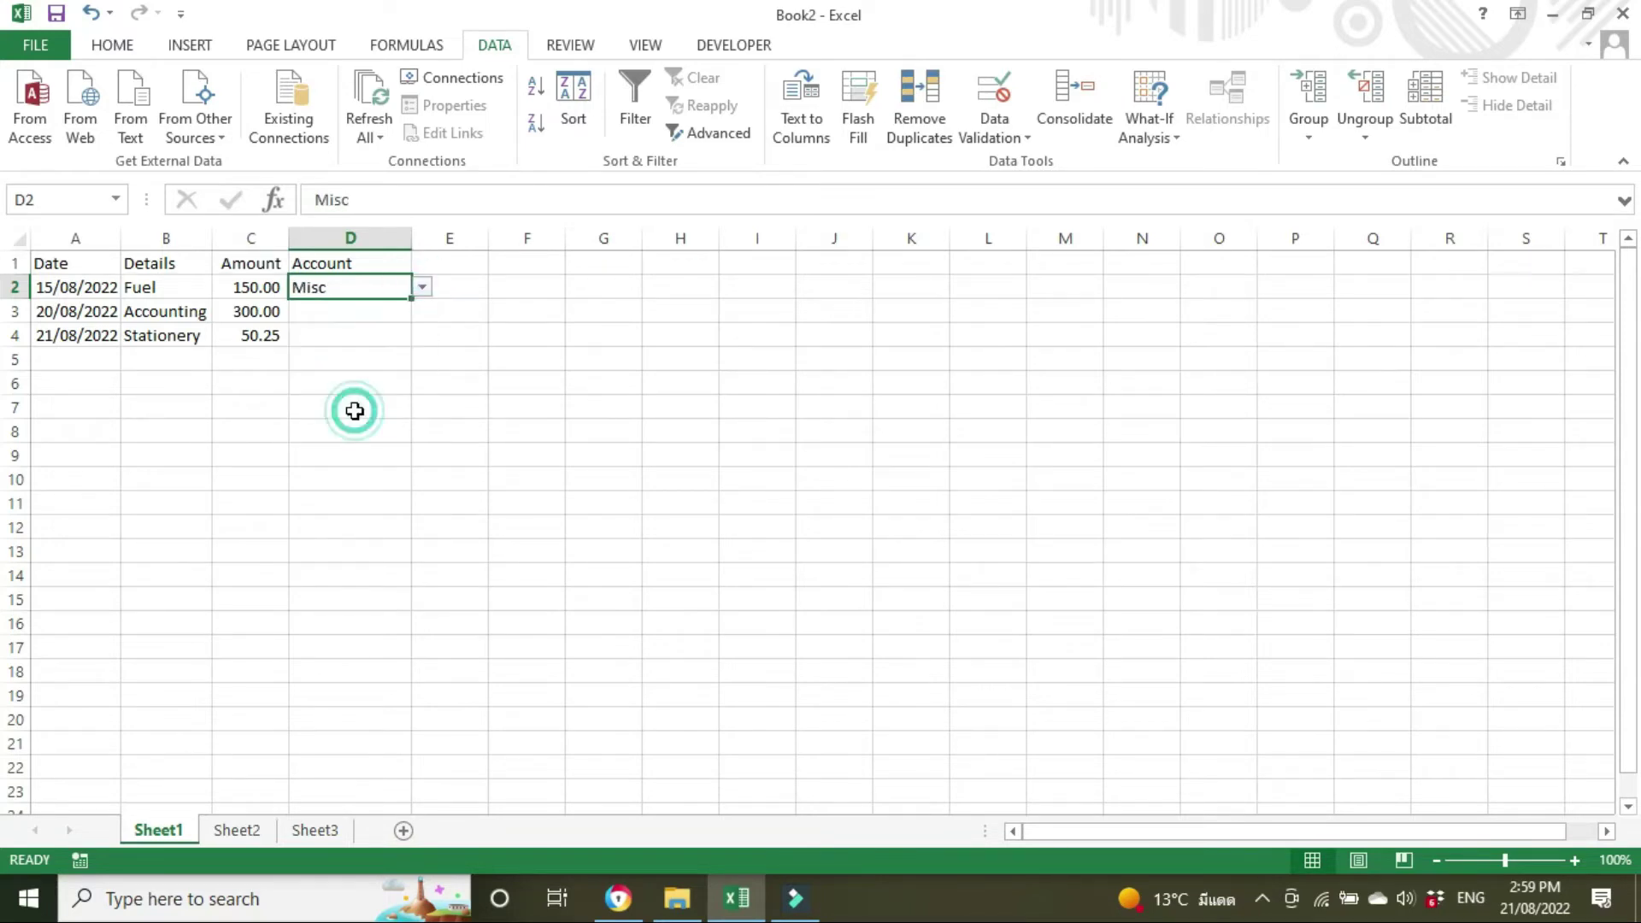
left_click(559, 348)
left_click(164, 287)
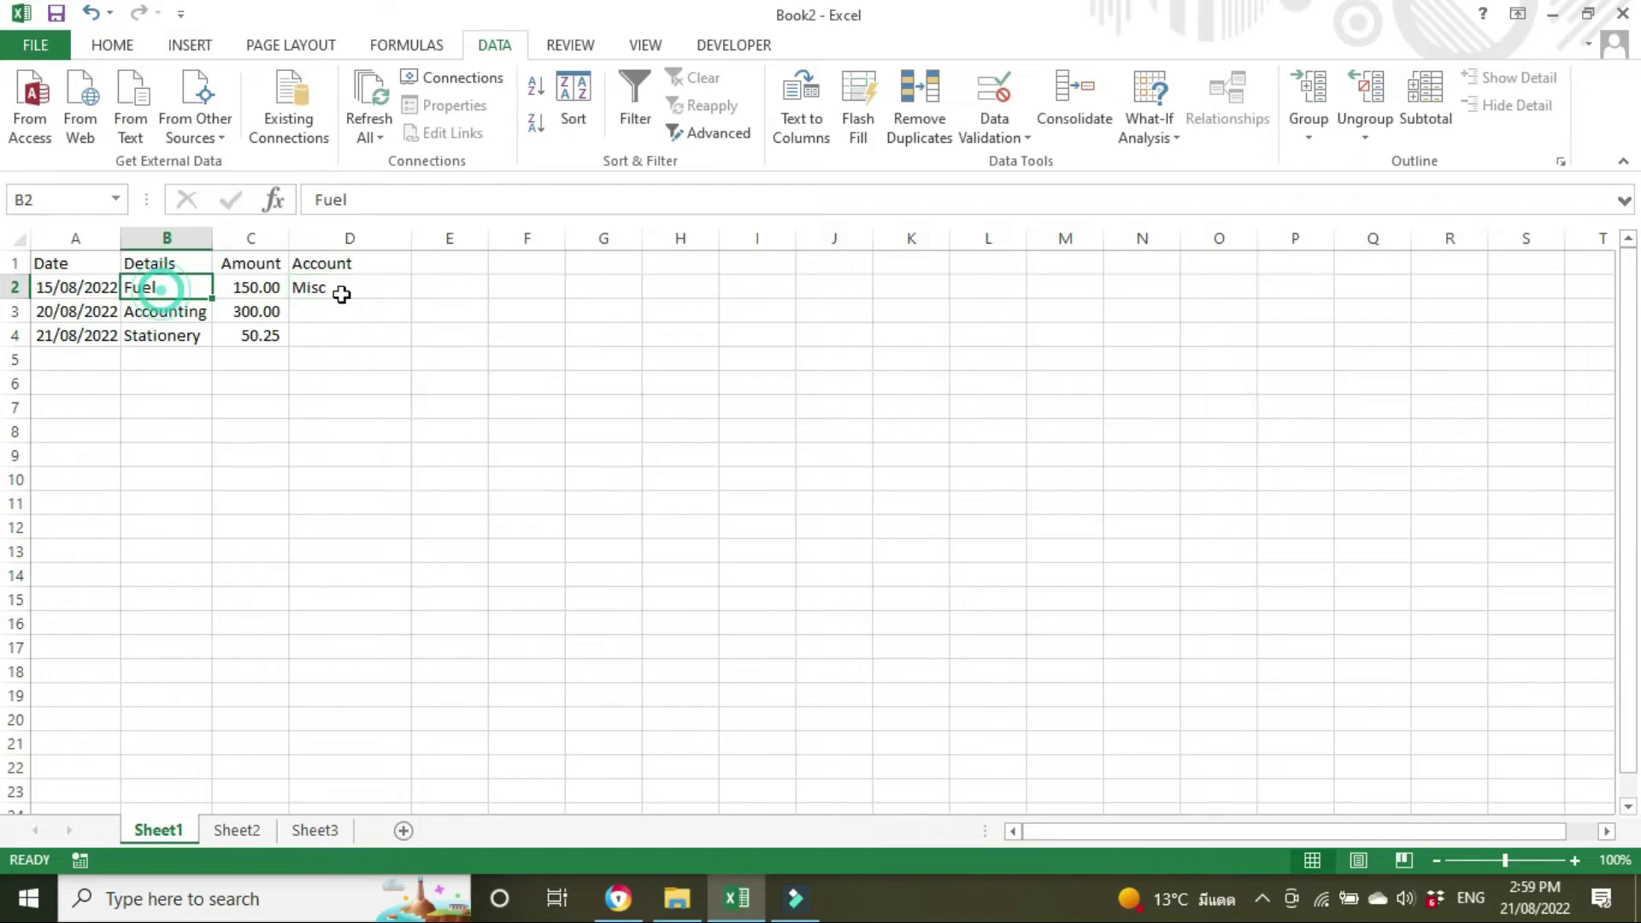
left_click(341, 294)
left_click(423, 288)
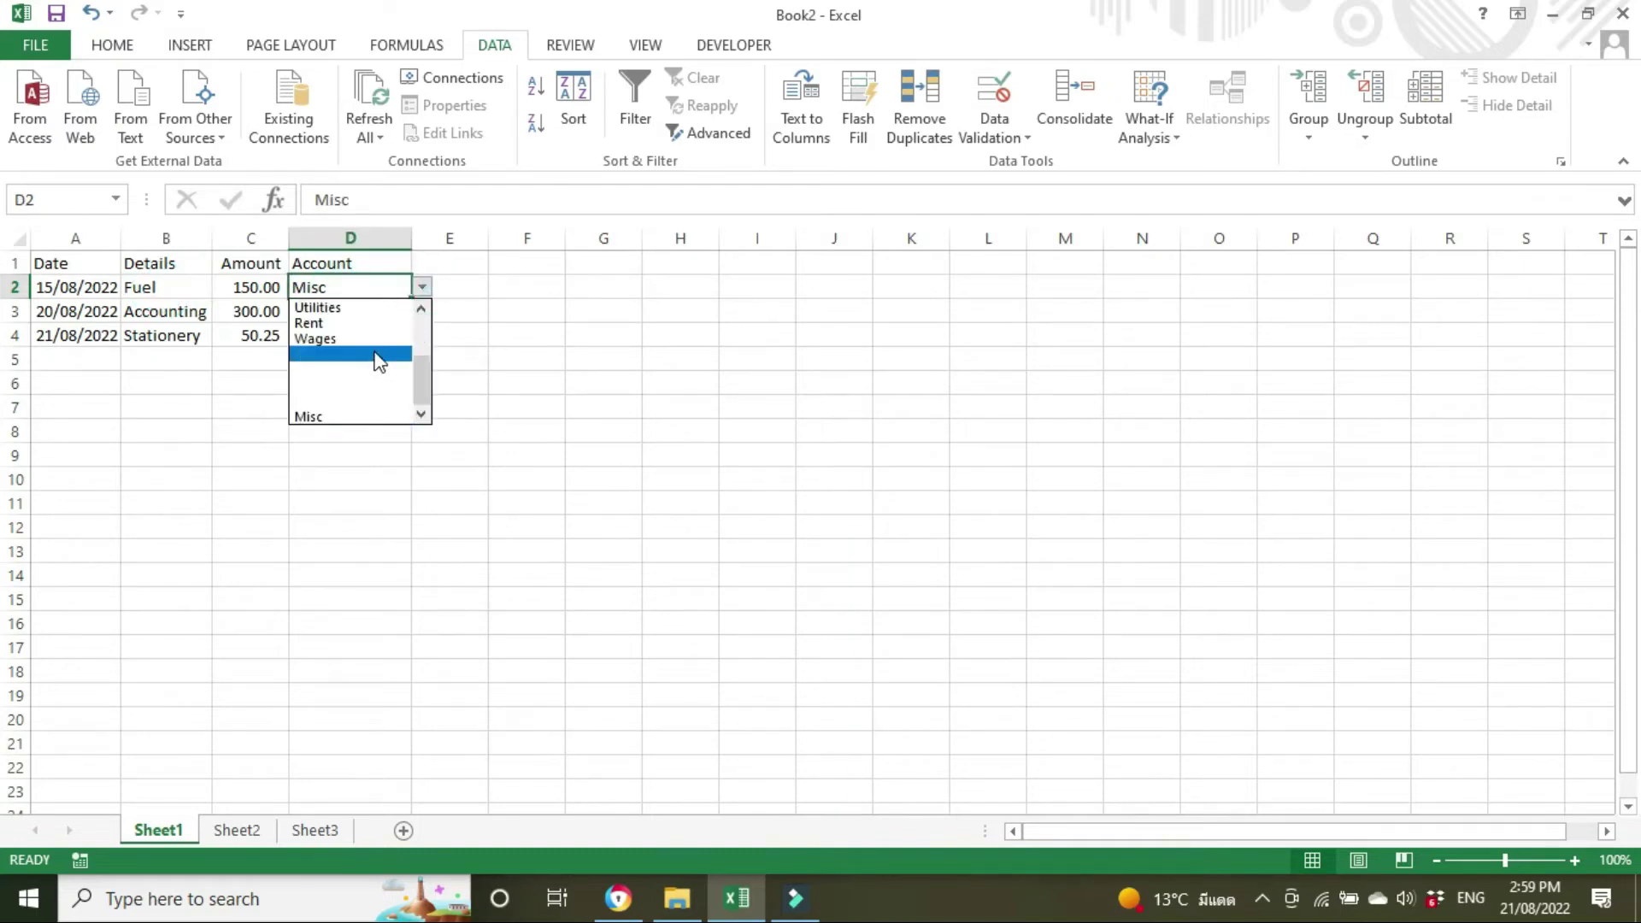
left_click_drag(420, 366, 428, 335)
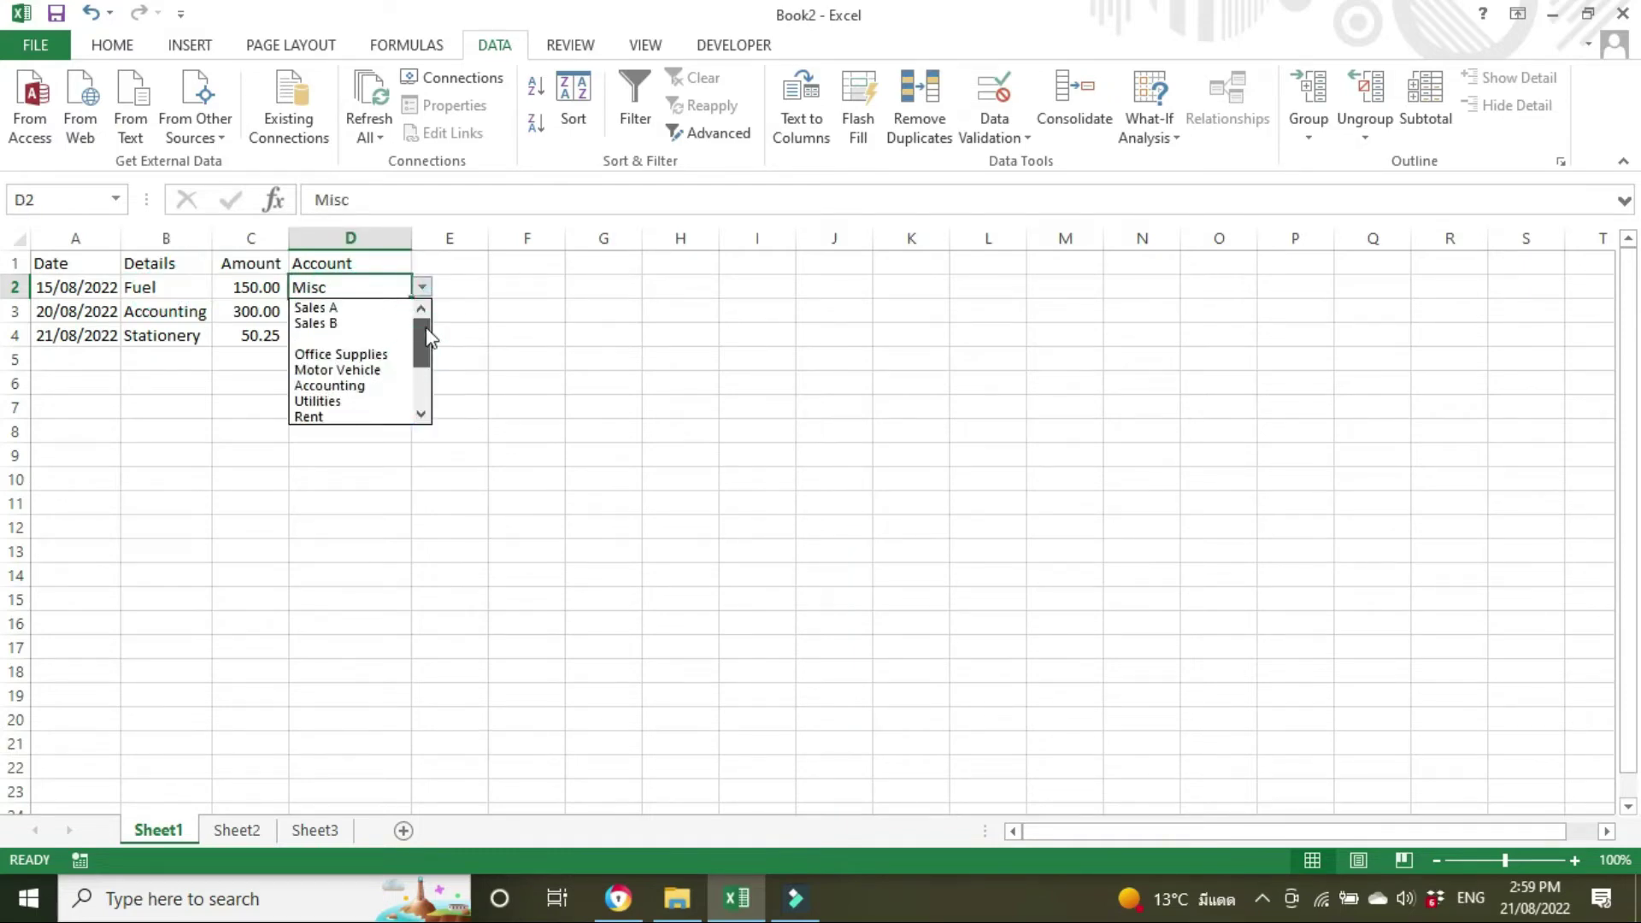
left_click(383, 370)
left_click(507, 362)
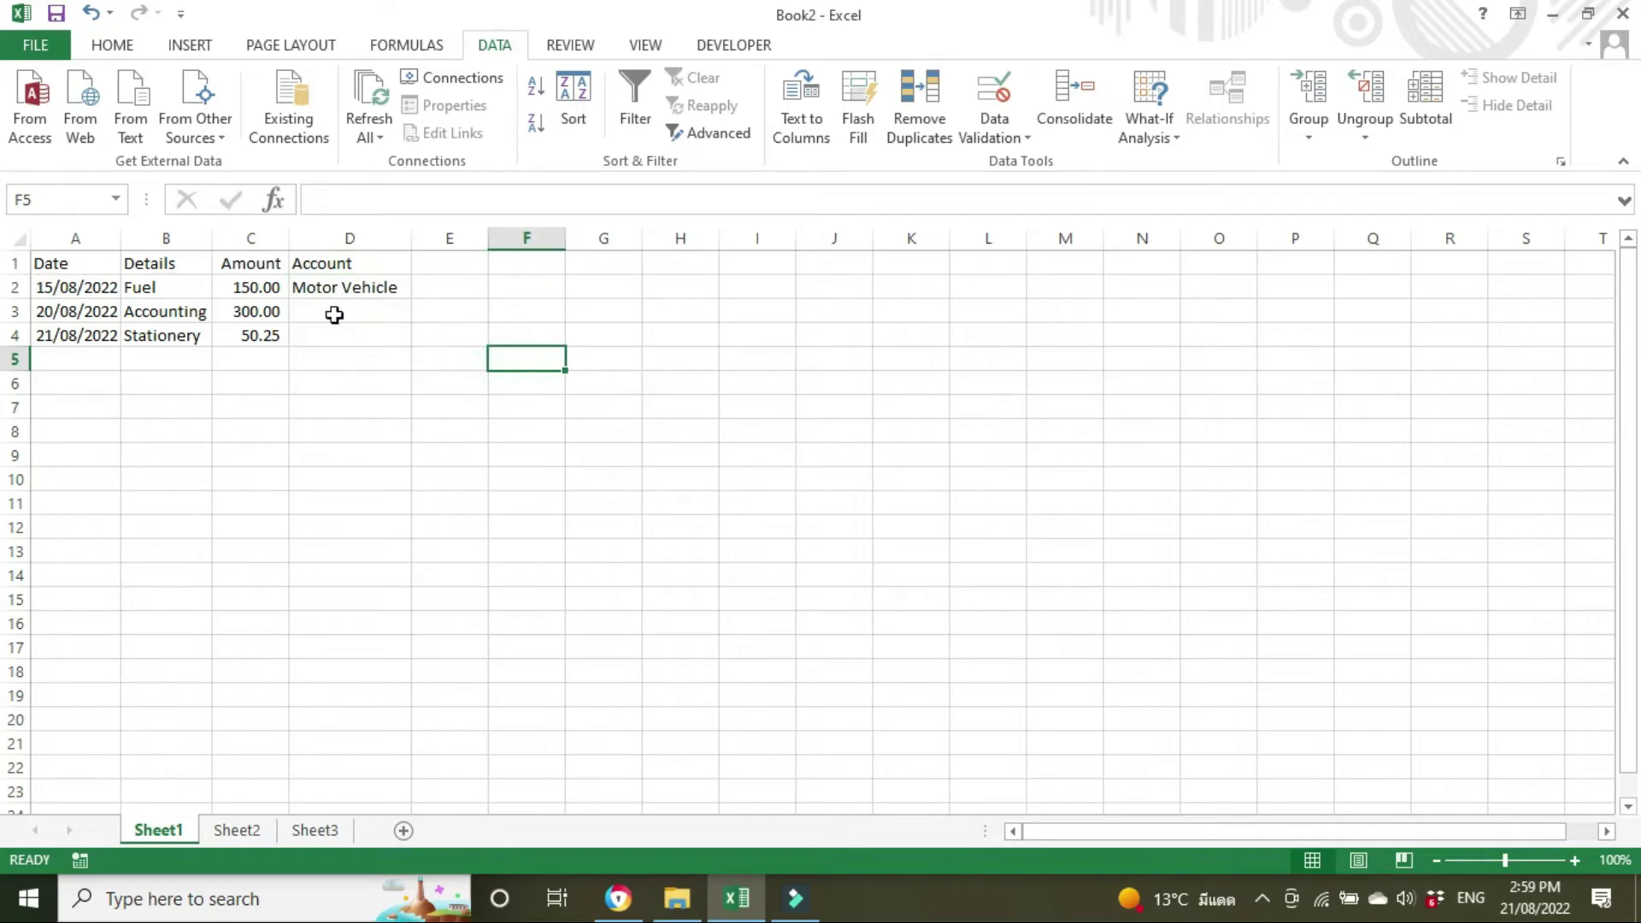
left_click(340, 287)
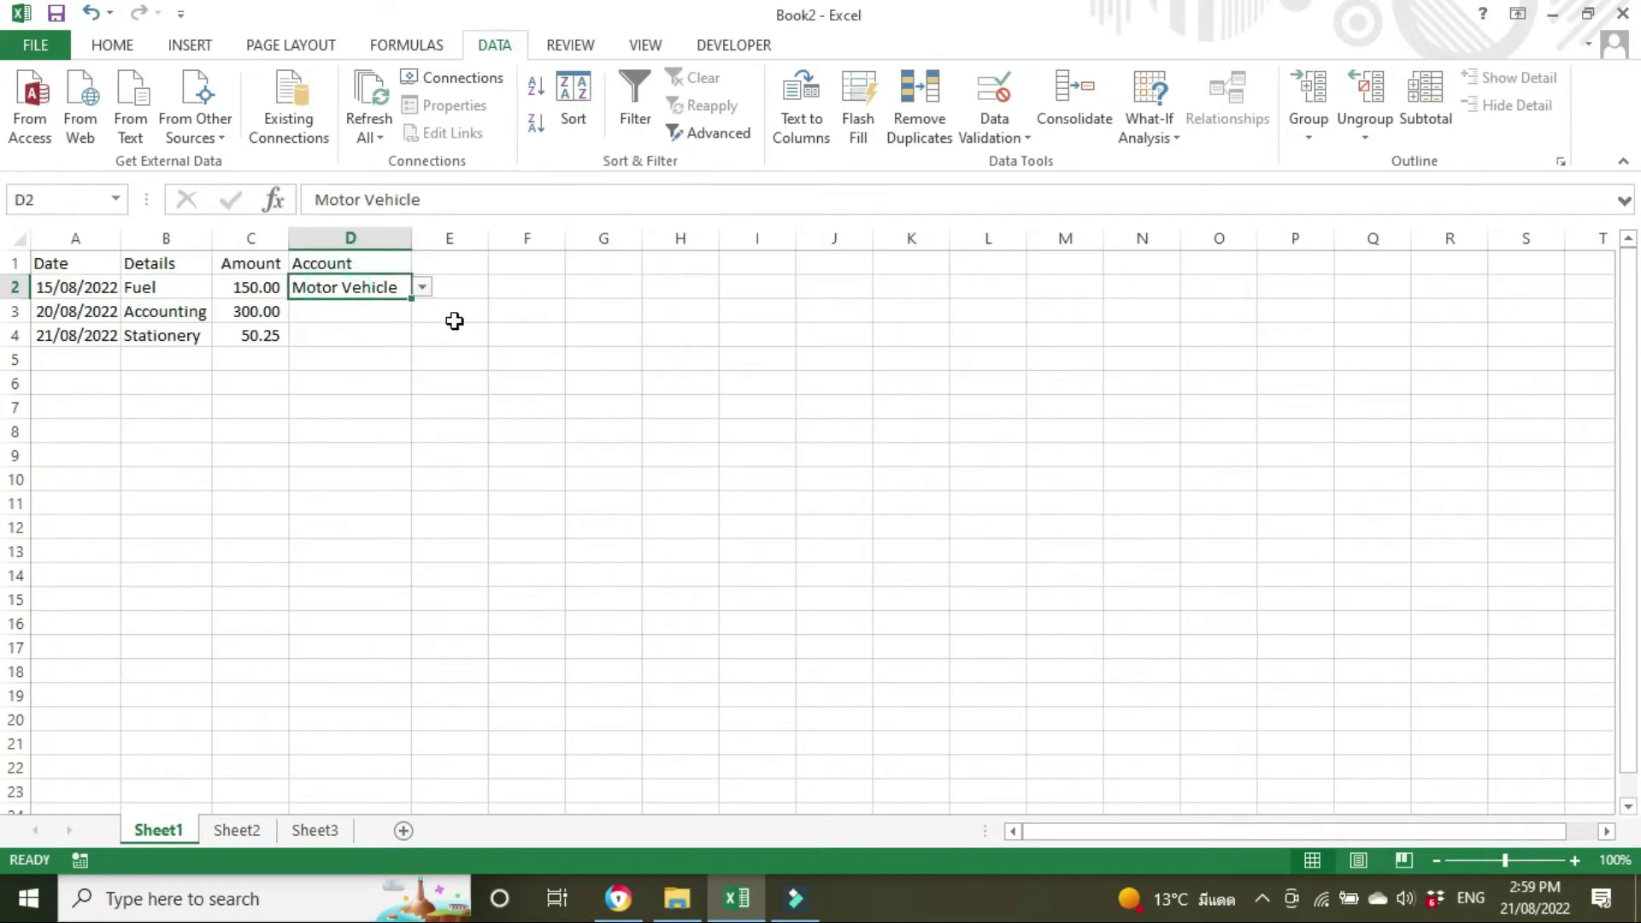
left_click(423, 288)
left_click_drag(422, 368, 366, 346)
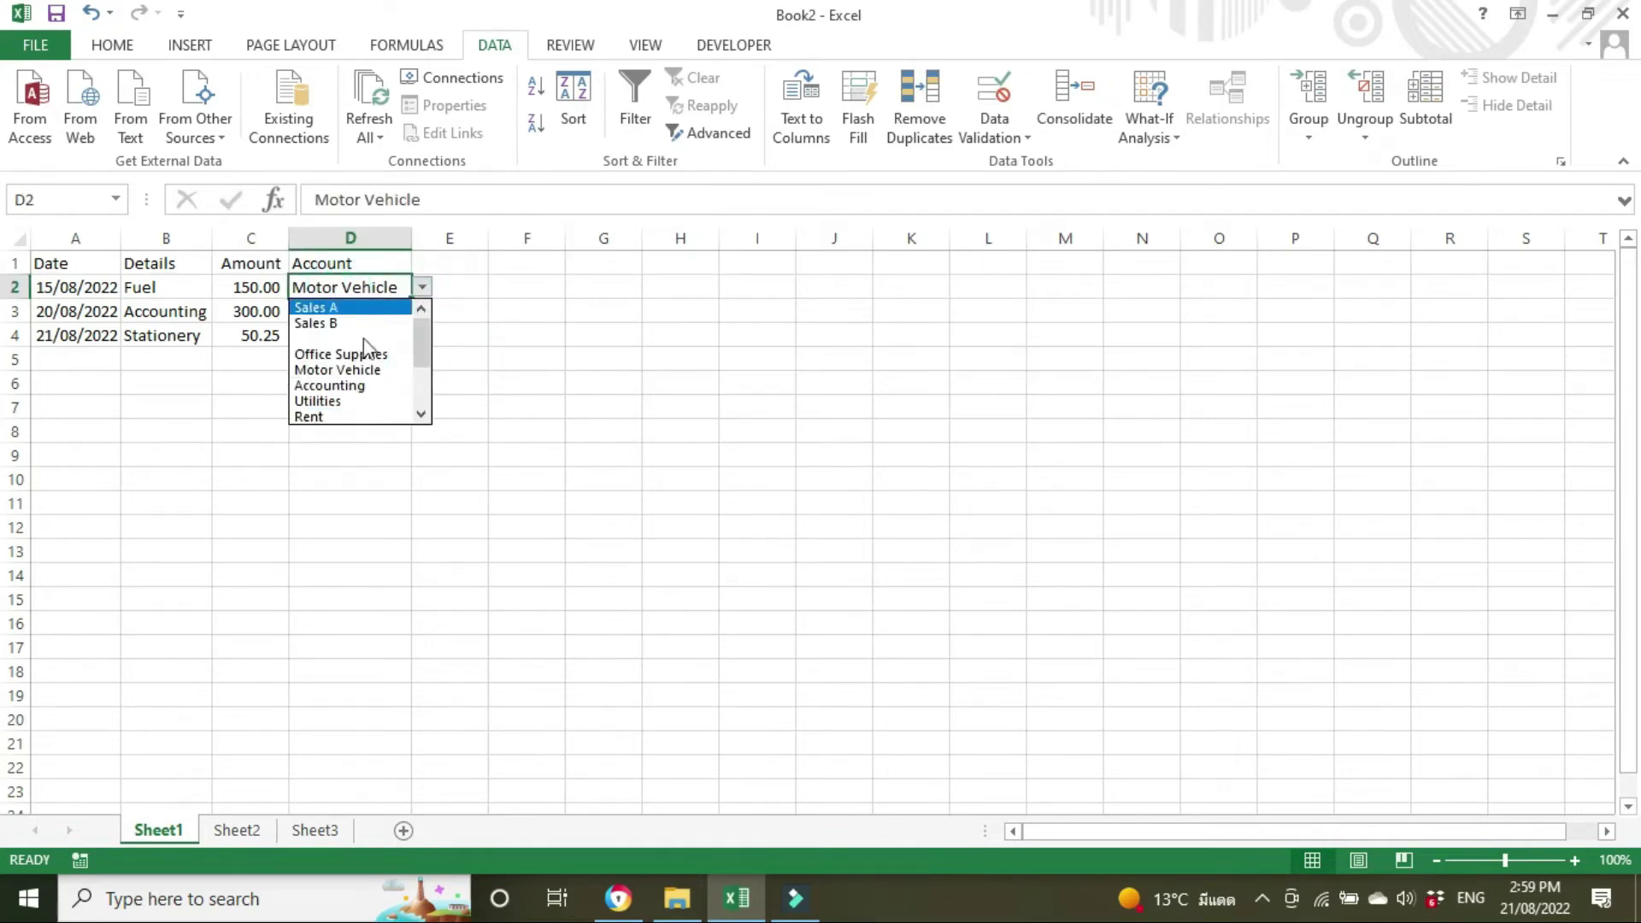
left_click(361, 342)
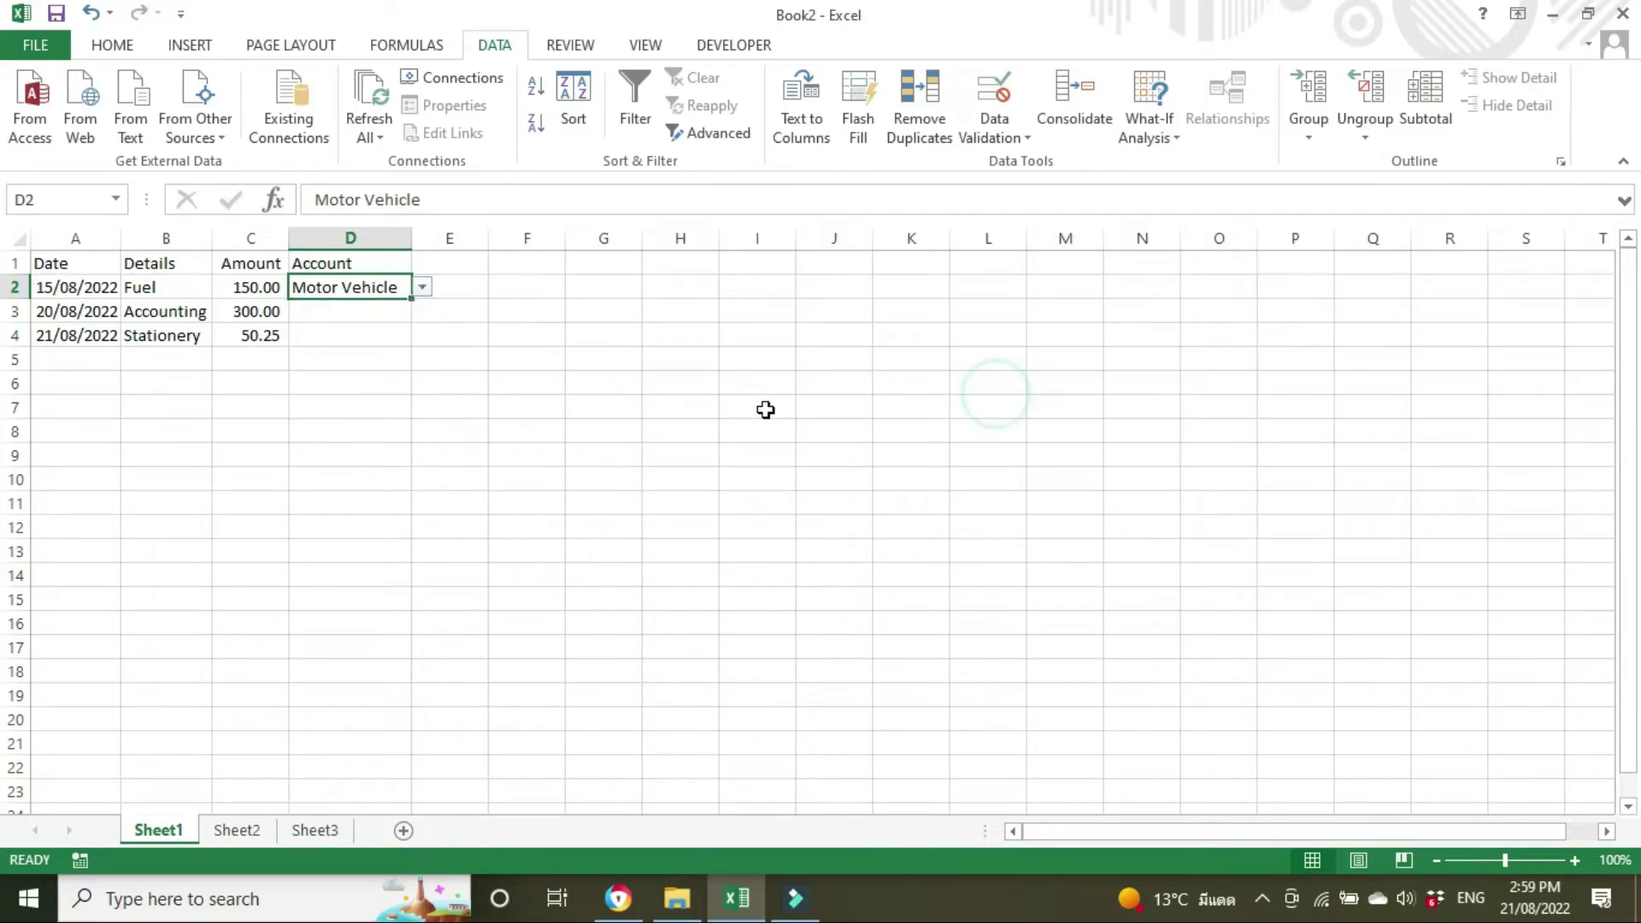
Copy D2's account drop-down into D3:D23 and spot-check the pasted cells
key("ctrl+c")
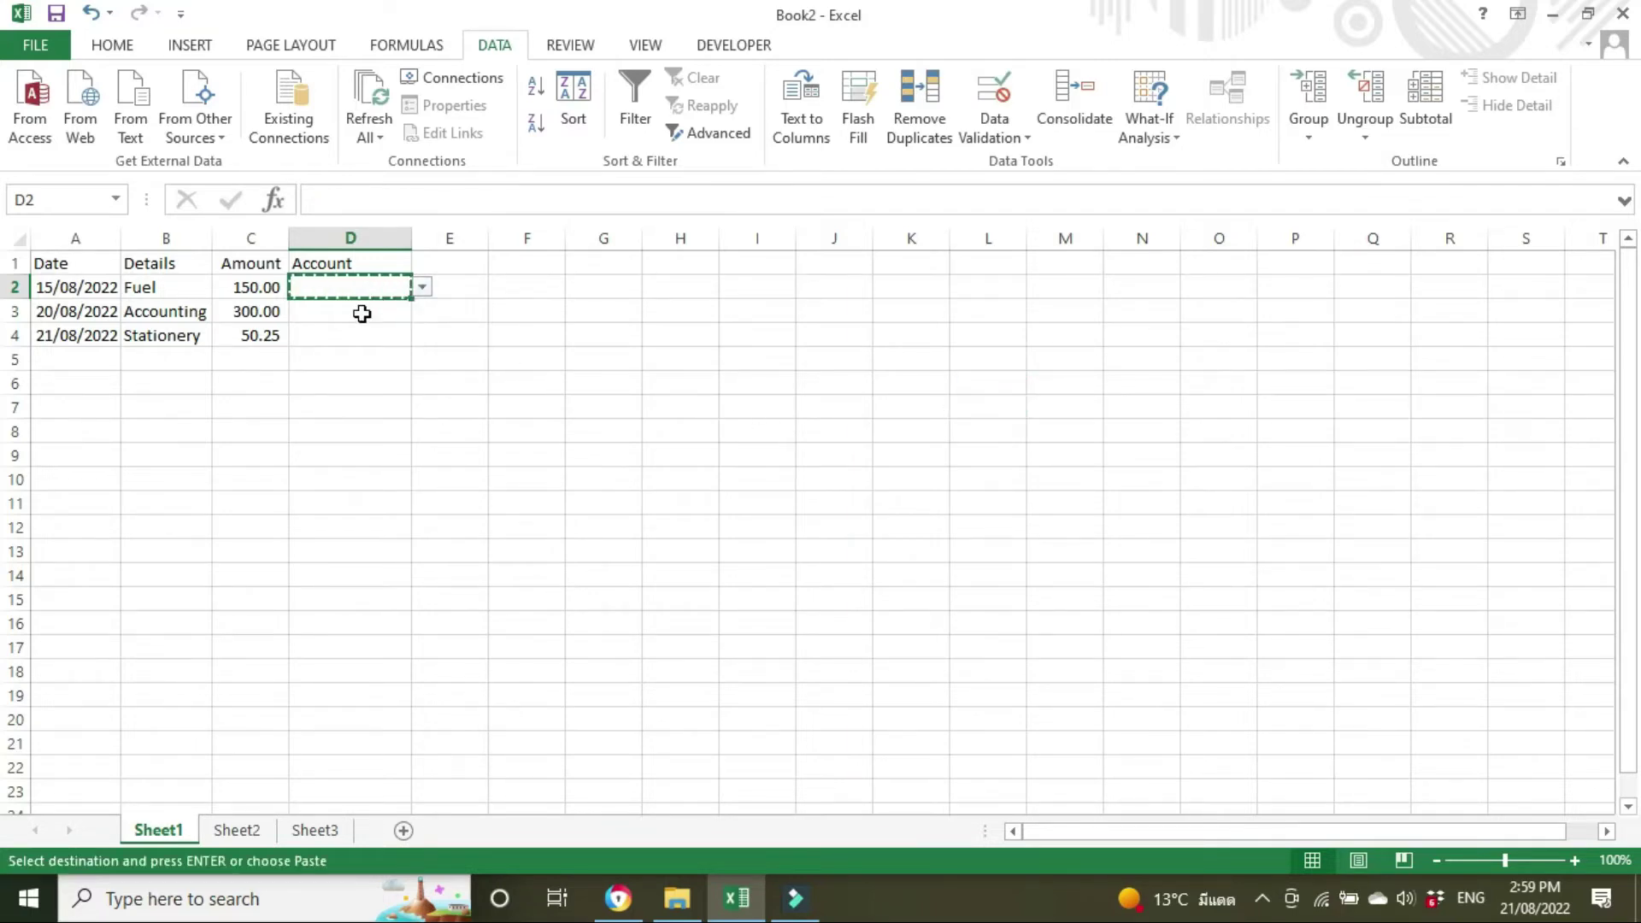
left_click_drag(366, 311, 403, 797)
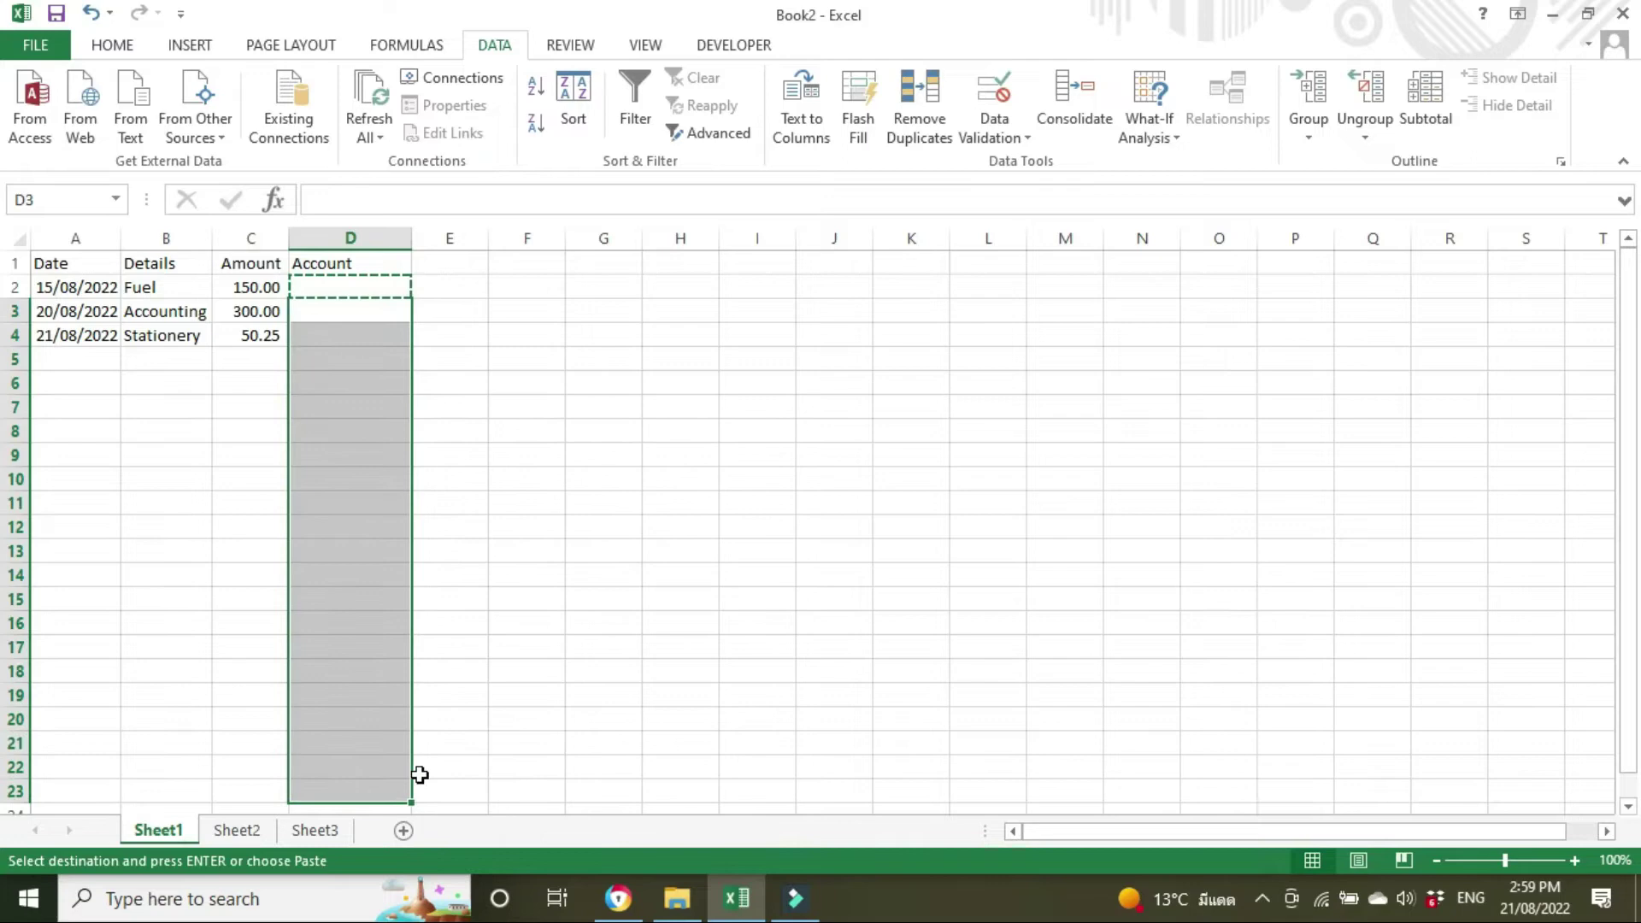
key("ctrl+v")
left_click(715, 622)
left_click(374, 624)
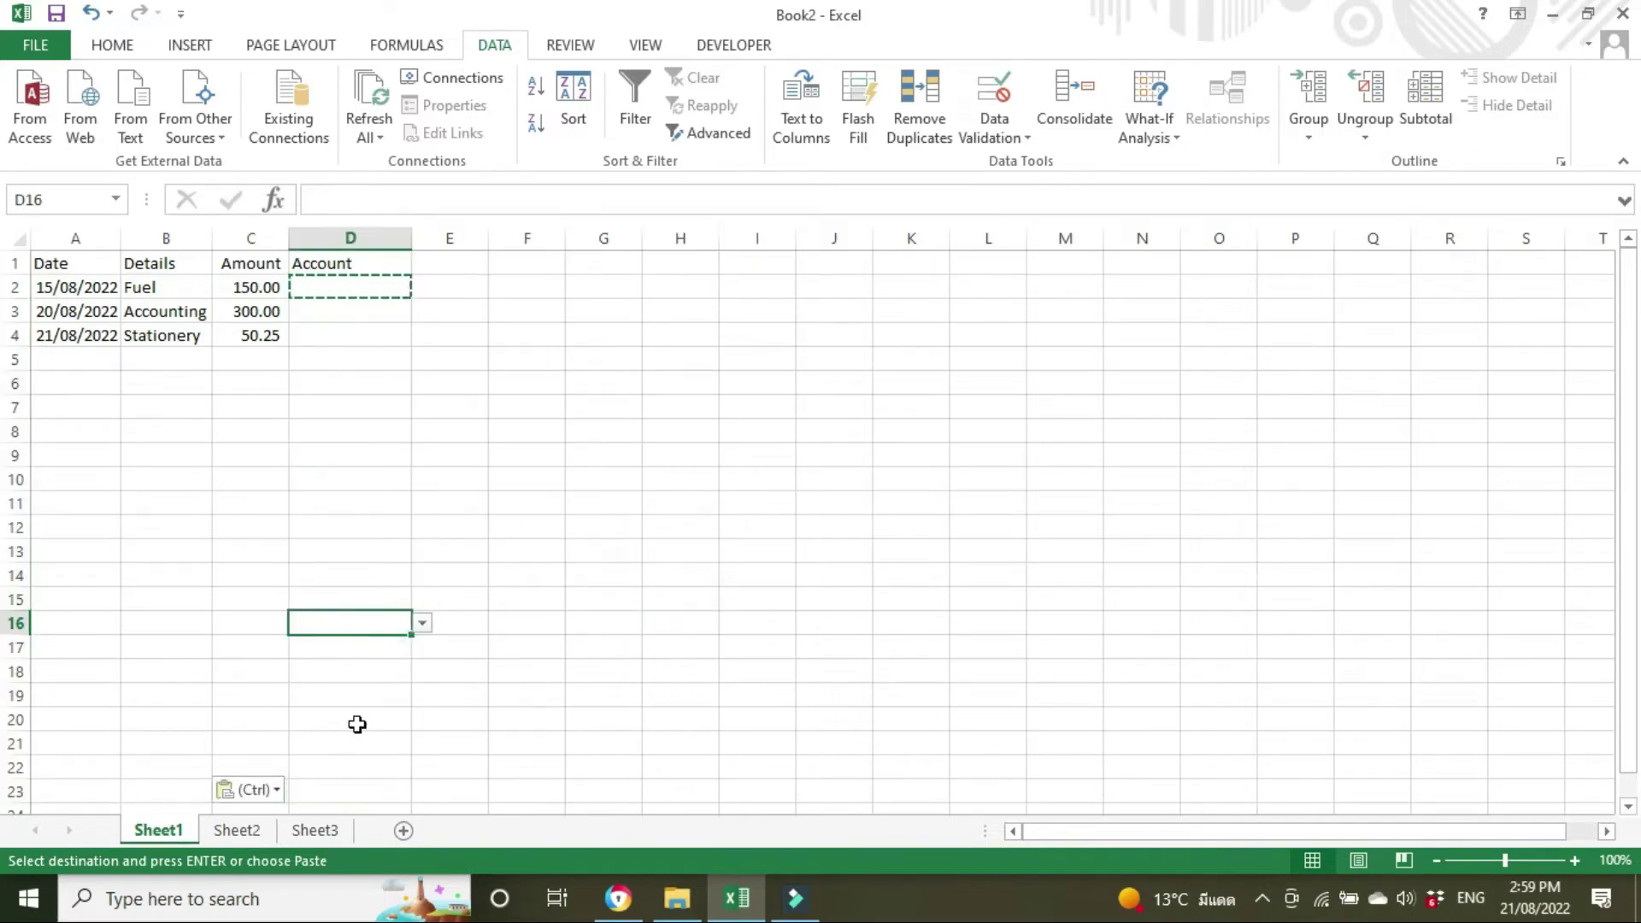
left_click(355, 721)
left_click(363, 506)
left_click(377, 665)
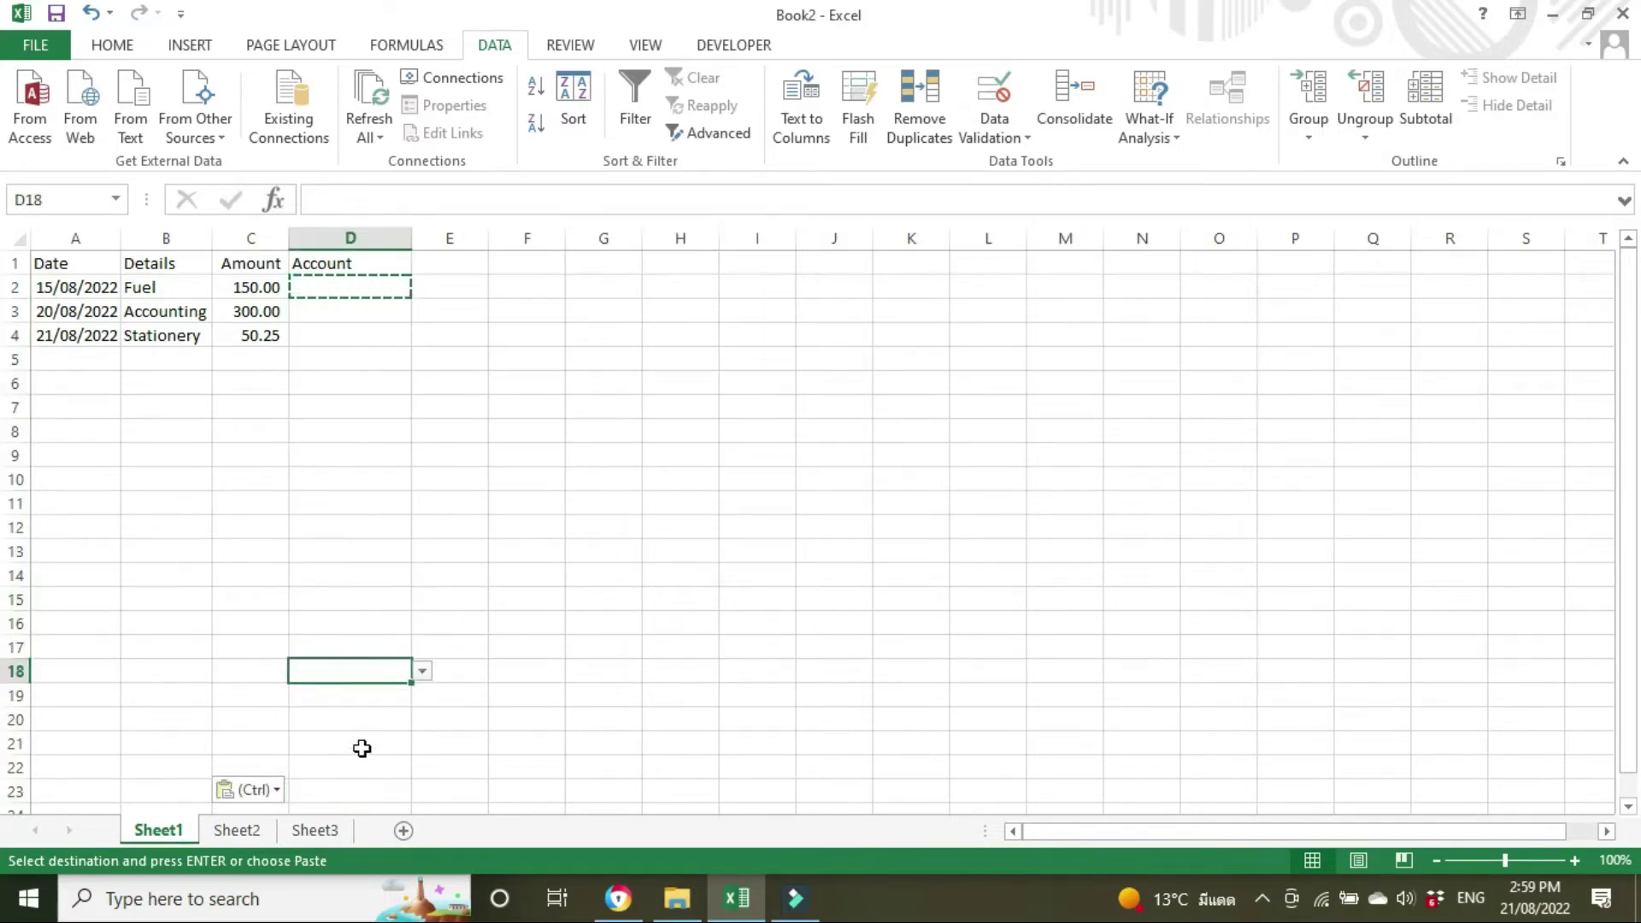
left_click(385, 566)
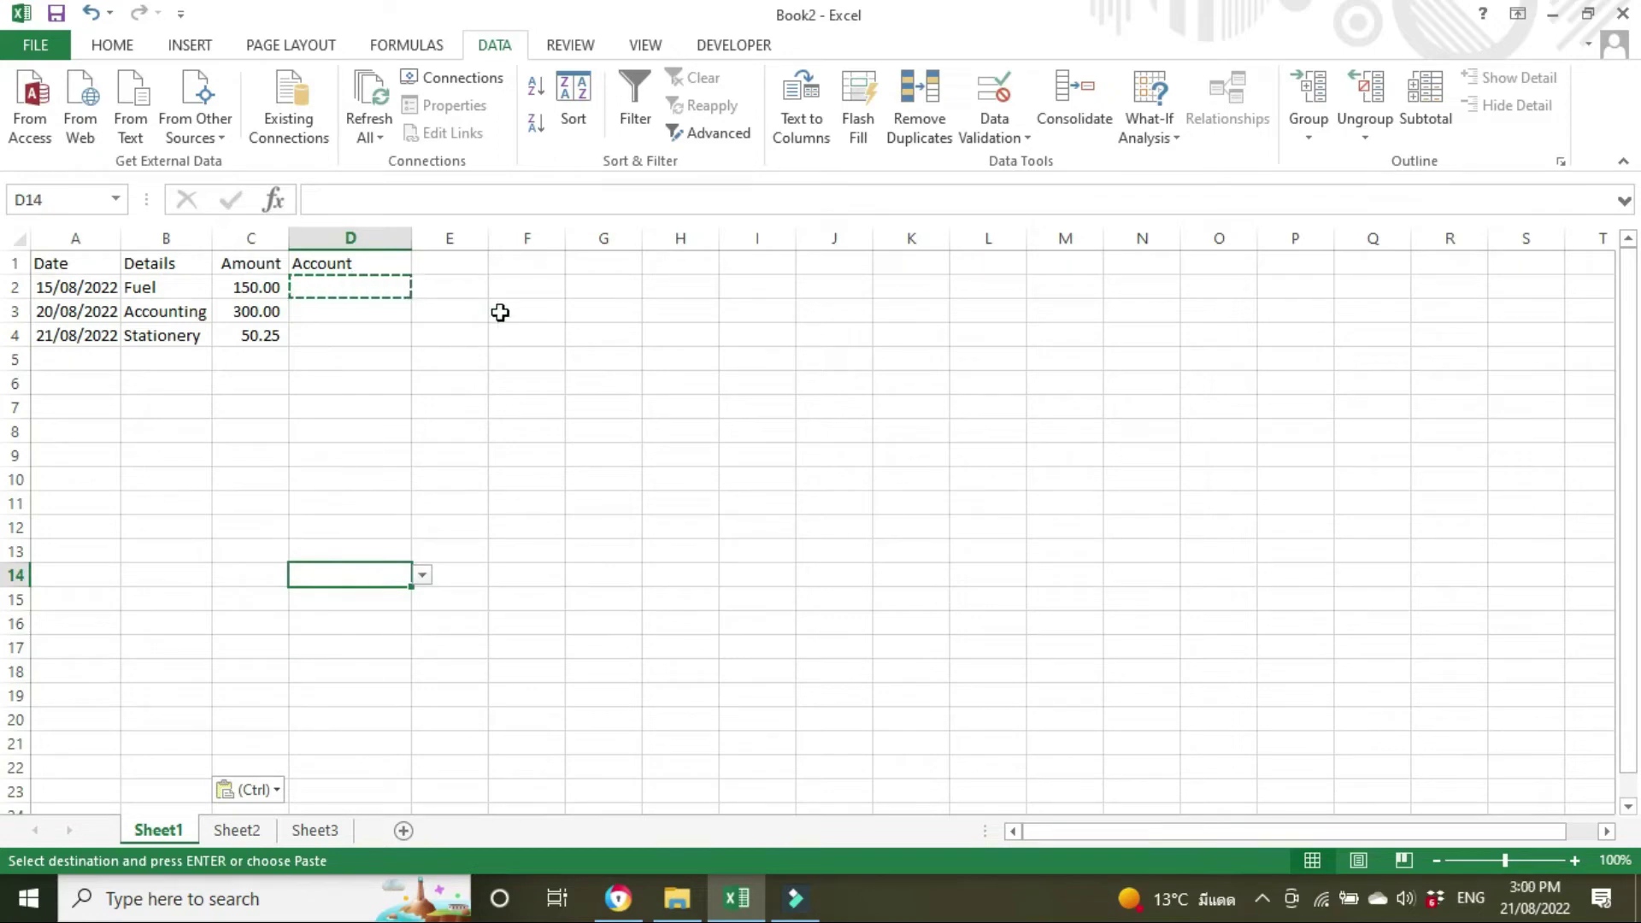
left_click(356, 288)
key("Escape")
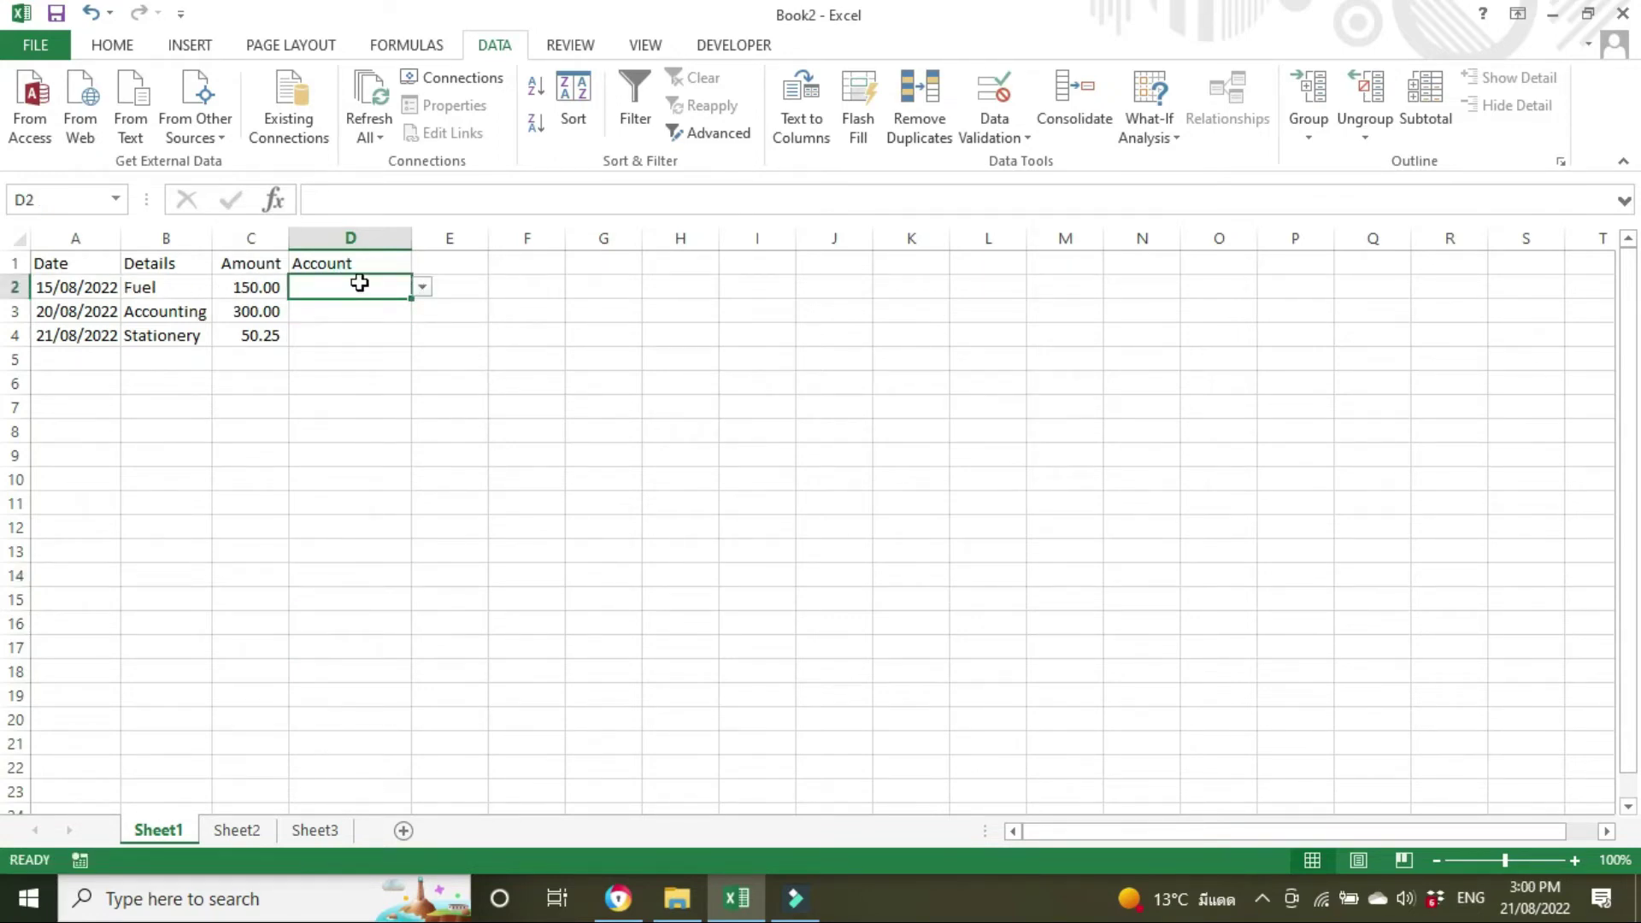
Pick Motor Vehicle, Accounting and Office Supplies from the drop-downs in D2, D3 and D4
left_click(424, 288)
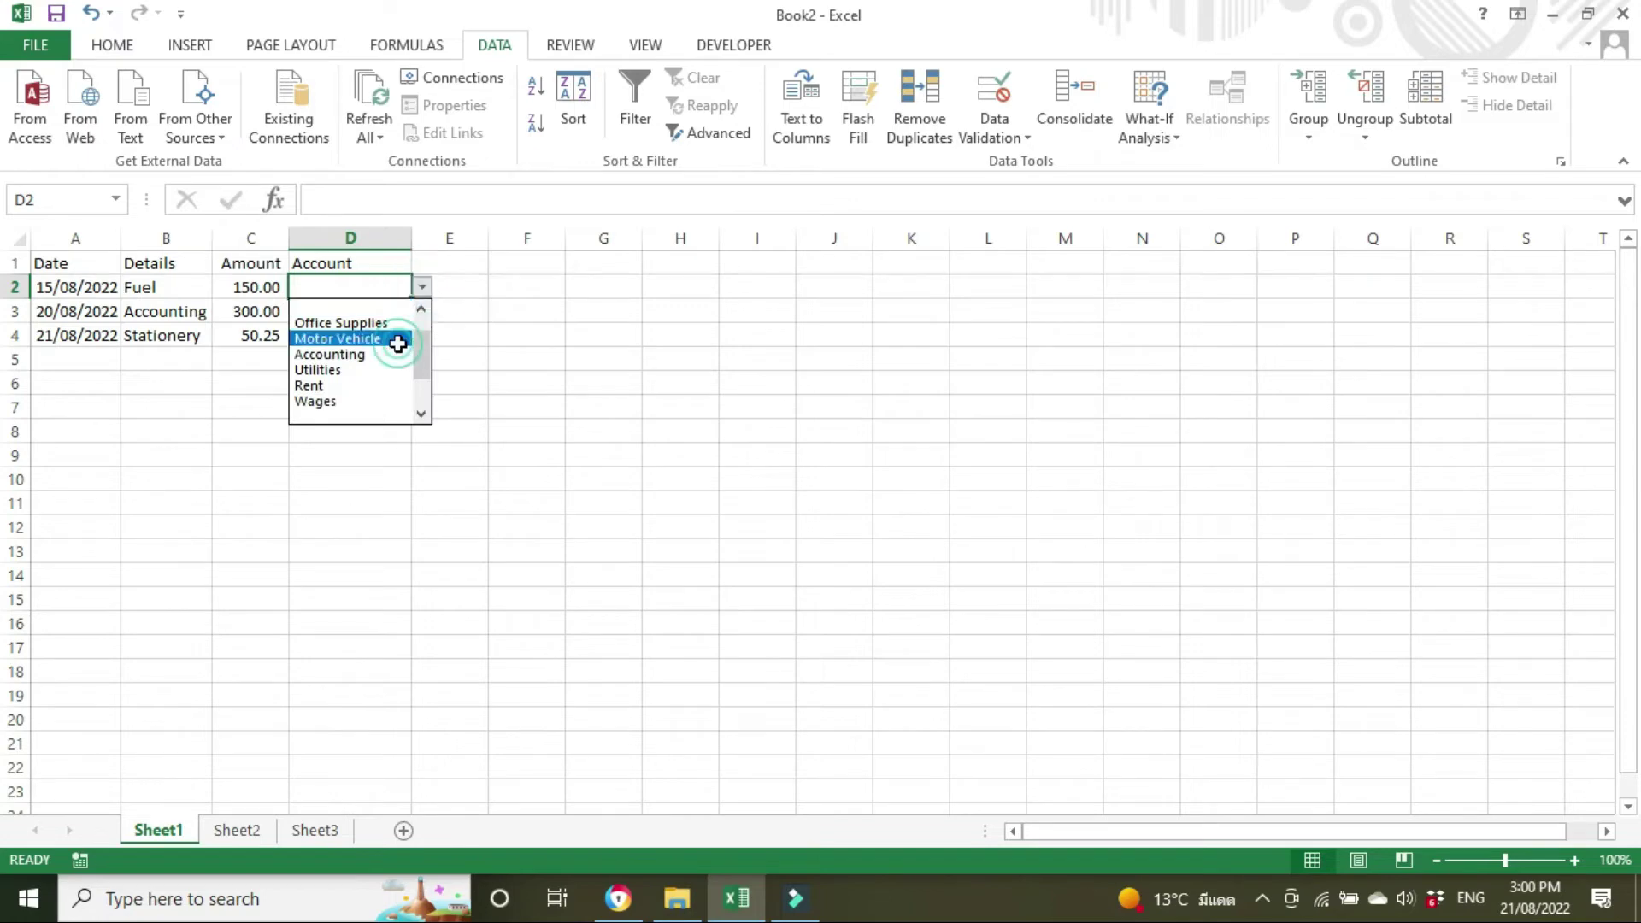
left_click(397, 338)
left_click(365, 311)
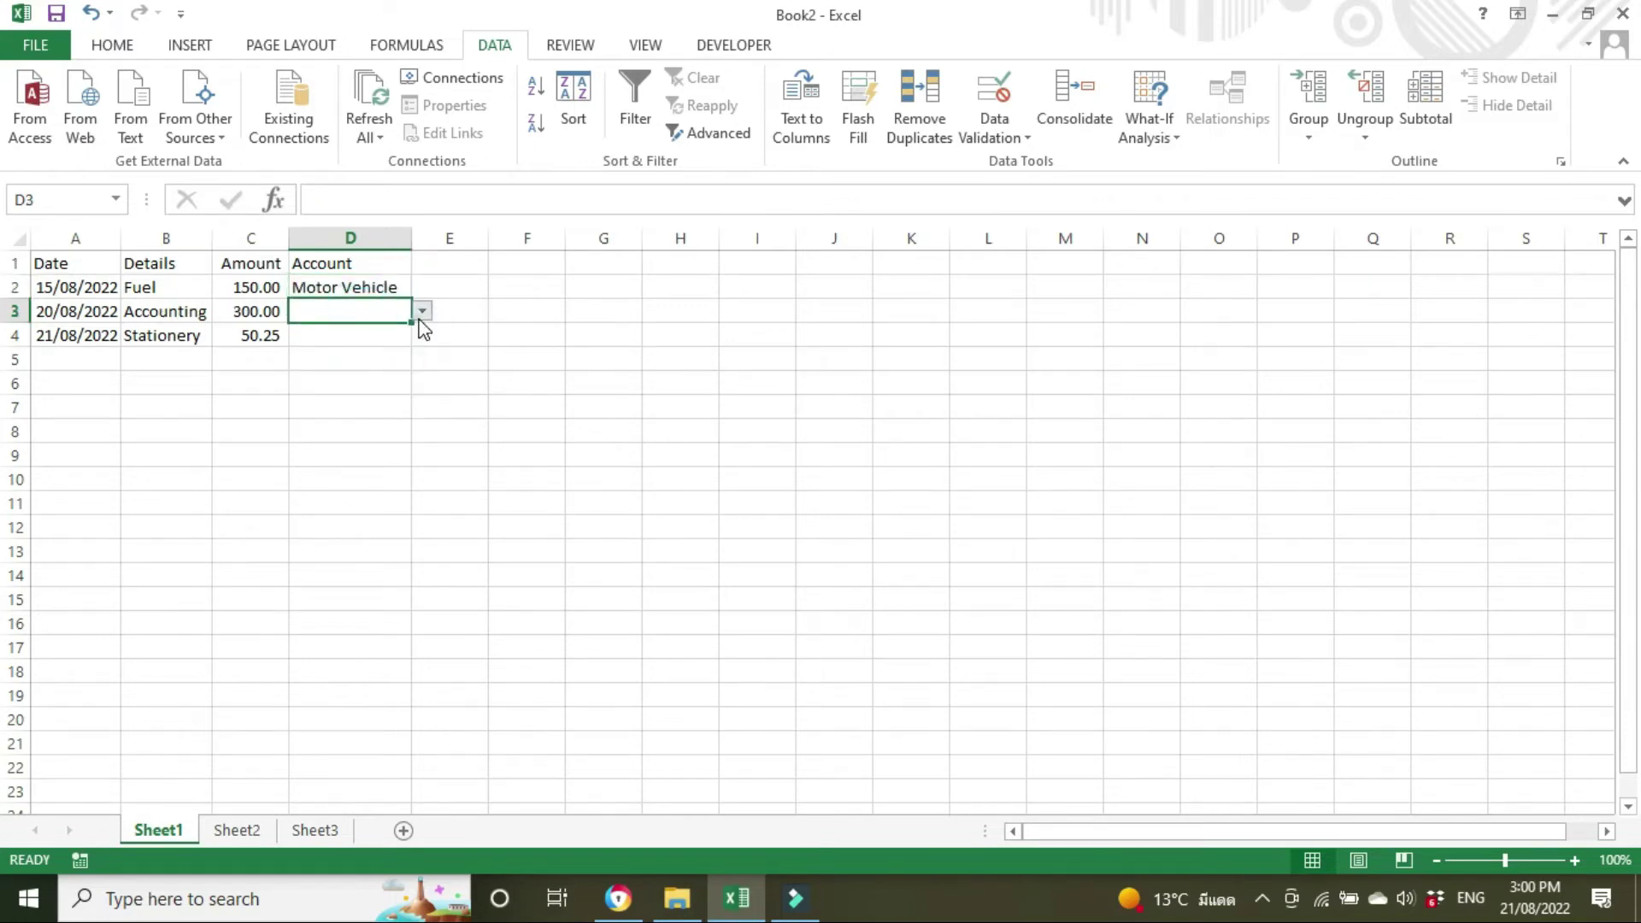
left_click(421, 316)
left_click(366, 378)
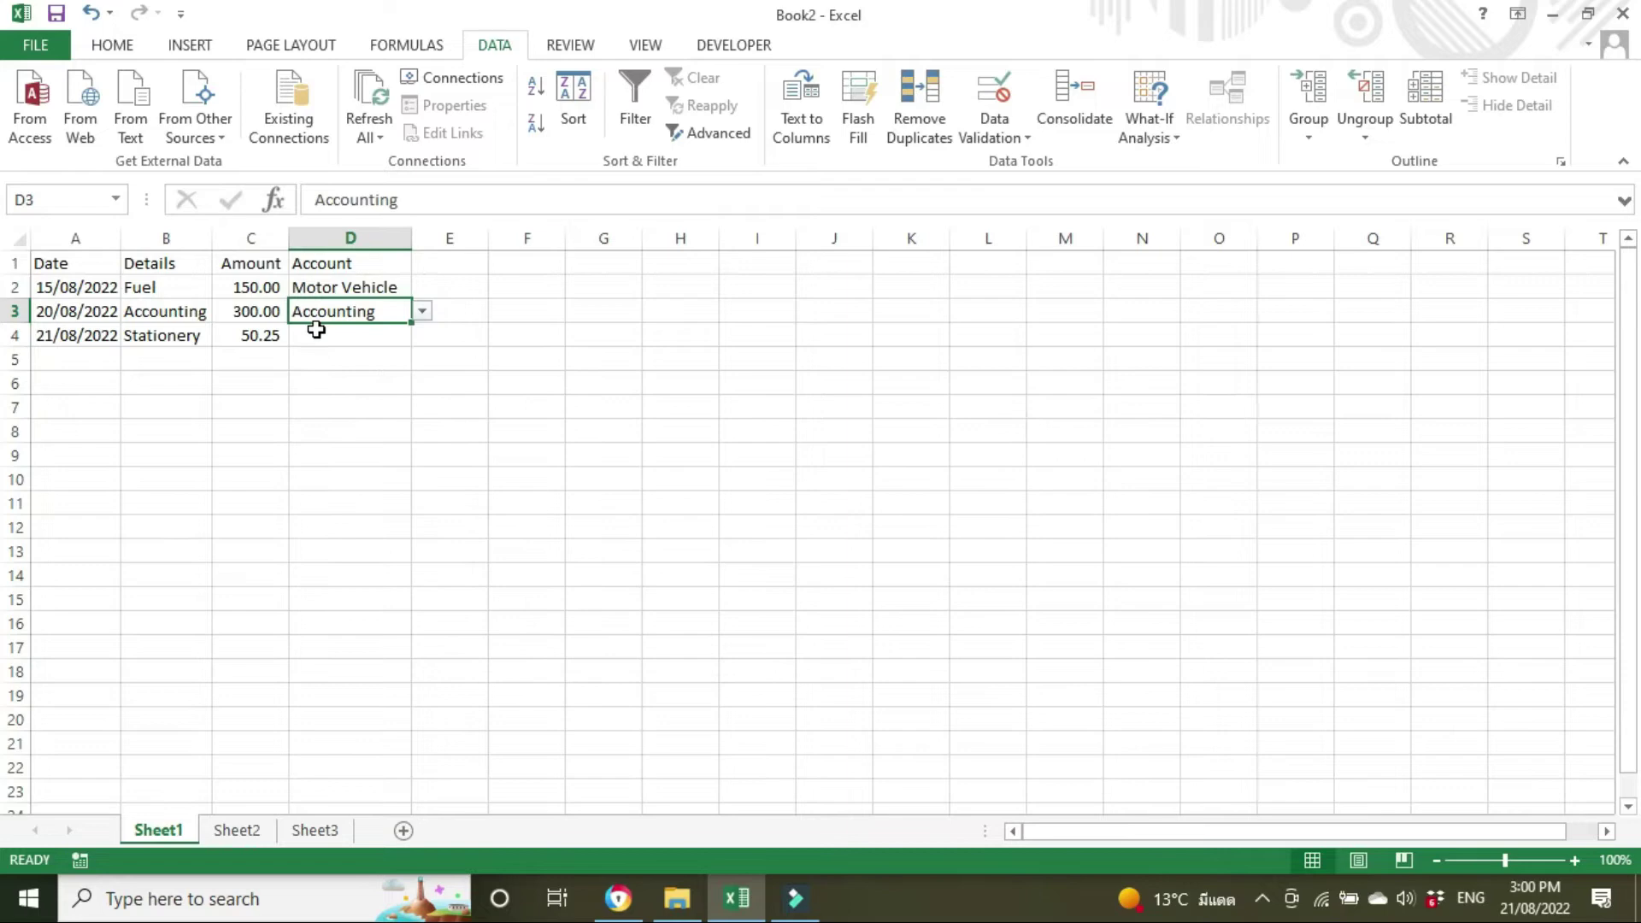
left_click(344, 339)
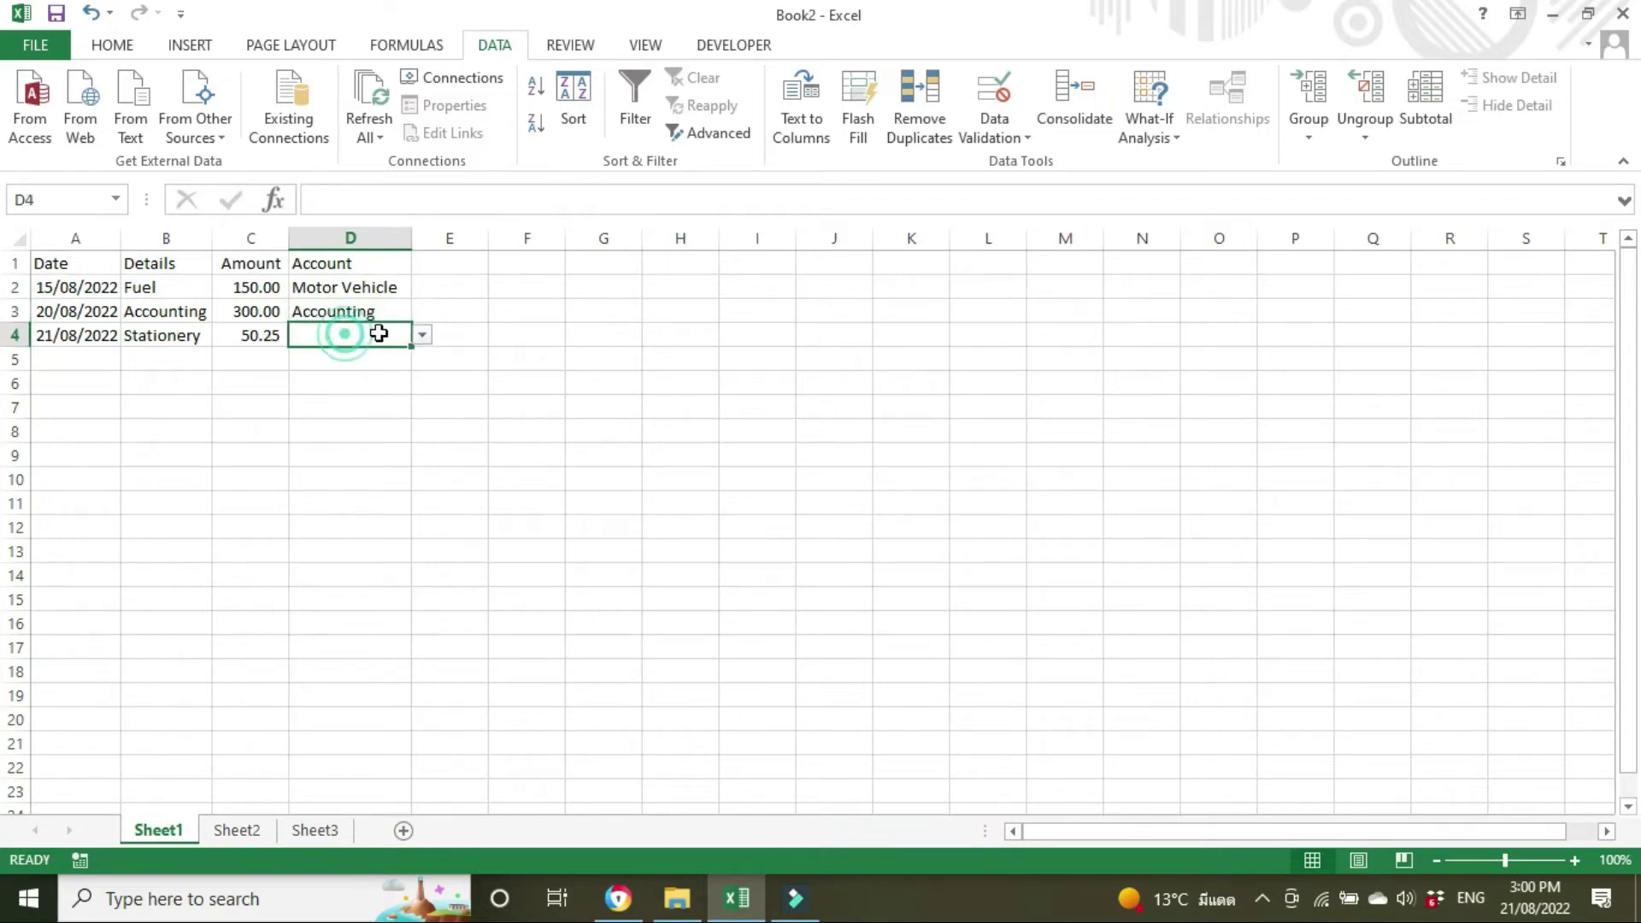
left_click(428, 337)
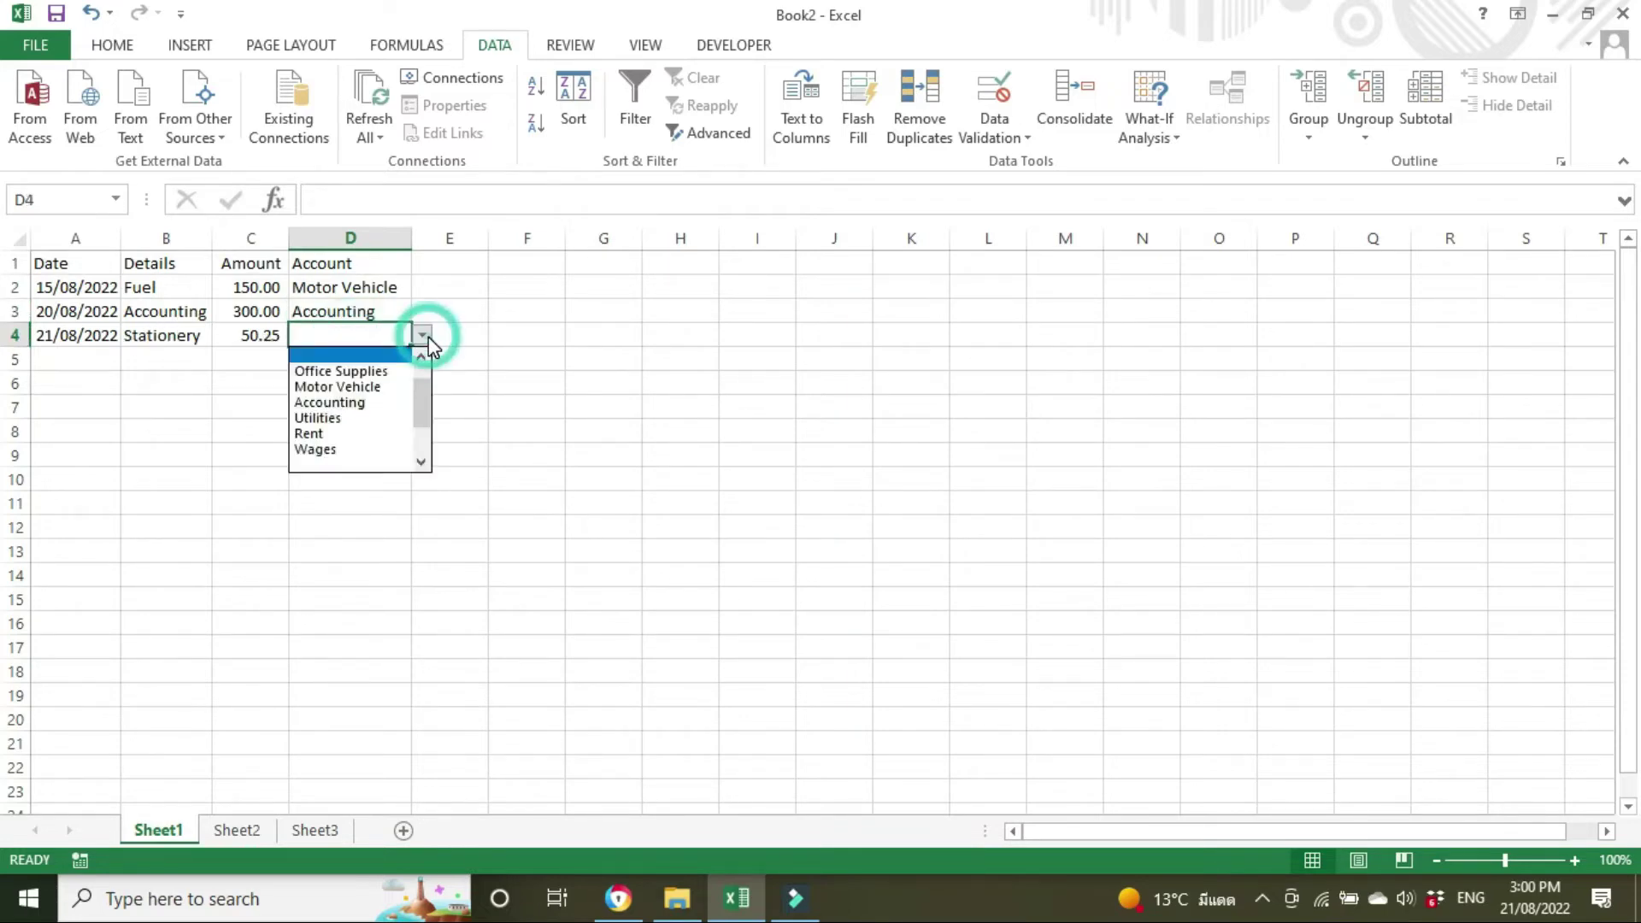
left_click(385, 370)
left_click(67, 362)
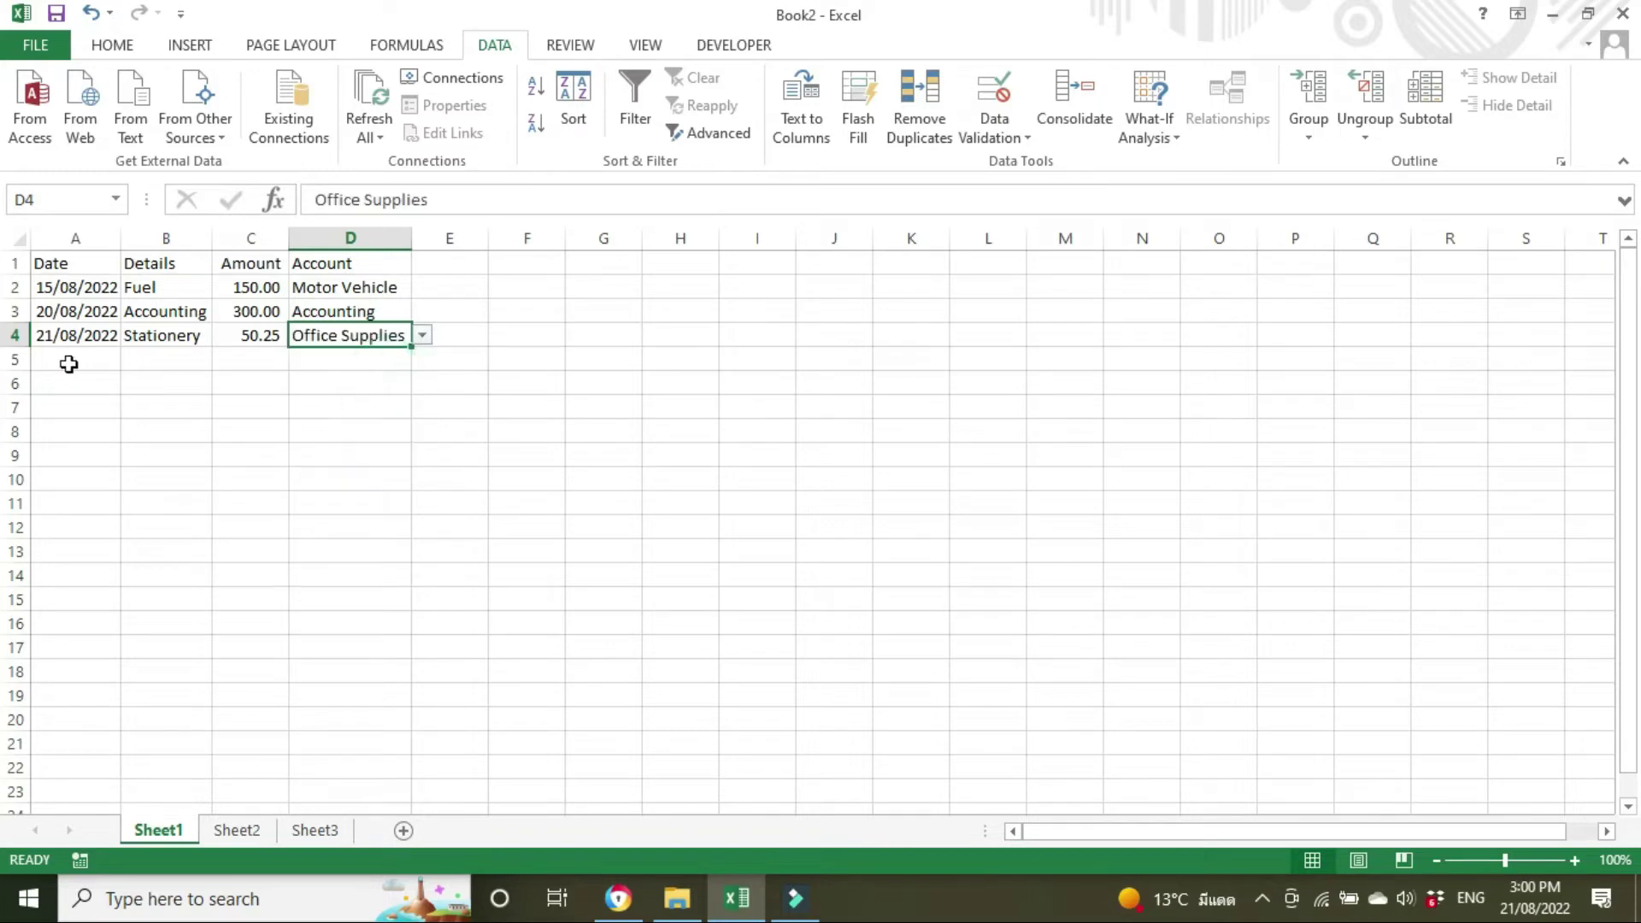
Add the 21/08/2022 rent payment of 1,500.00 in row 5 under Rent, widening column B
type("21/08/")
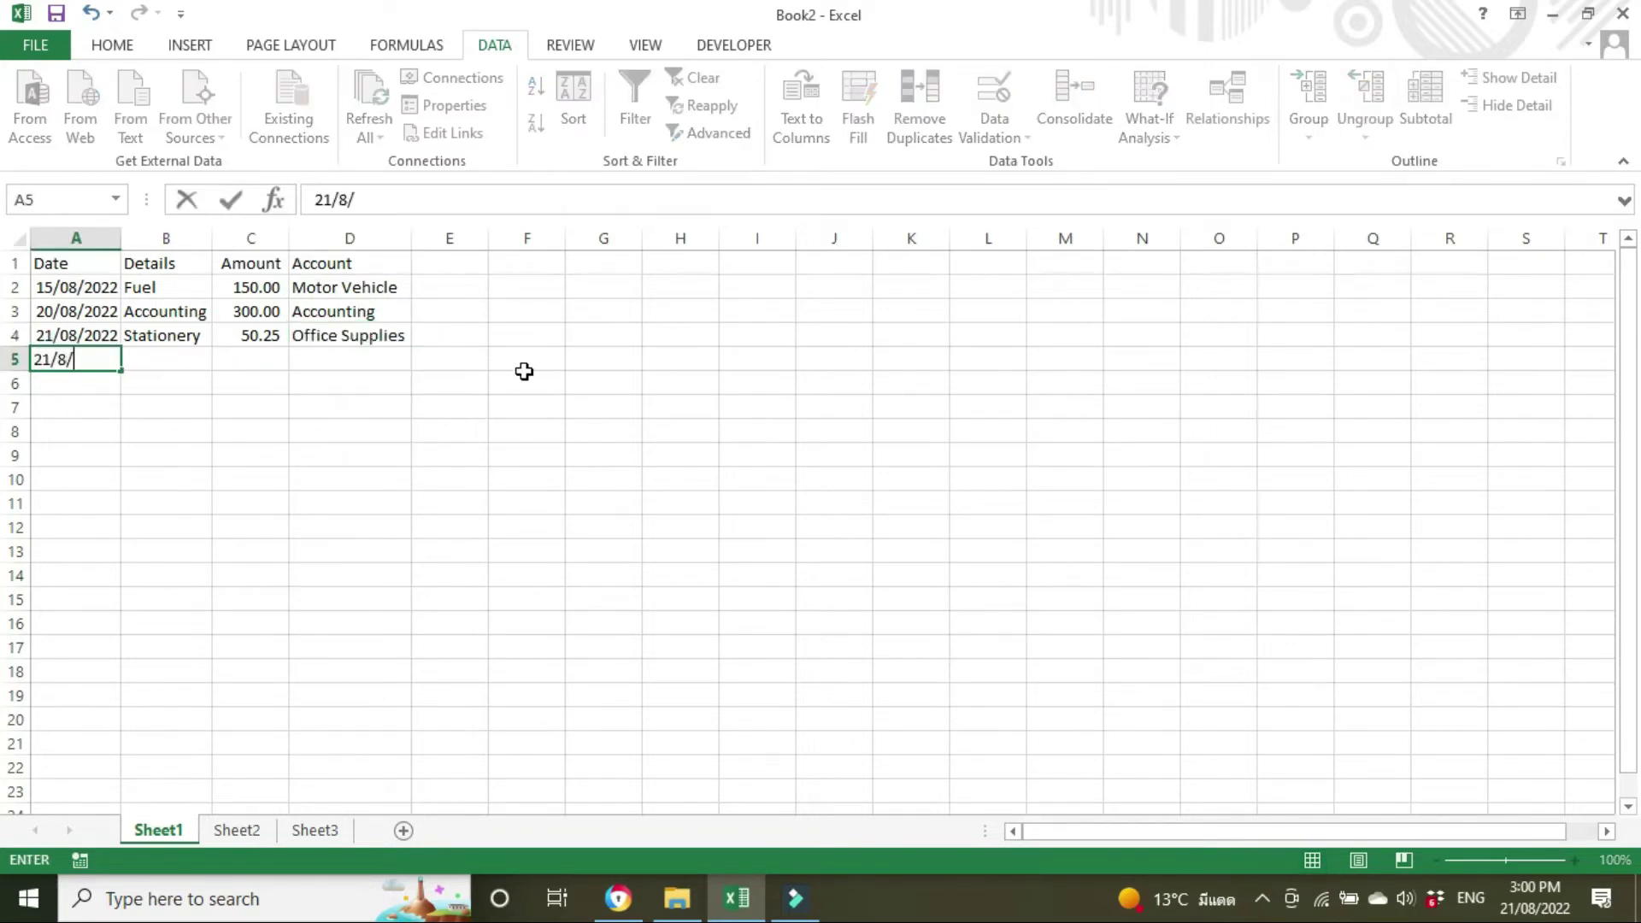
type("202")
key("Tab")
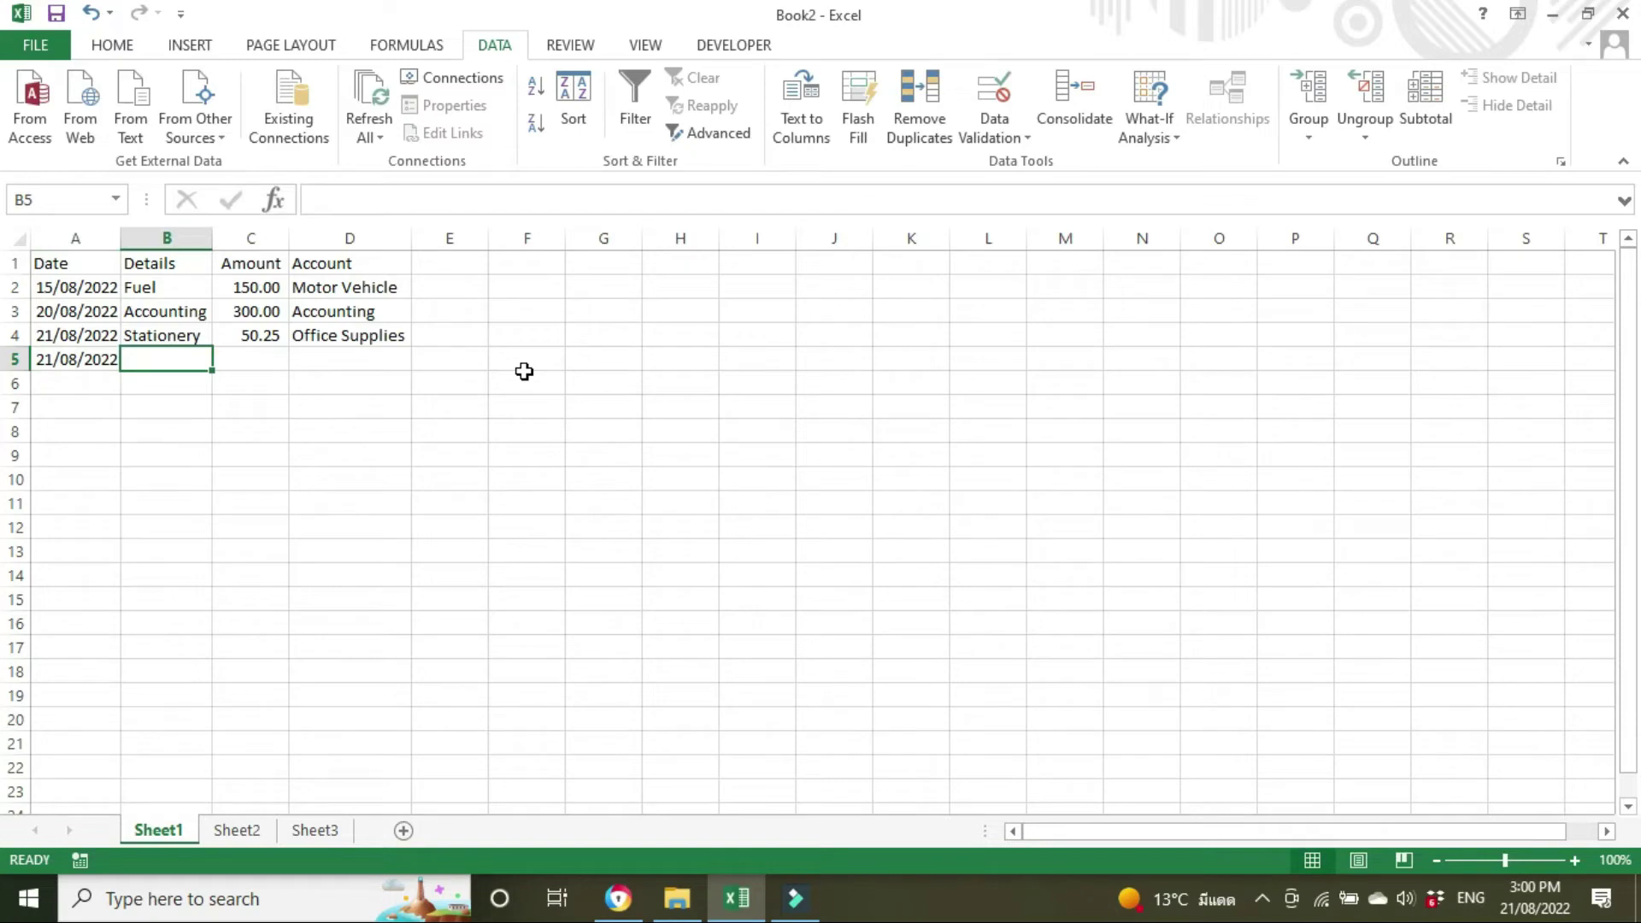
type("Rent paid")
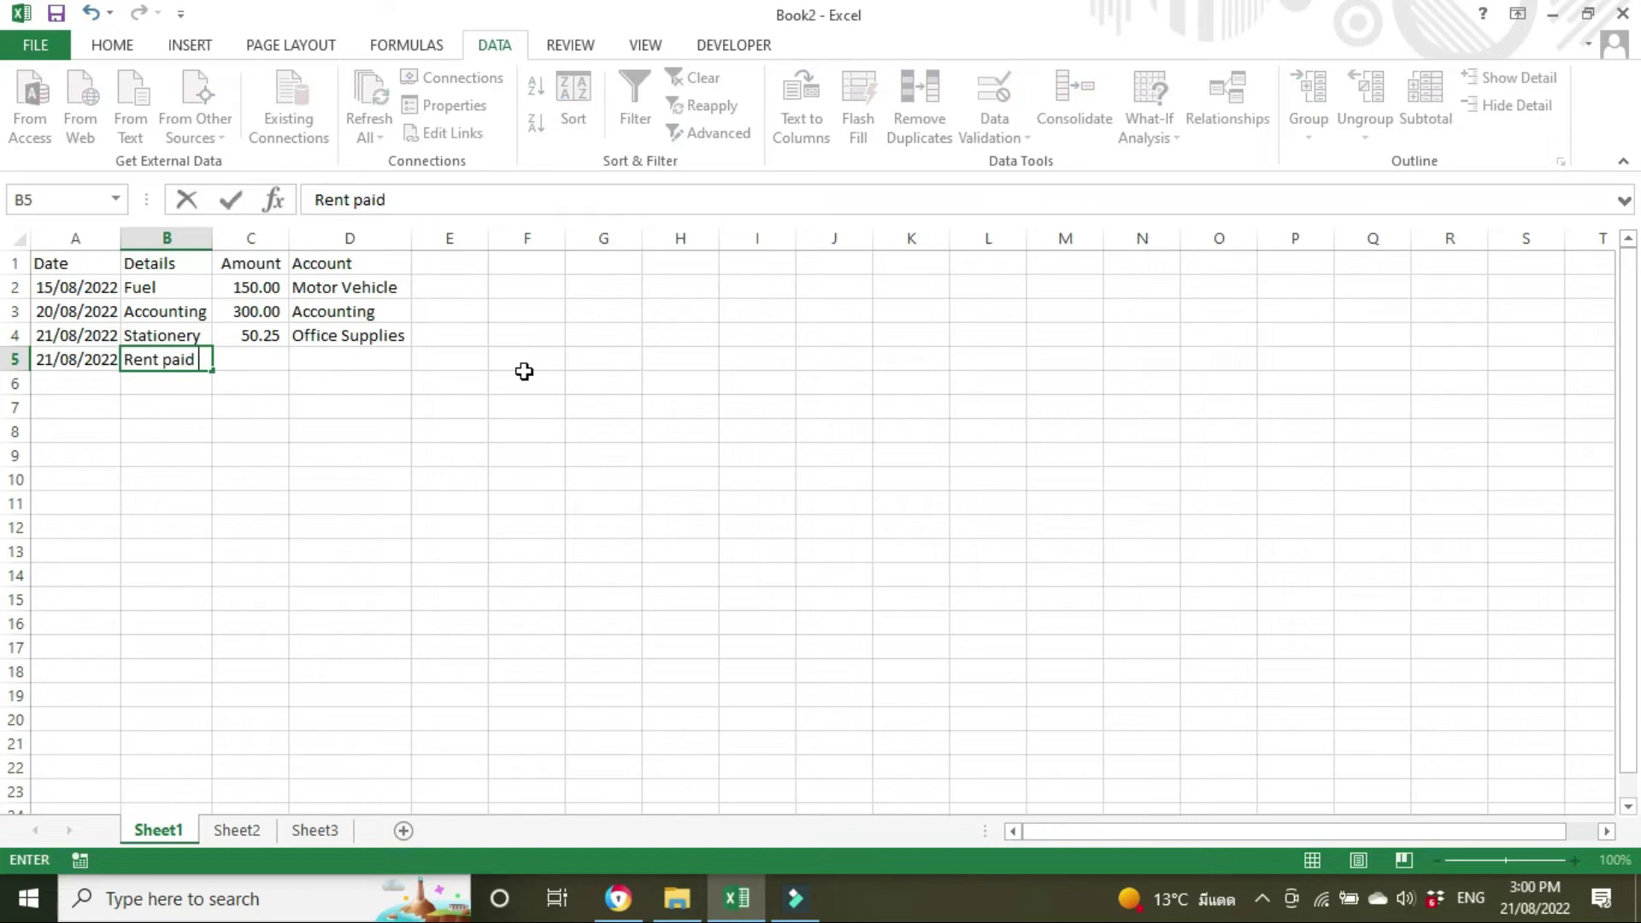
type(" R.Smith")
key("Tab")
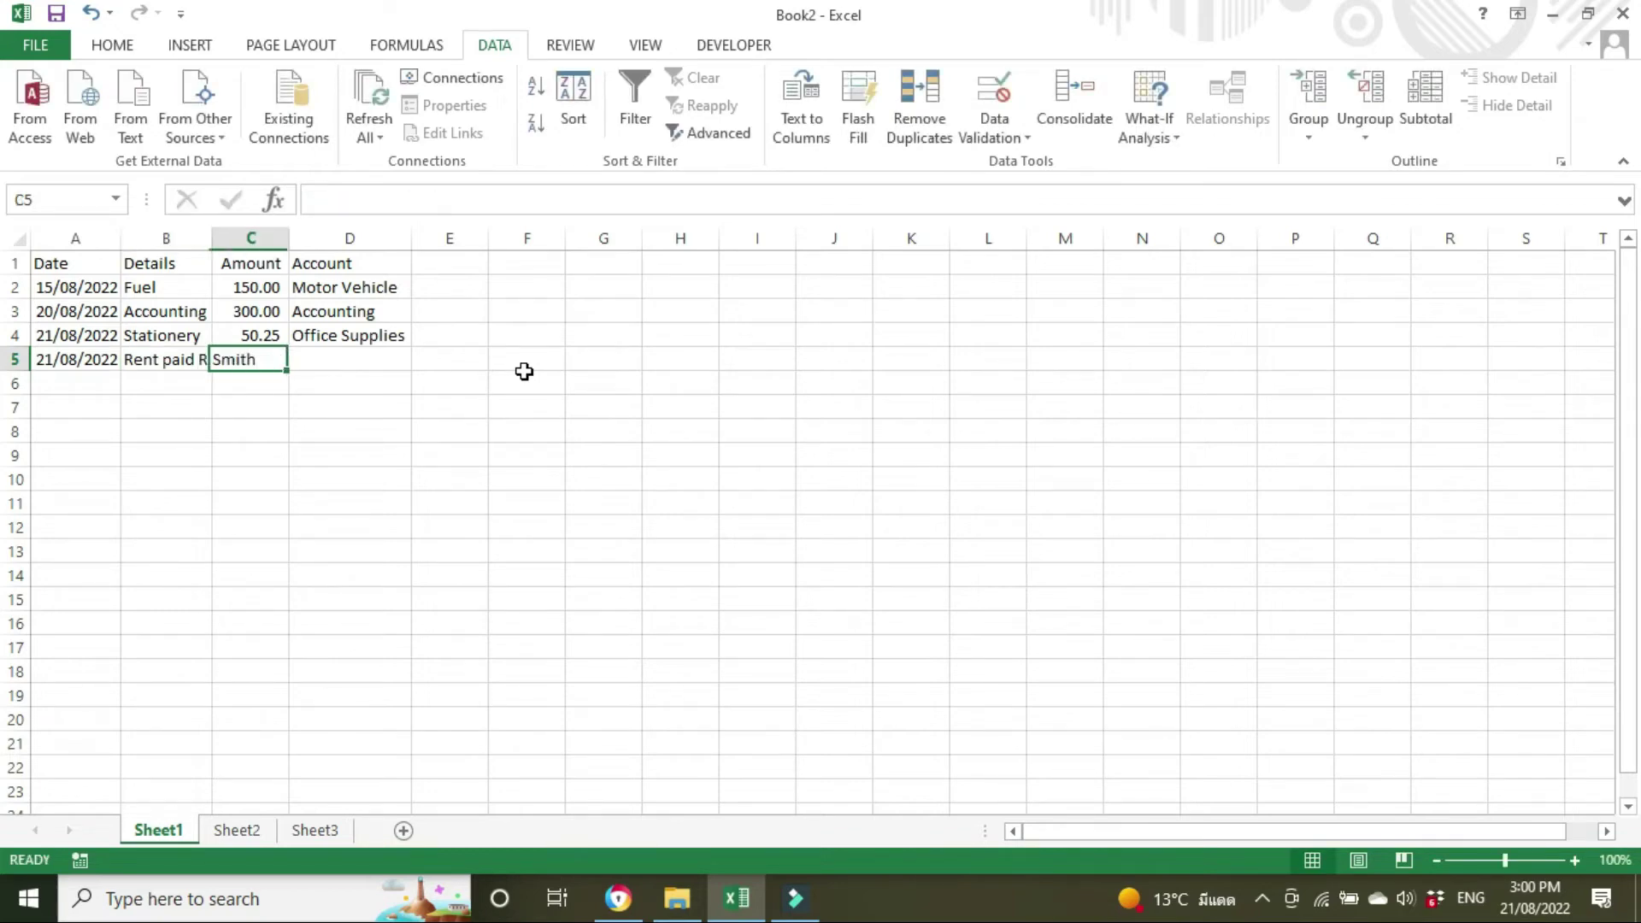
double_click(209, 239)
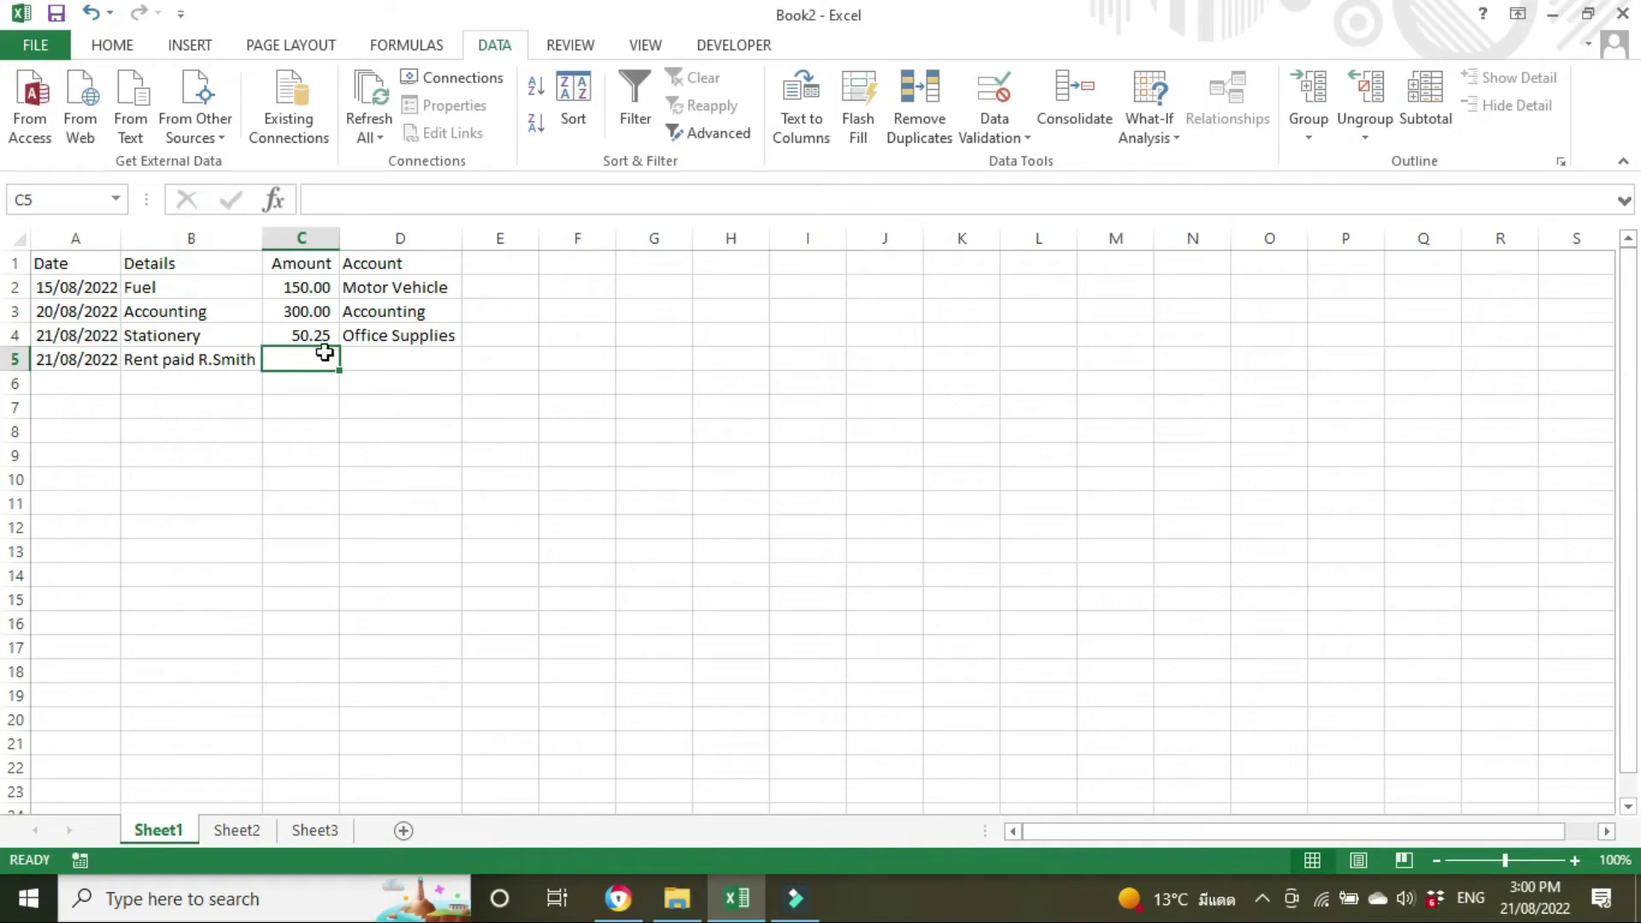
type("1500")
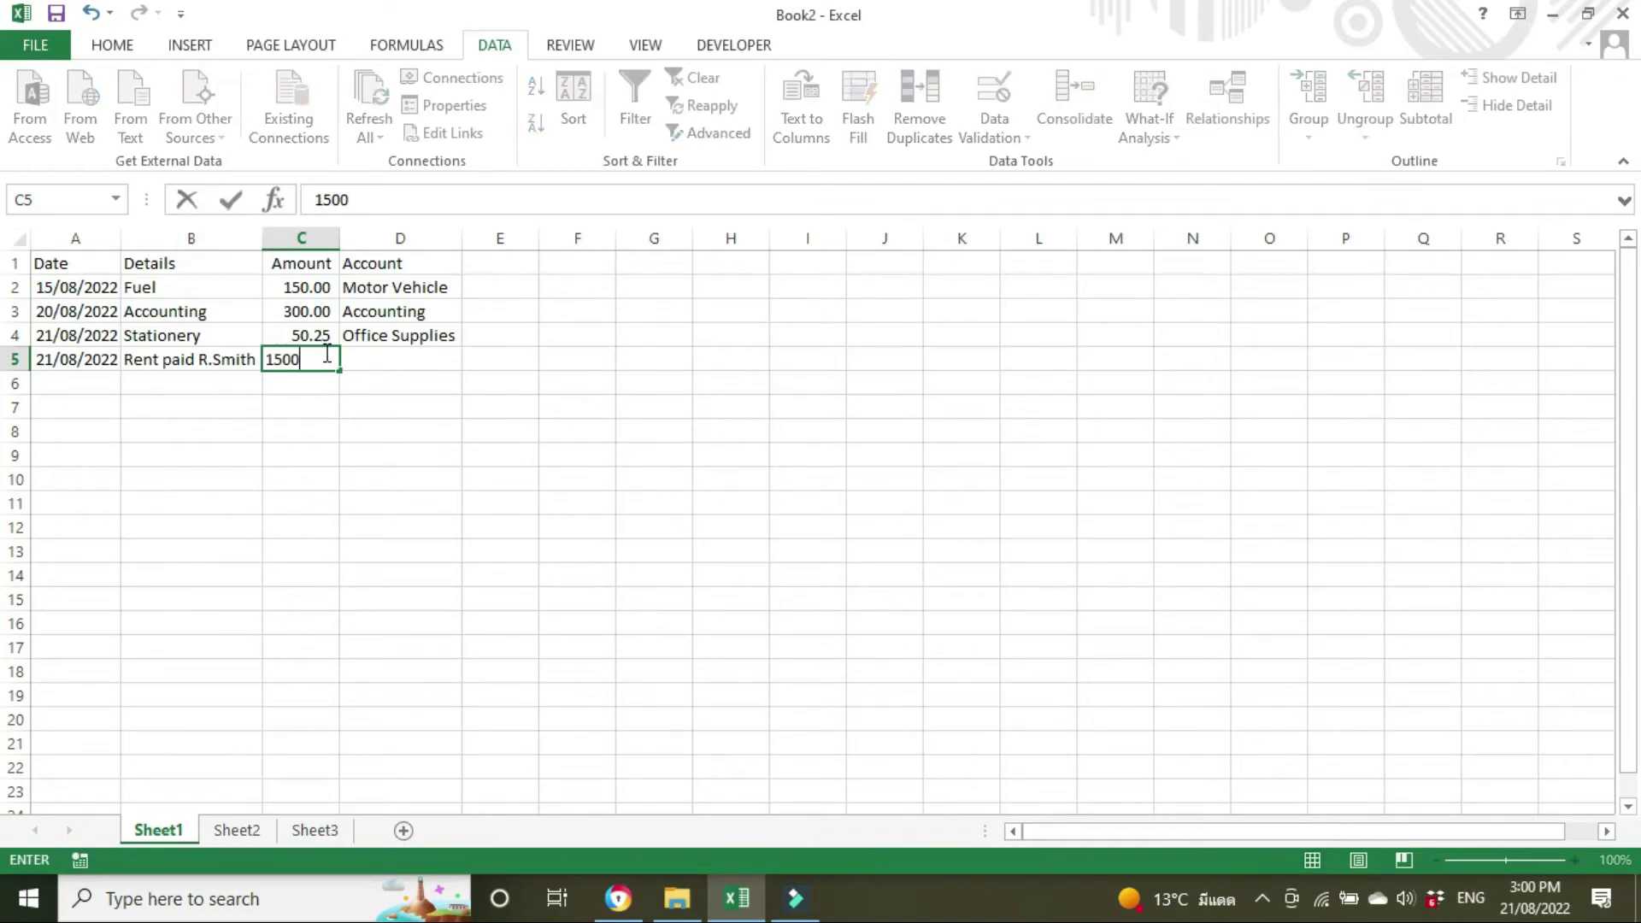
key("Return")
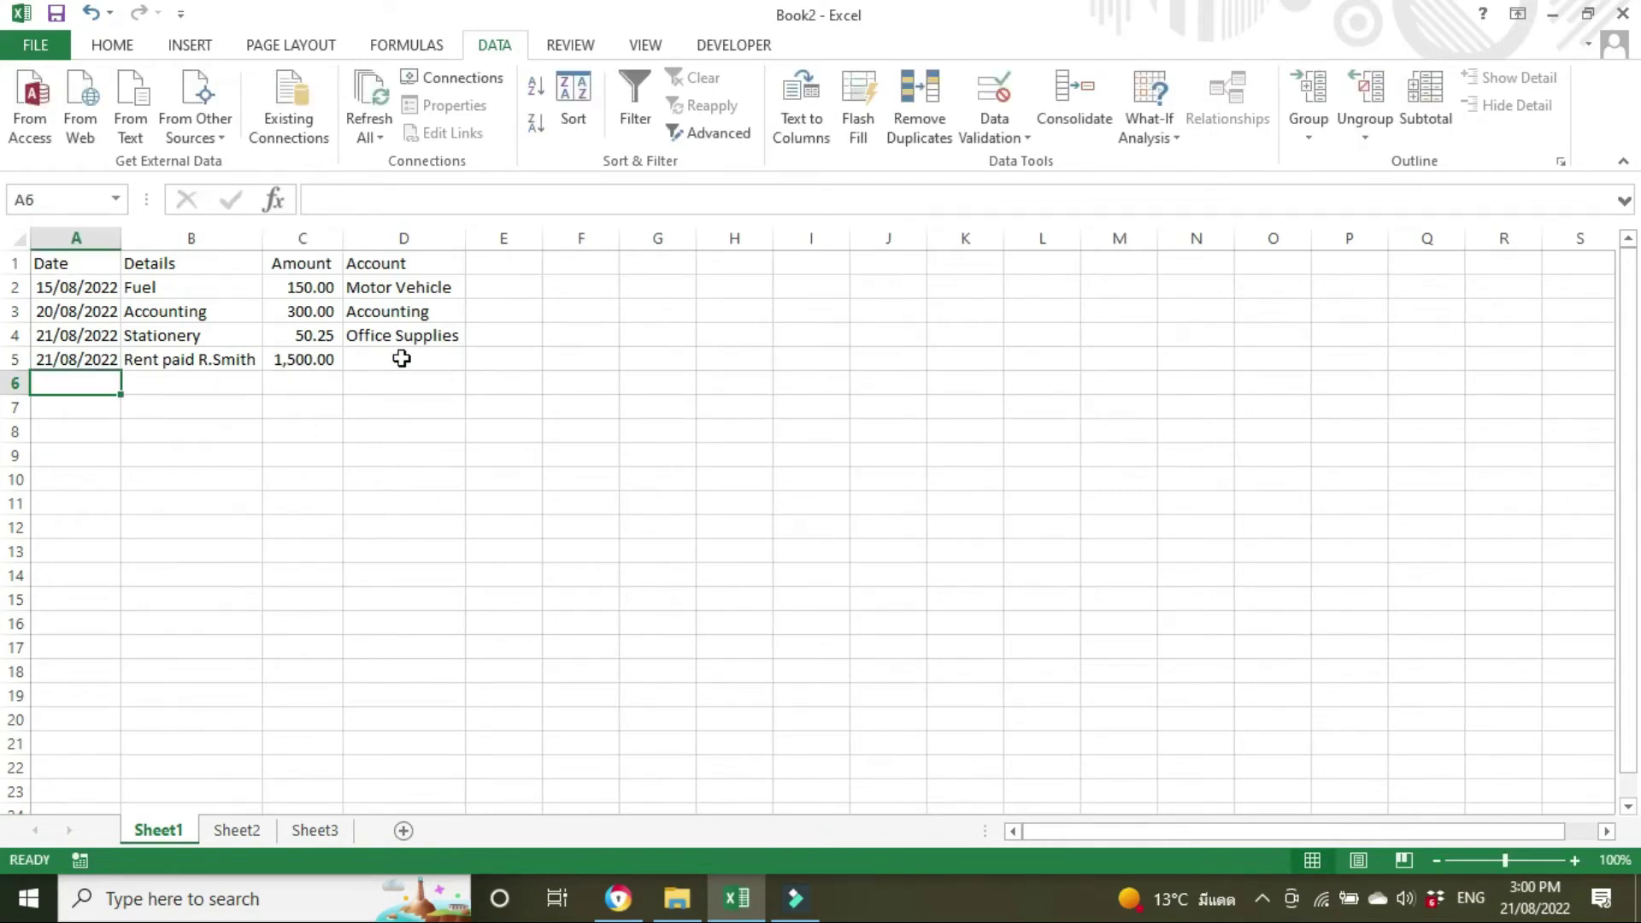
left_click(402, 359)
left_click(476, 359)
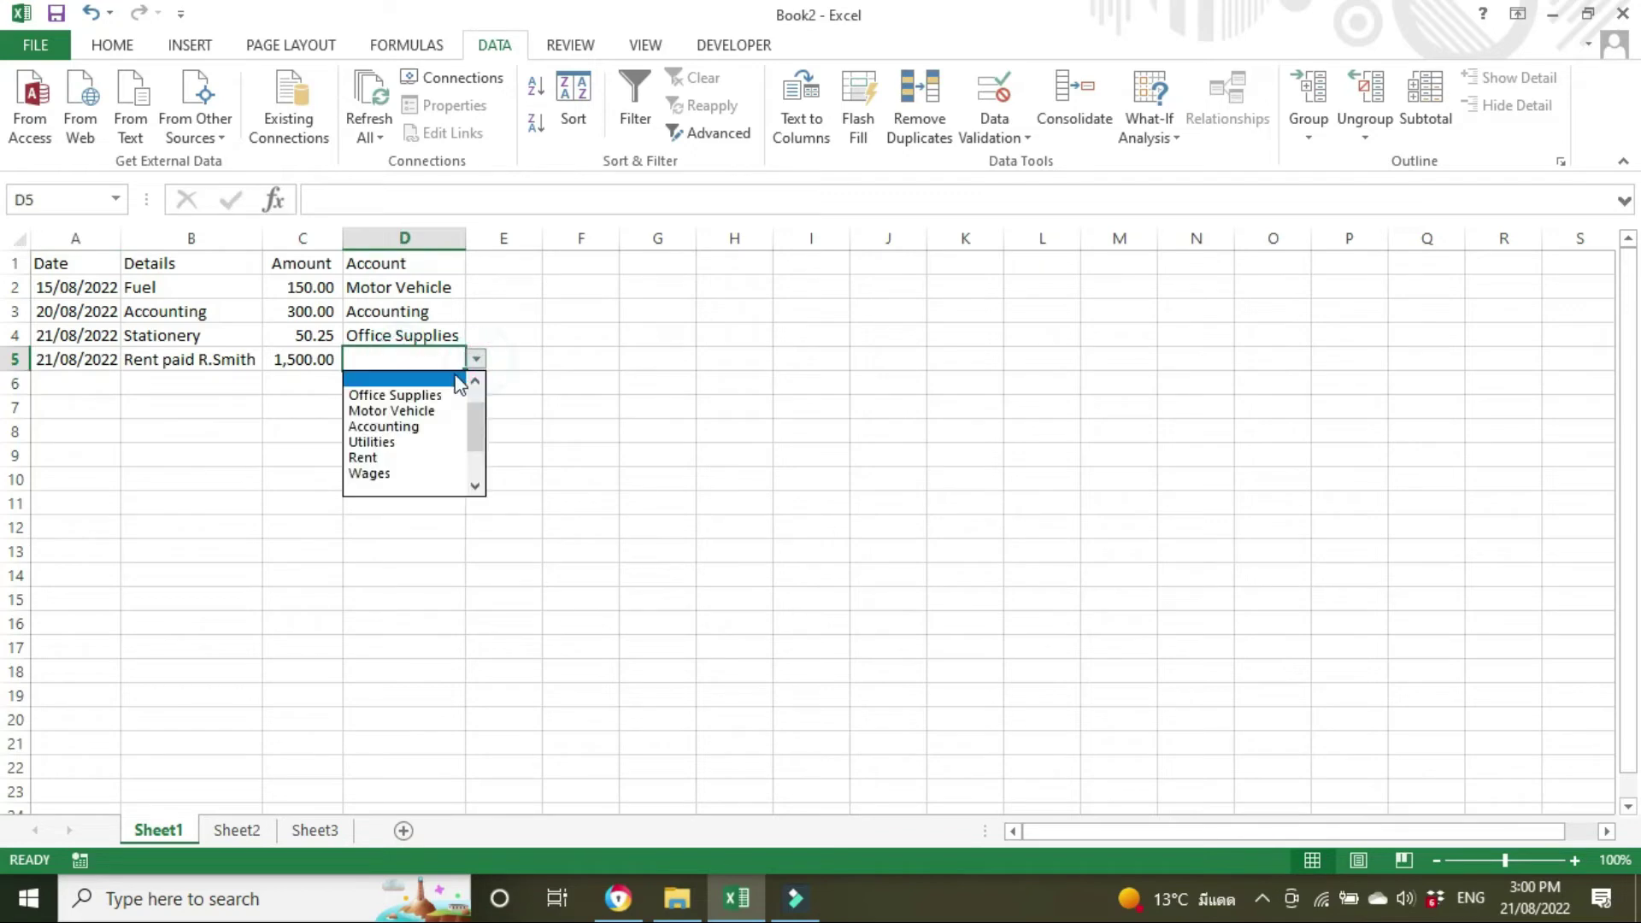
left_click(403, 461)
Add the 21/08/2022 AGL entry of 455.67 in row 6 under the Utilities account
left_click(70, 379)
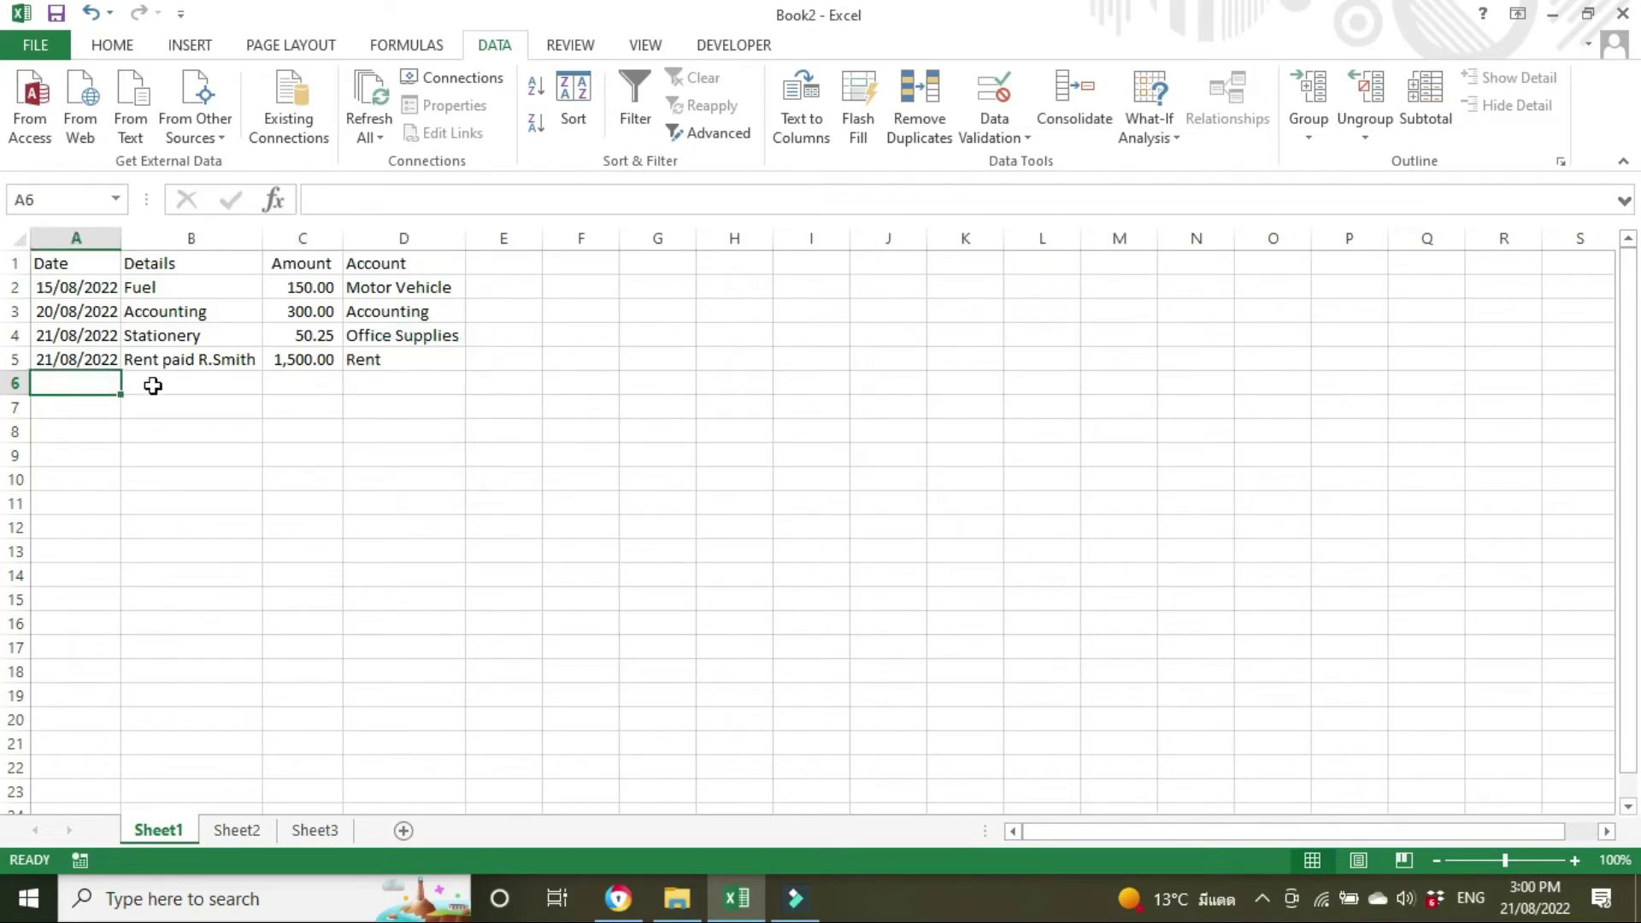
type("21/08/")
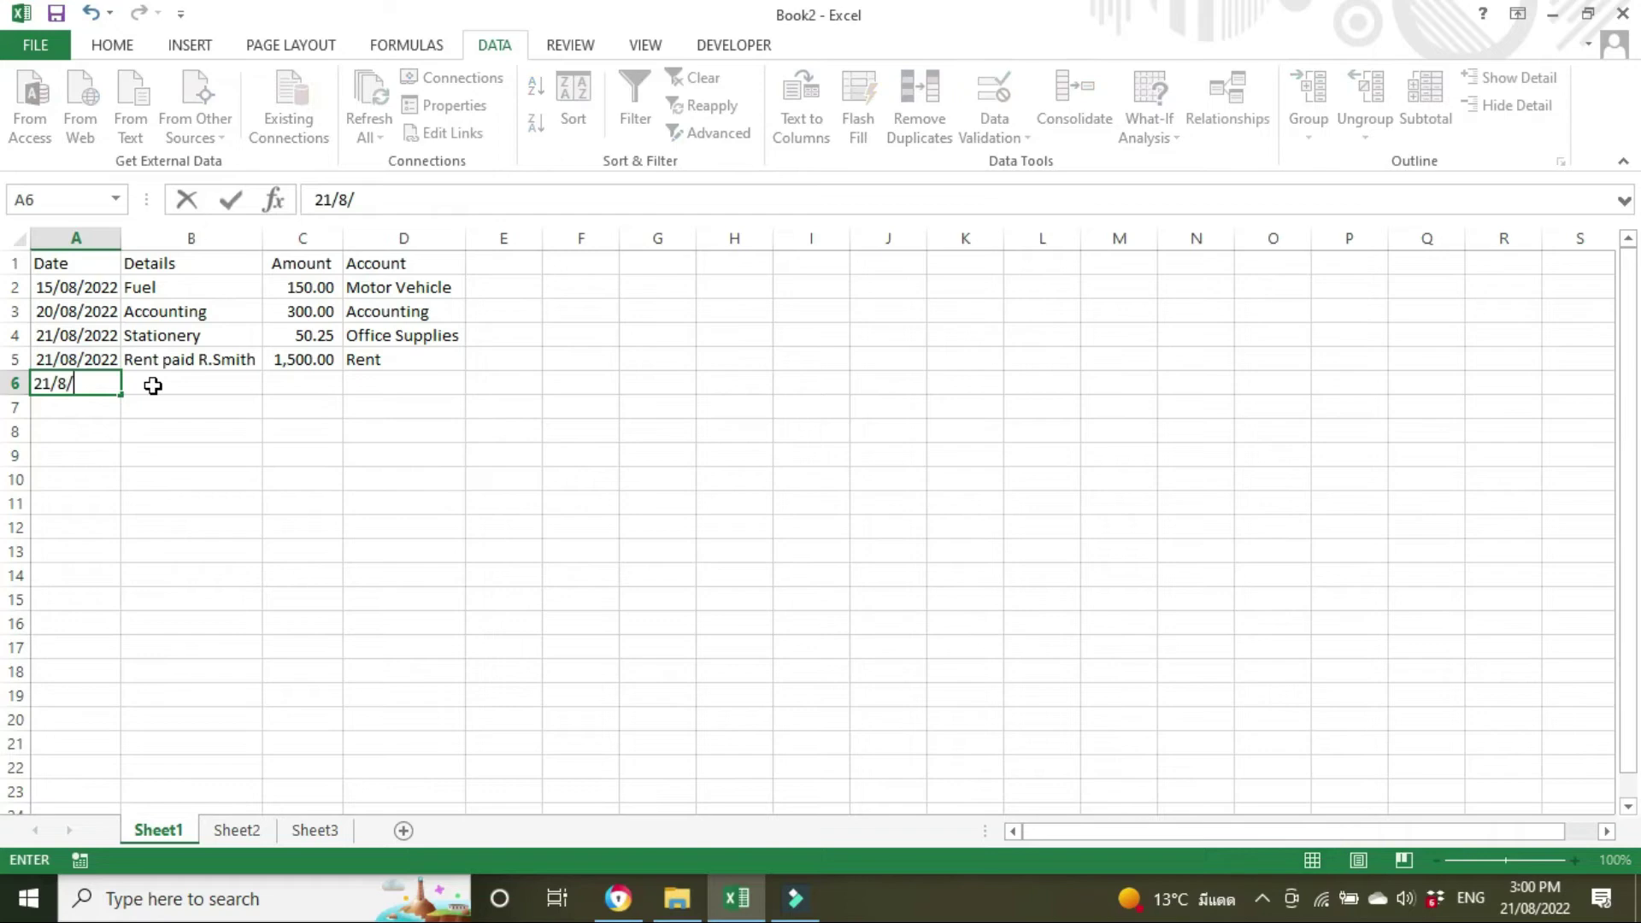
type("202")
left_click(153, 386)
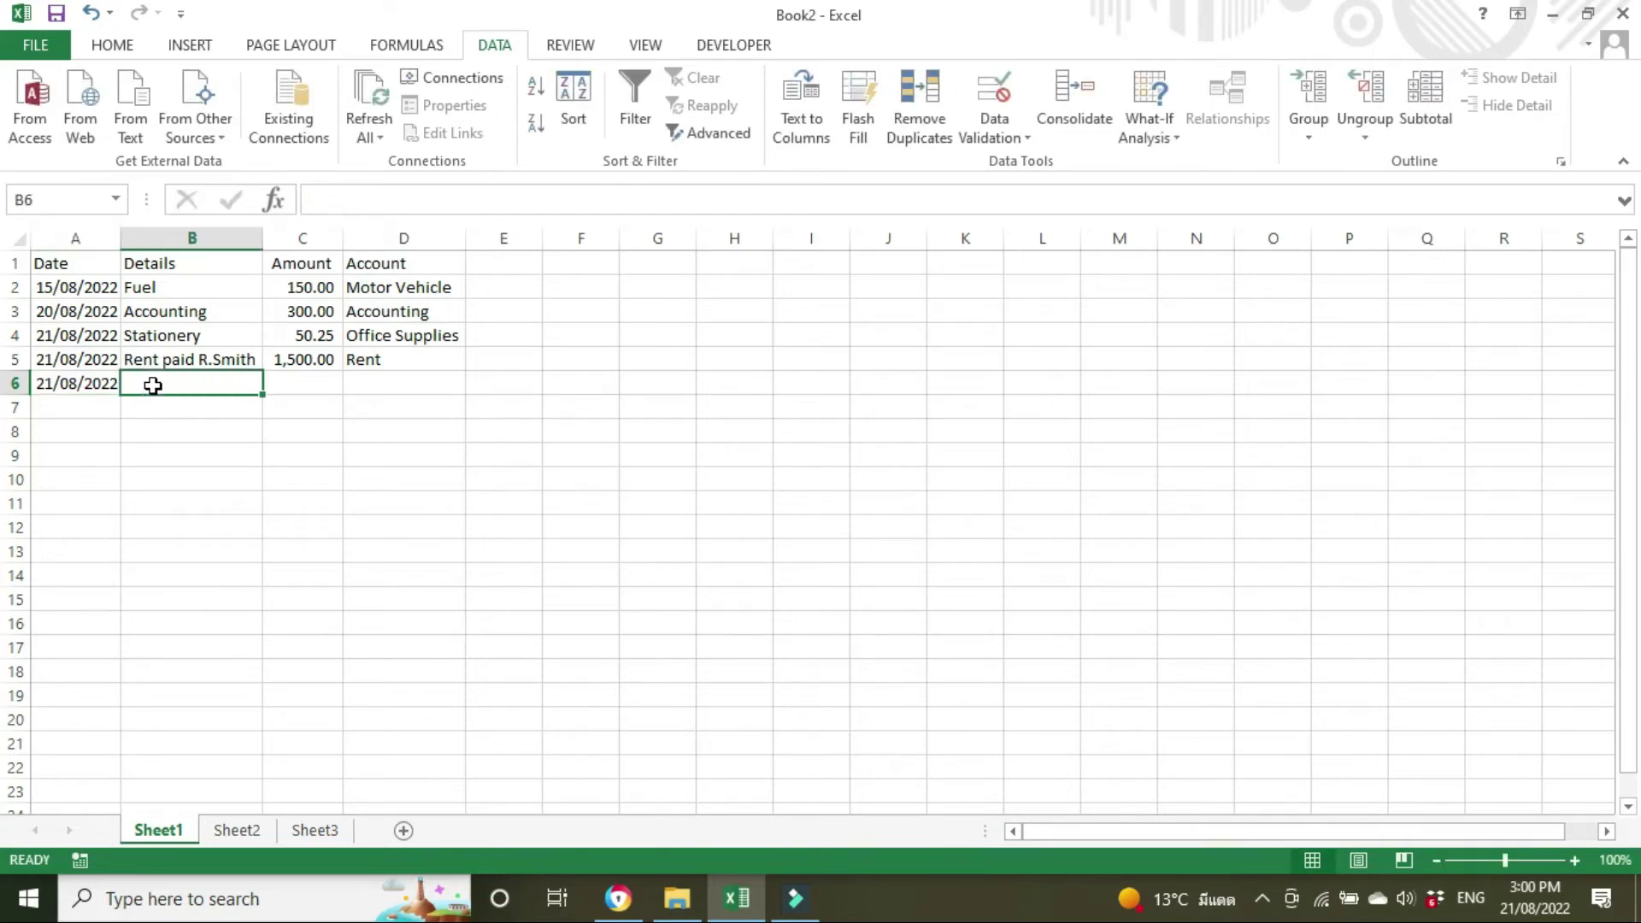
type("AGL")
key("Tab")
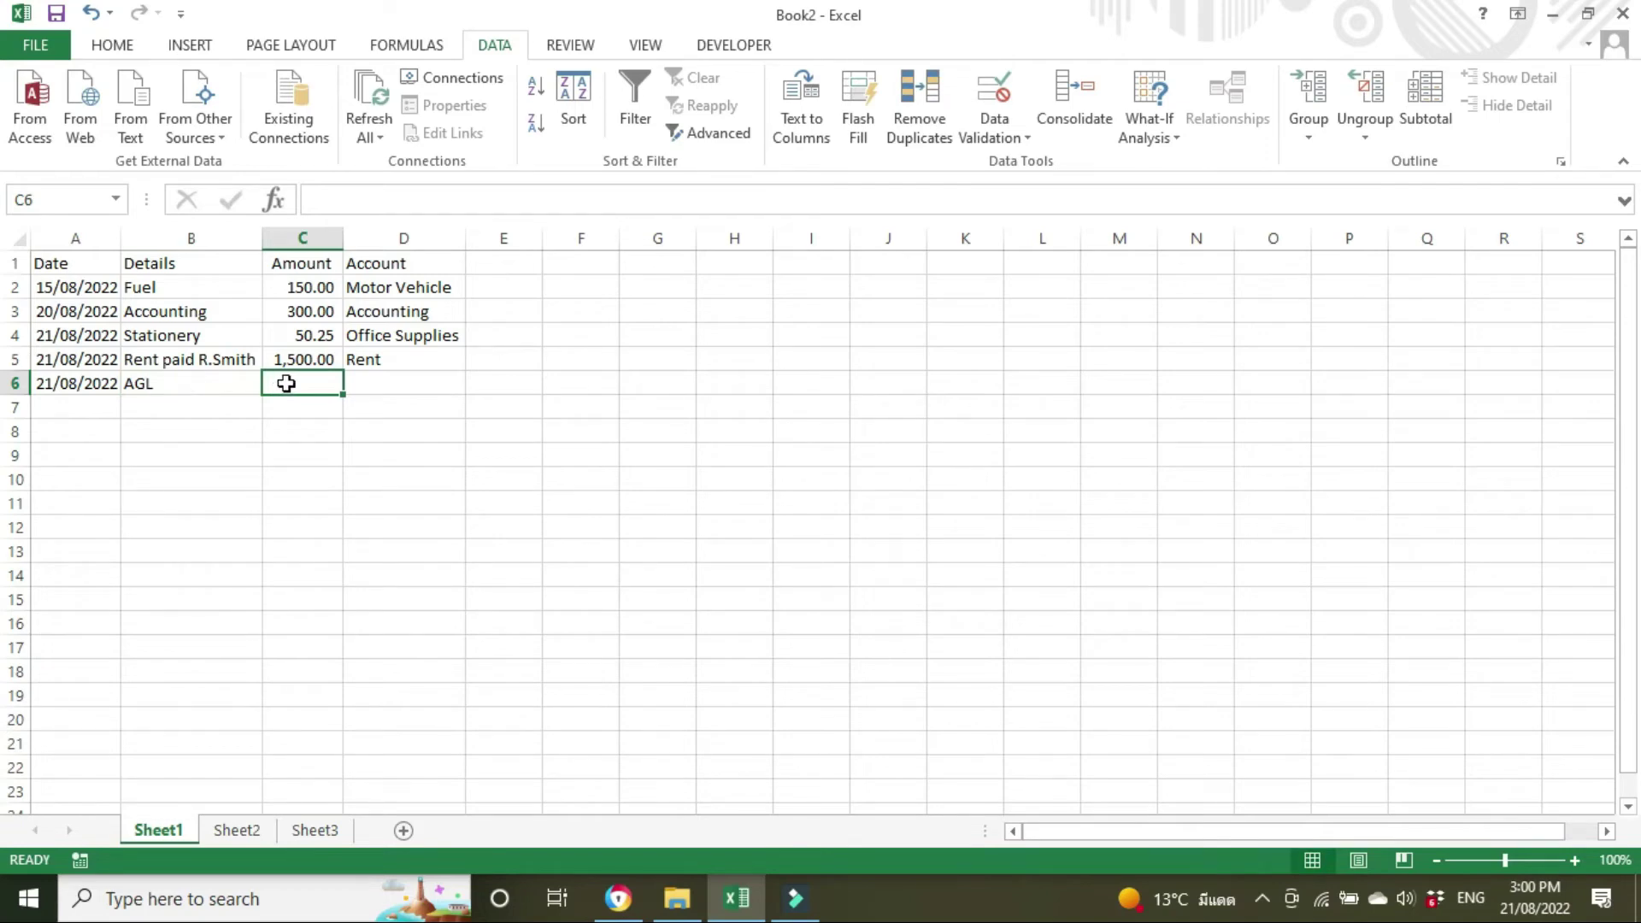
type("455.67")
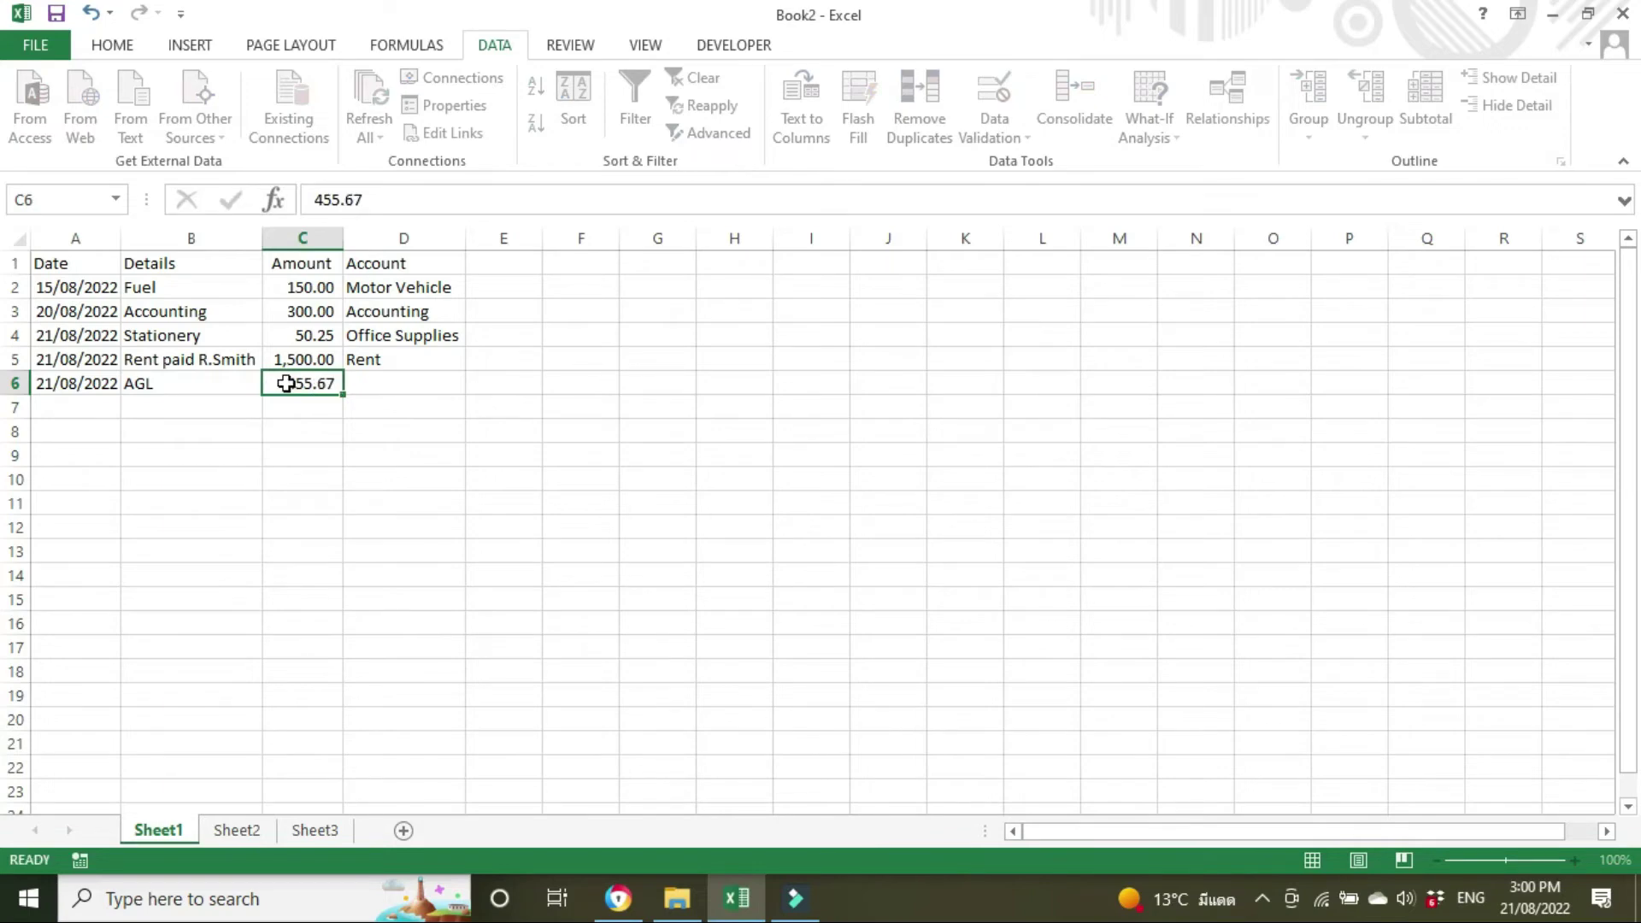
key("Return")
left_click(423, 382)
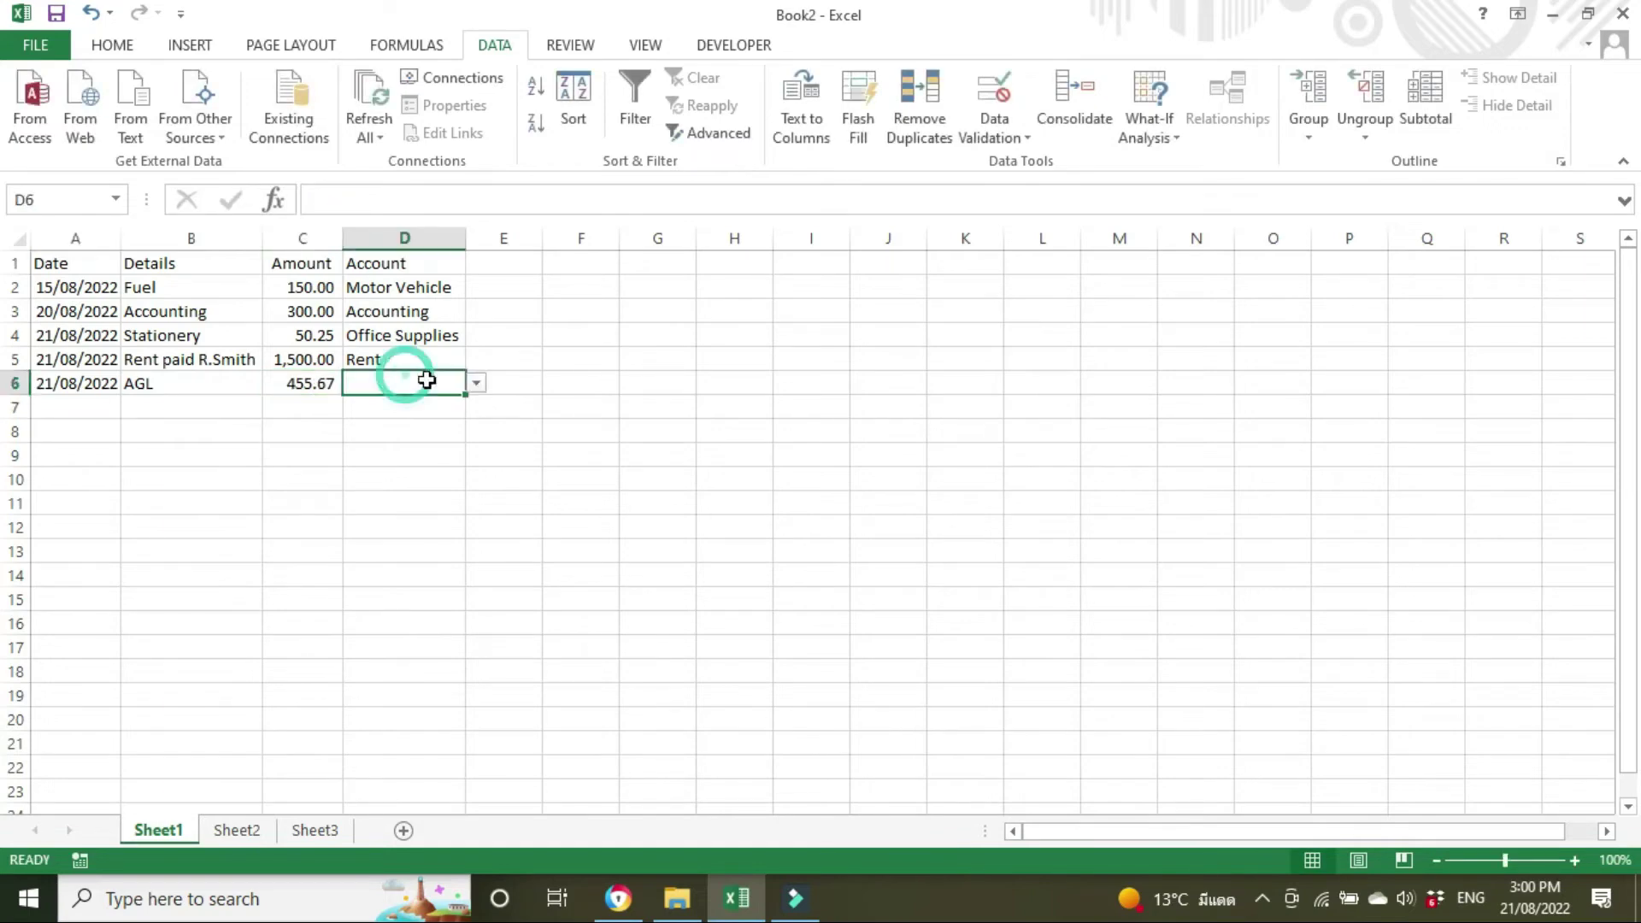
left_click(481, 382)
left_click(434, 387)
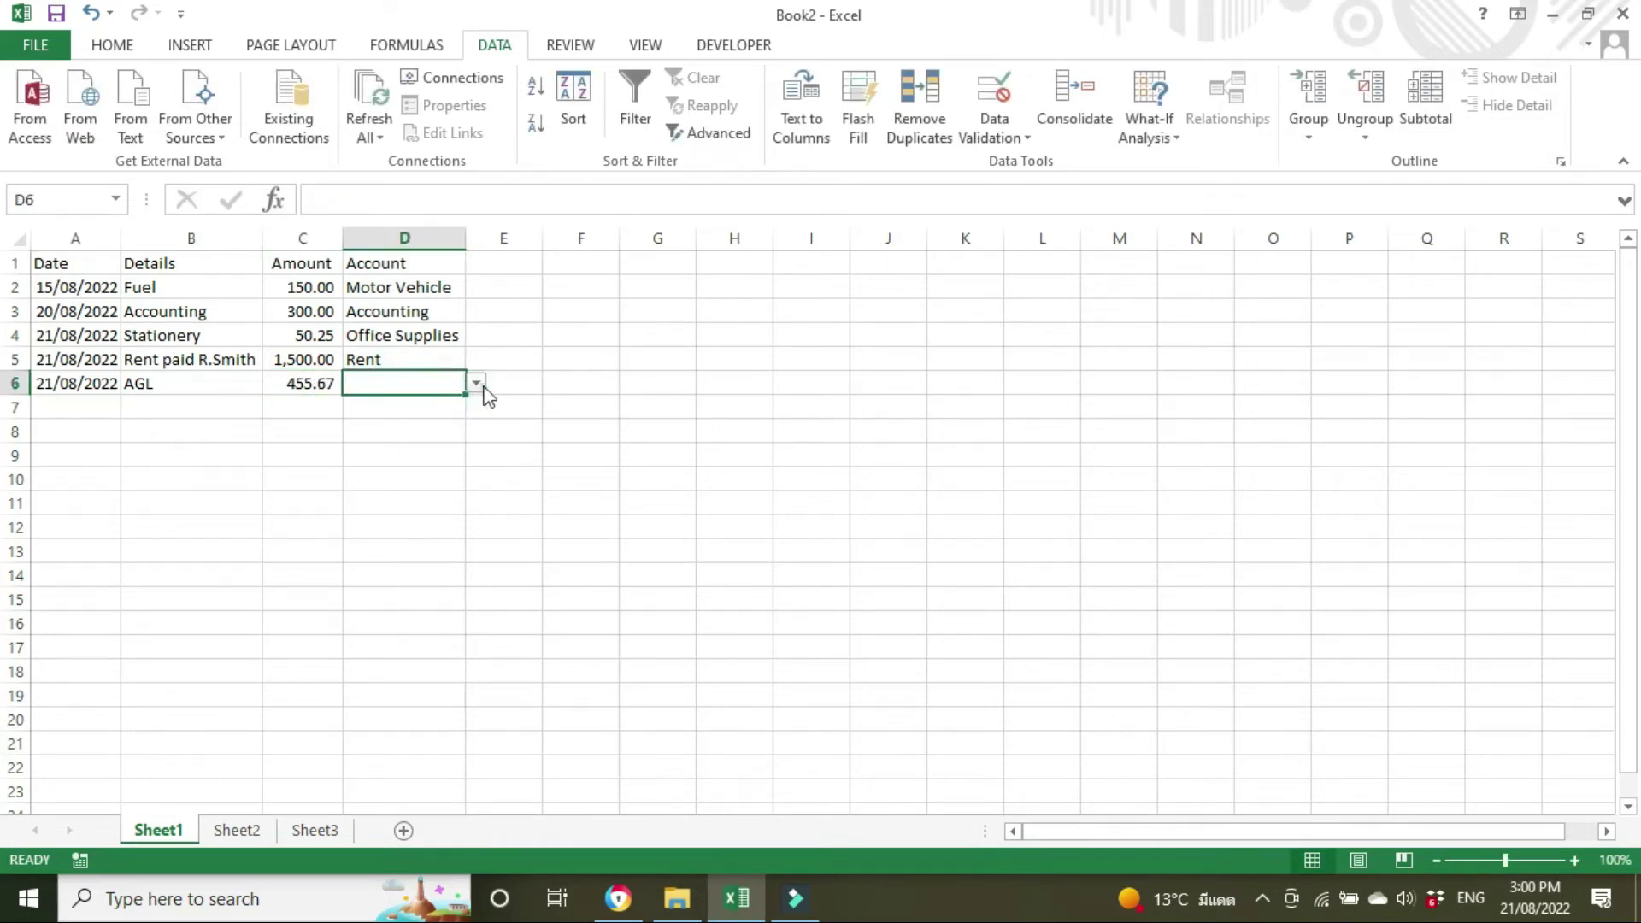
left_click(476, 383)
left_click(422, 466)
left_click(393, 500)
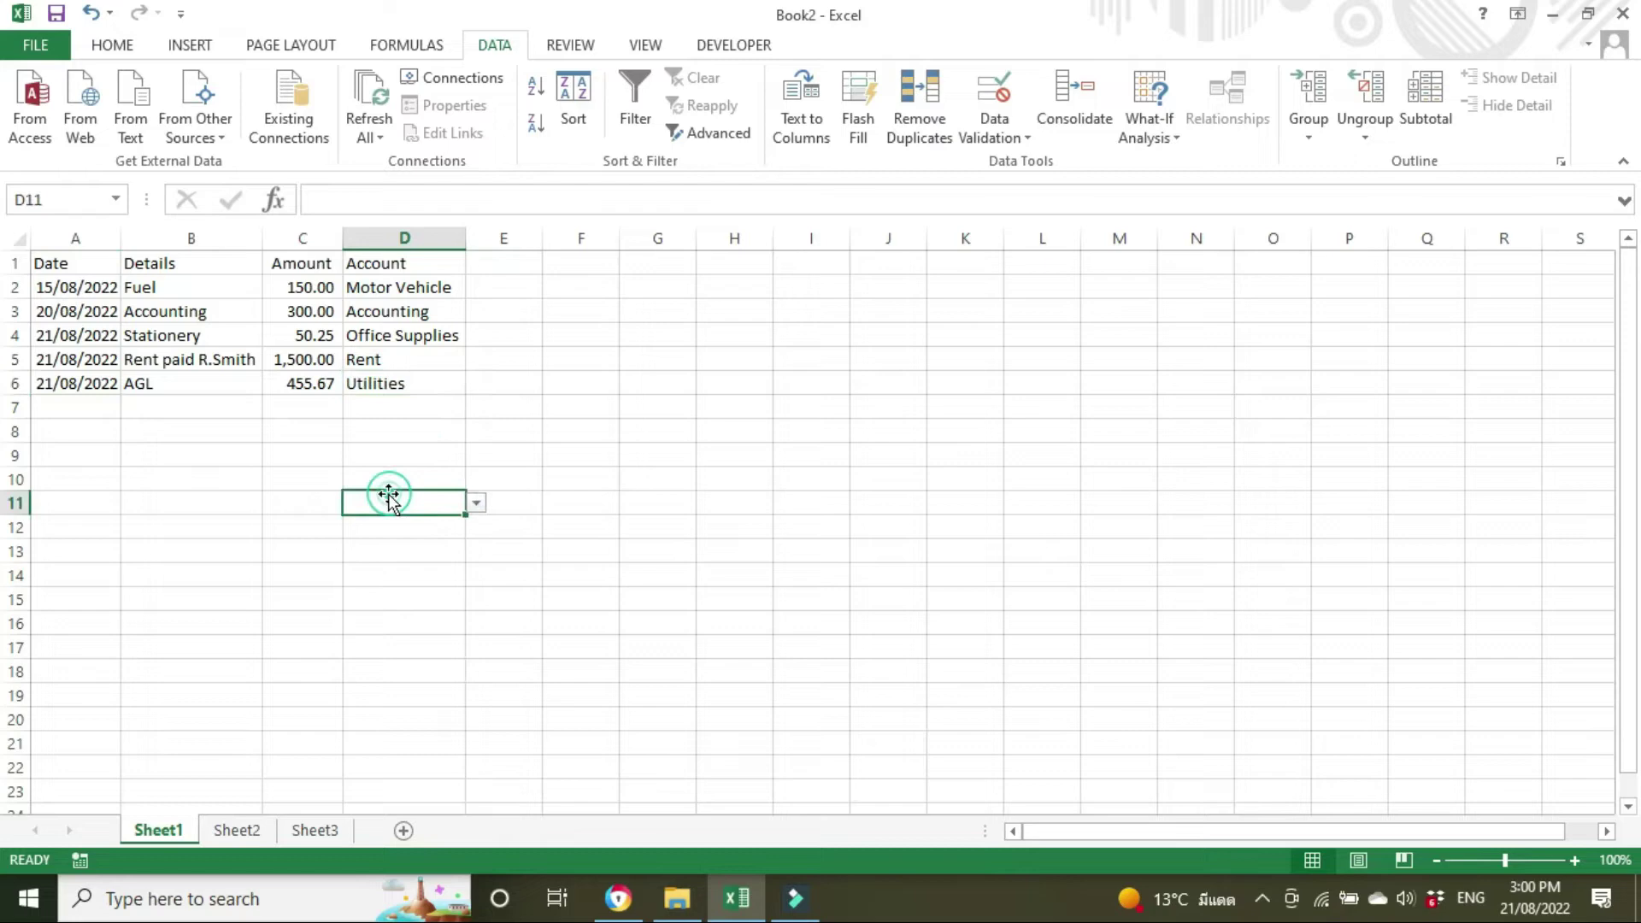
Add the 21/08/2022 MV Repairs entry of 550.00 in row 7 under Motor Vehicle
left_click(77, 408)
type("21")
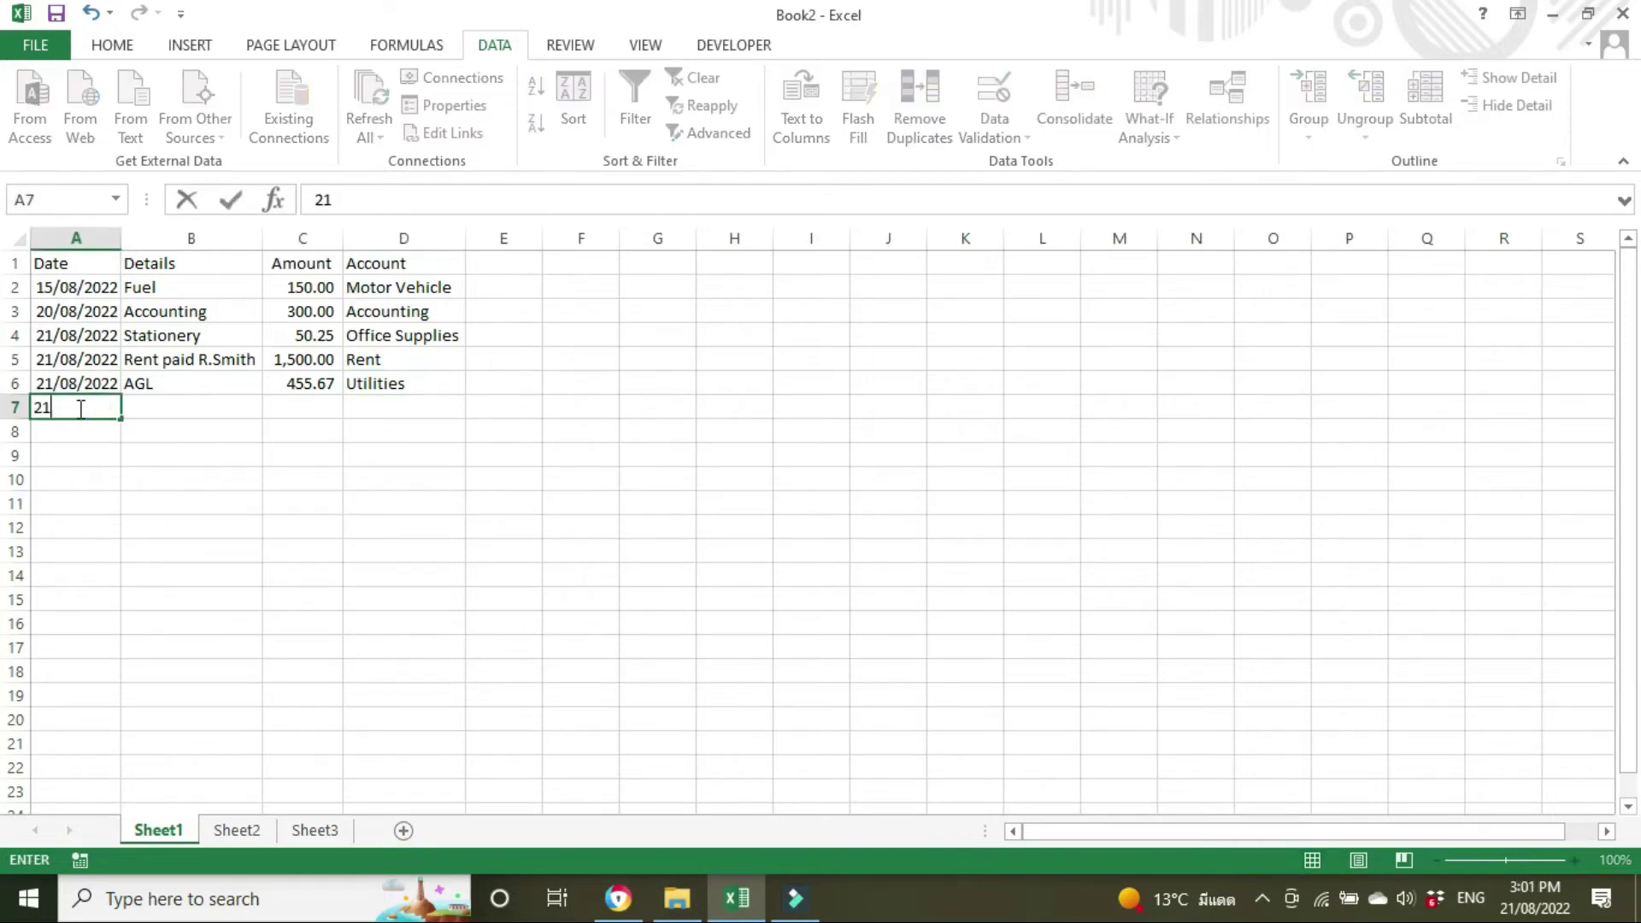
type("/08/202")
key("Tab")
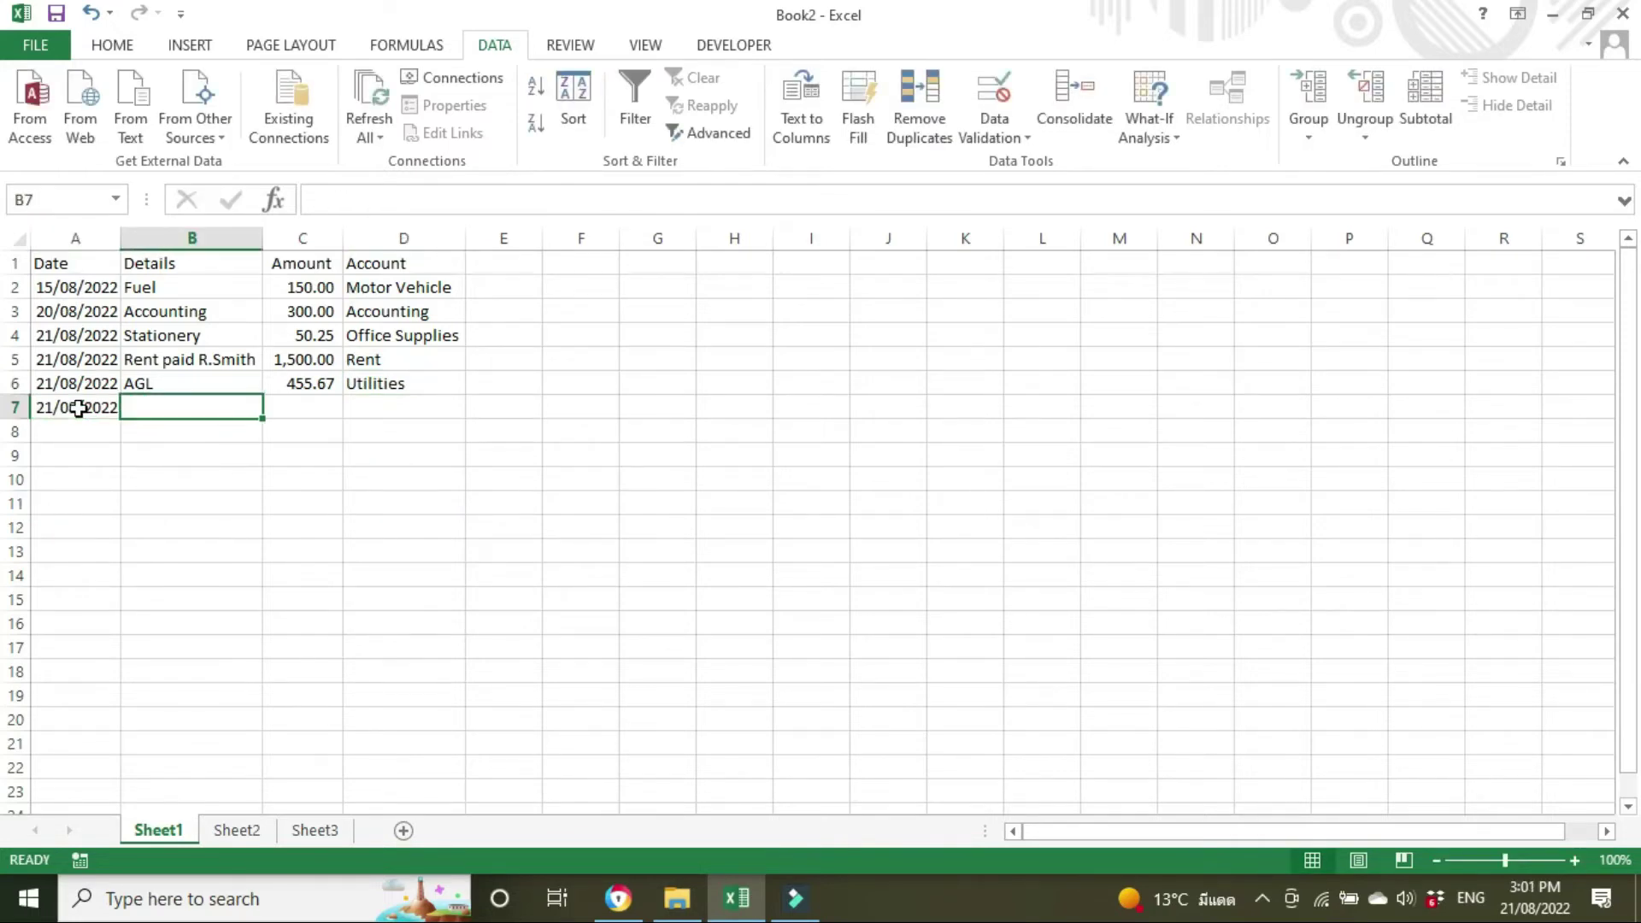
type("Fi")
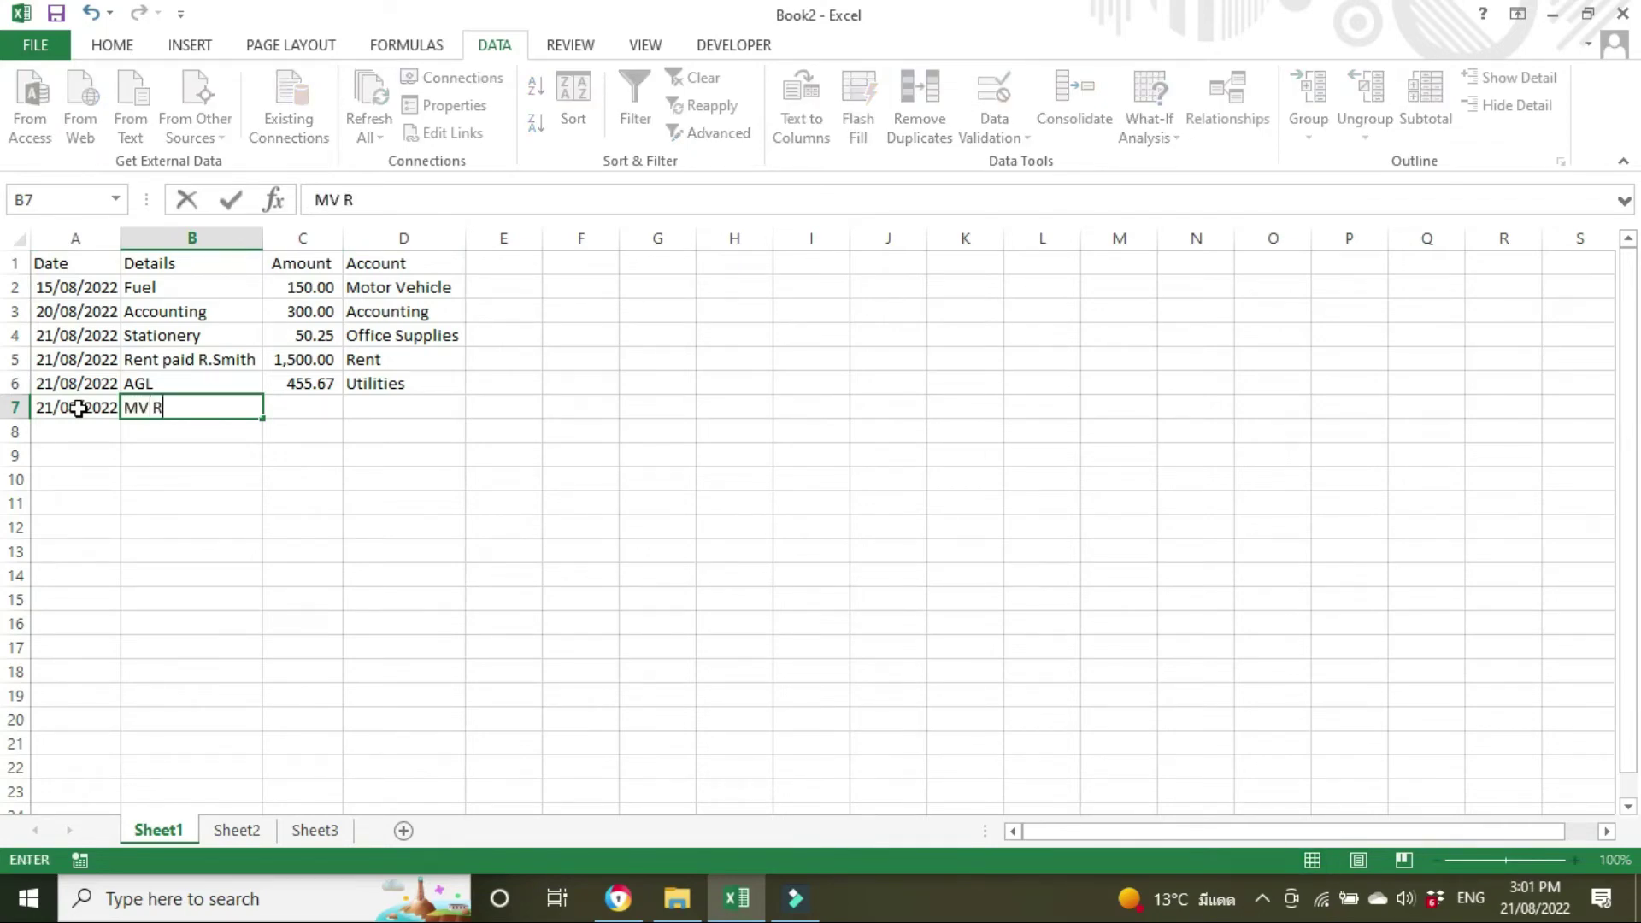
type("epairs")
key("Tab")
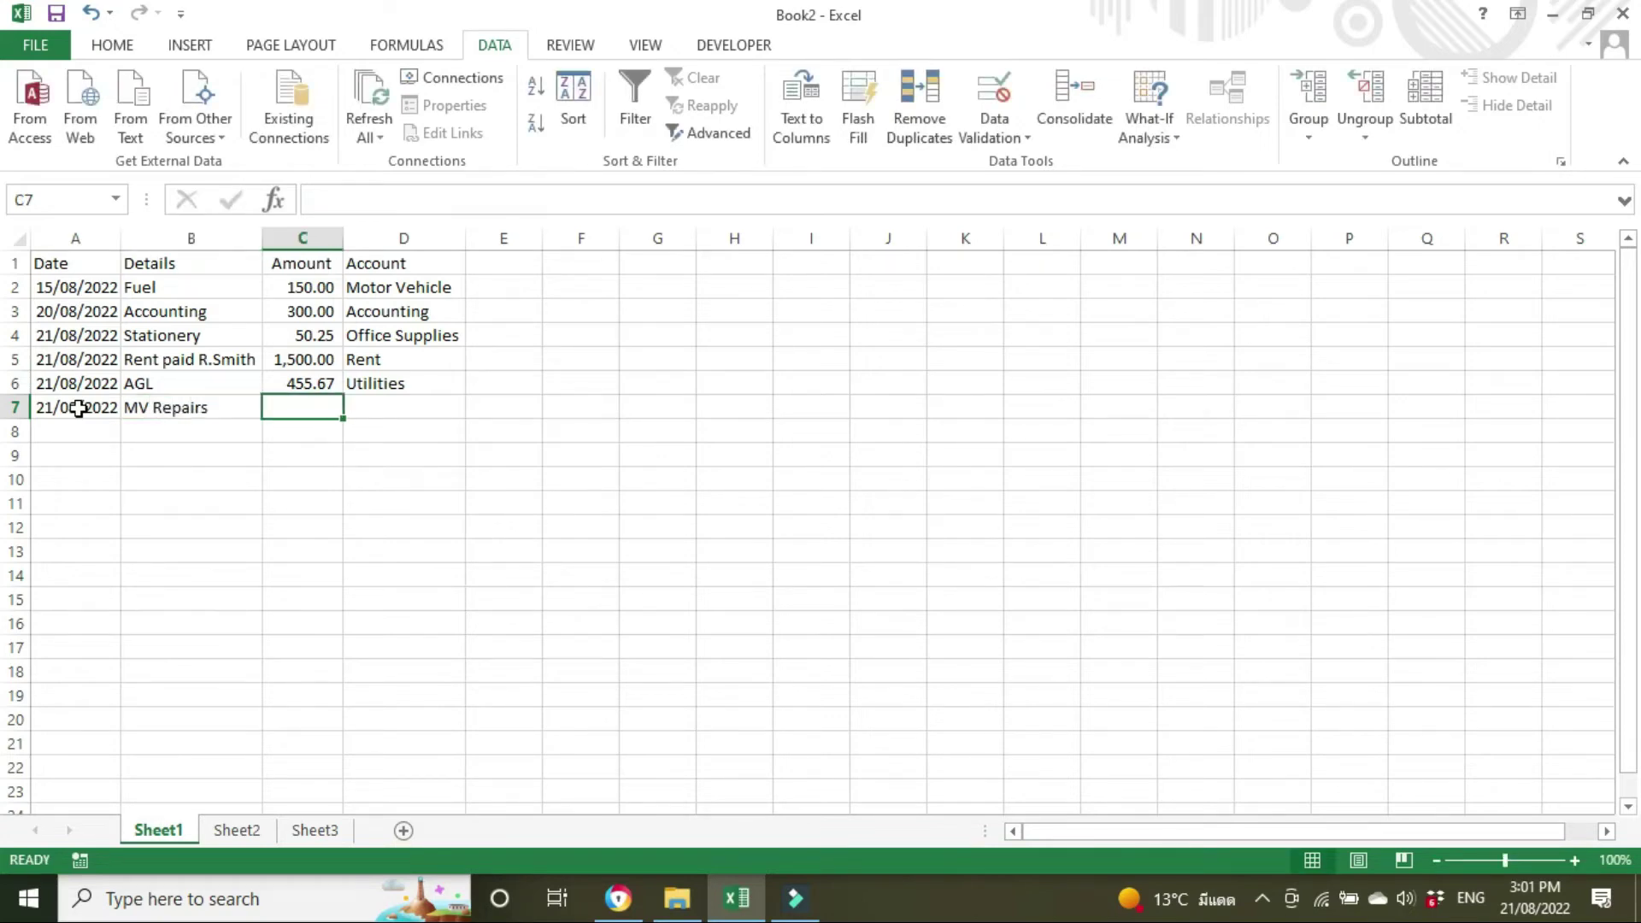
type("550")
key("Tab")
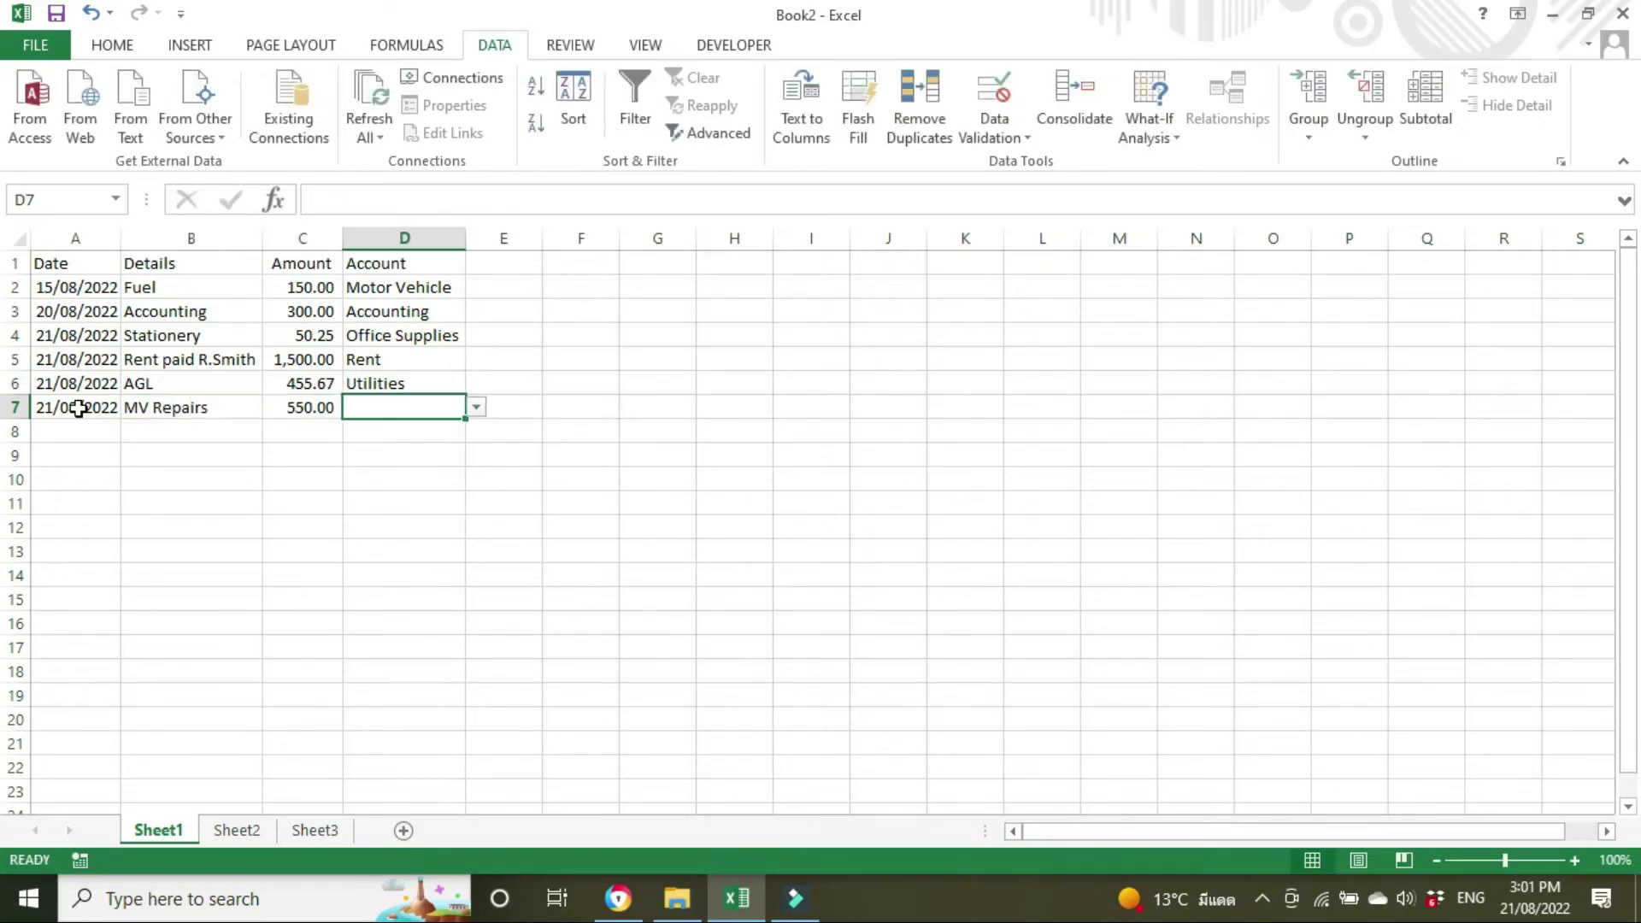
left_click(477, 414)
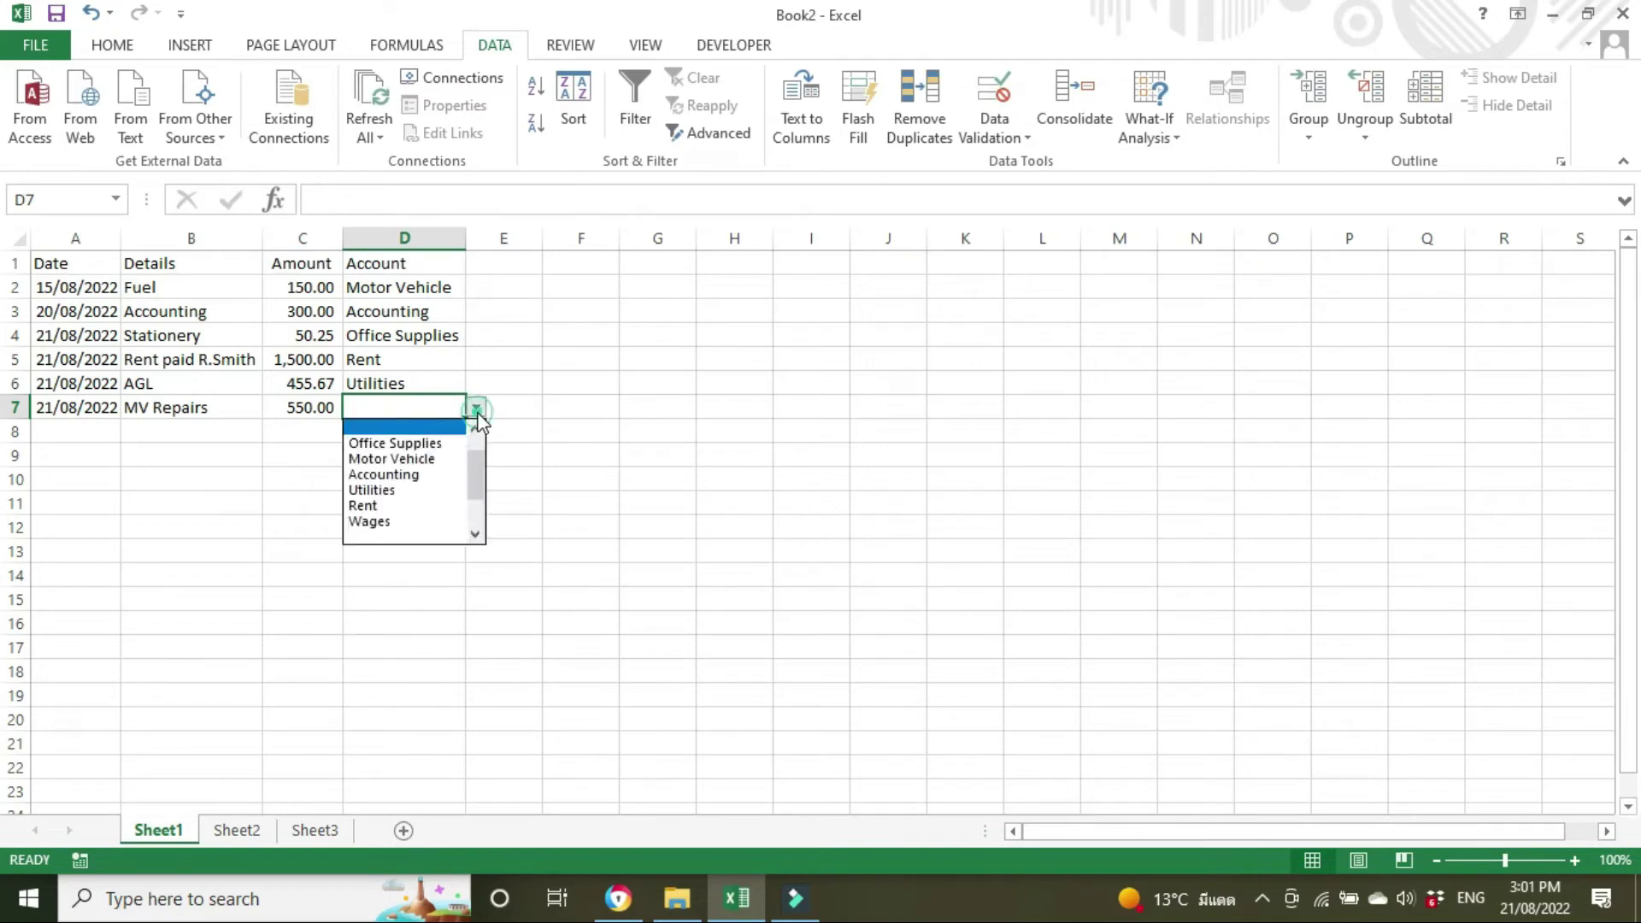
left_click(427, 459)
left_click(639, 520)
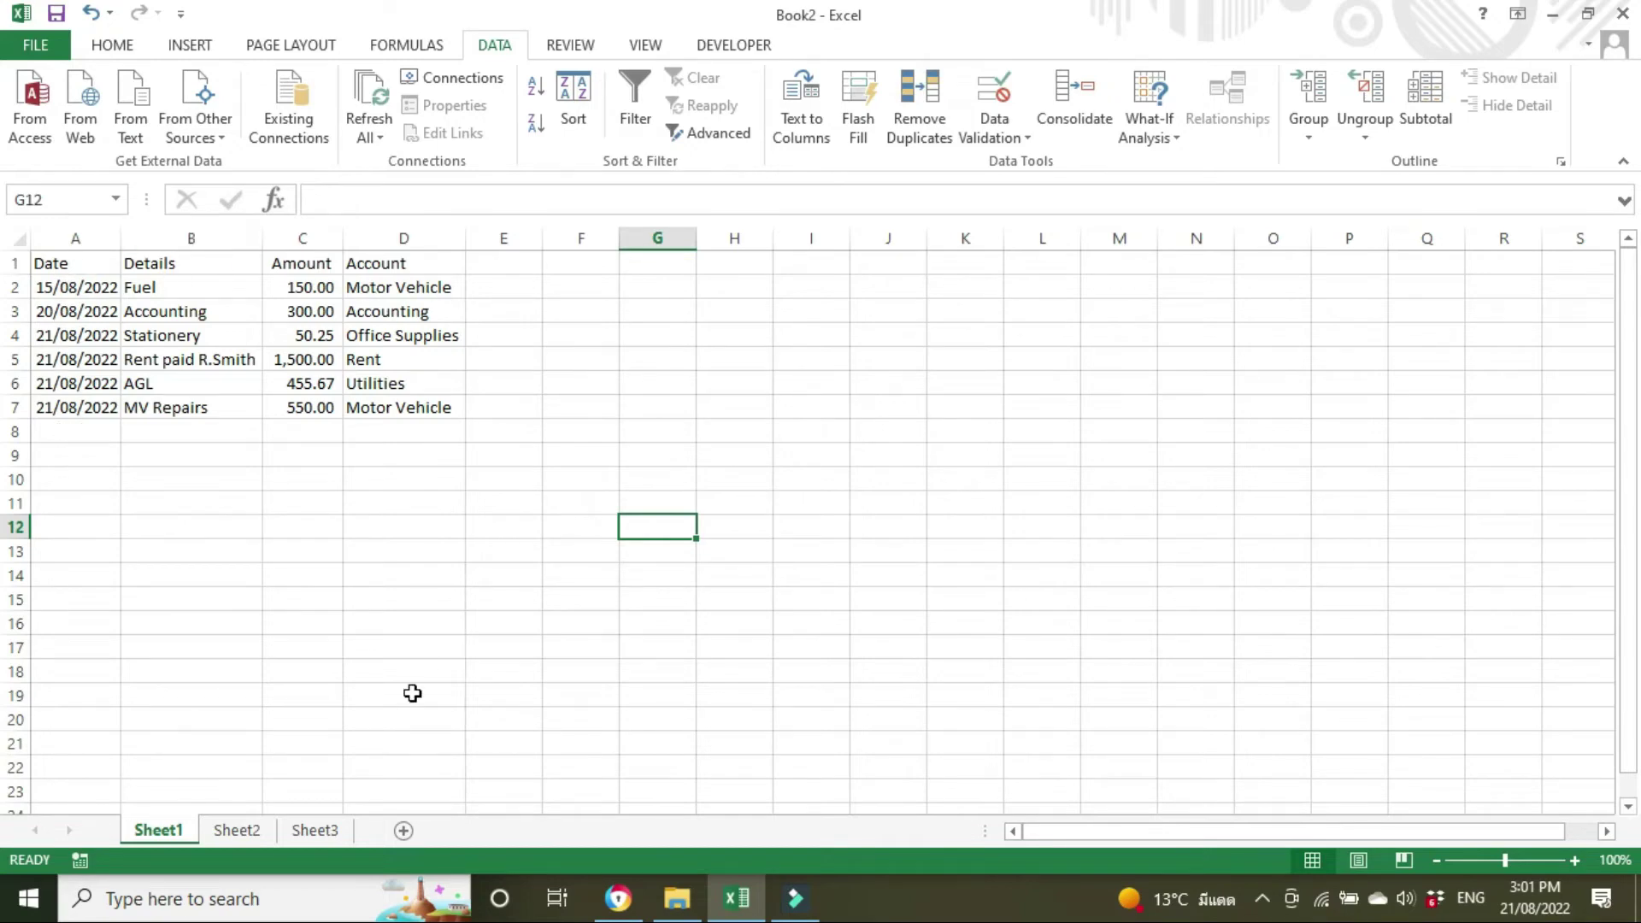
Insert a new Sheet4 and move it to the front of the workbook
left_click(403, 831)
left_click_drag(237, 830, 126, 829)
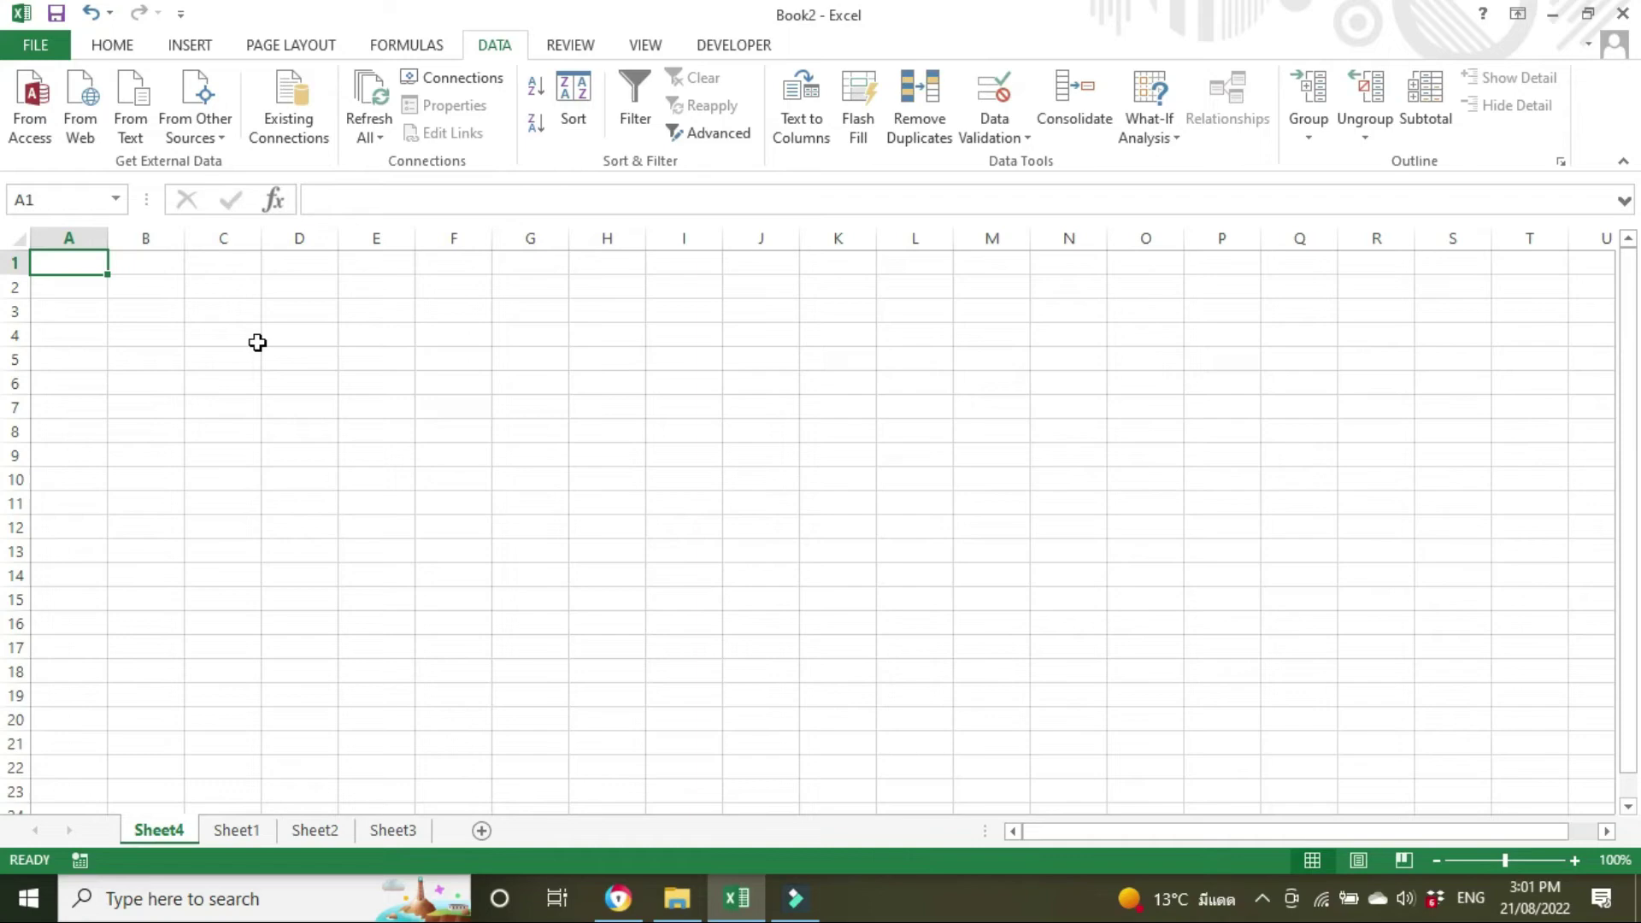
key("Down")
Enter Sales A, Sales B, Motor Vehicle and Accounting in A2, A3, A5 and A6, clearing B5
type("Sa")
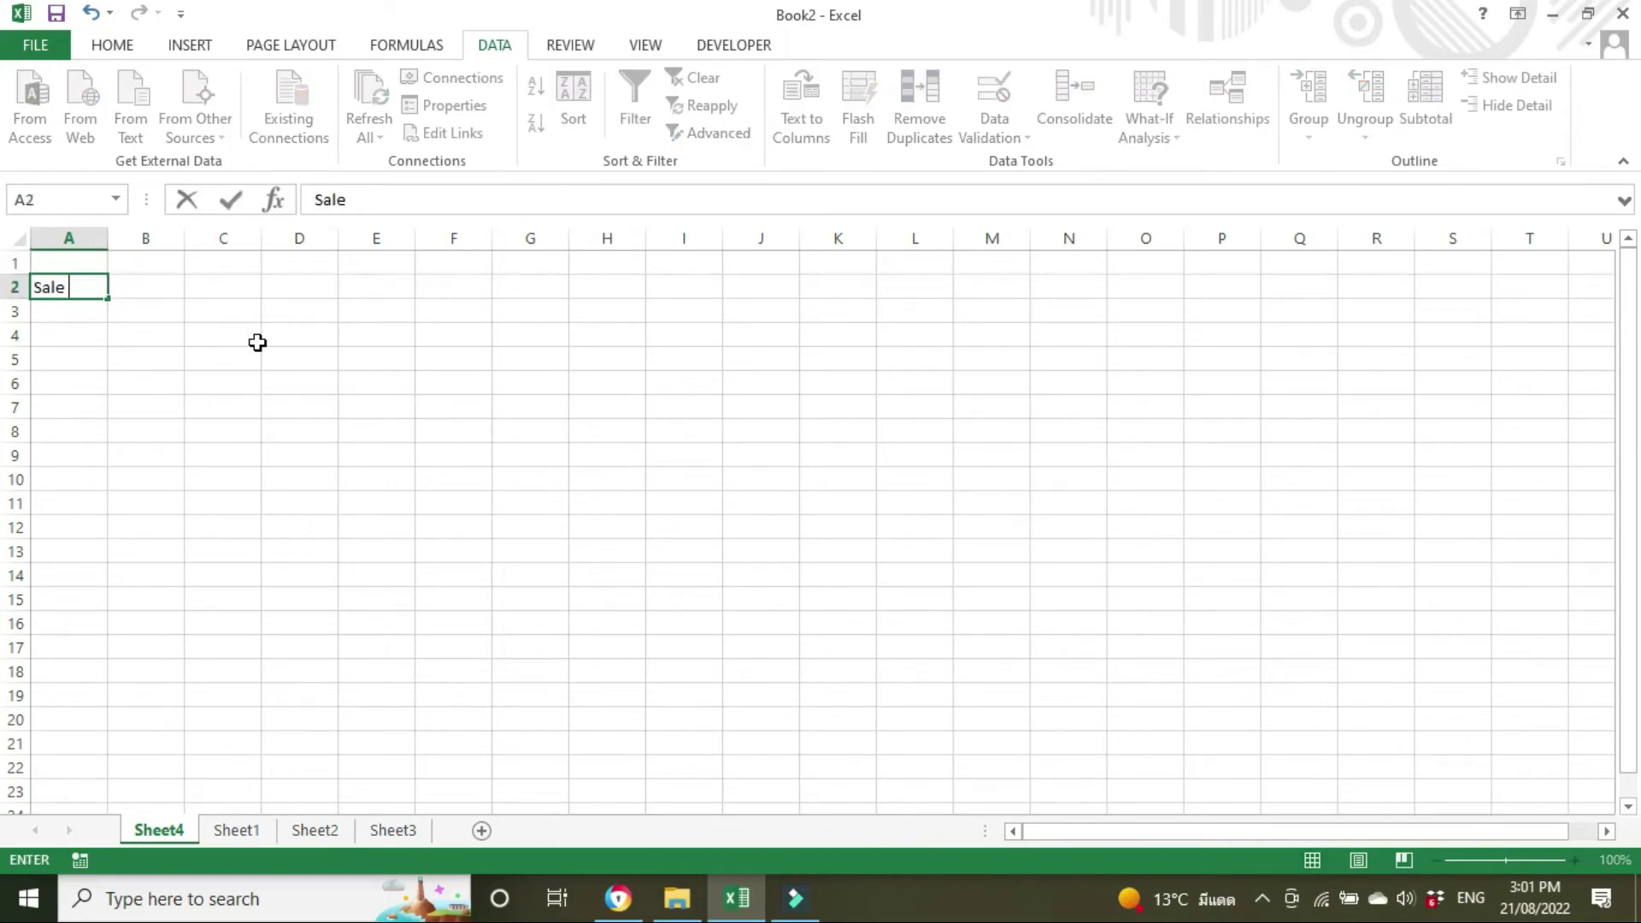
type("les A")
key("Return")
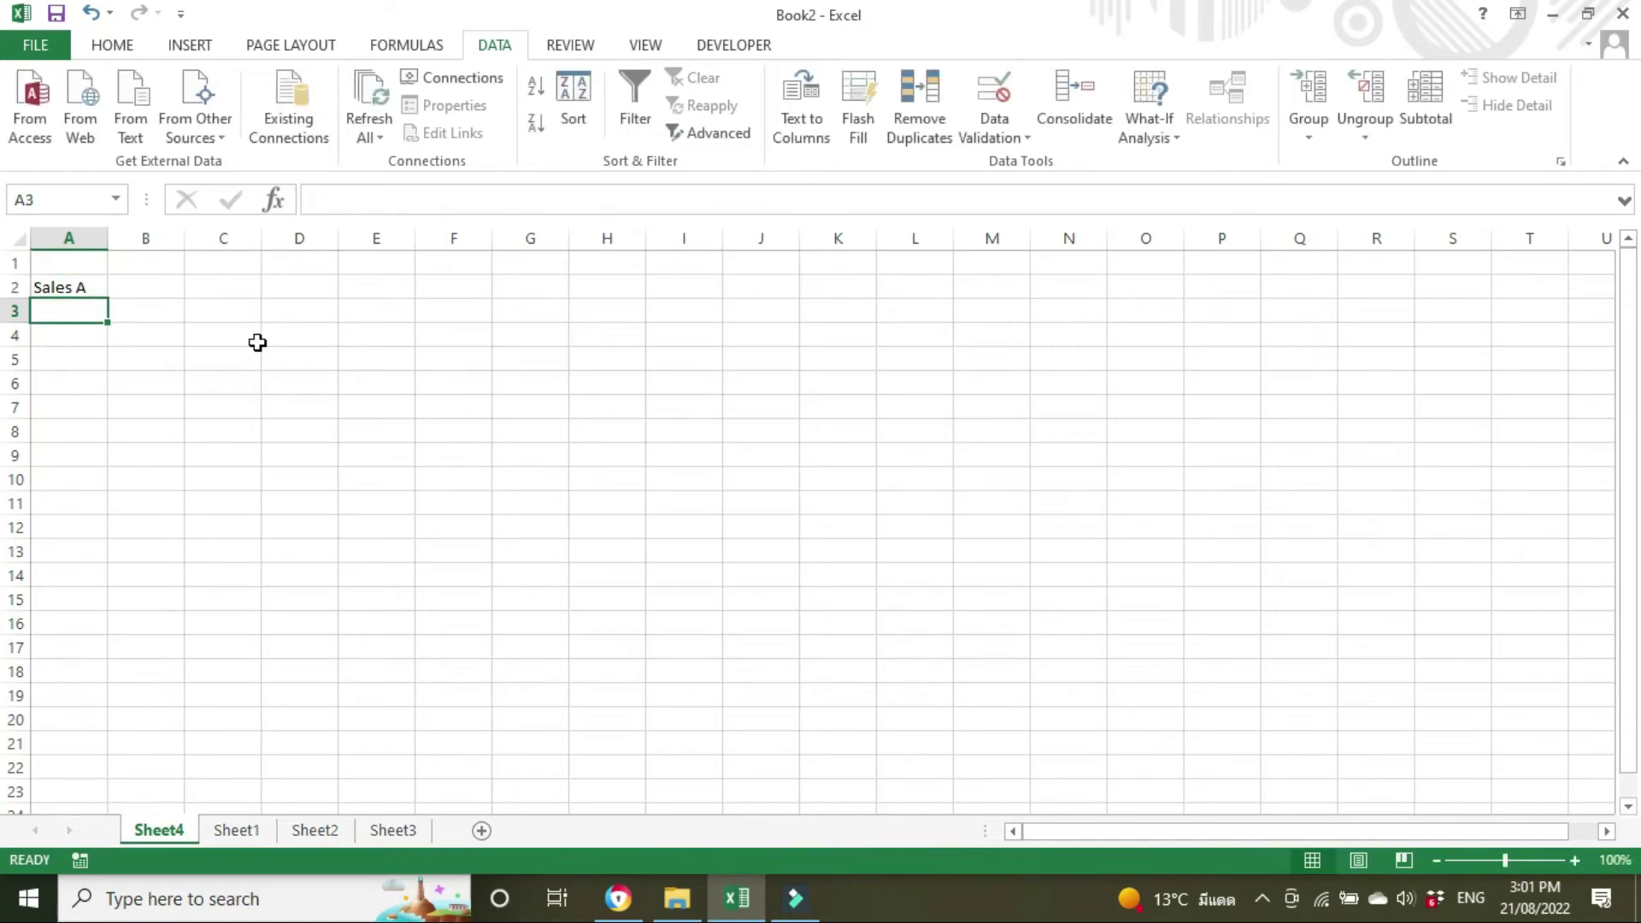
type("Sales B")
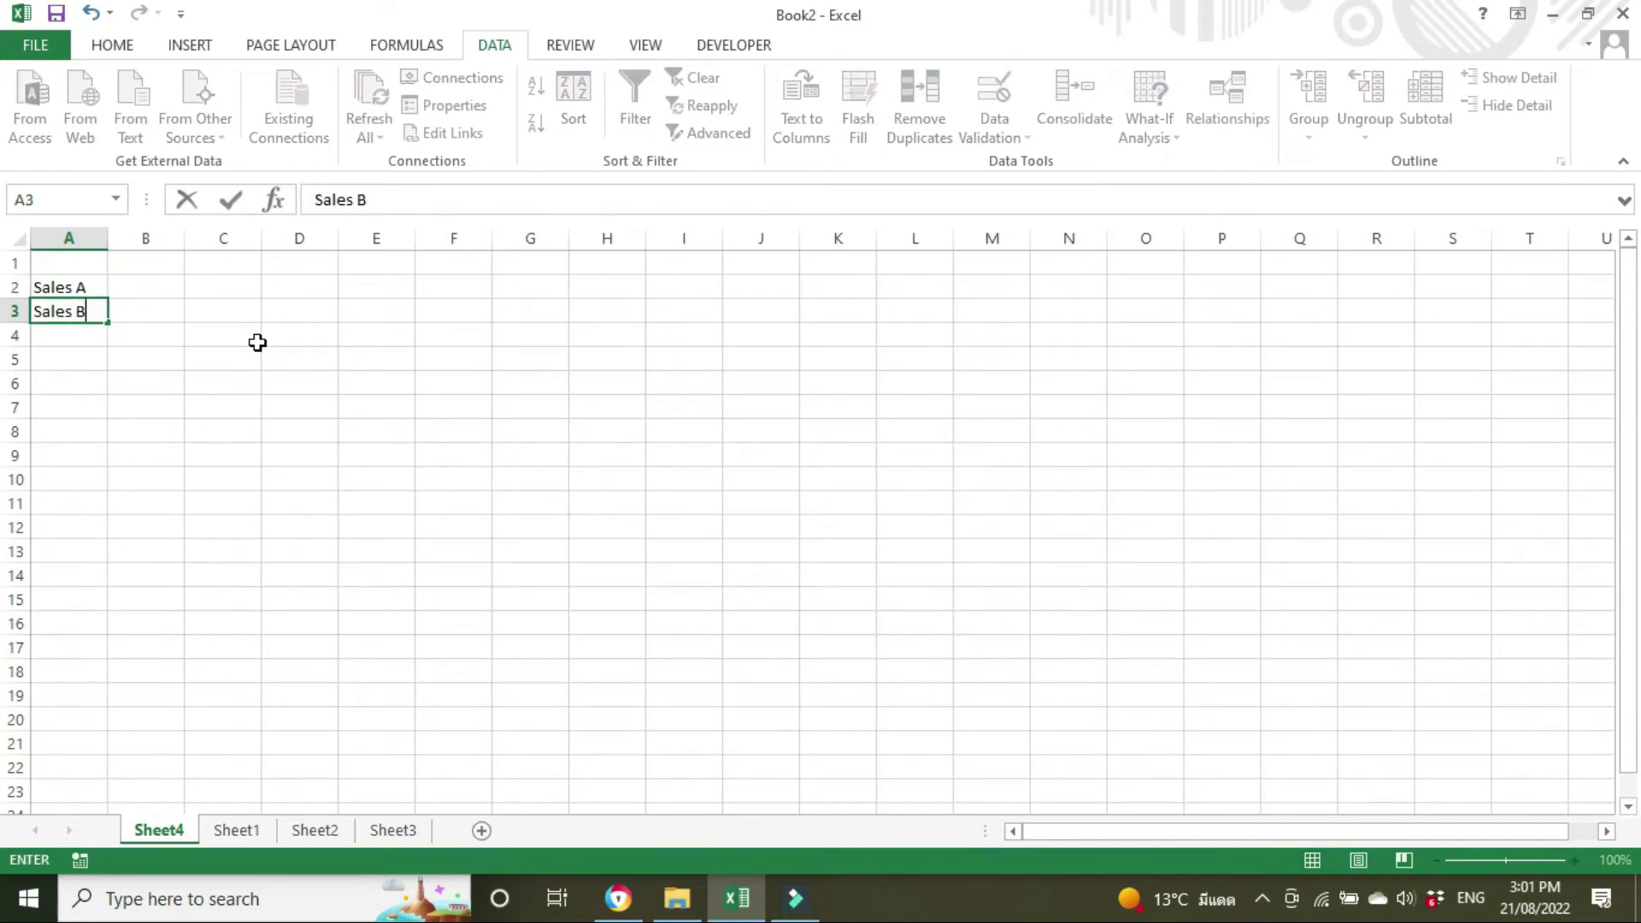
key("Return")
key("Return")
type("Mot")
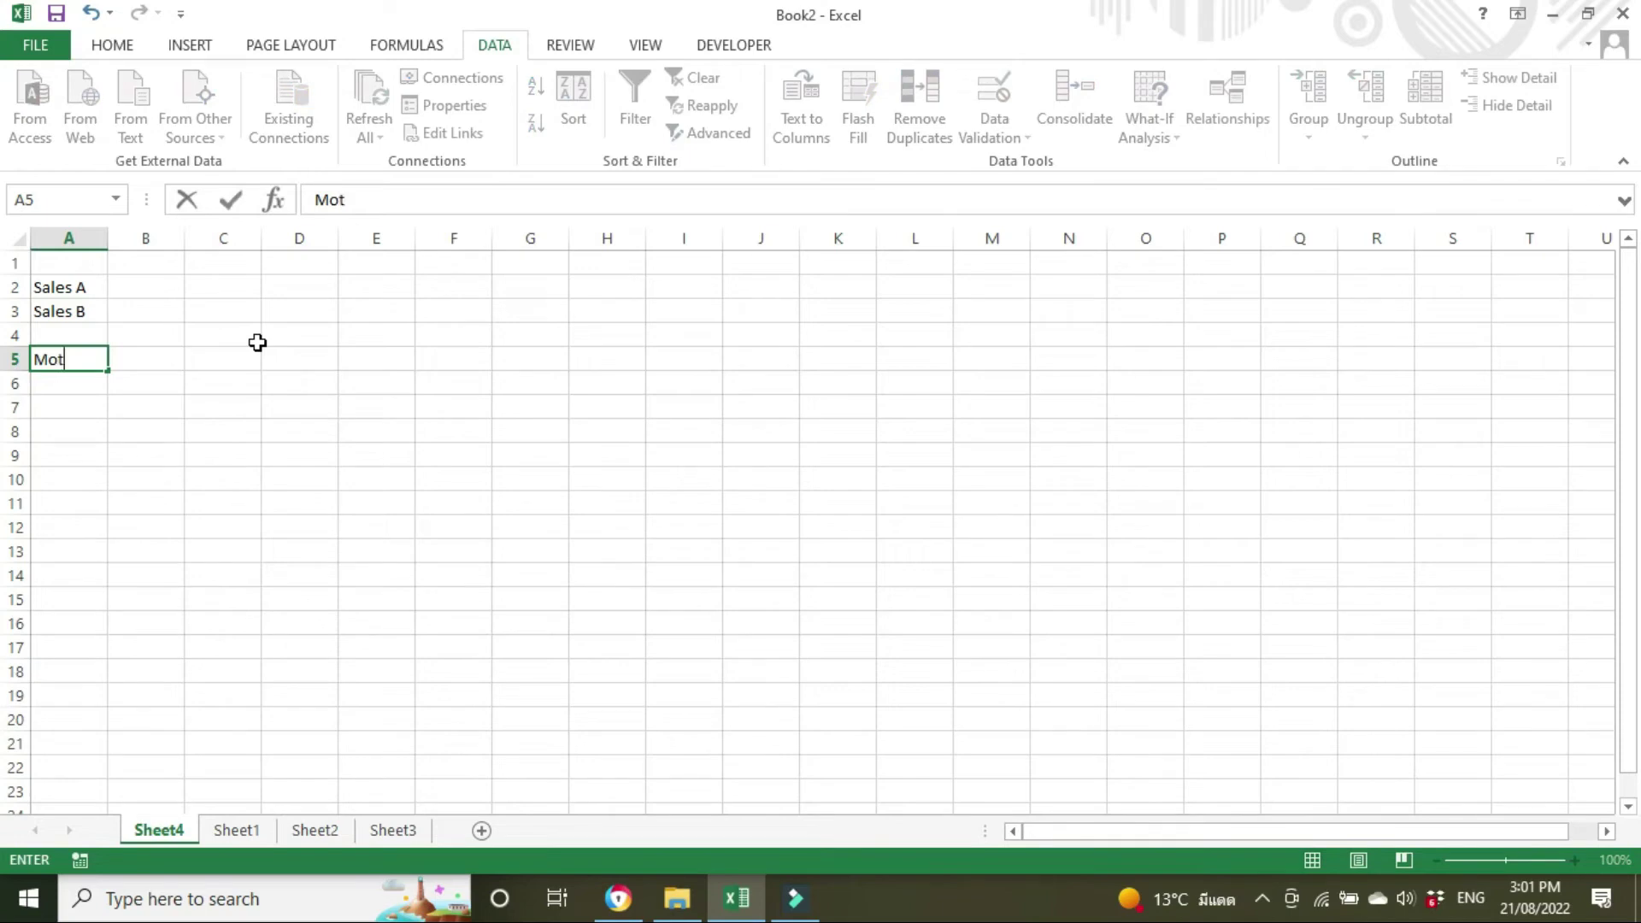
type("or Vehivl")
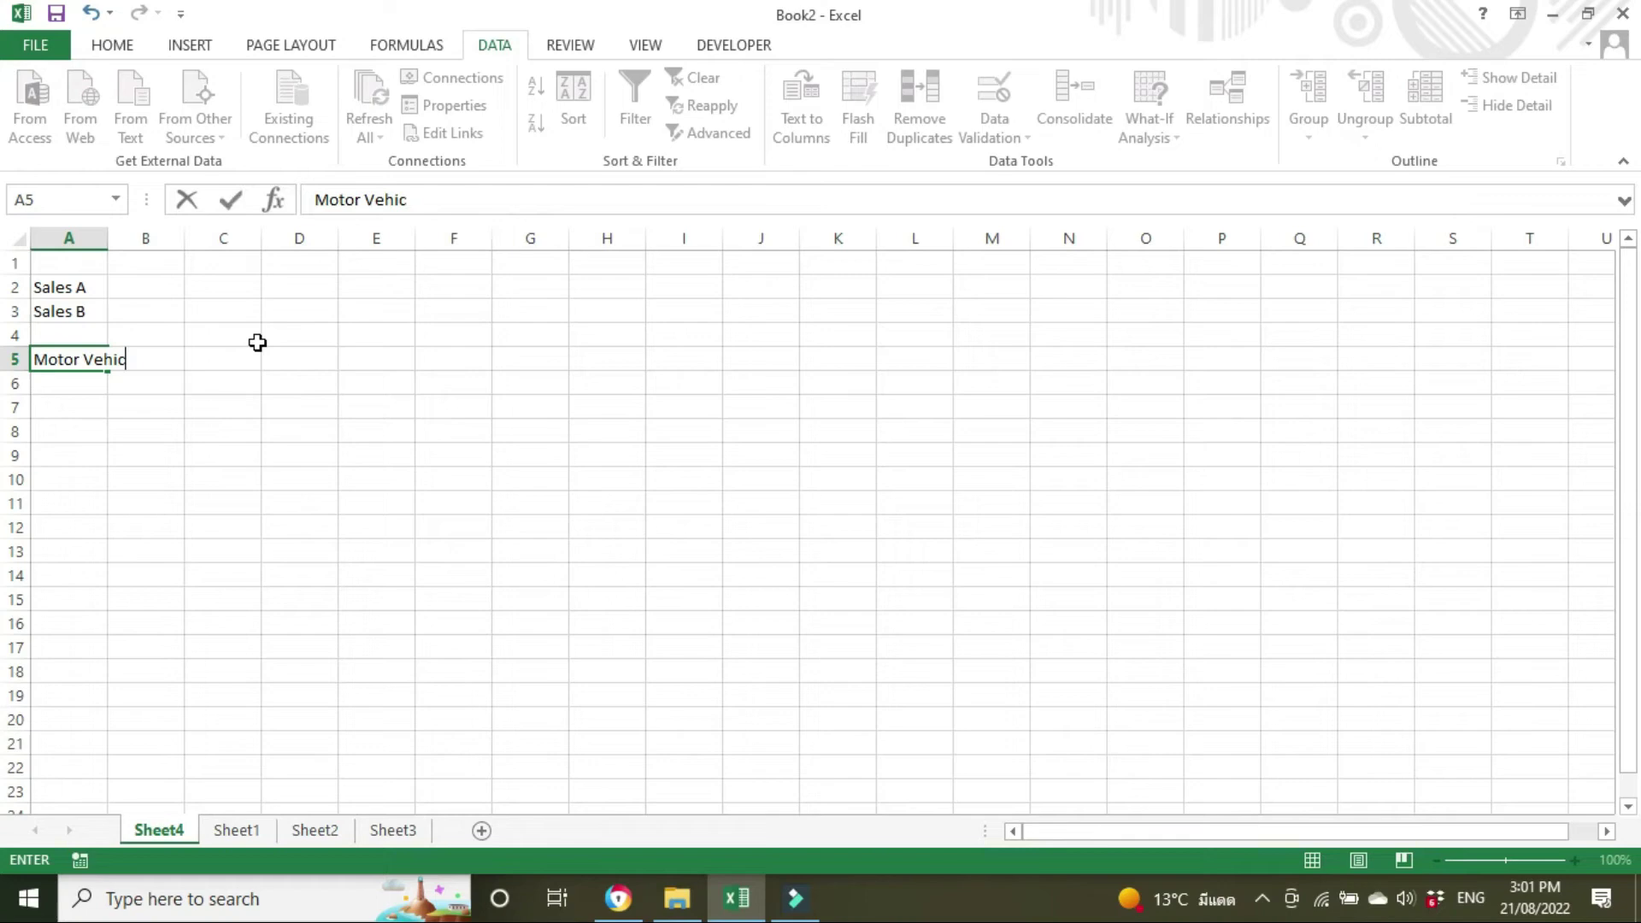
key("Return")
type("Accounting")
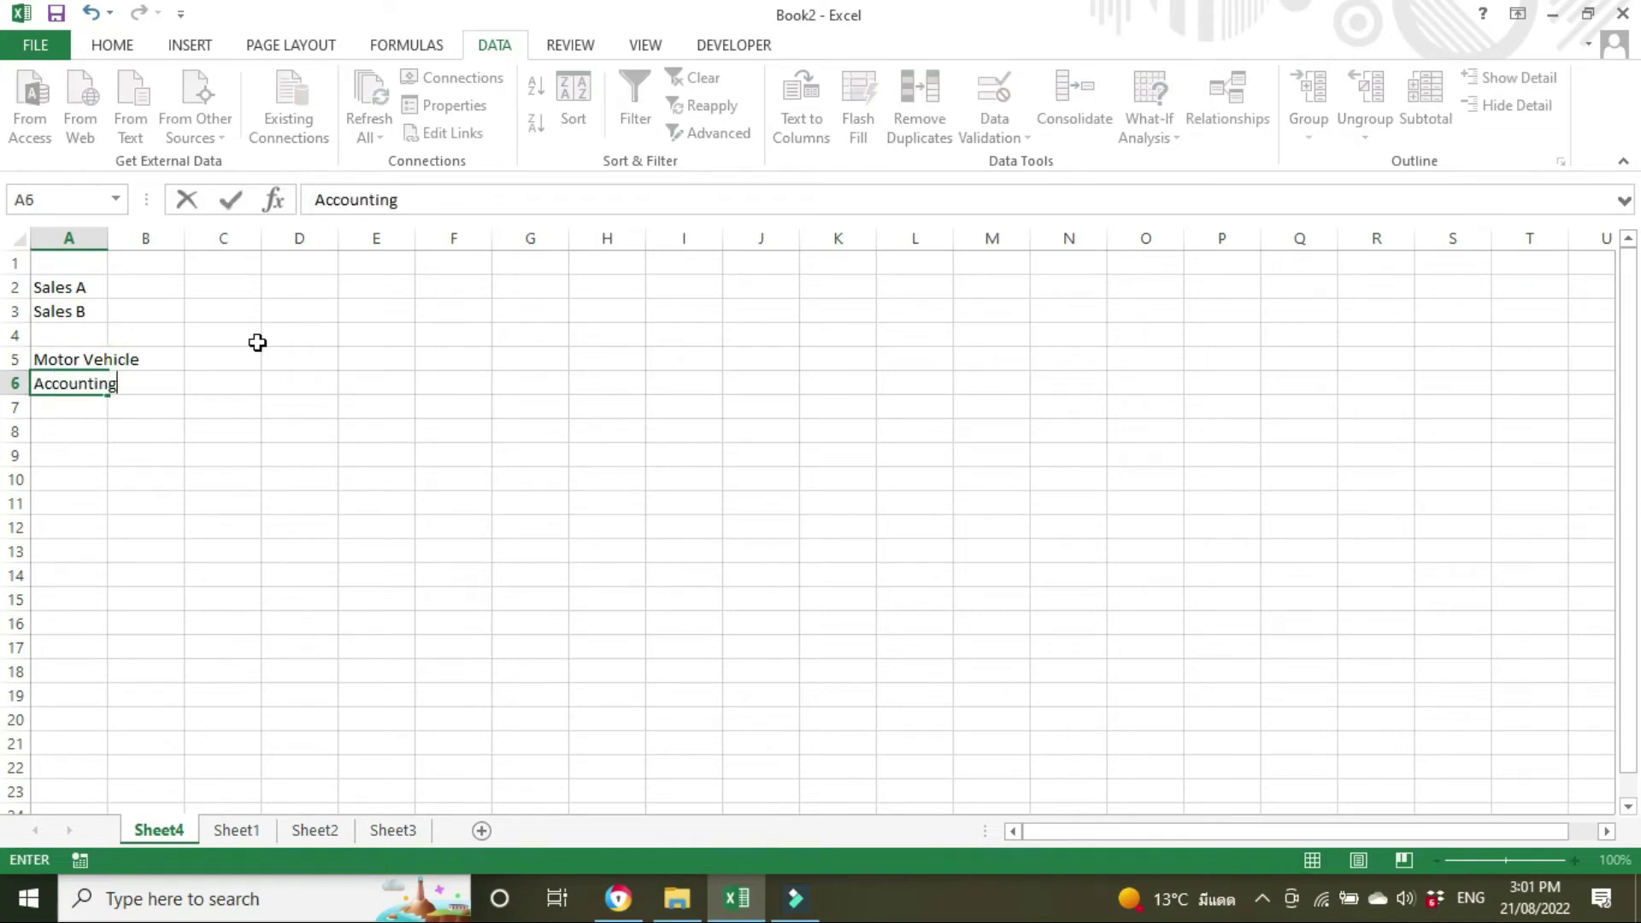
key("Return")
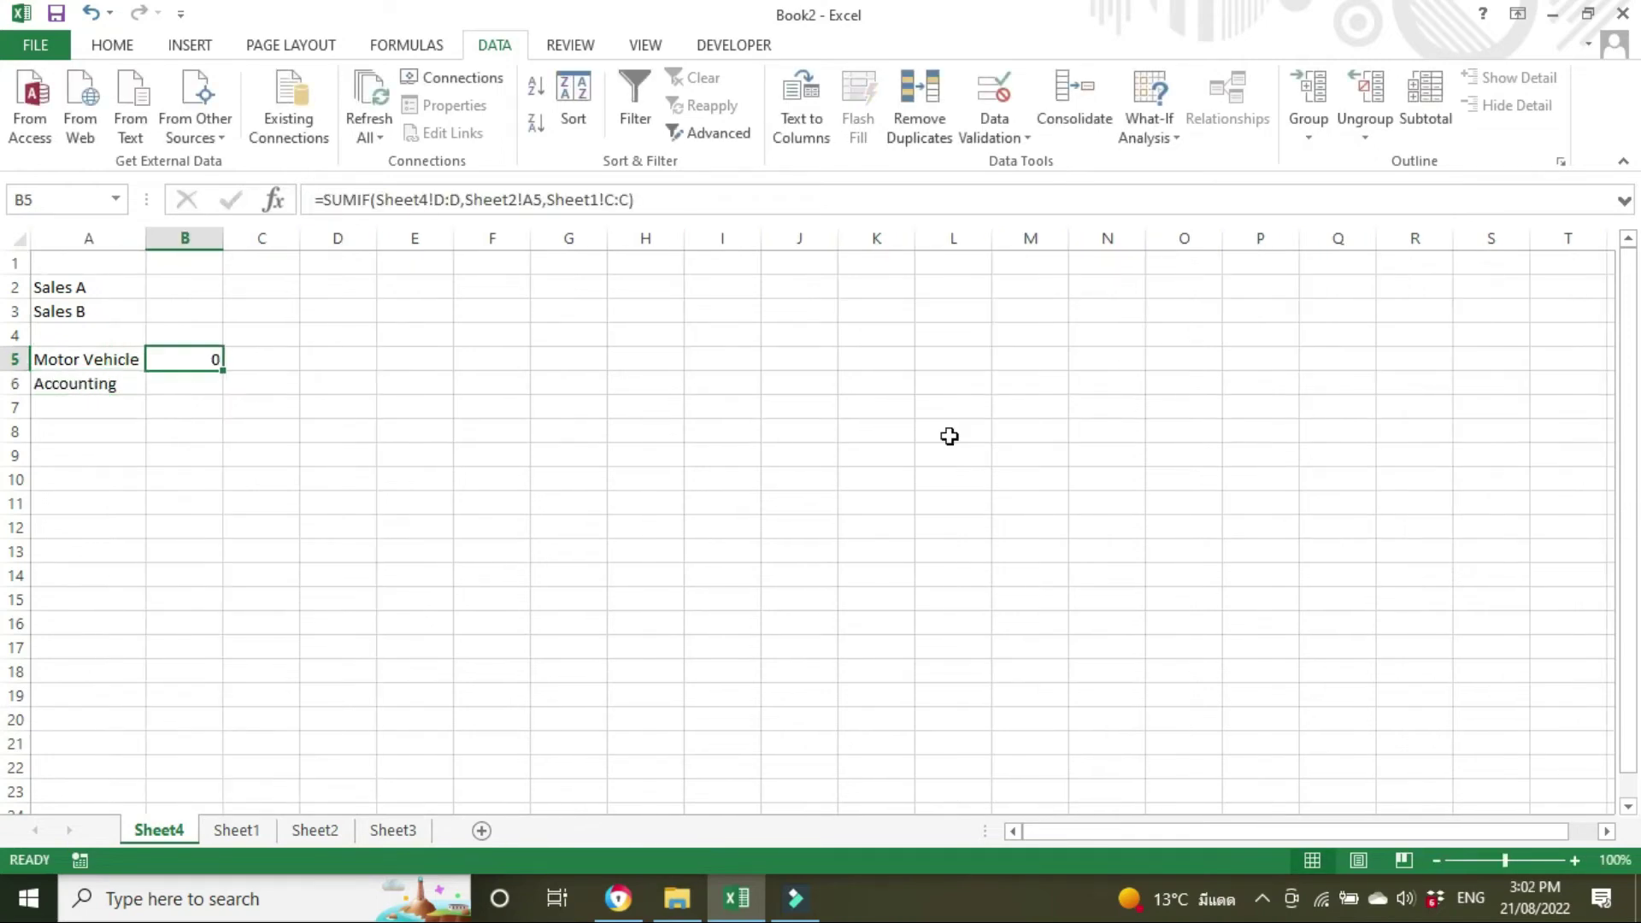
key("Delete")
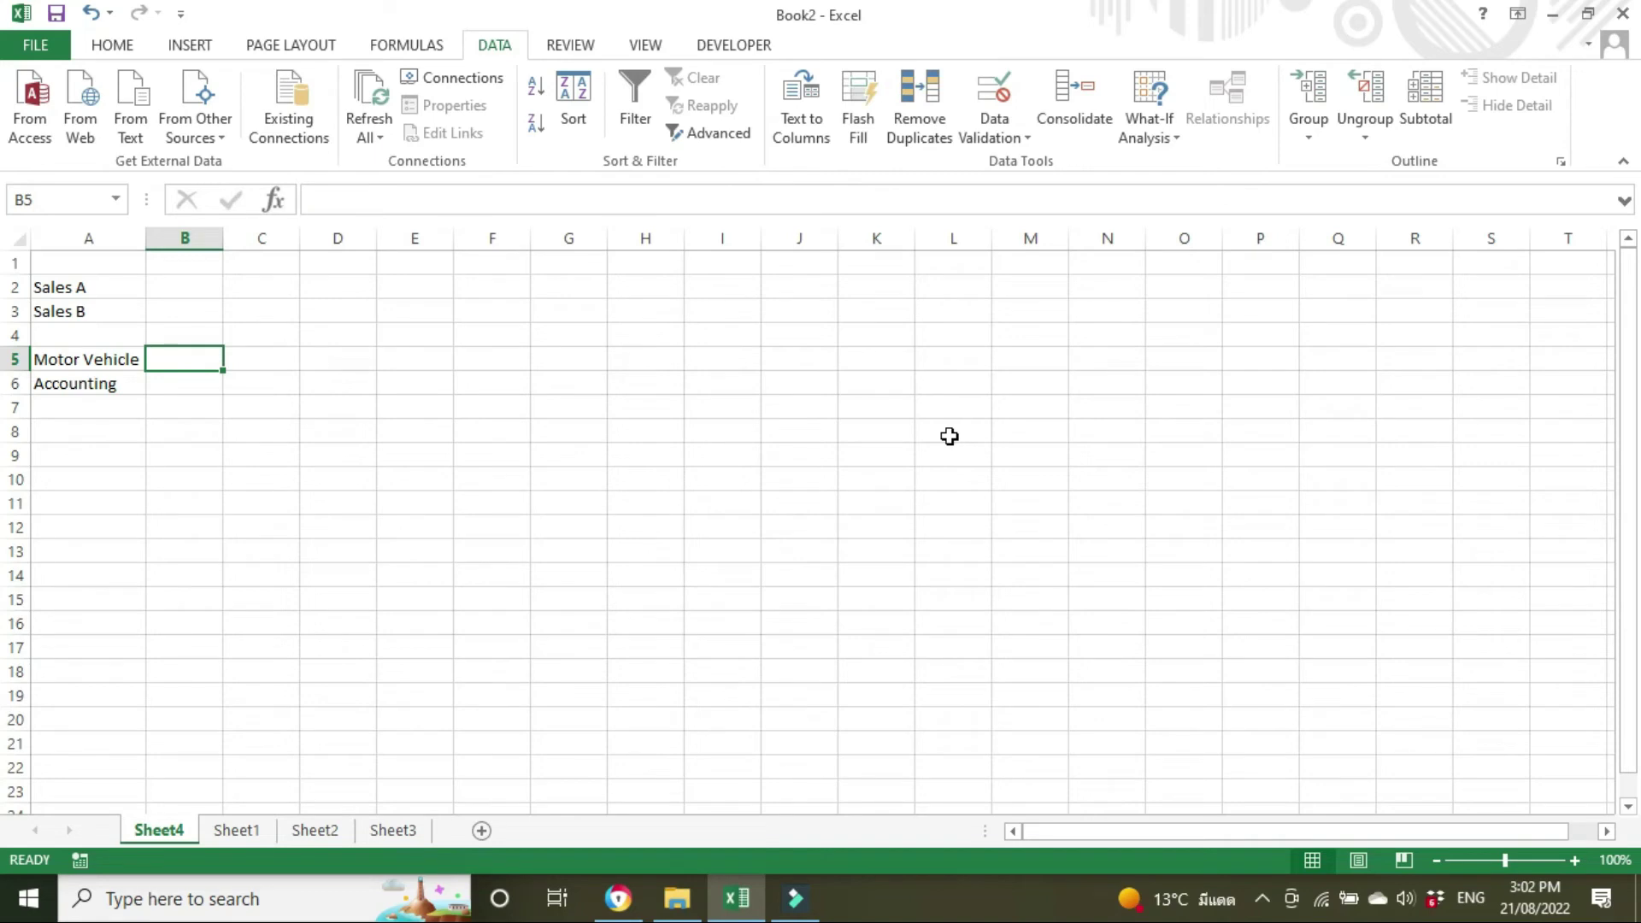
Start a SUMIF in Sheet4 B5 using Sheet1 column D as the range
type("=sum")
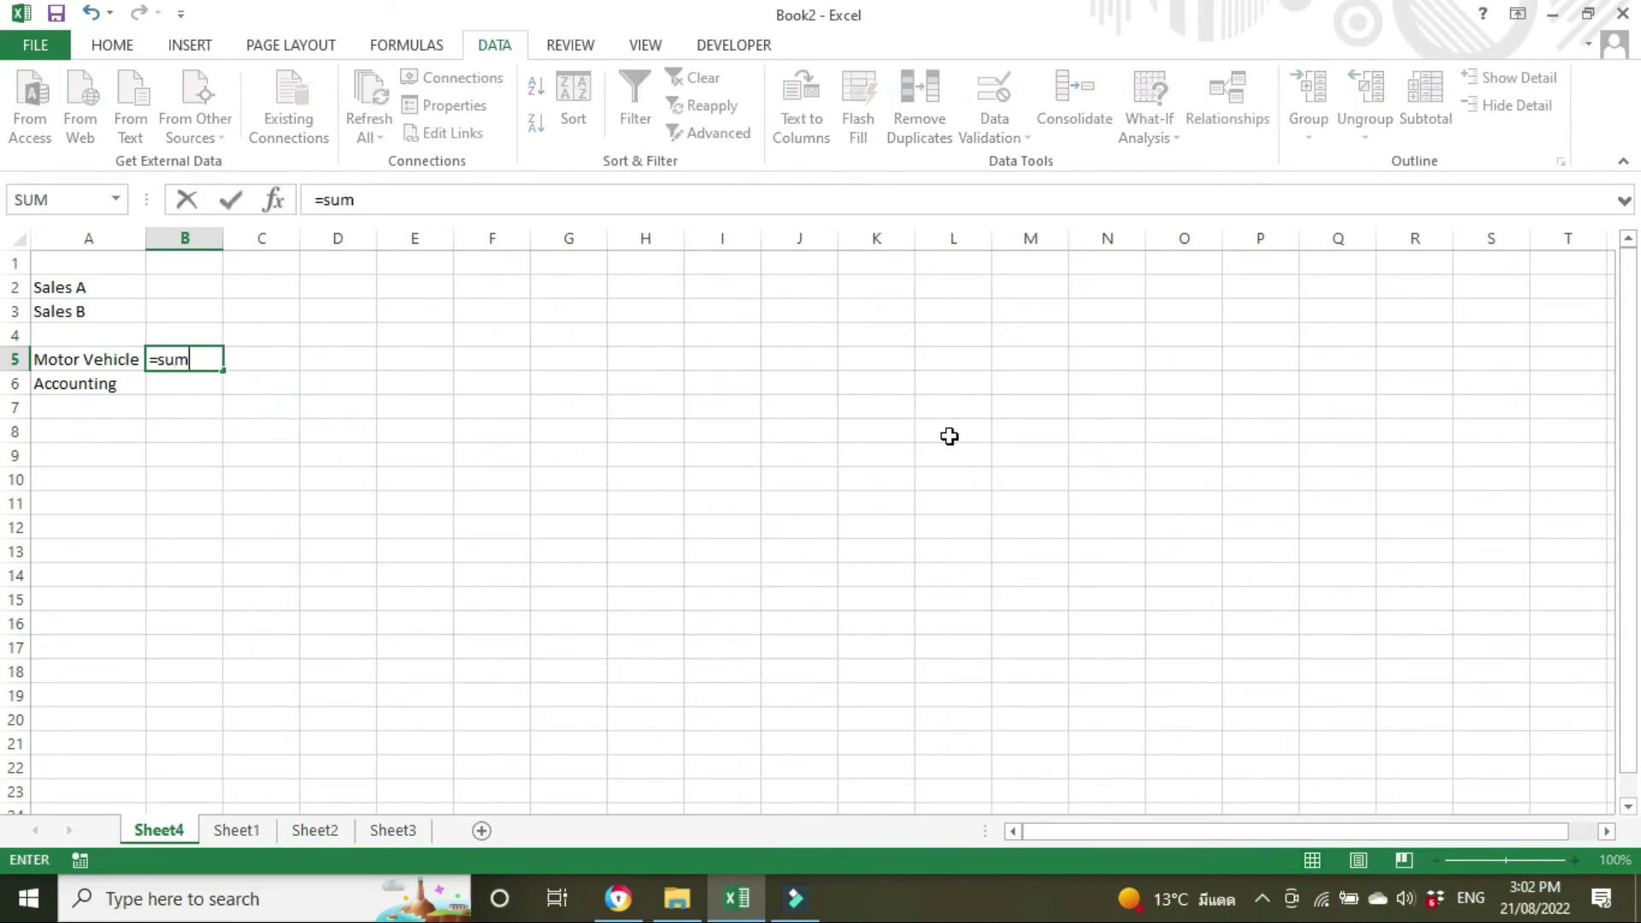
type("o")
key("BackSpace")
type("ig")
key("BackSpace")
type("f")
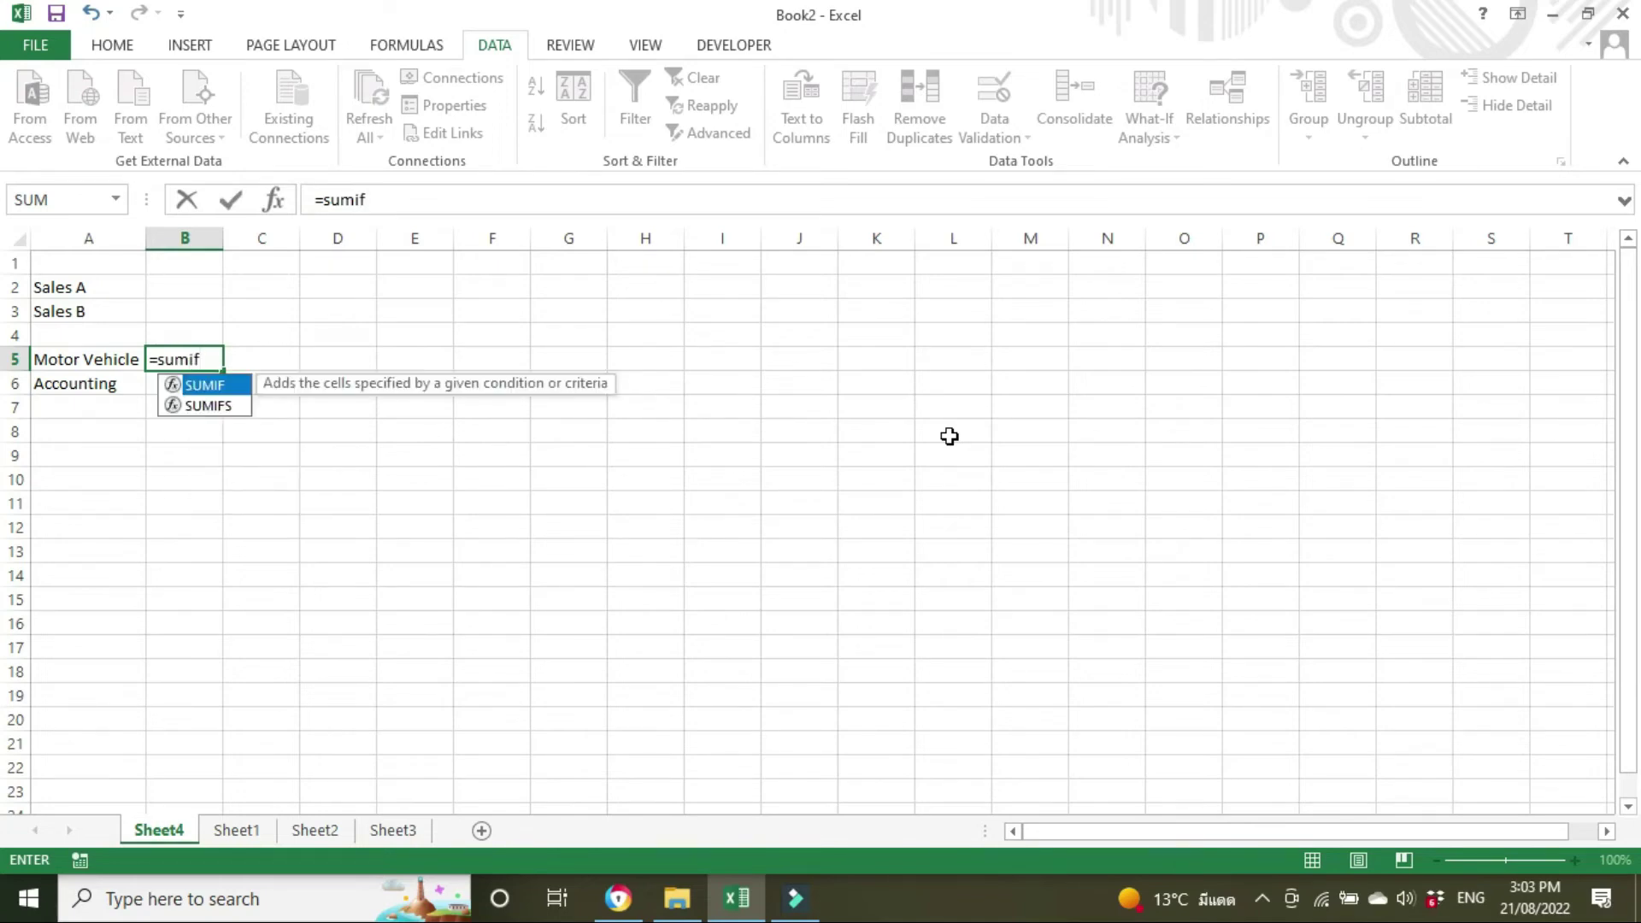
type("(")
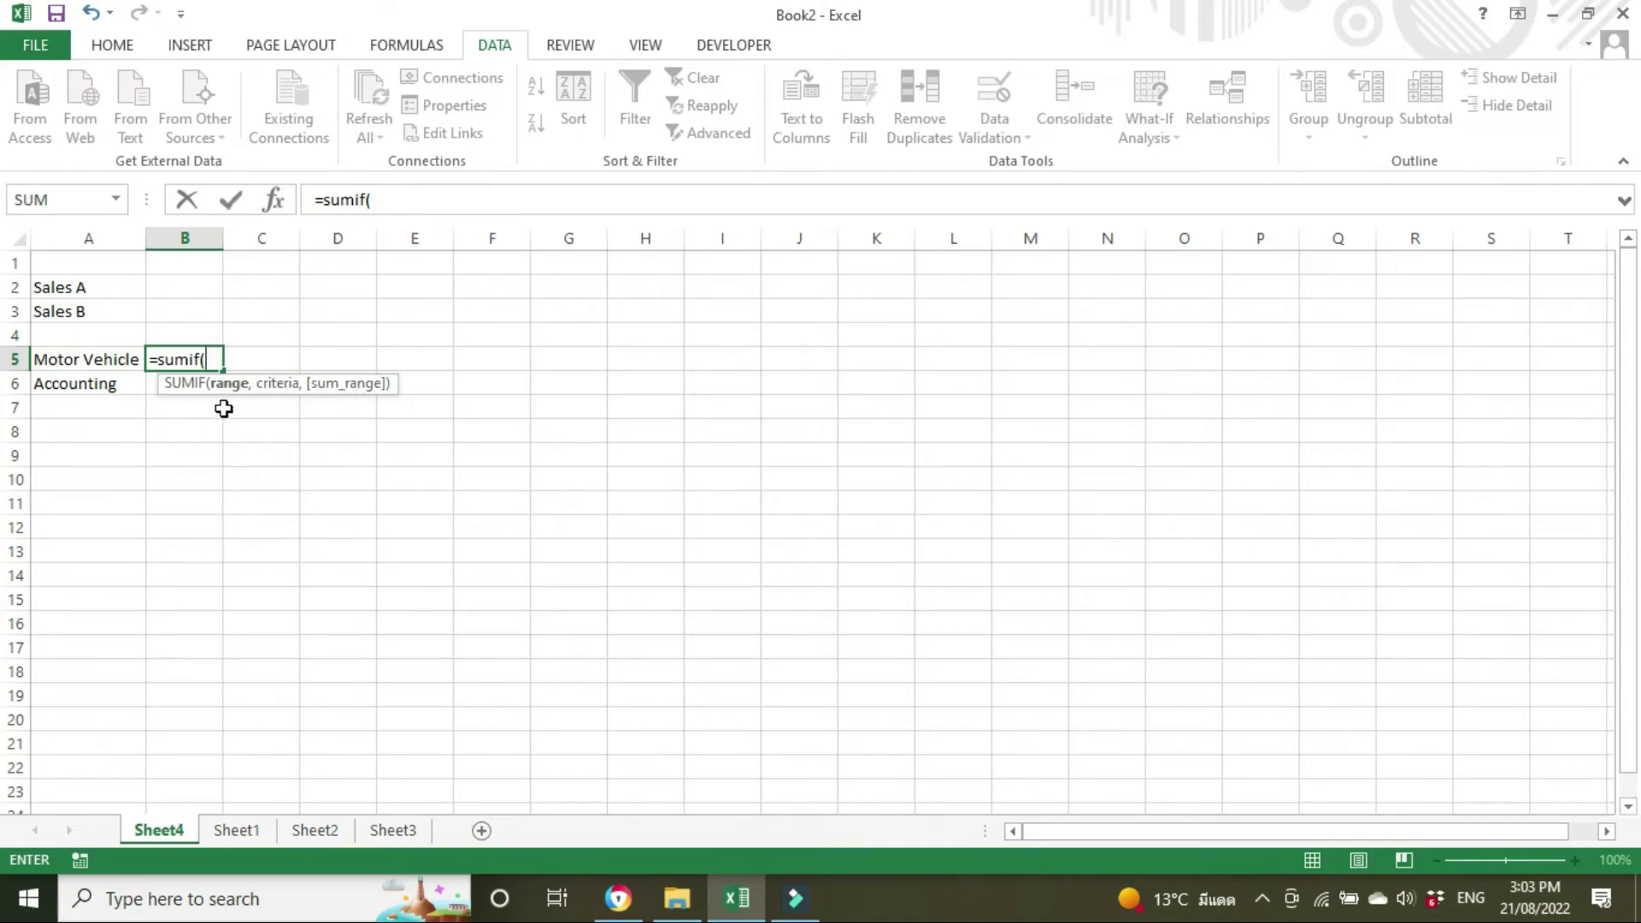
left_click(234, 840)
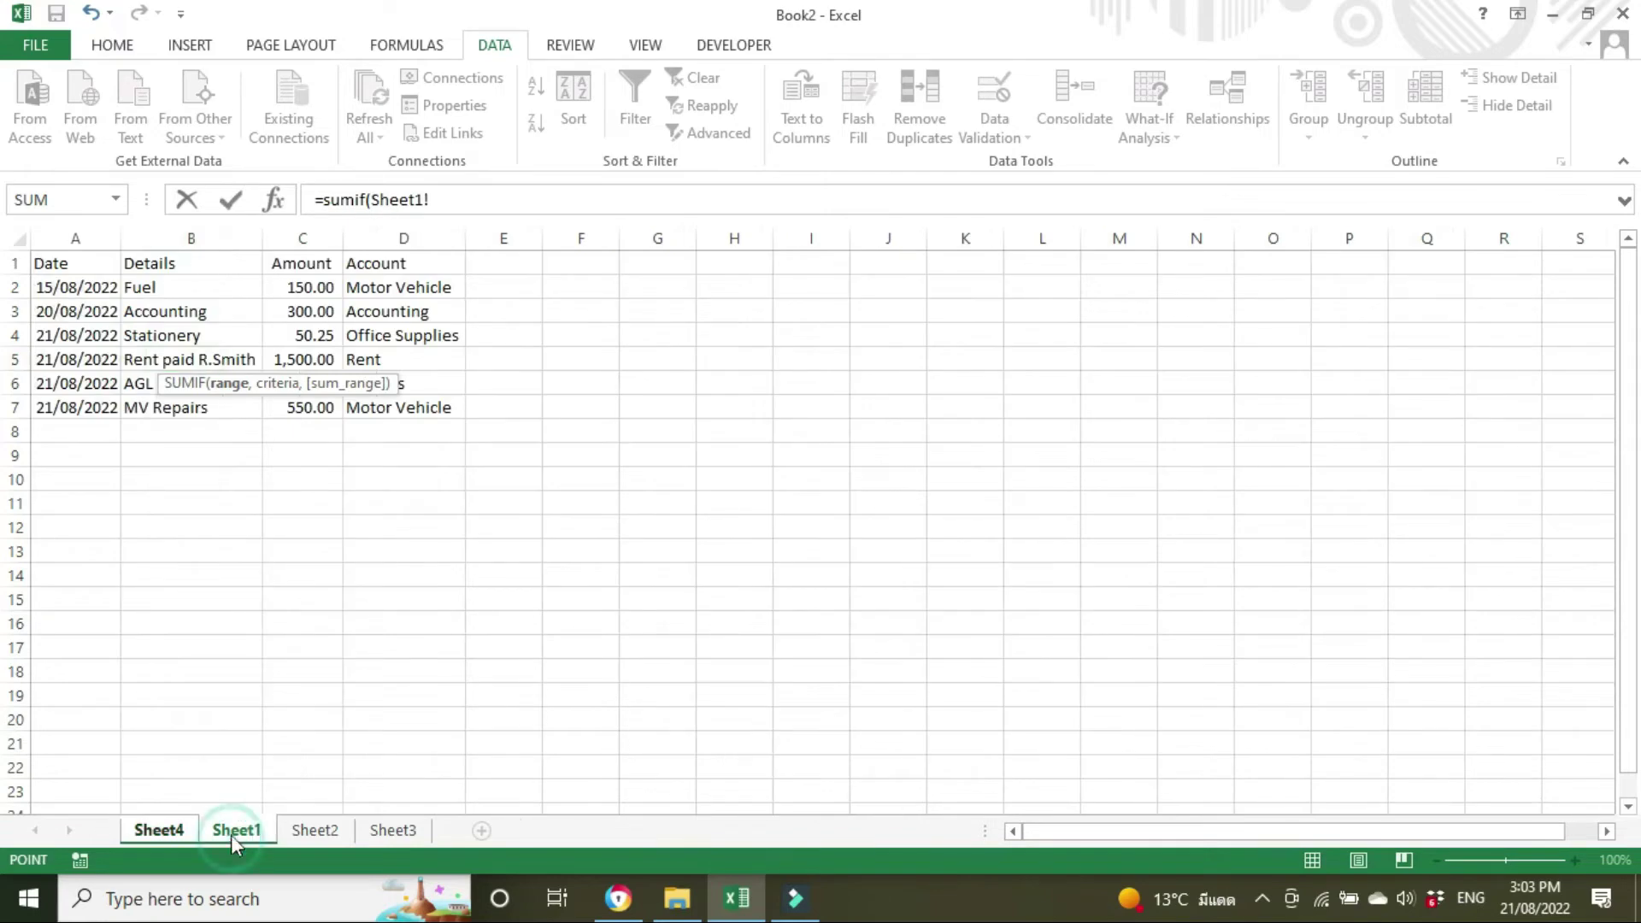
left_click(410, 240)
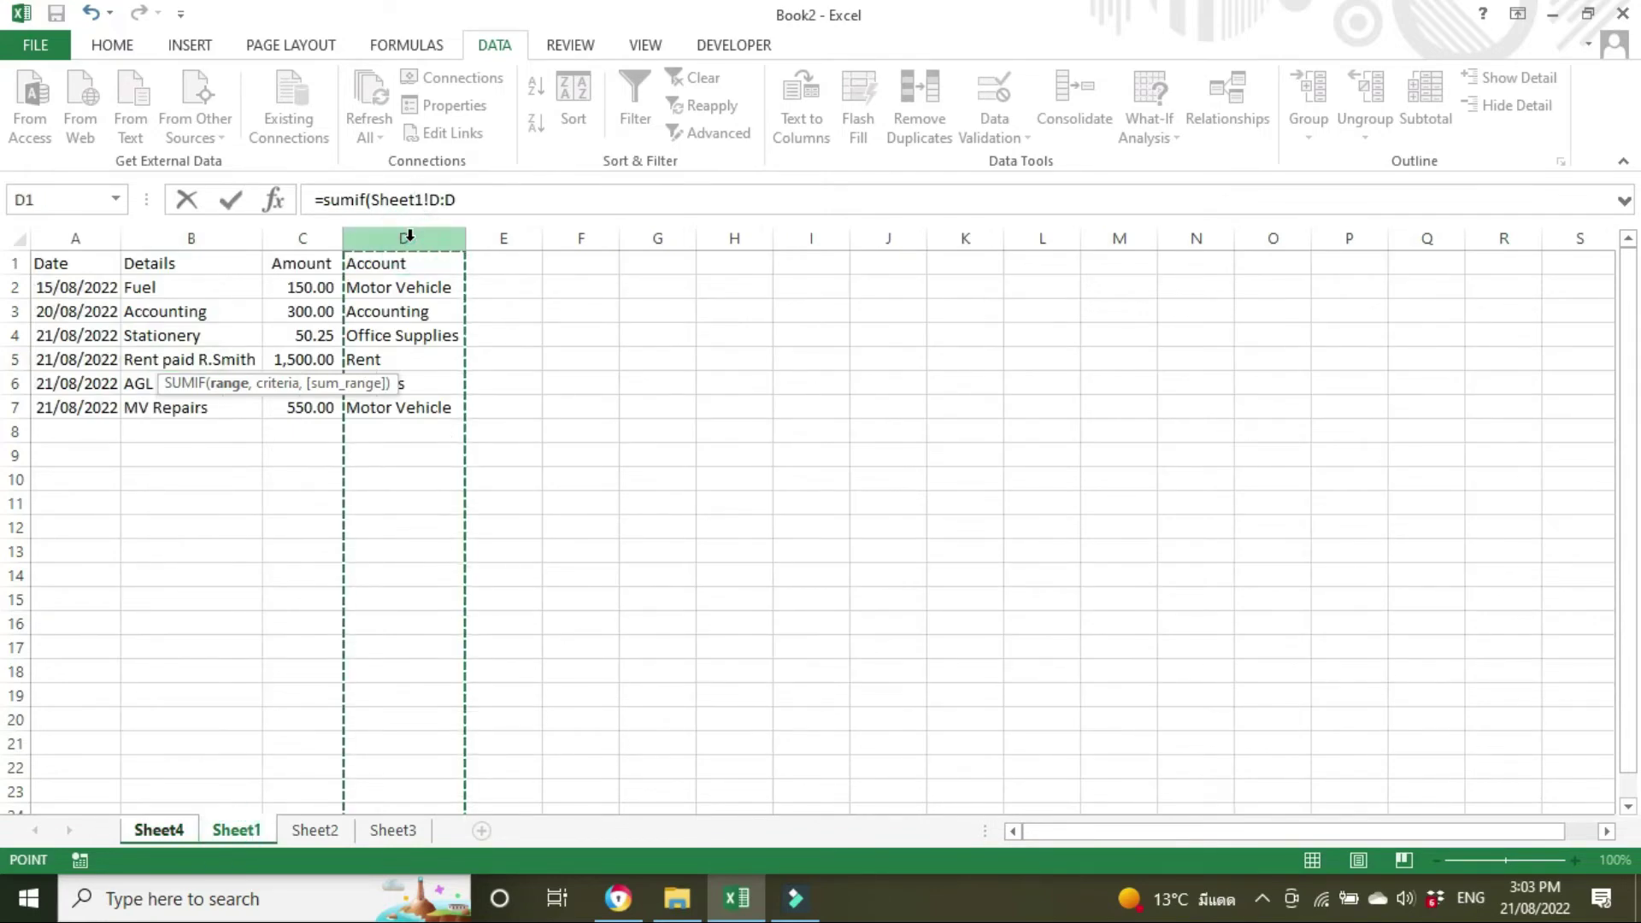
type(",")
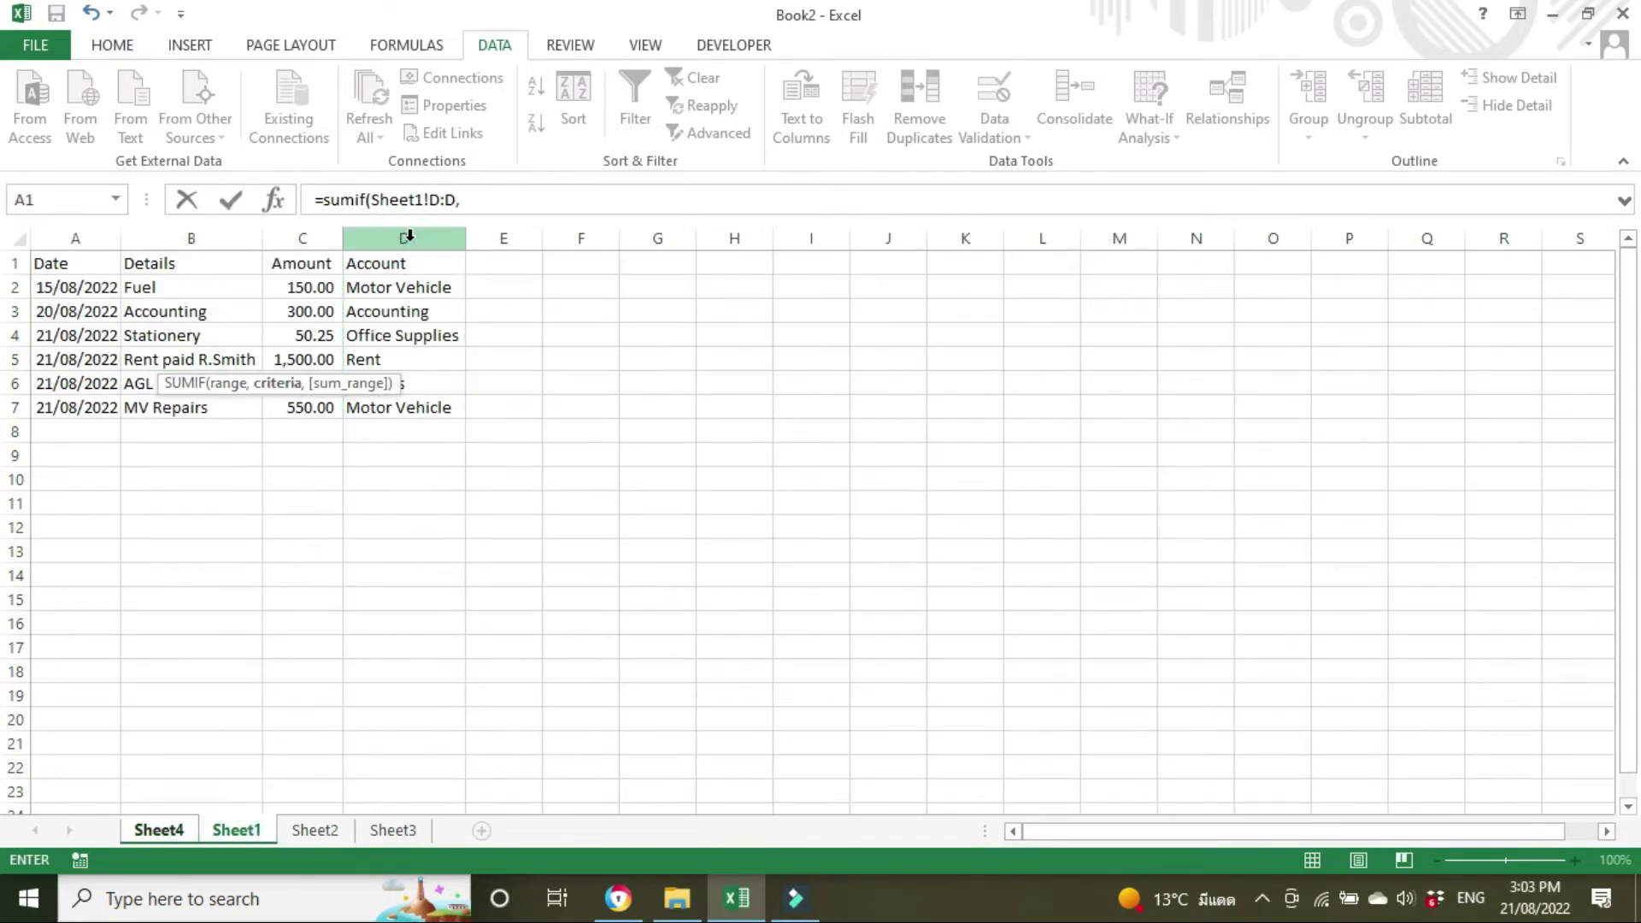
Use Sheet2!A5 as the criterion and Sheet1 column C as the sum range, giving 700
left_click(316, 832)
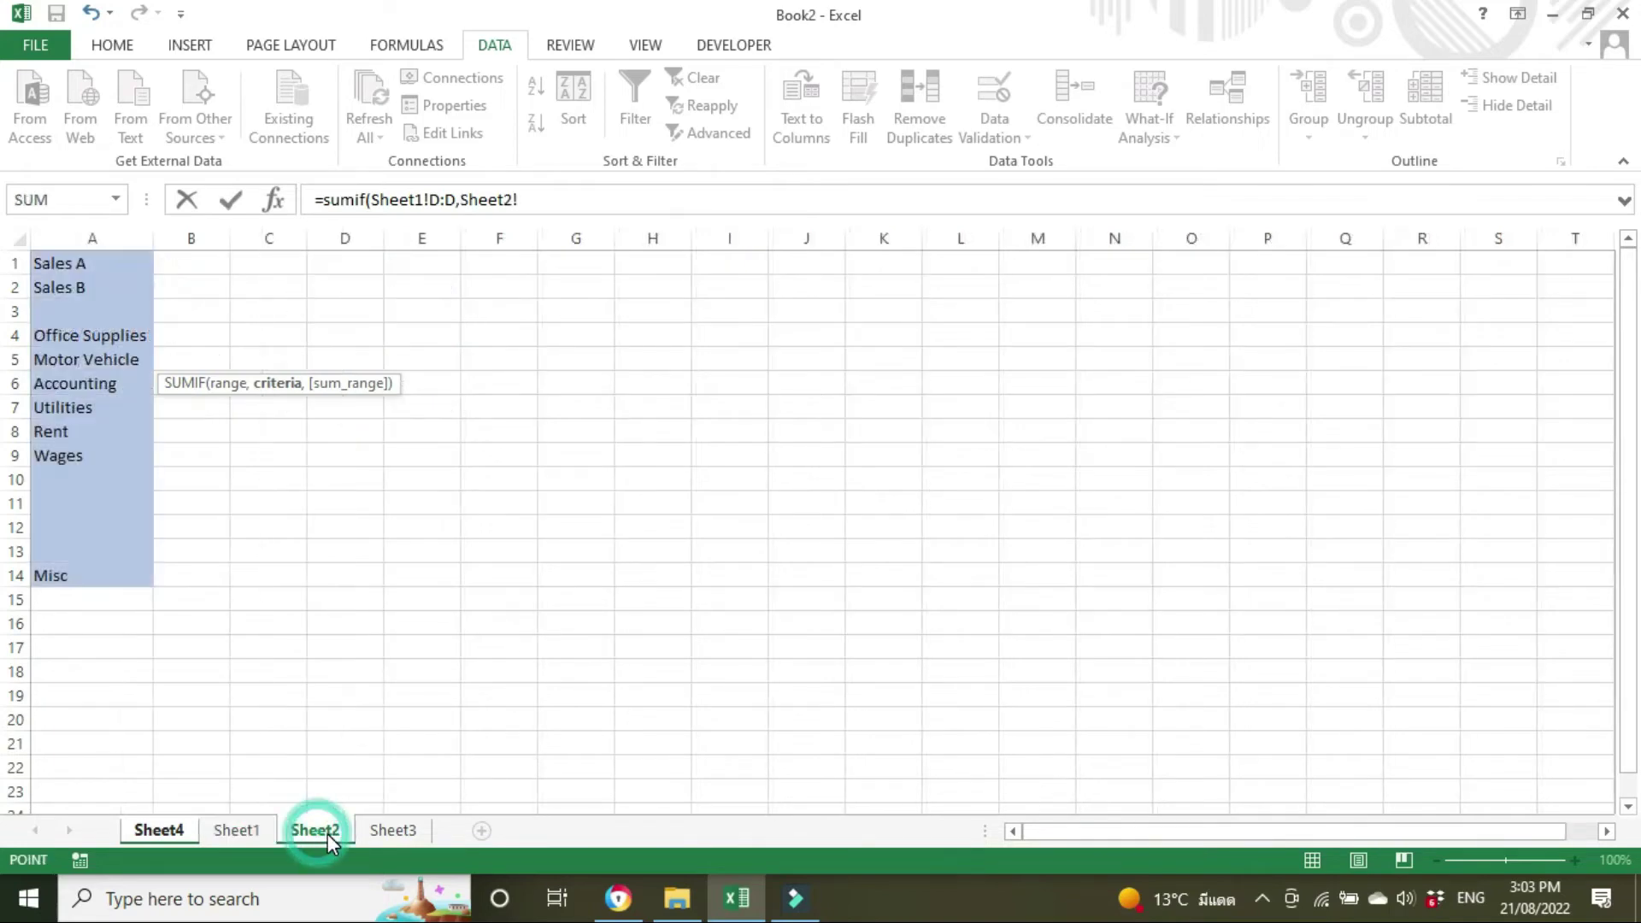
left_click(101, 360)
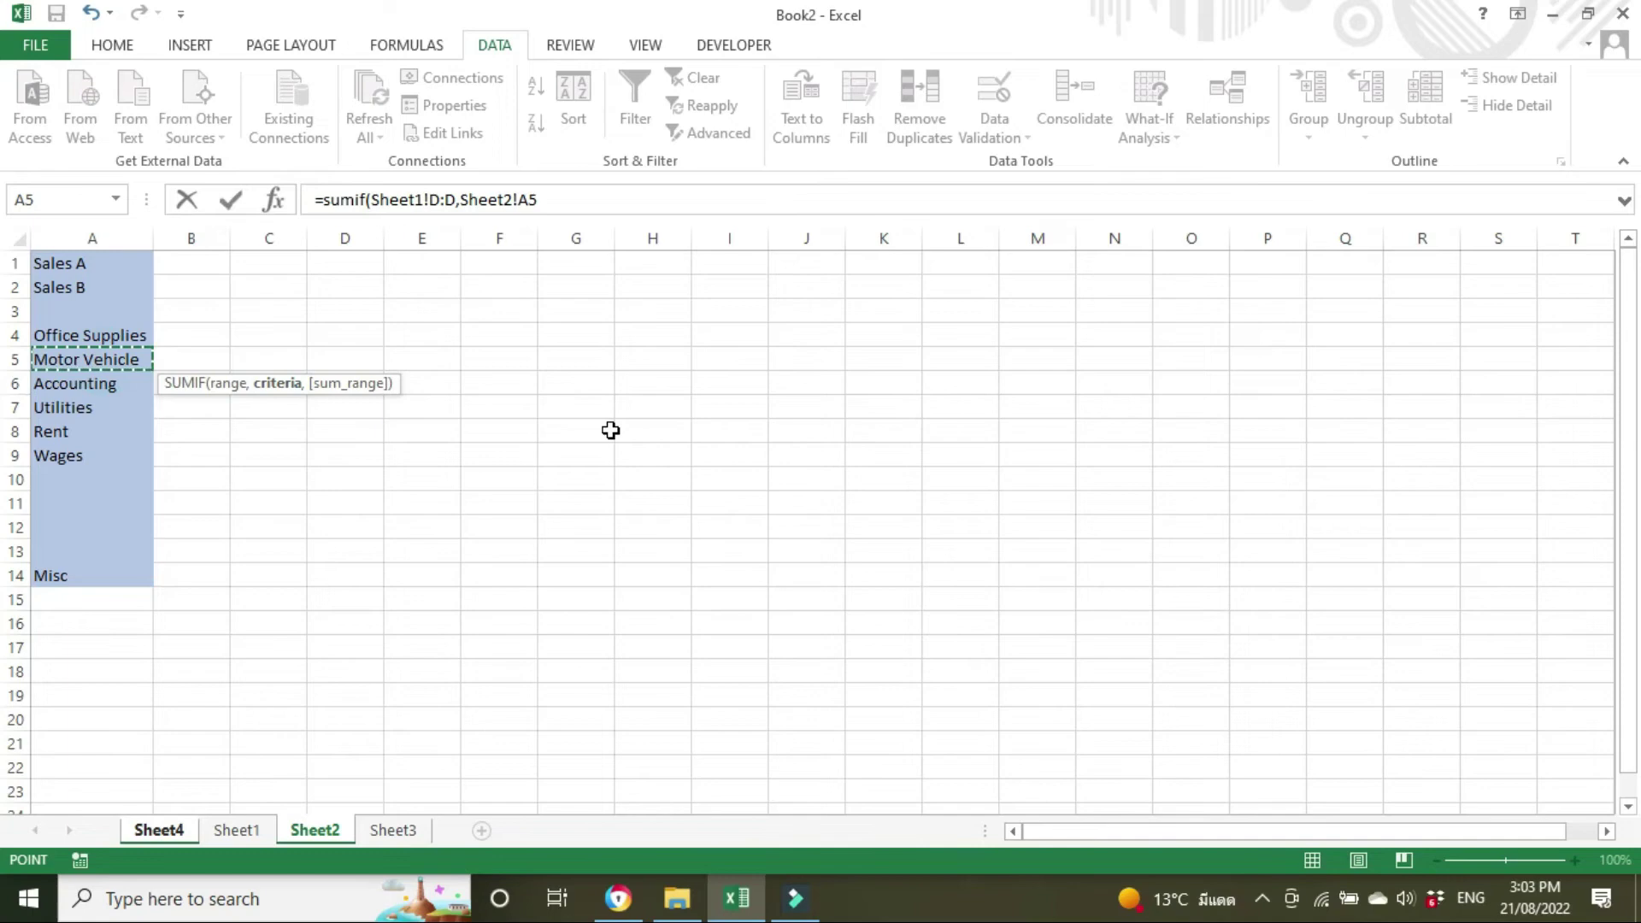
type(",")
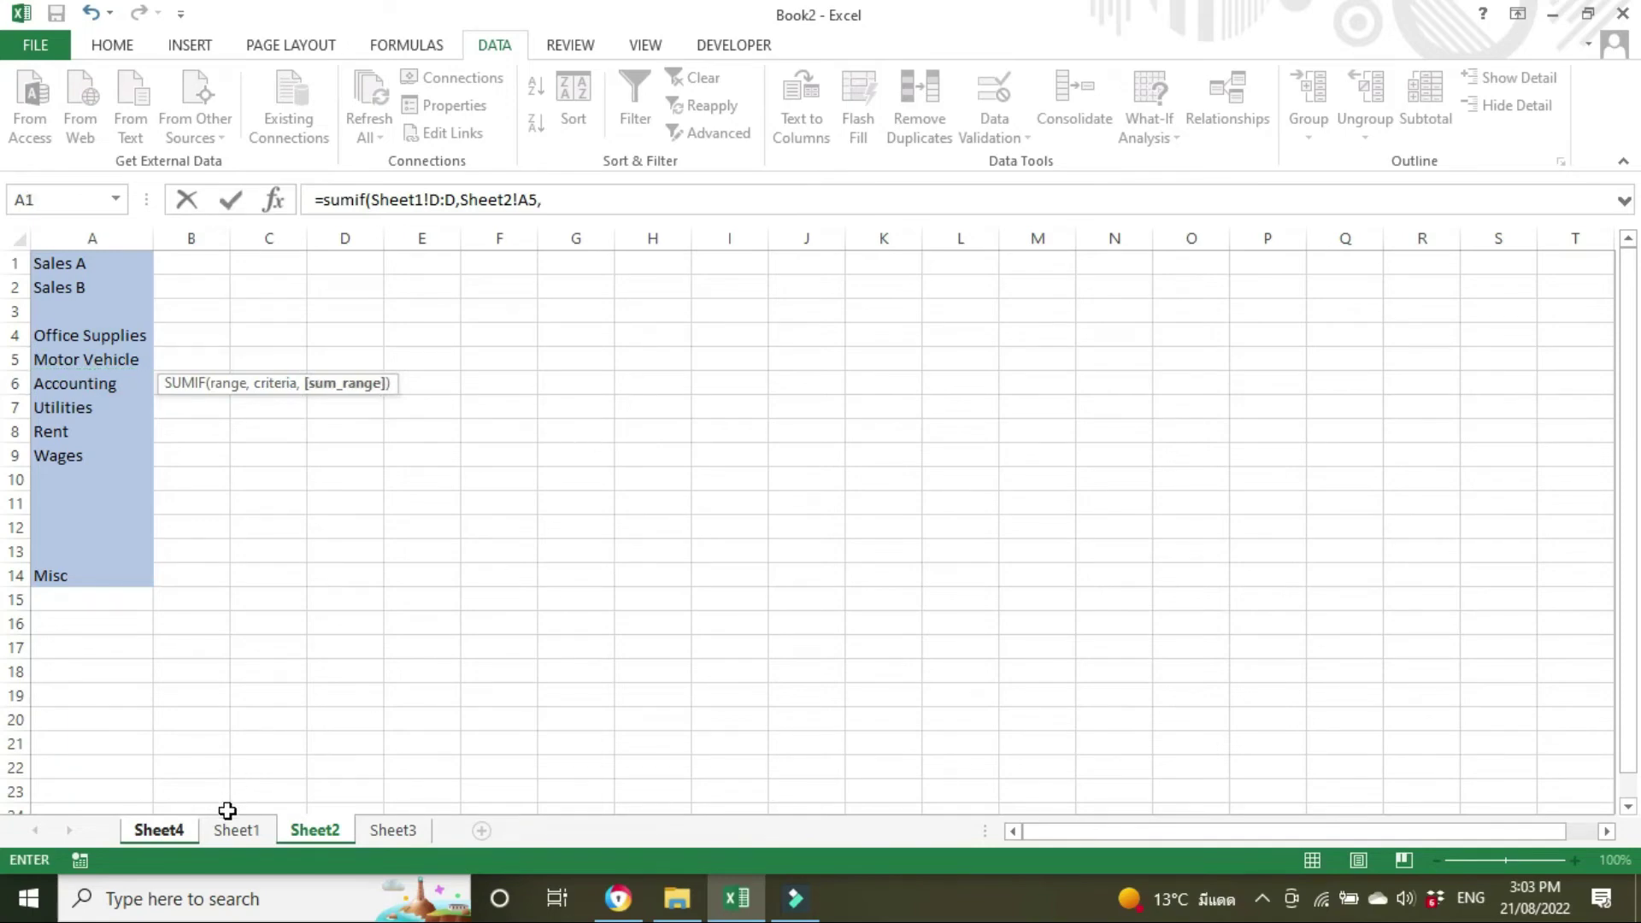
left_click(235, 830)
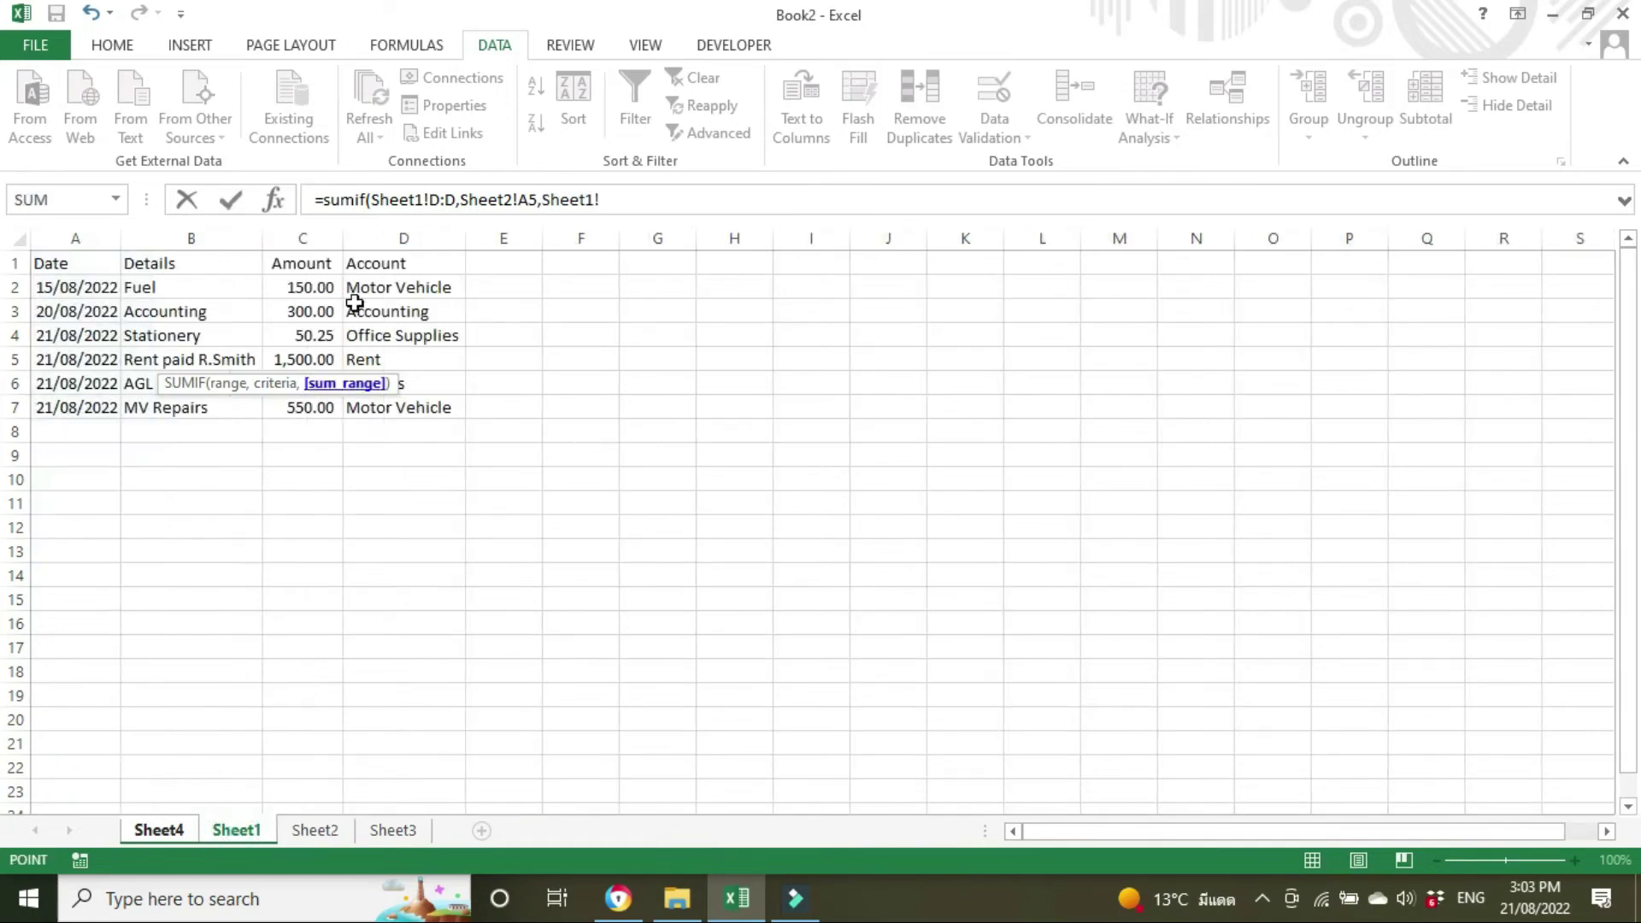
left_click(319, 237)
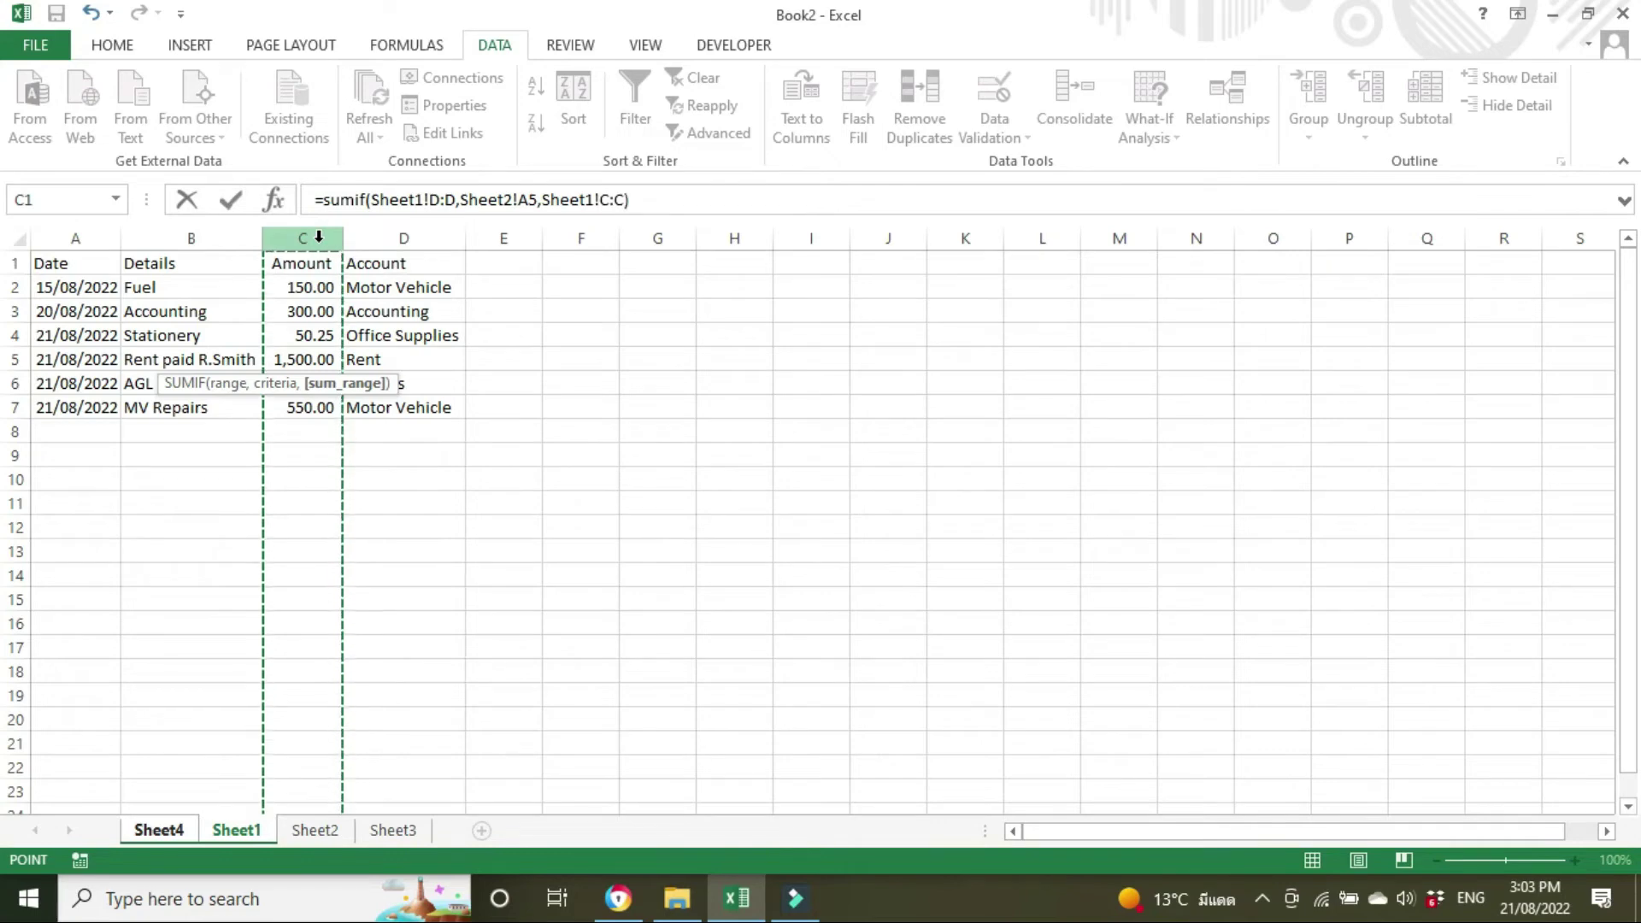
key("Return")
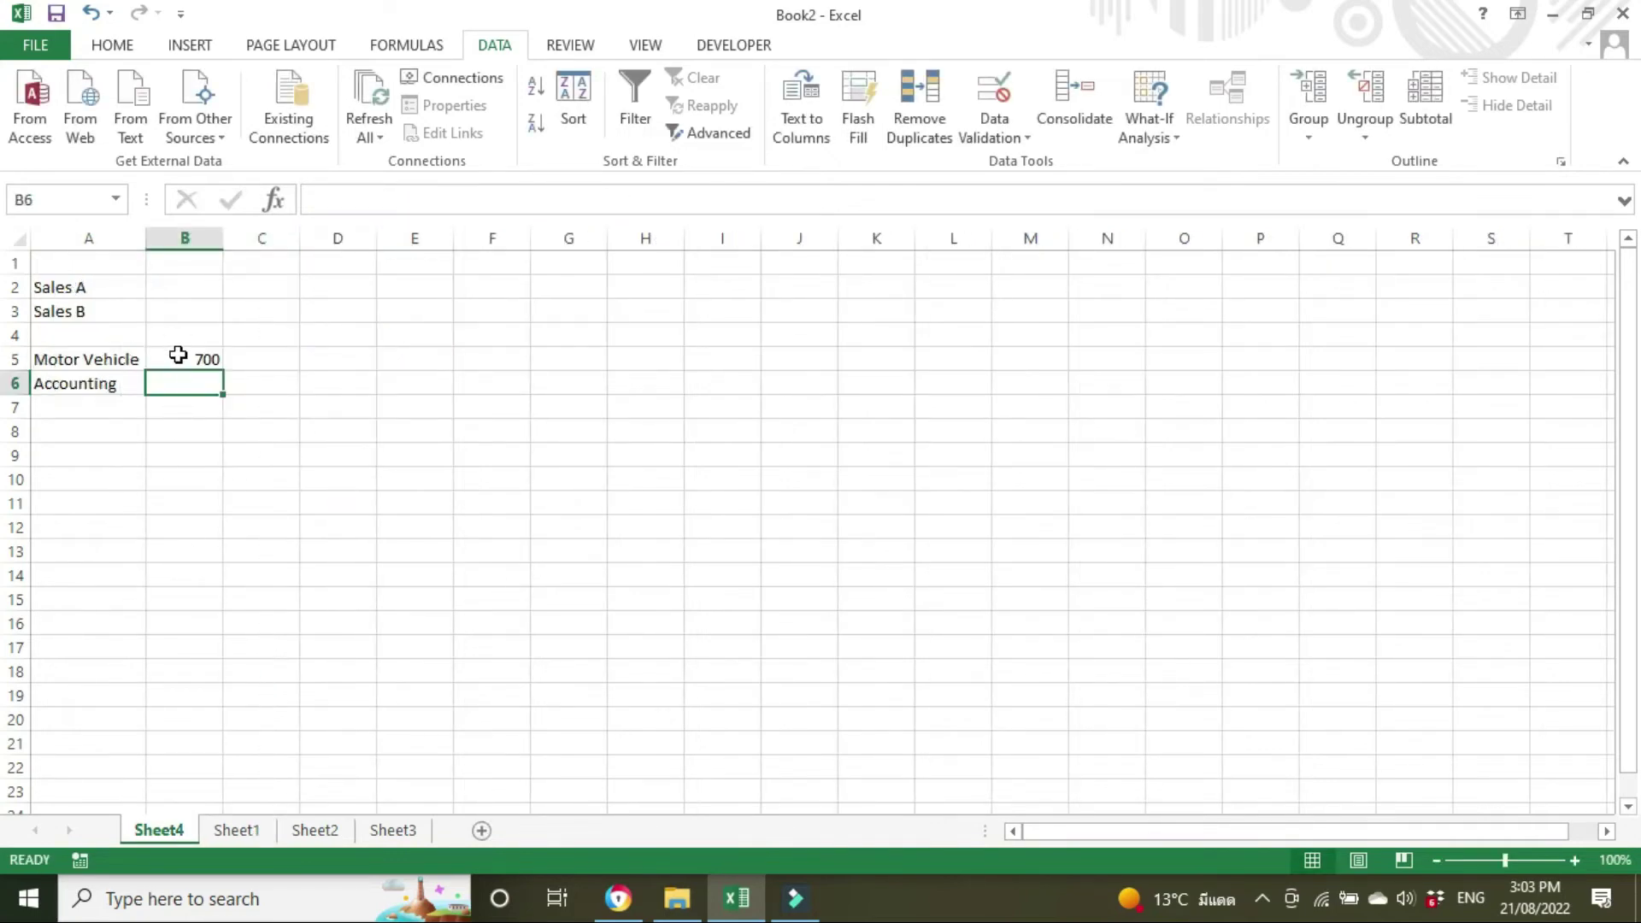
left_click(177, 355)
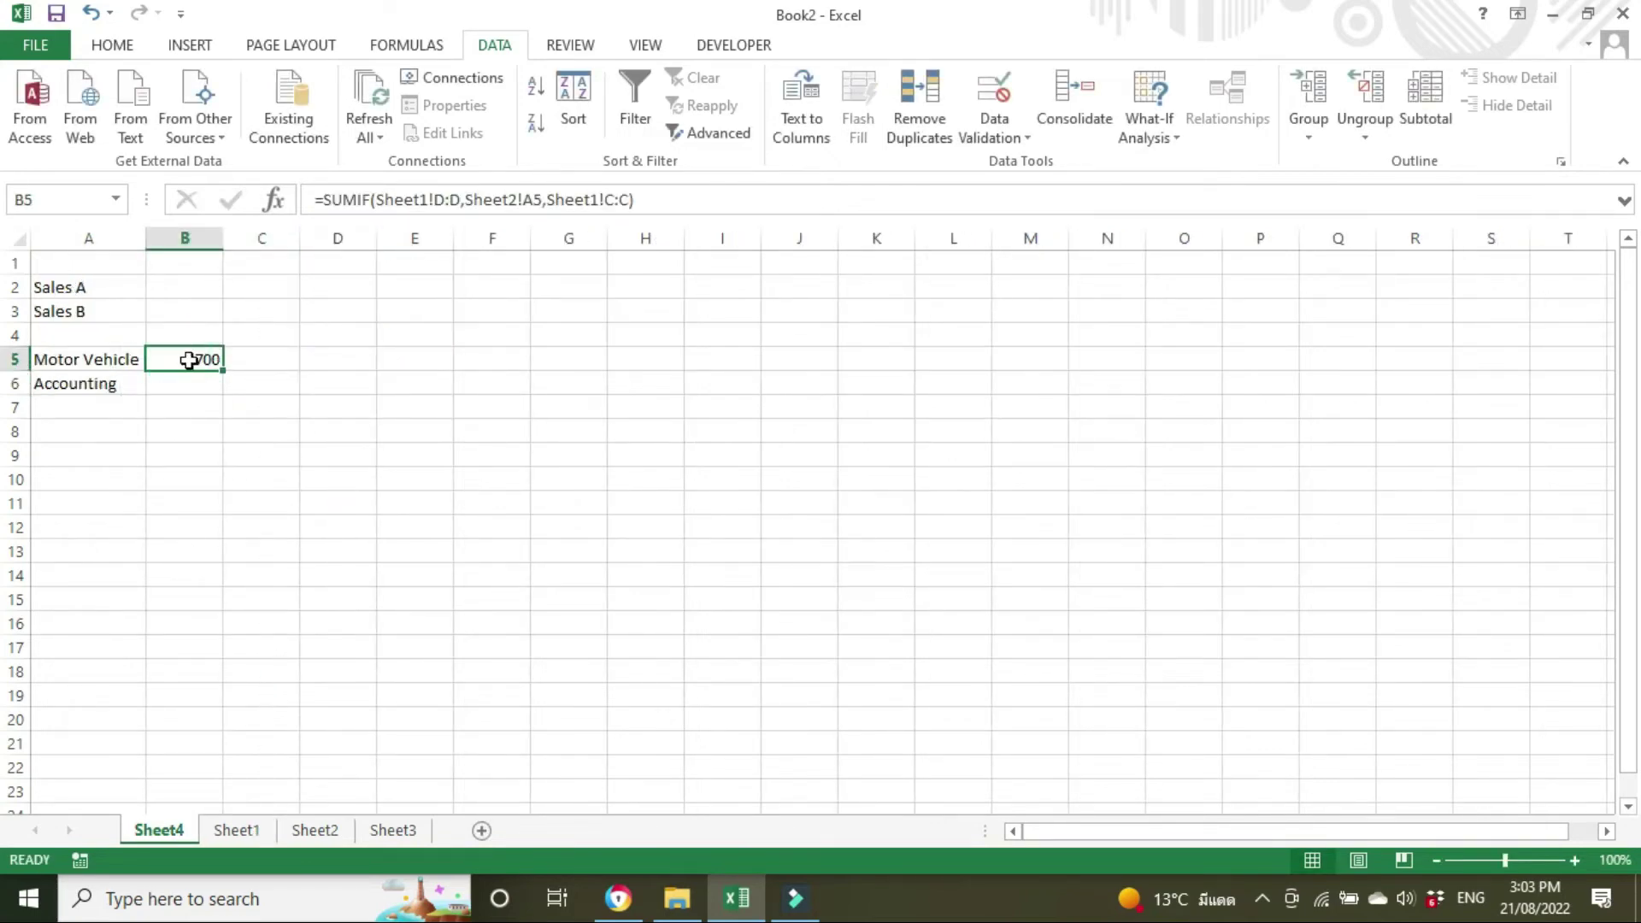
left_click(239, 836)
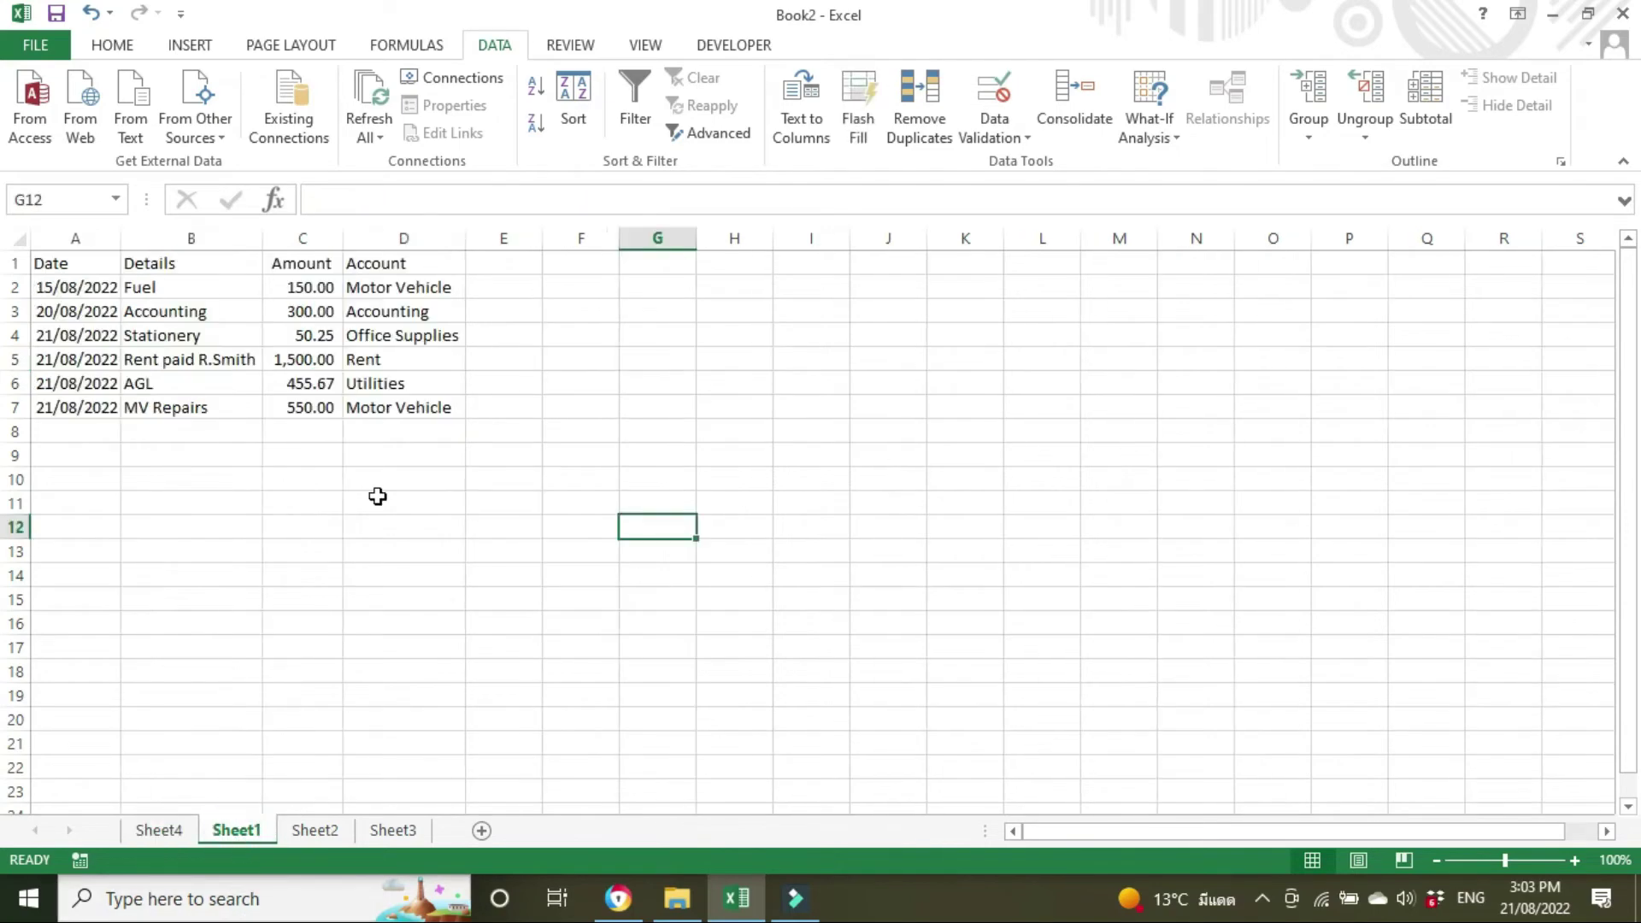
left_click(311, 292)
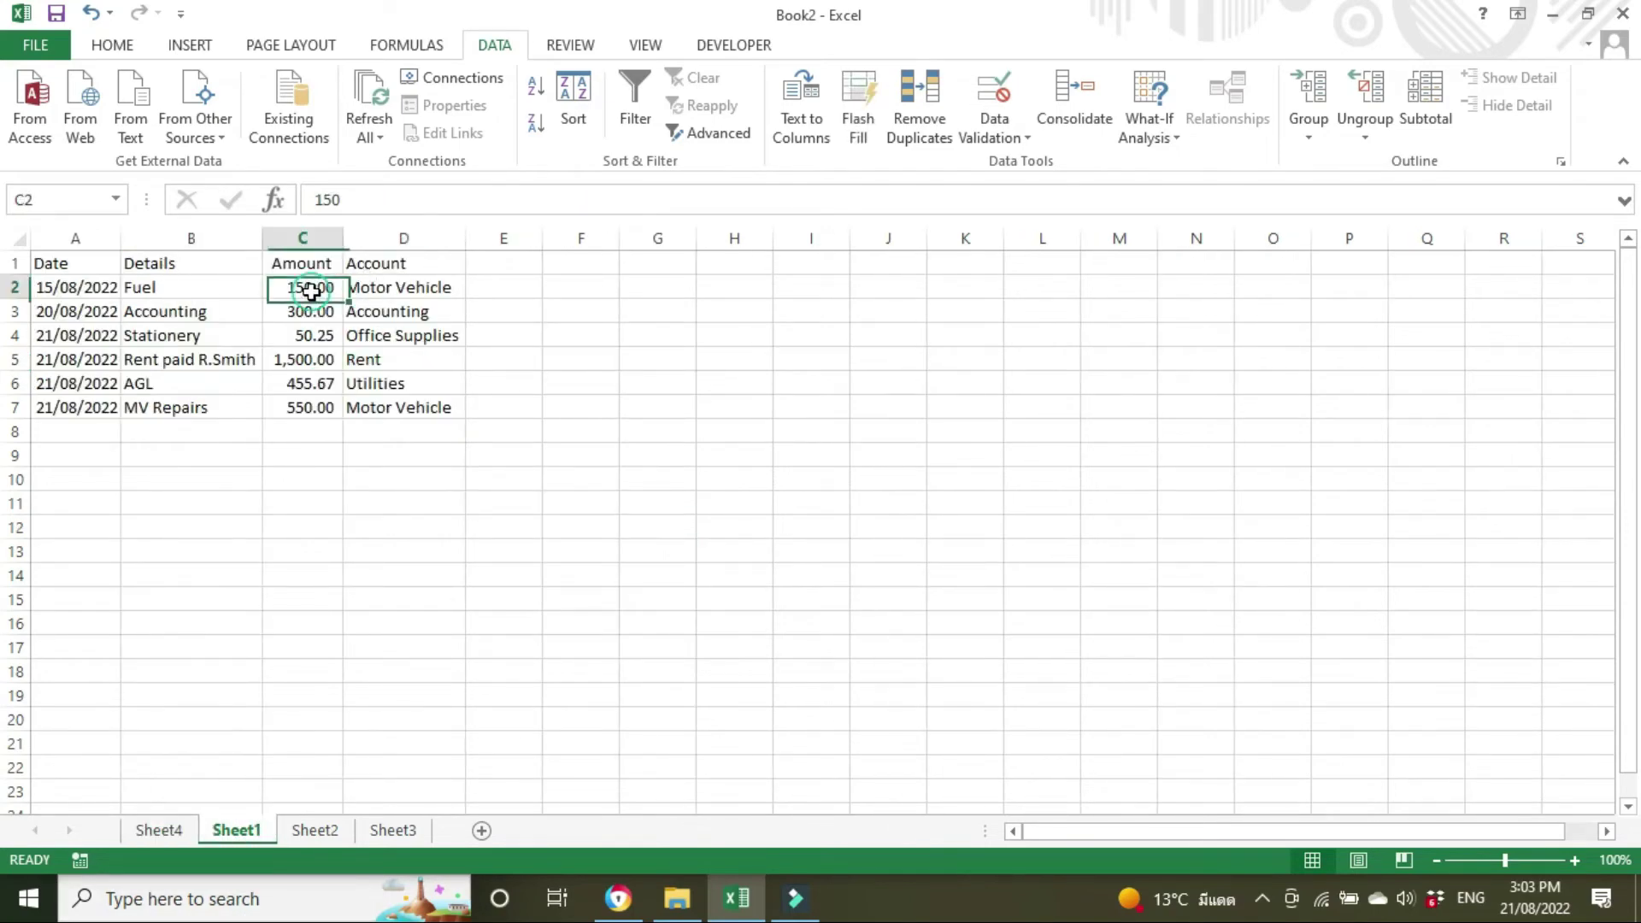
left_click(301, 408, "ctrl")
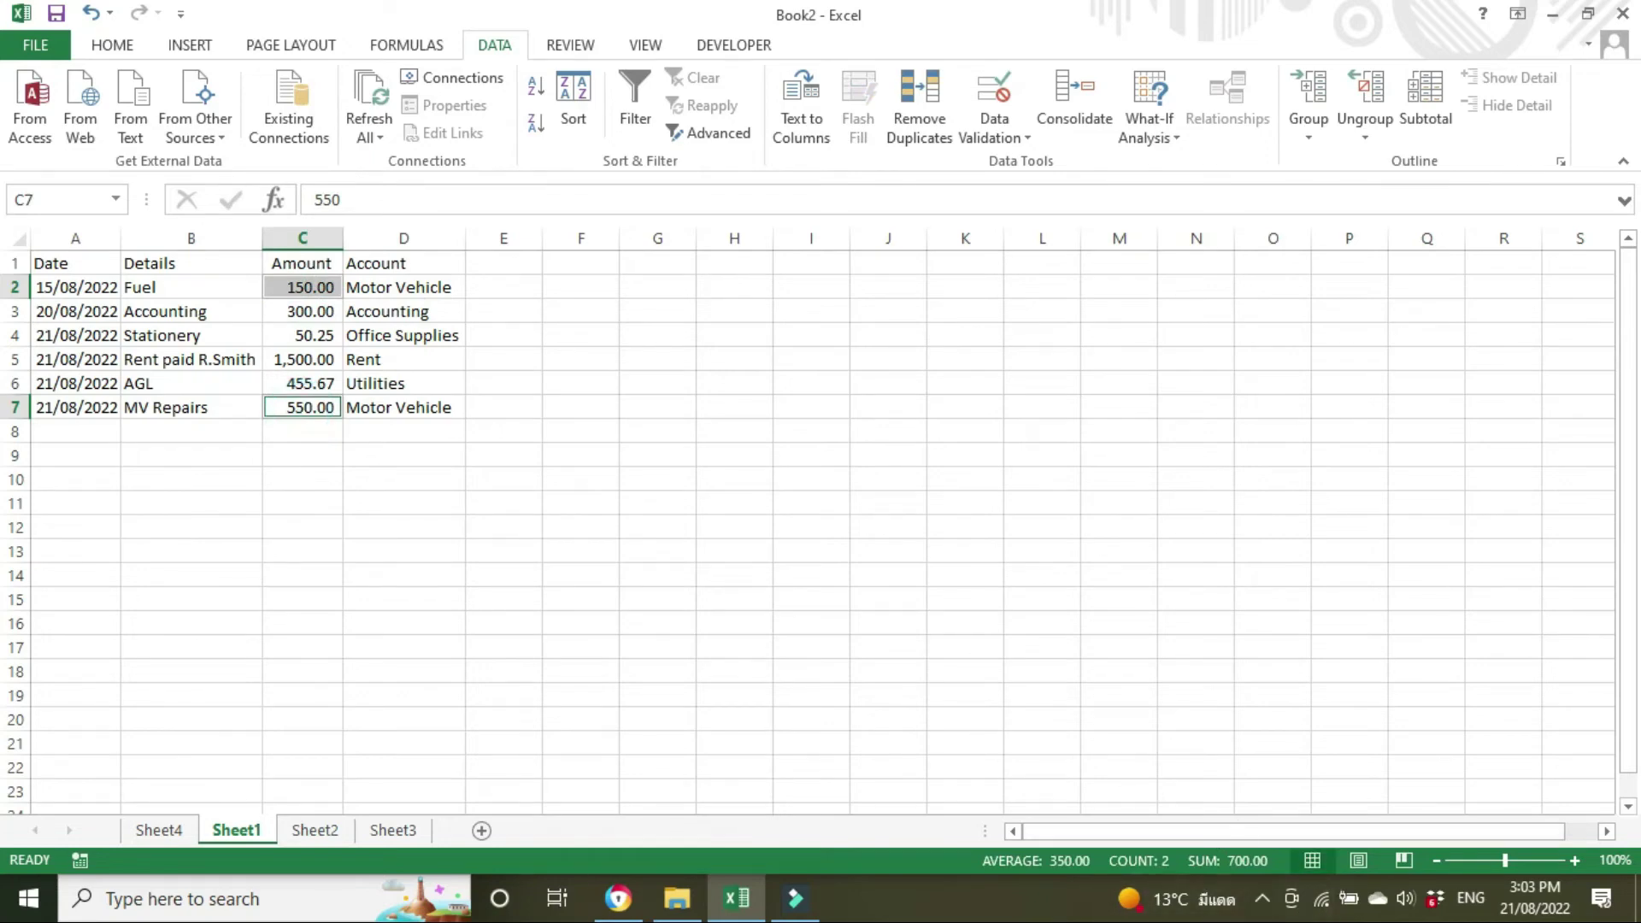
left_click(159, 830)
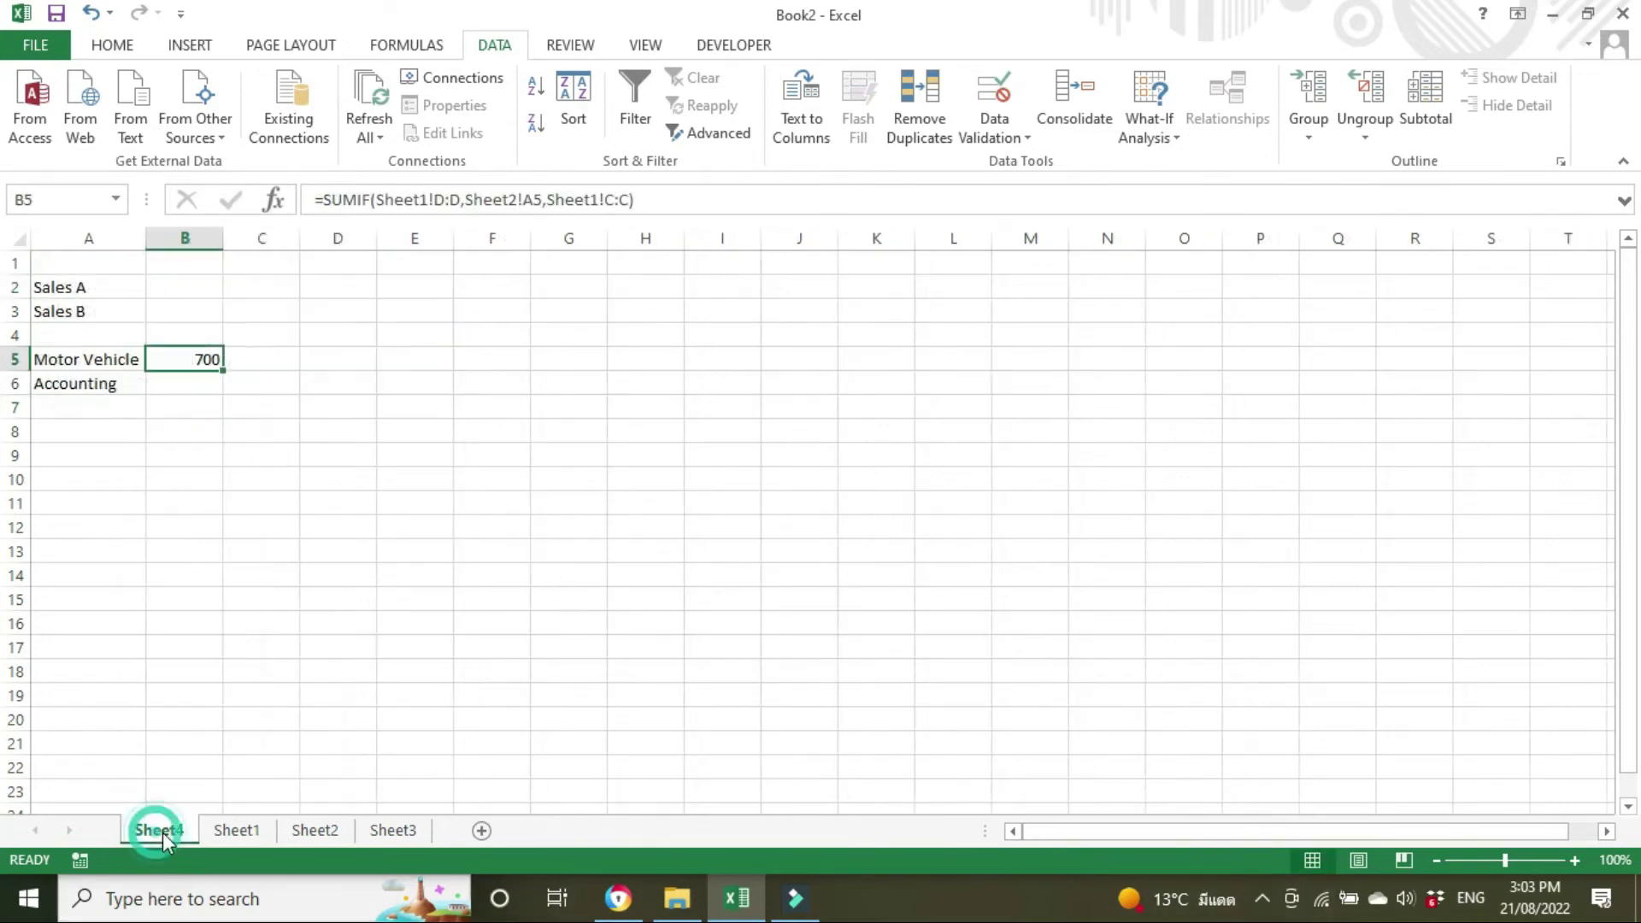
left_click(183, 388)
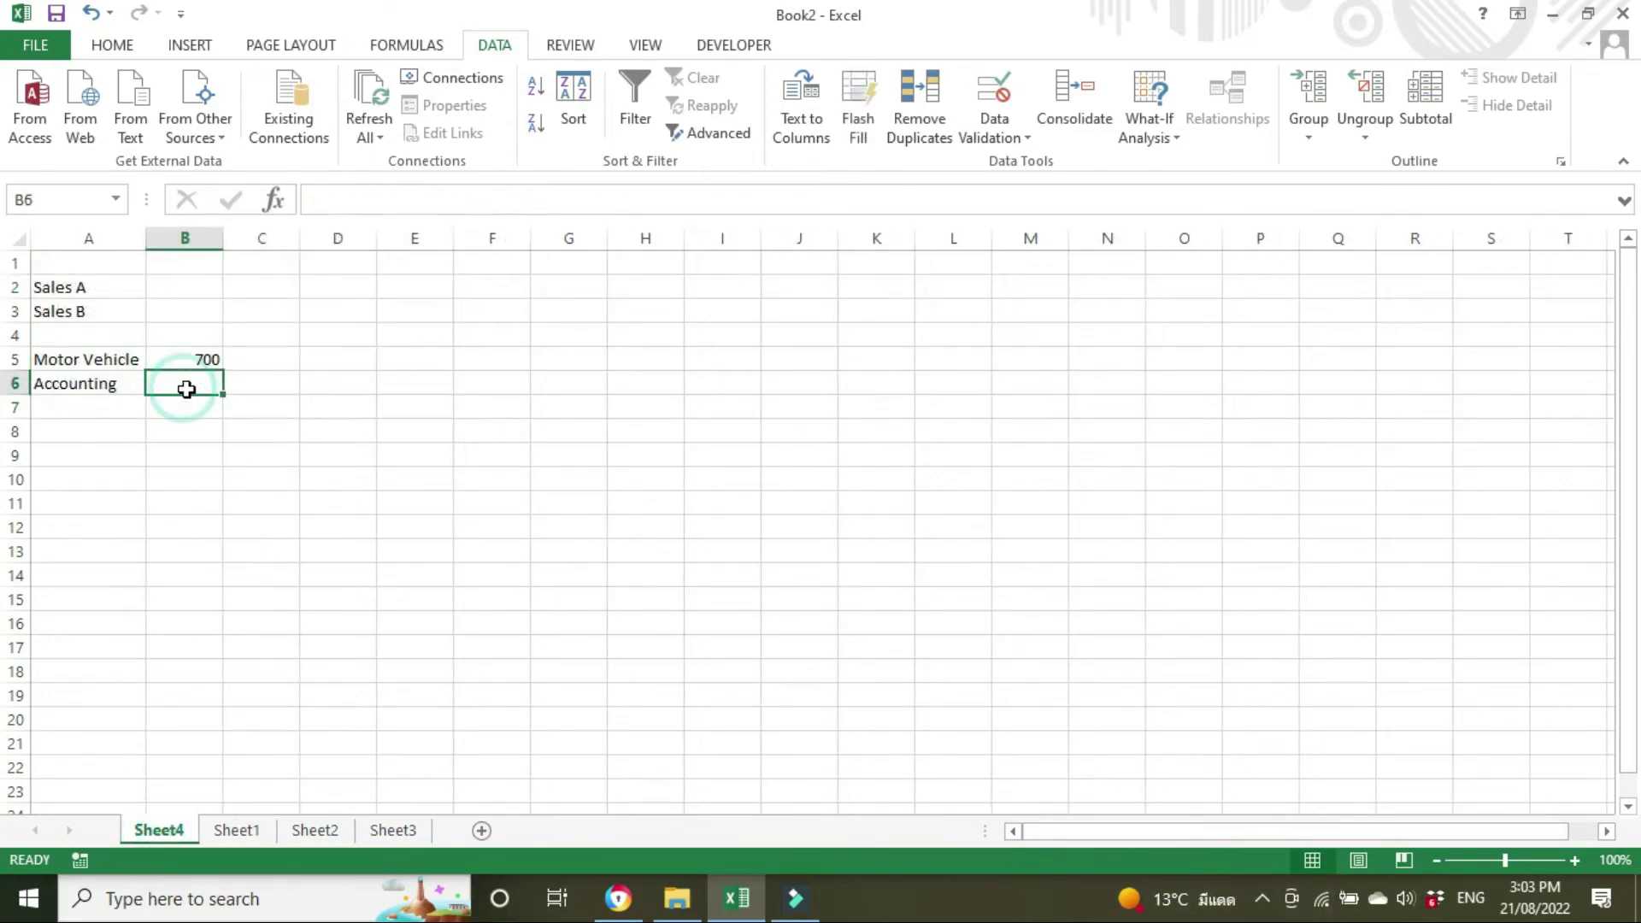
left_click(237, 830)
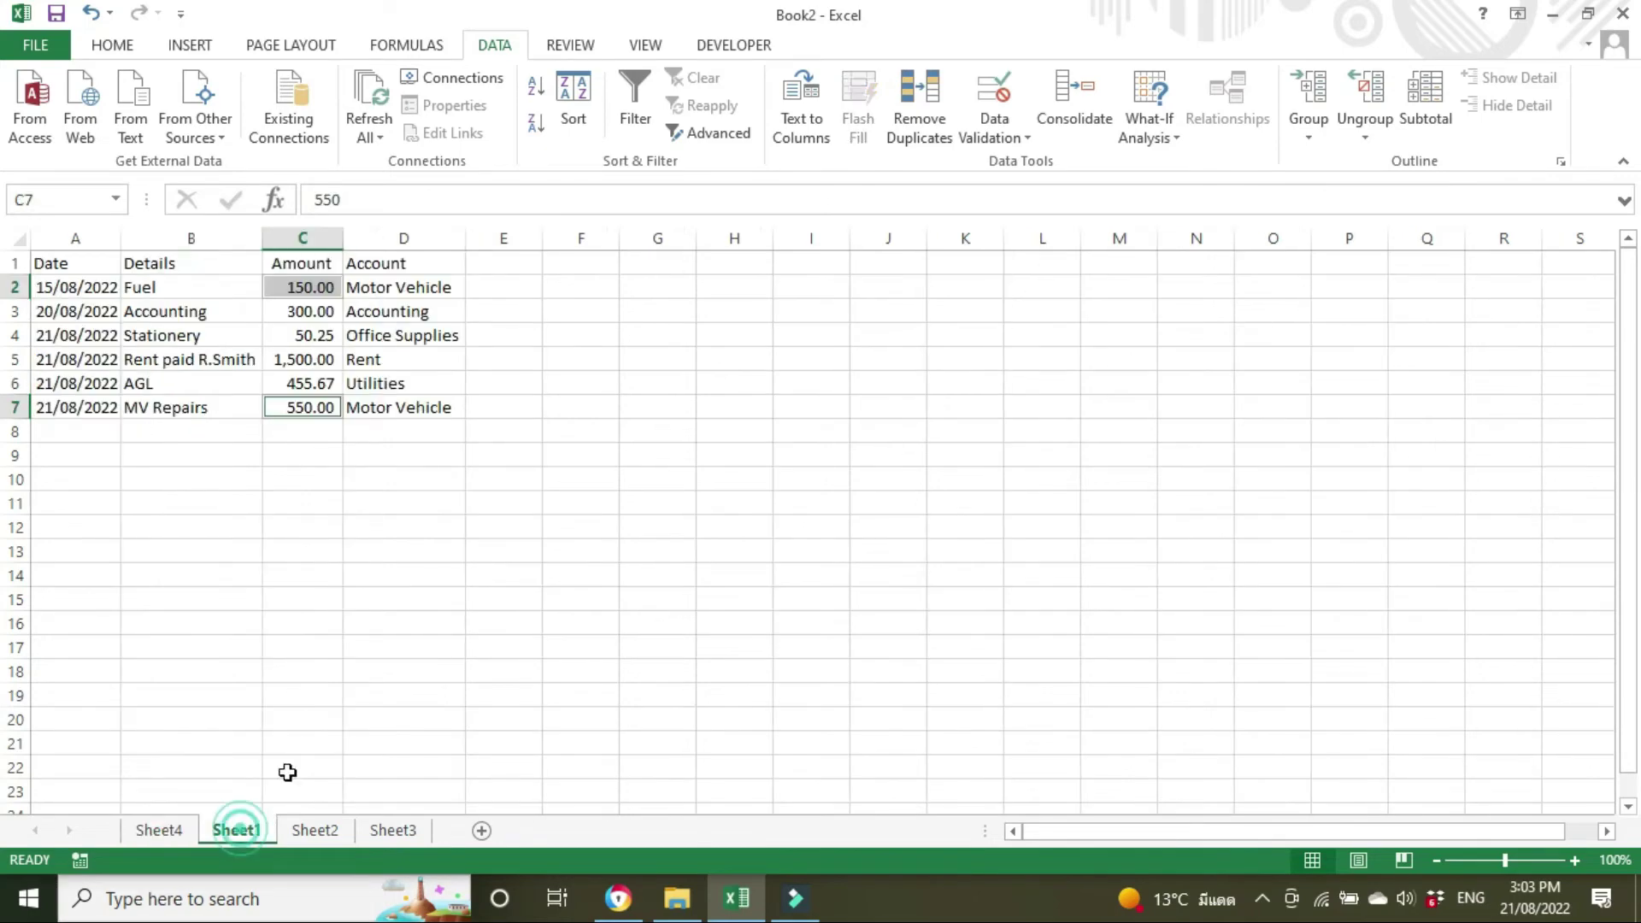
left_click(660, 355)
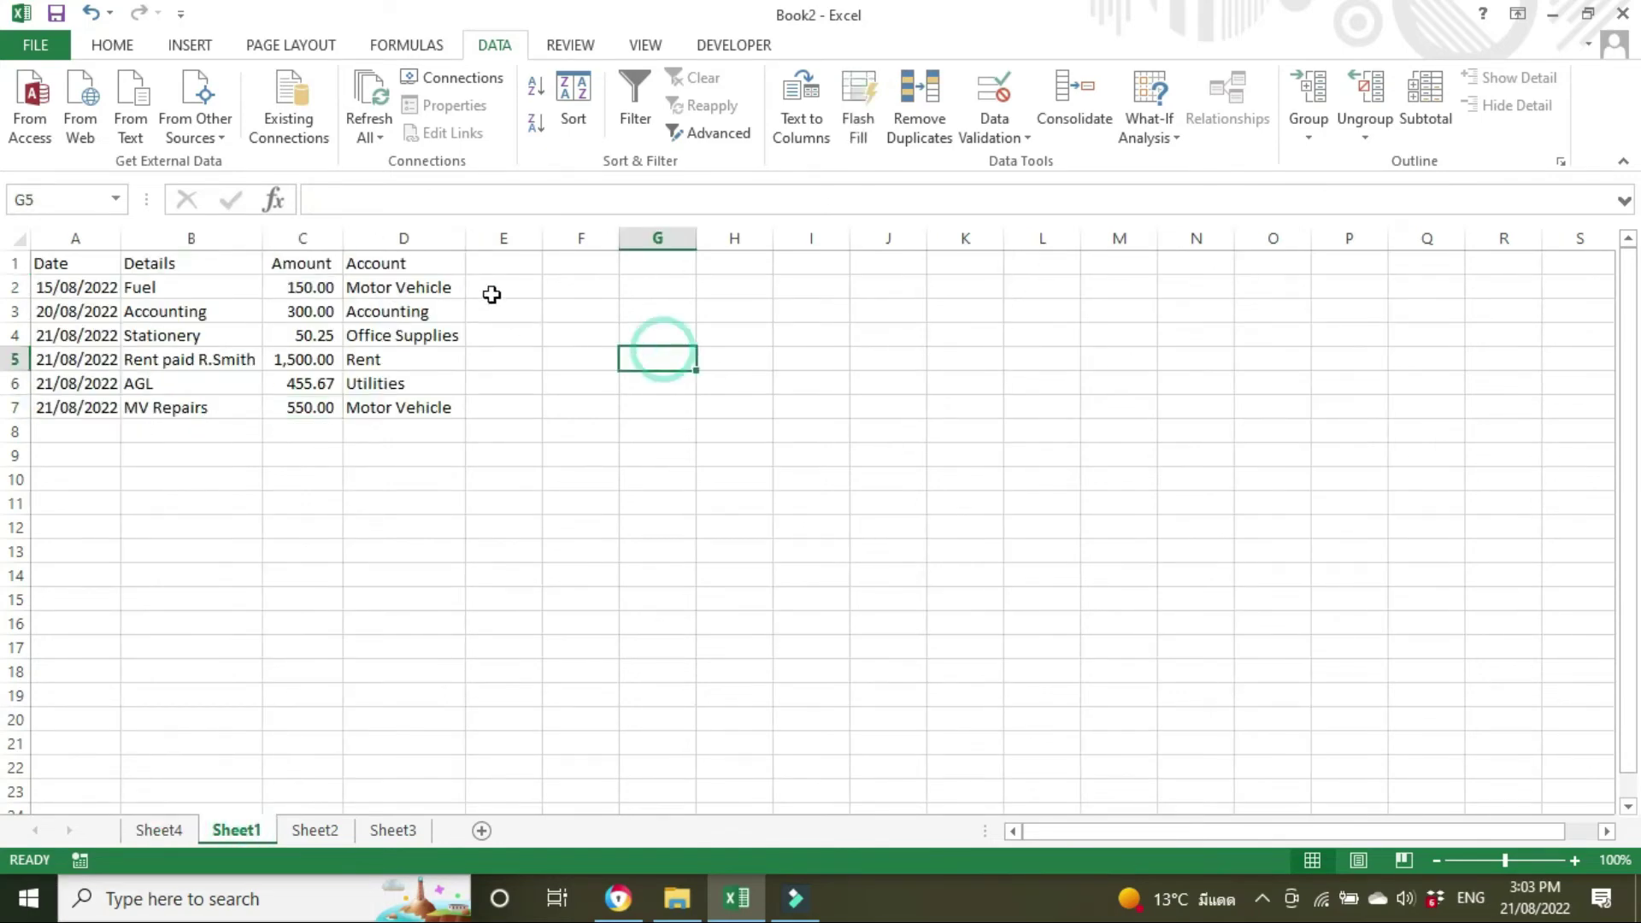
left_click(401, 288)
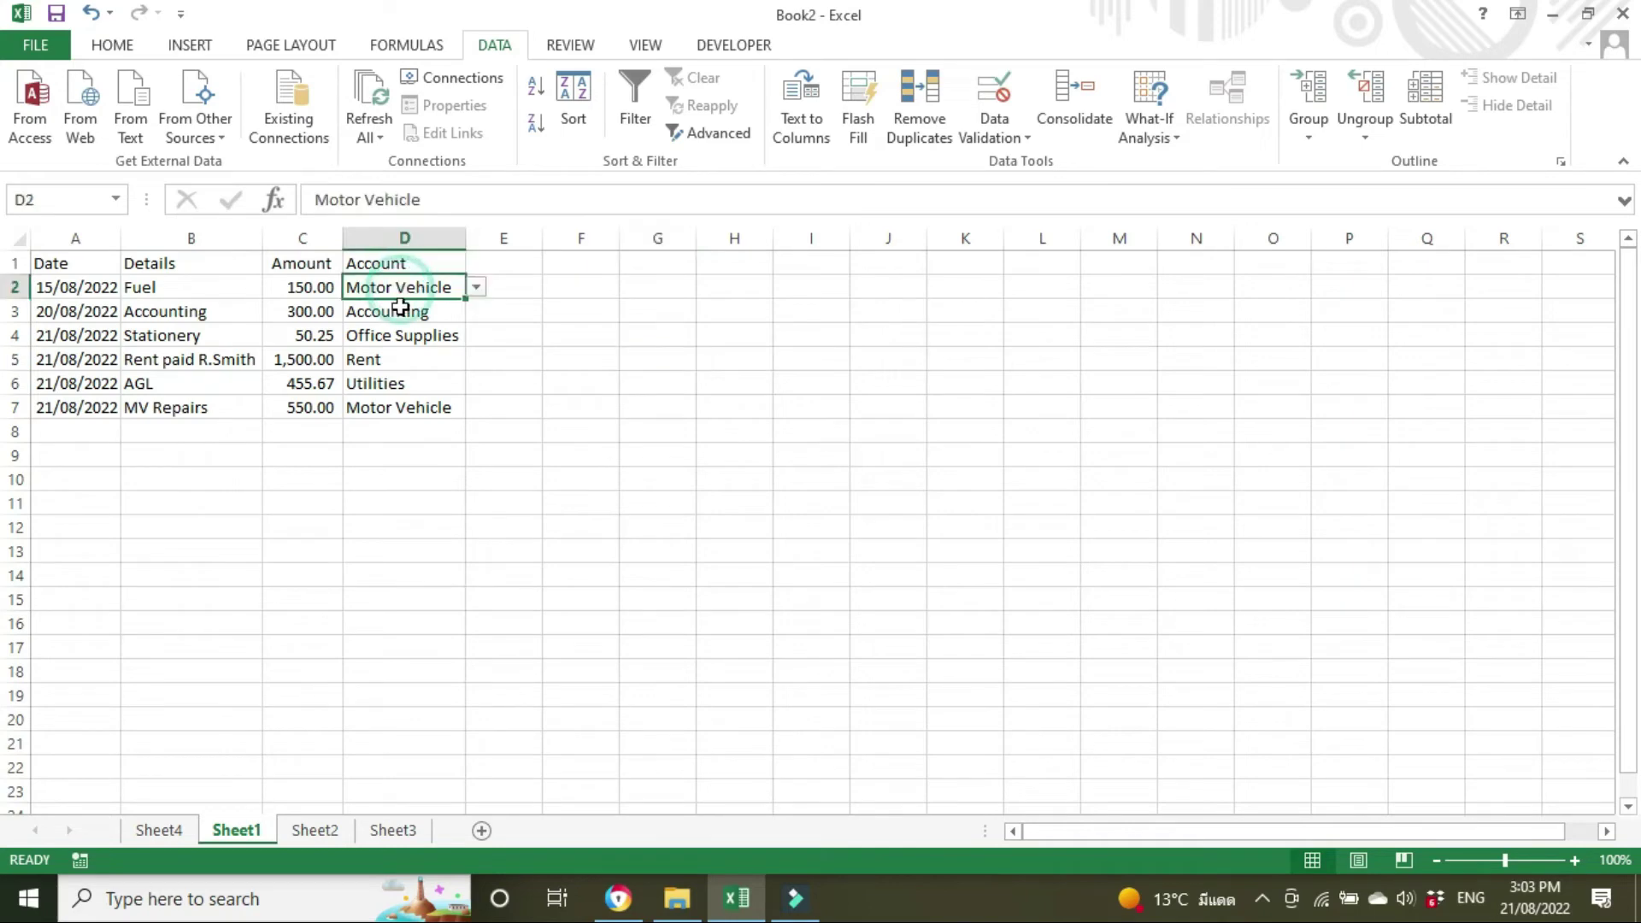
left_click(402, 312)
left_click(402, 334)
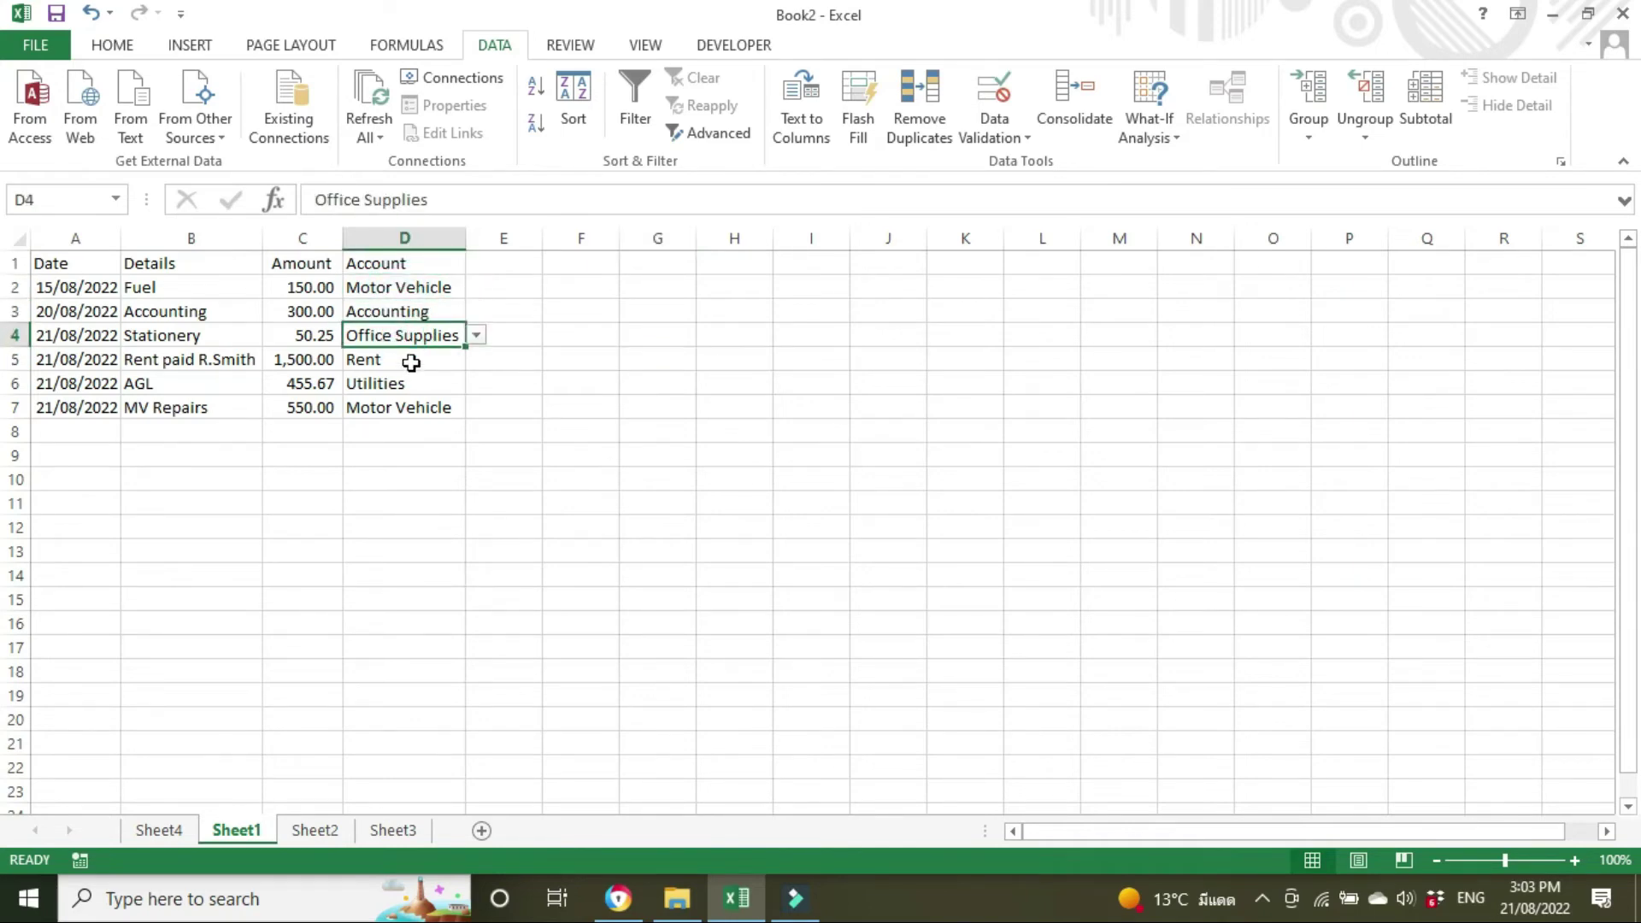
left_click(413, 359)
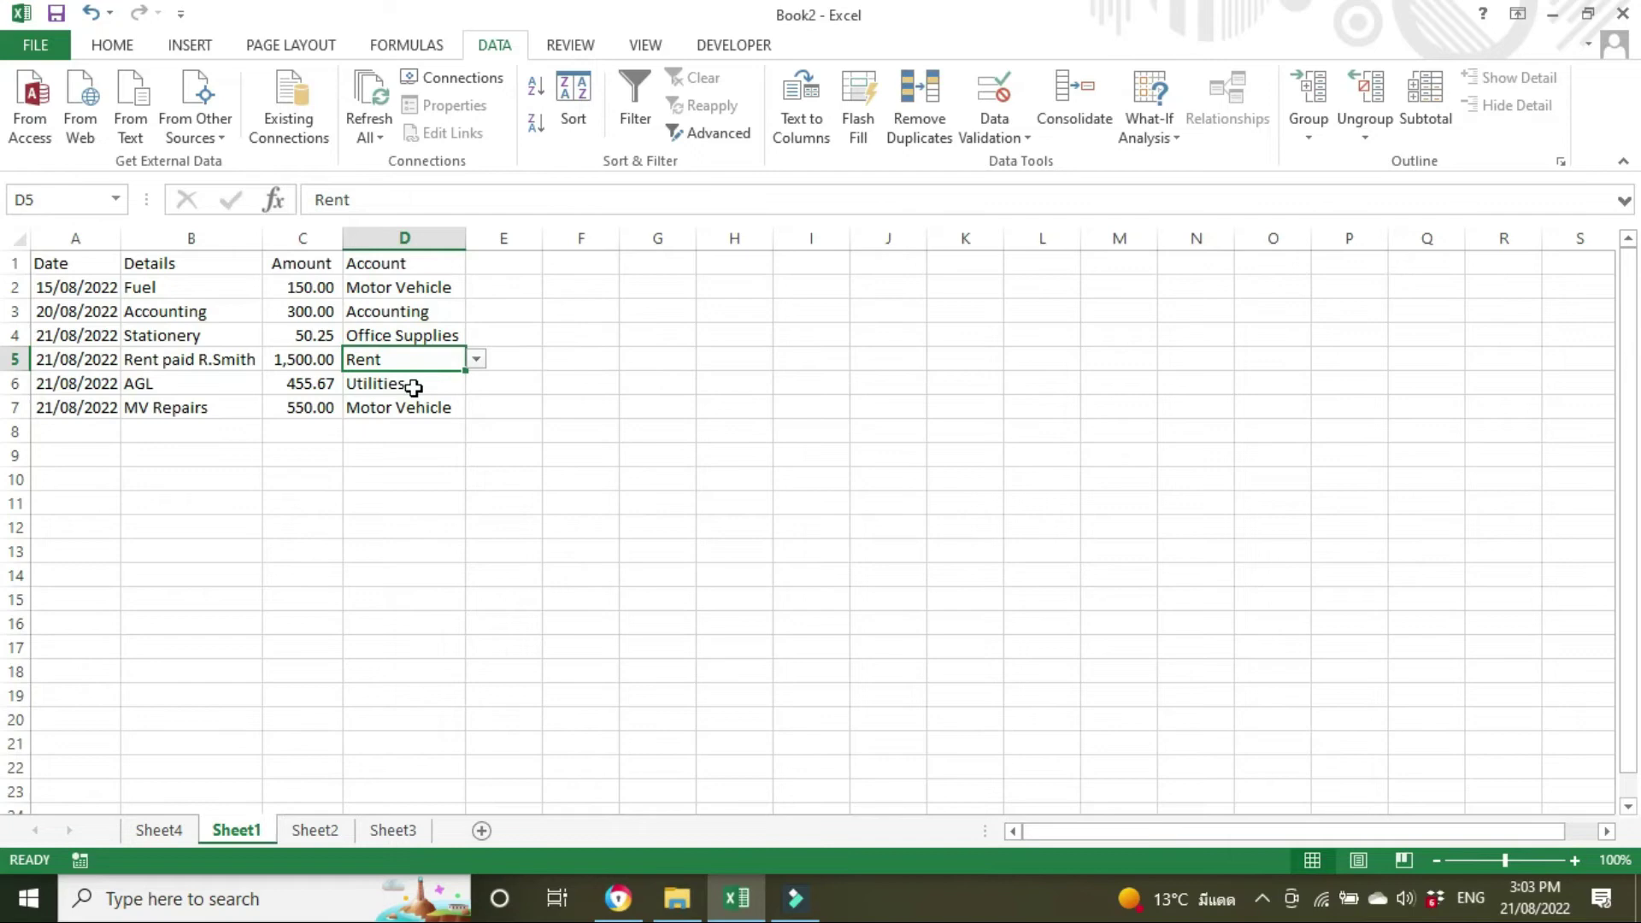
left_click(414, 384)
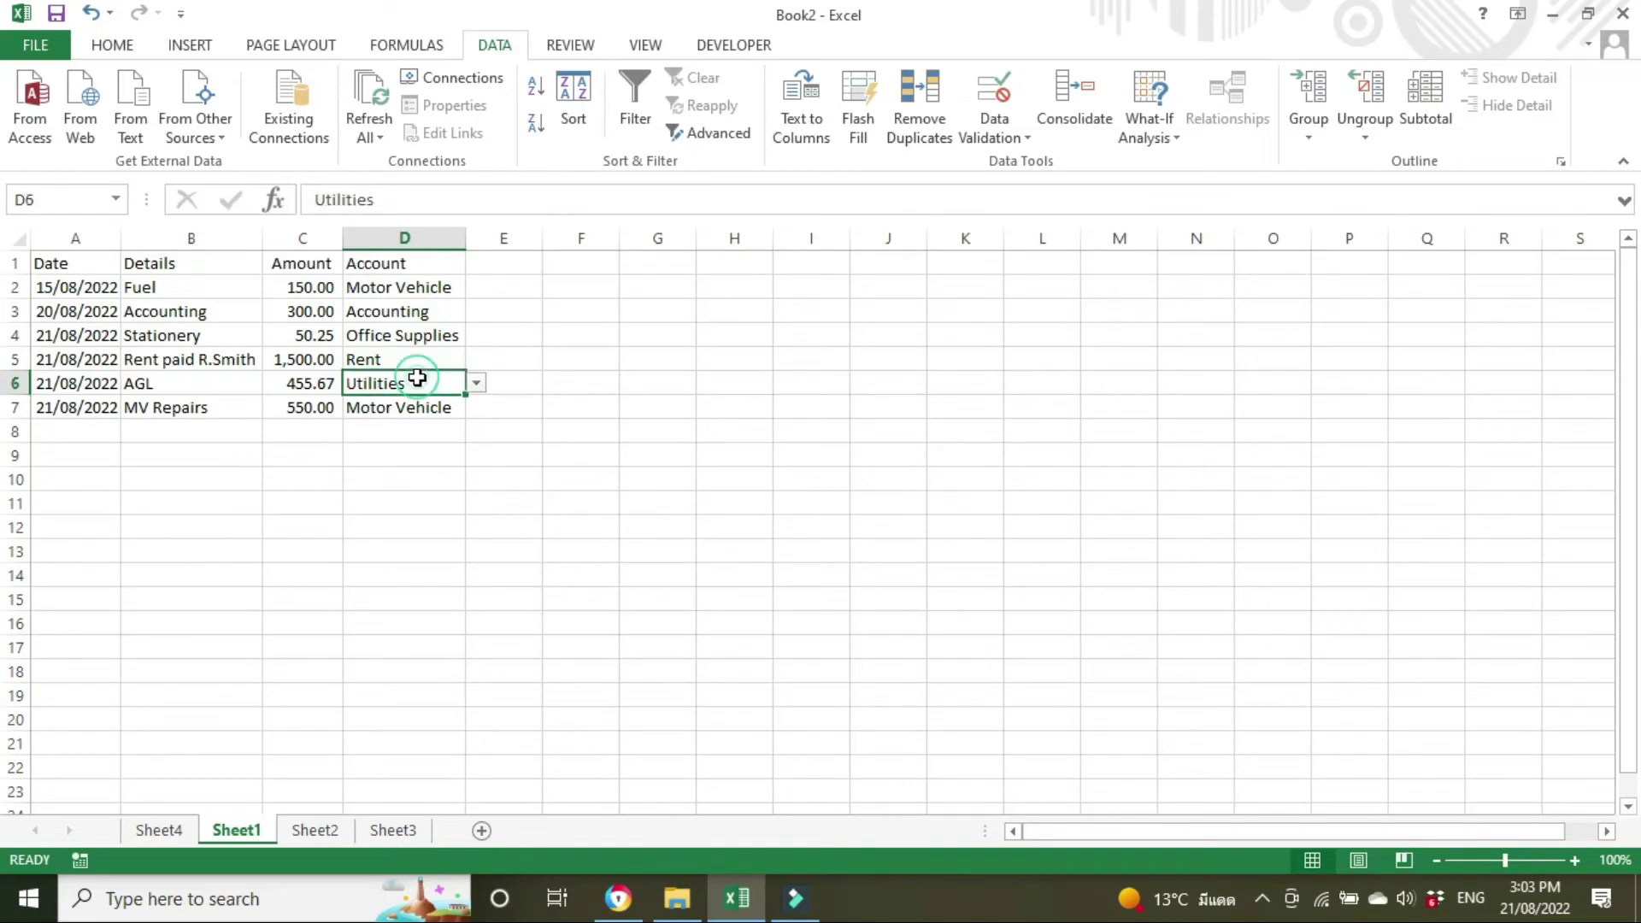
left_click(159, 830)
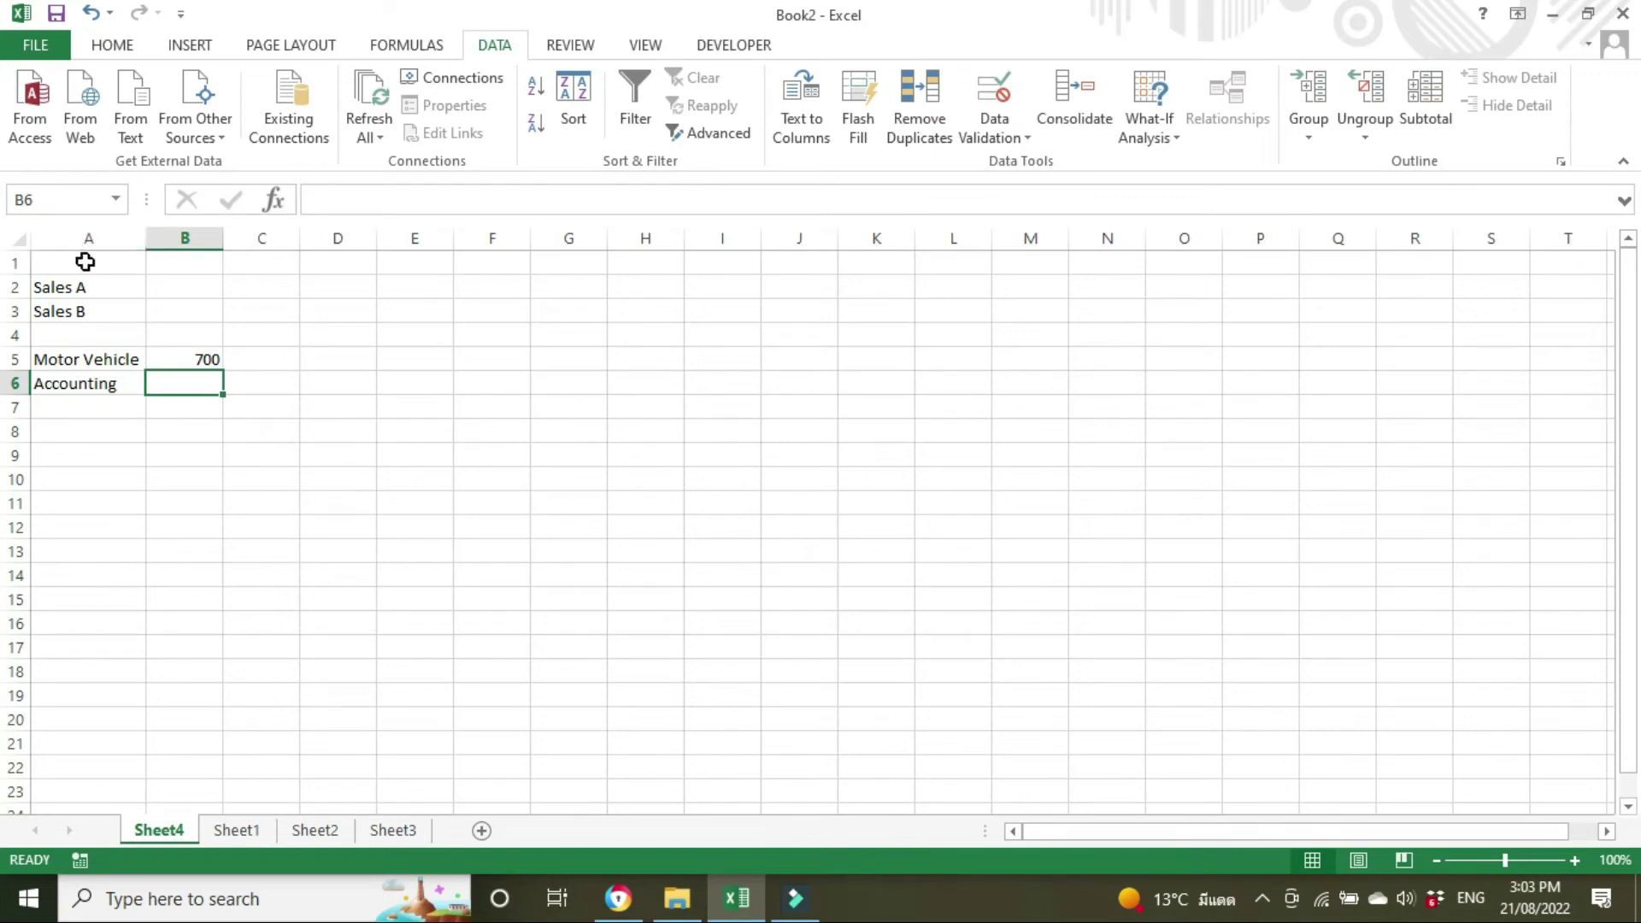
Review the Motor Vehicle SUMIF in Sheet4 cell B5, which totals 700
left_click(171, 356)
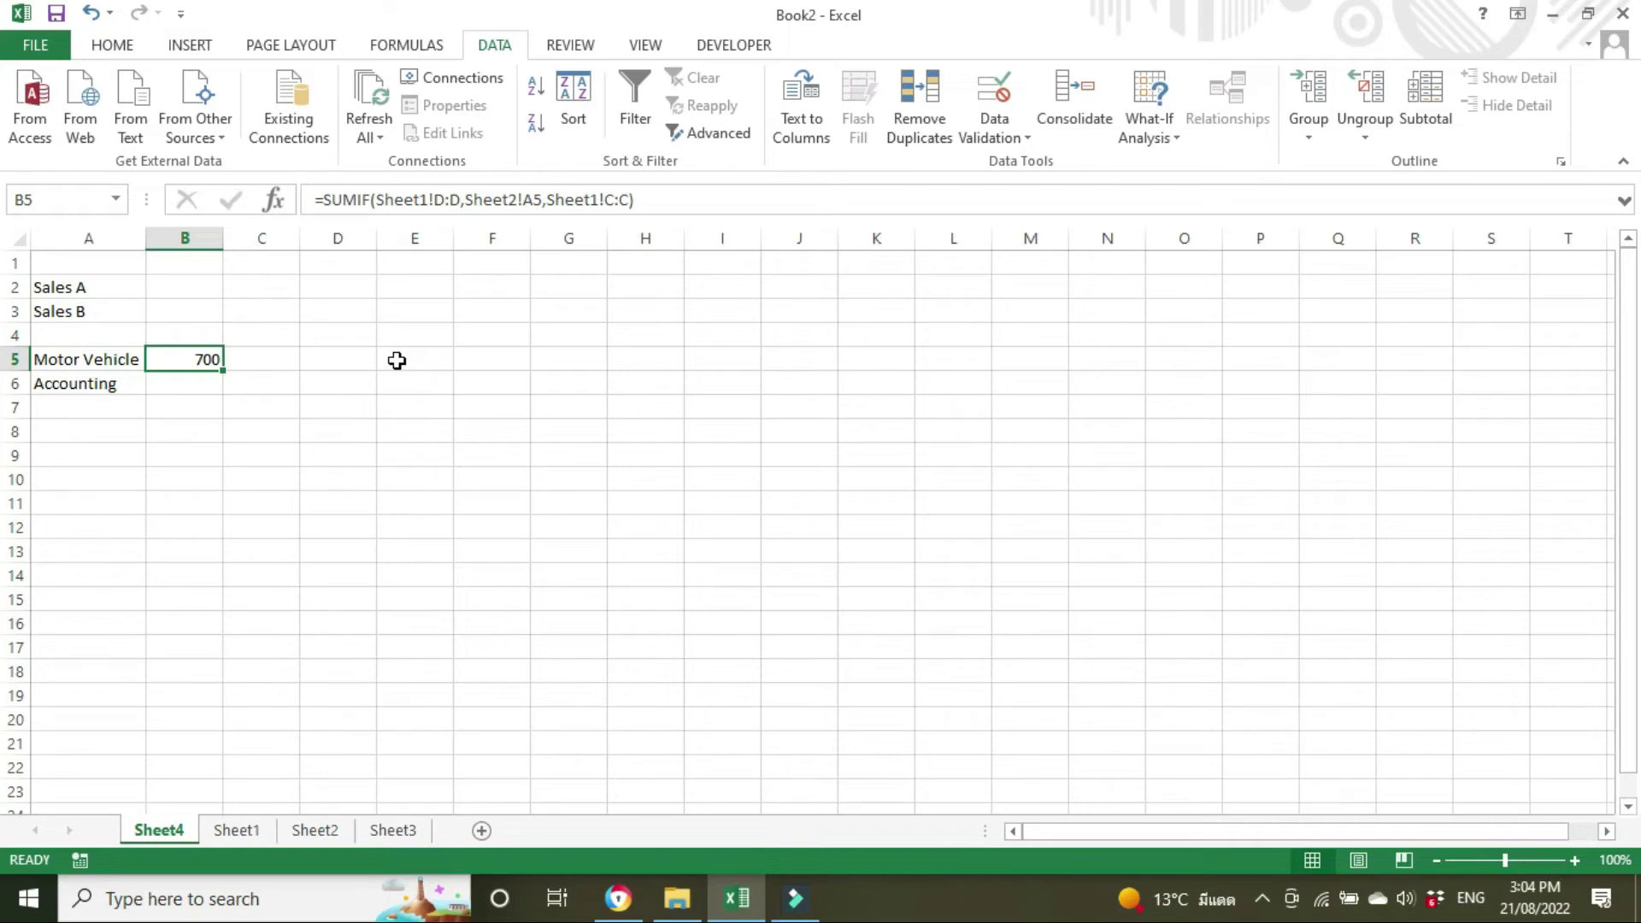
left_click(587, 358)
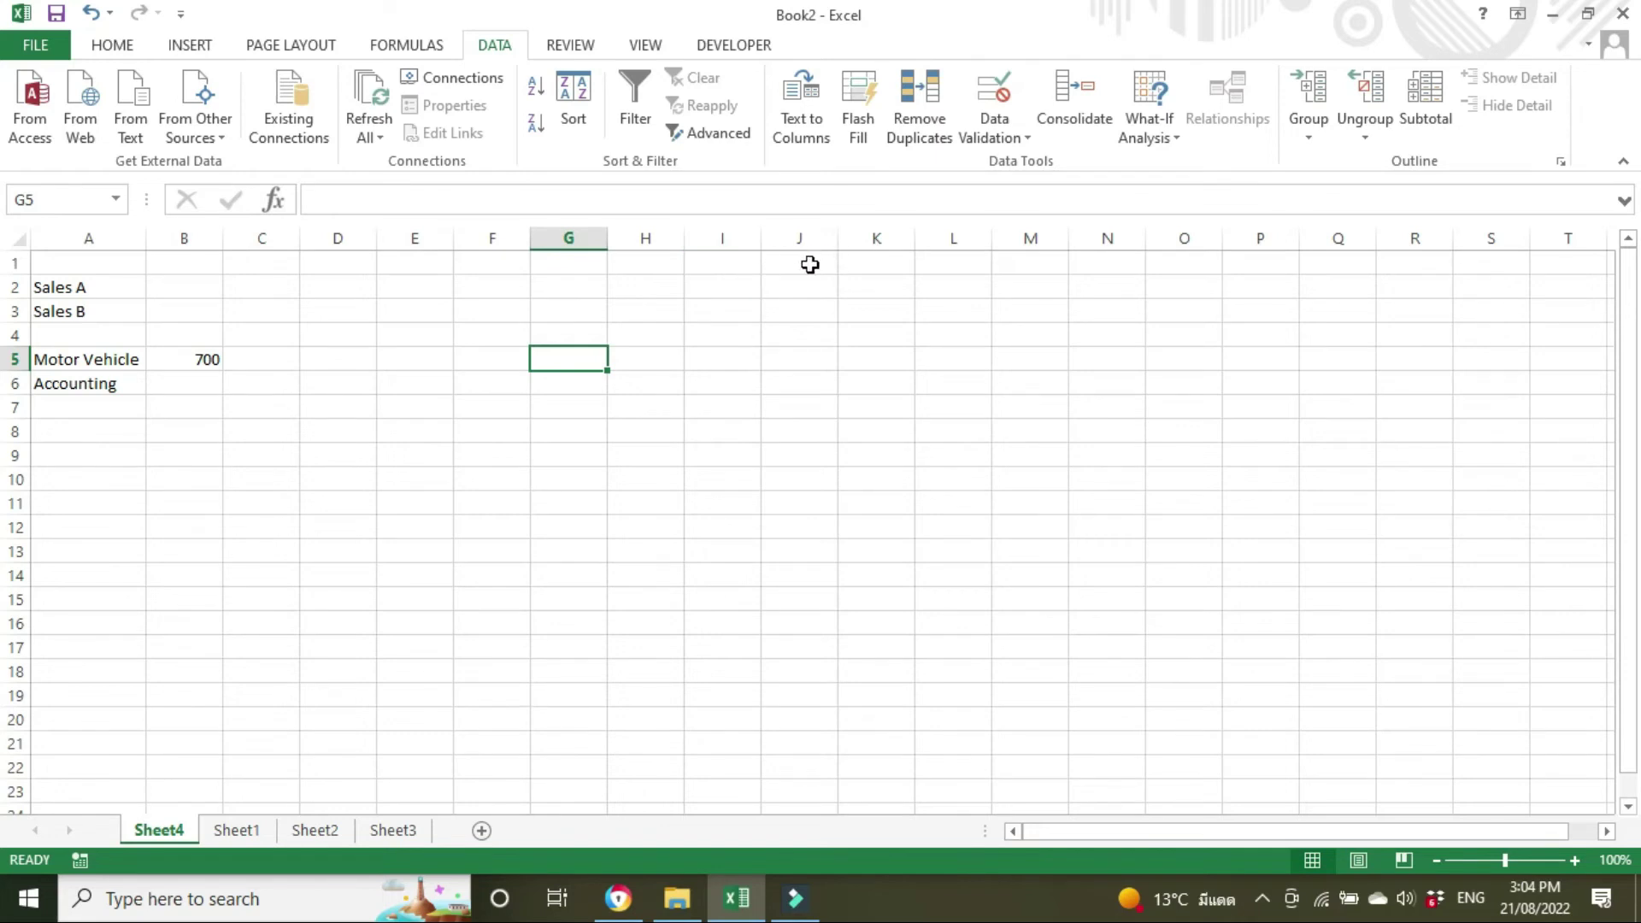
left_click(722, 266)
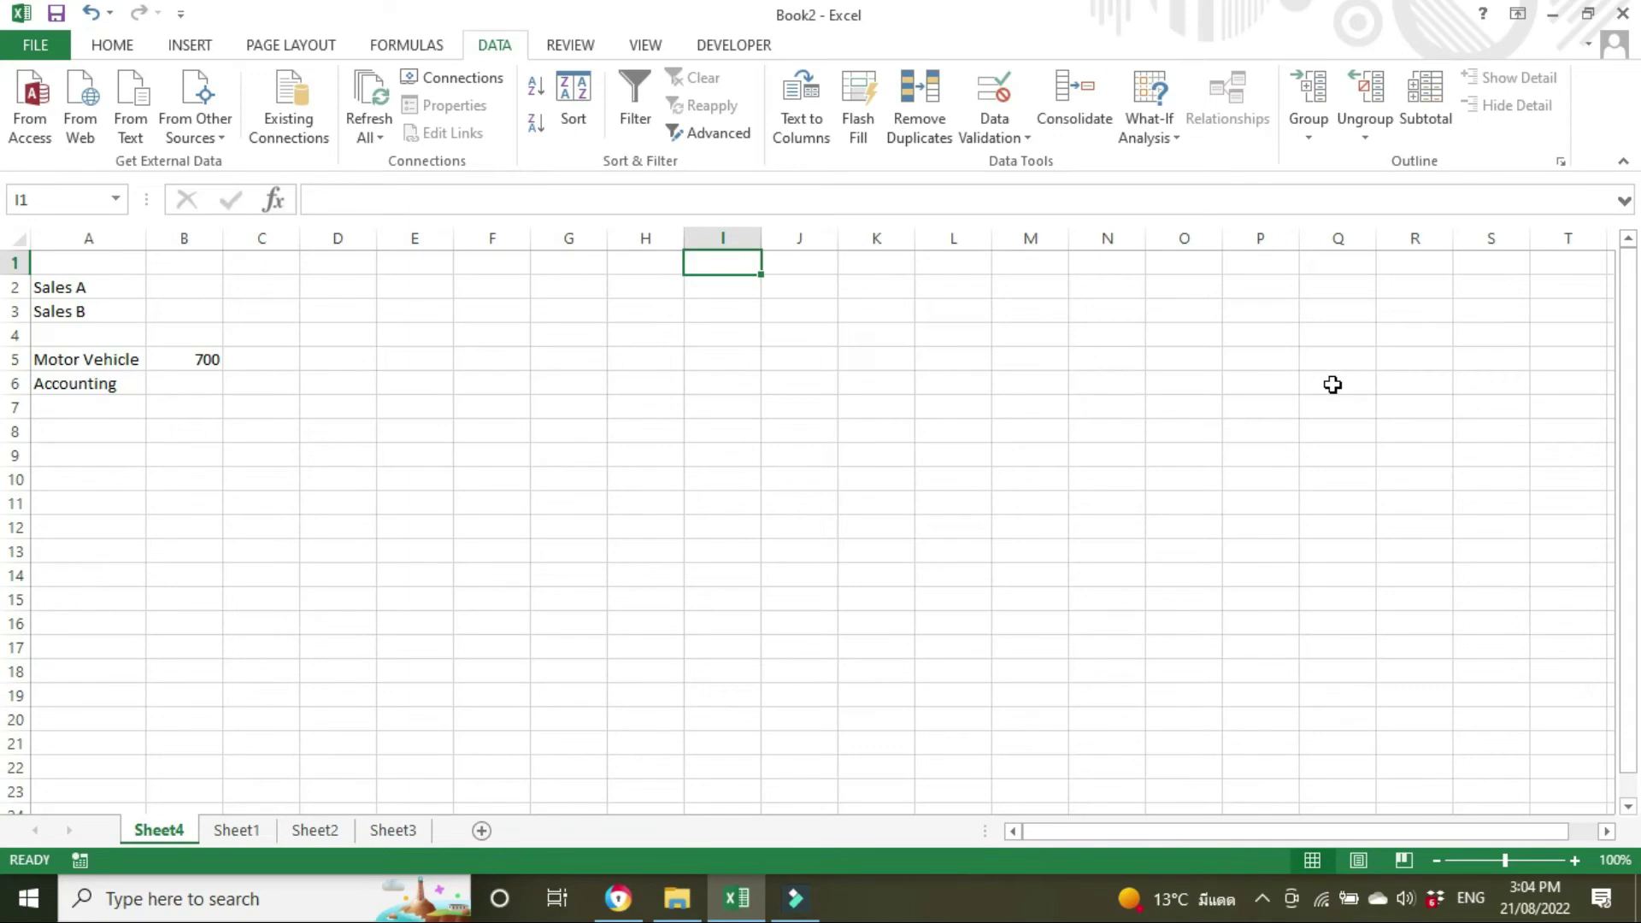
Type the heading Location into Sheet1 cell E1, beside Account
left_click(253, 829)
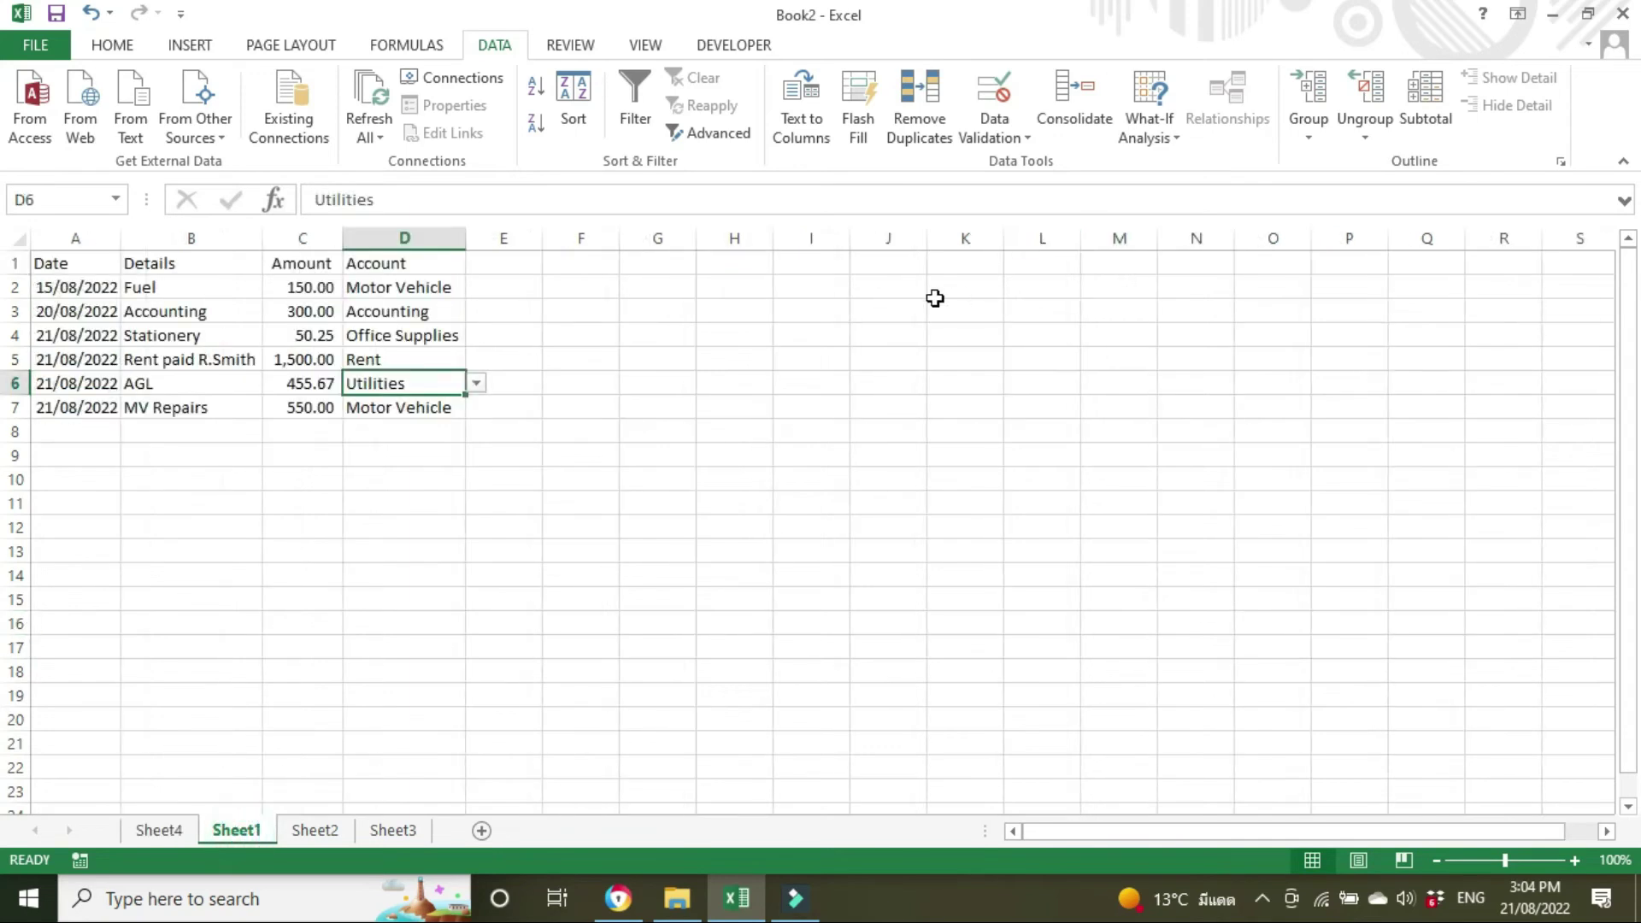
left_click(882, 261)
left_click(513, 262)
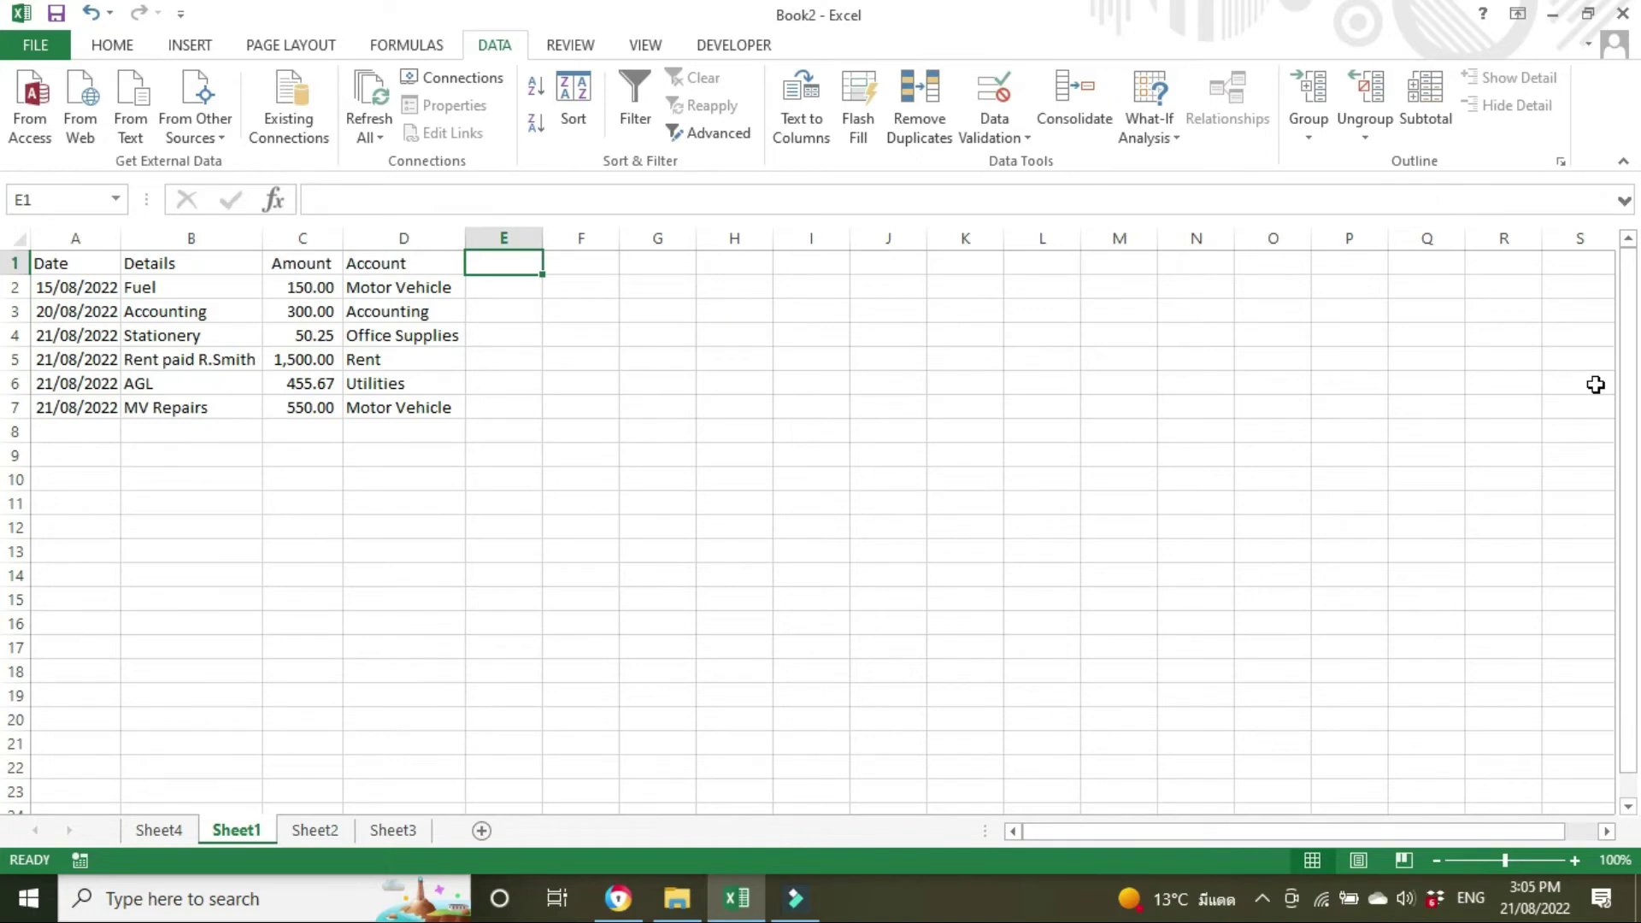
type("Location")
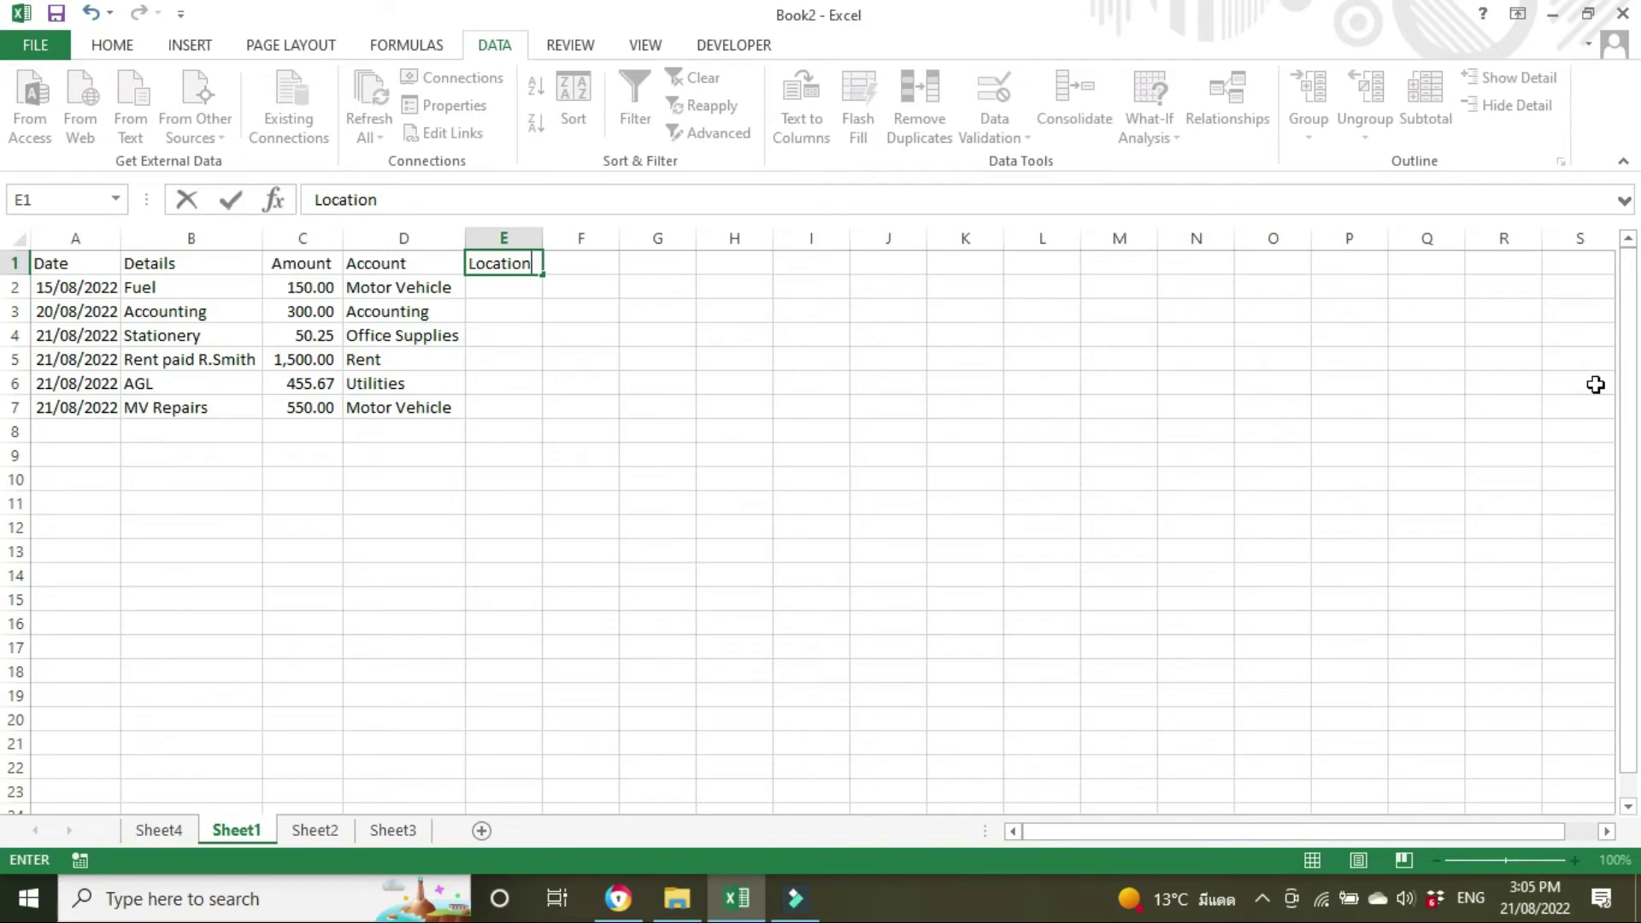
key("Return")
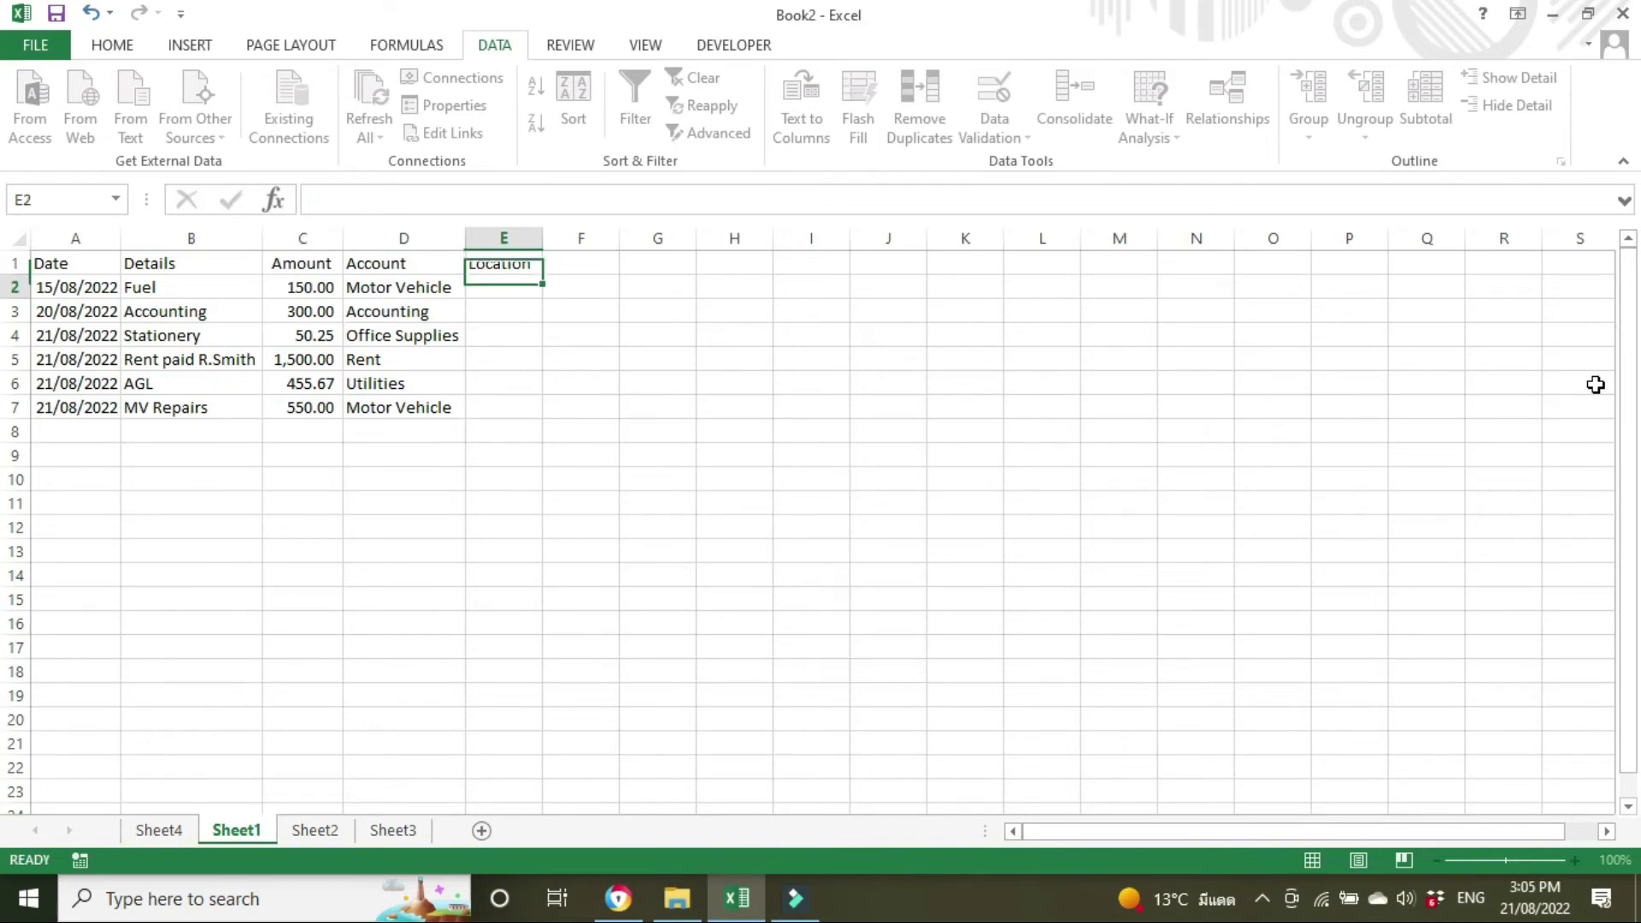
Shade Sheet2 cells B1:B5 with a fill colour for the location list
left_click(330, 829)
left_click_drag(212, 263, 209, 361)
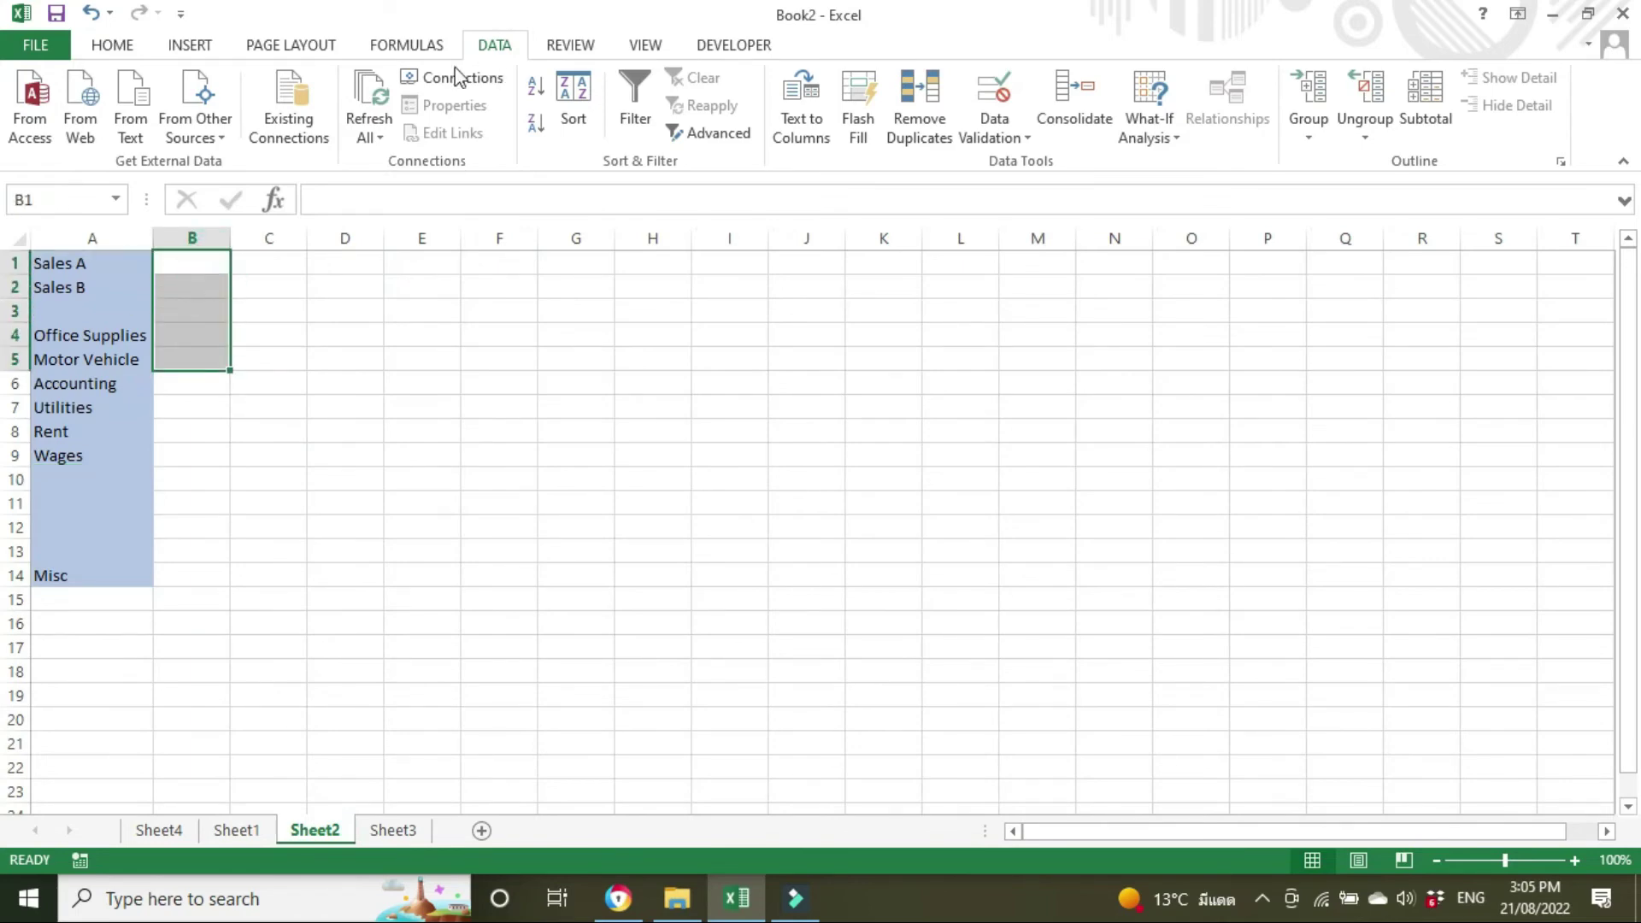
left_click(118, 46)
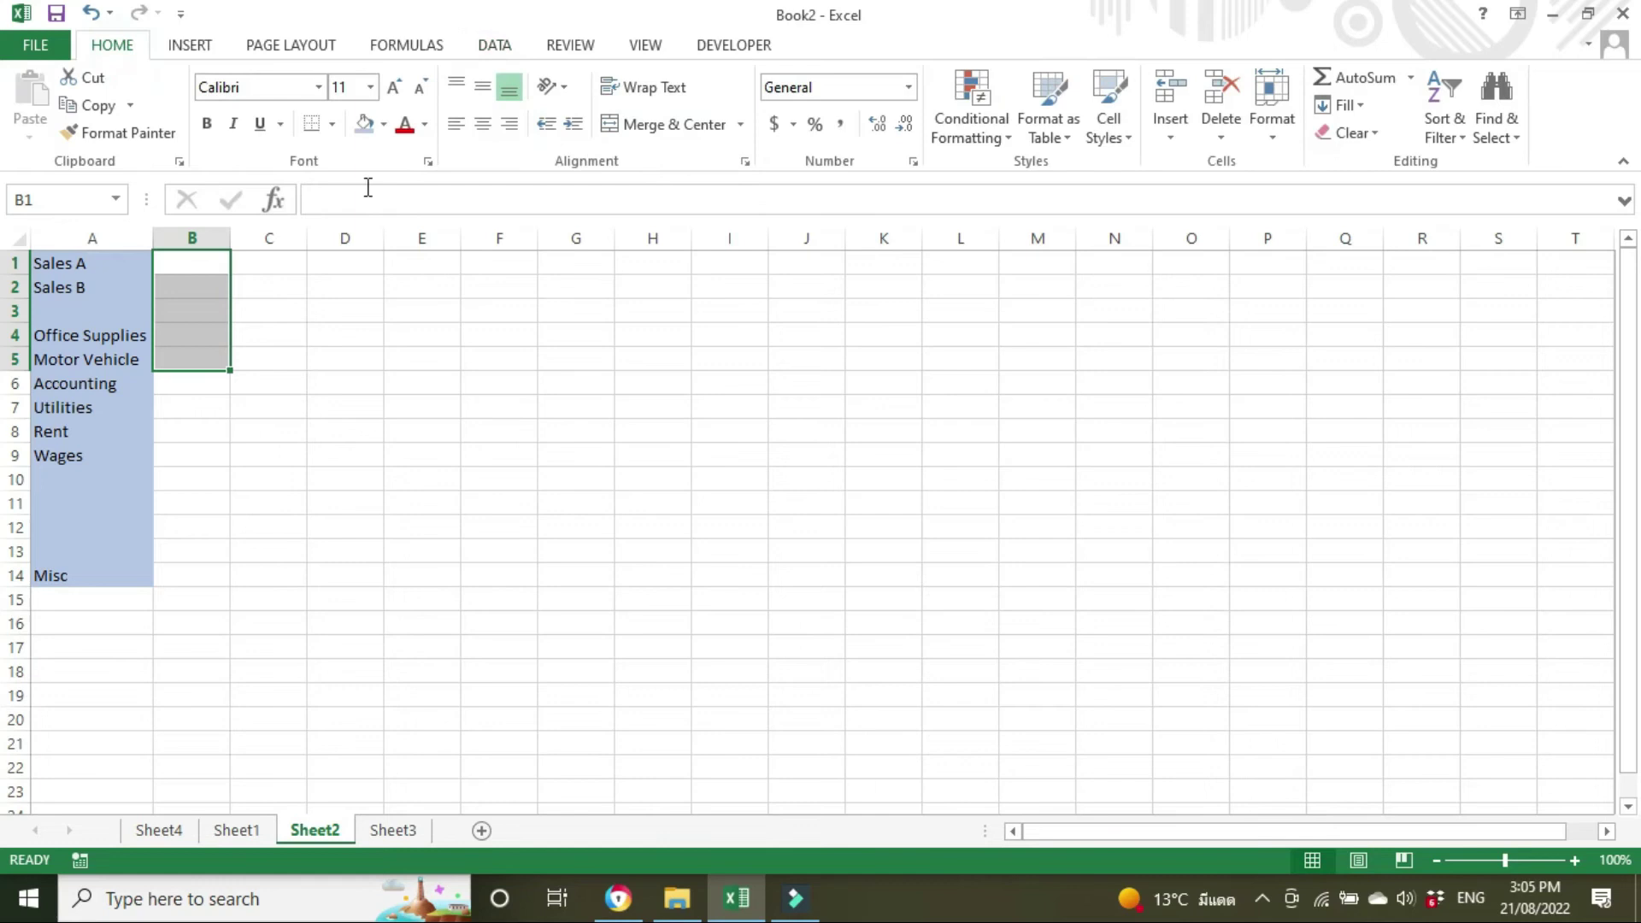
left_click(382, 129)
left_click(373, 135)
Enter Central, North, South, West and East in B1:B5, then return to Sheet1
left_click(205, 260)
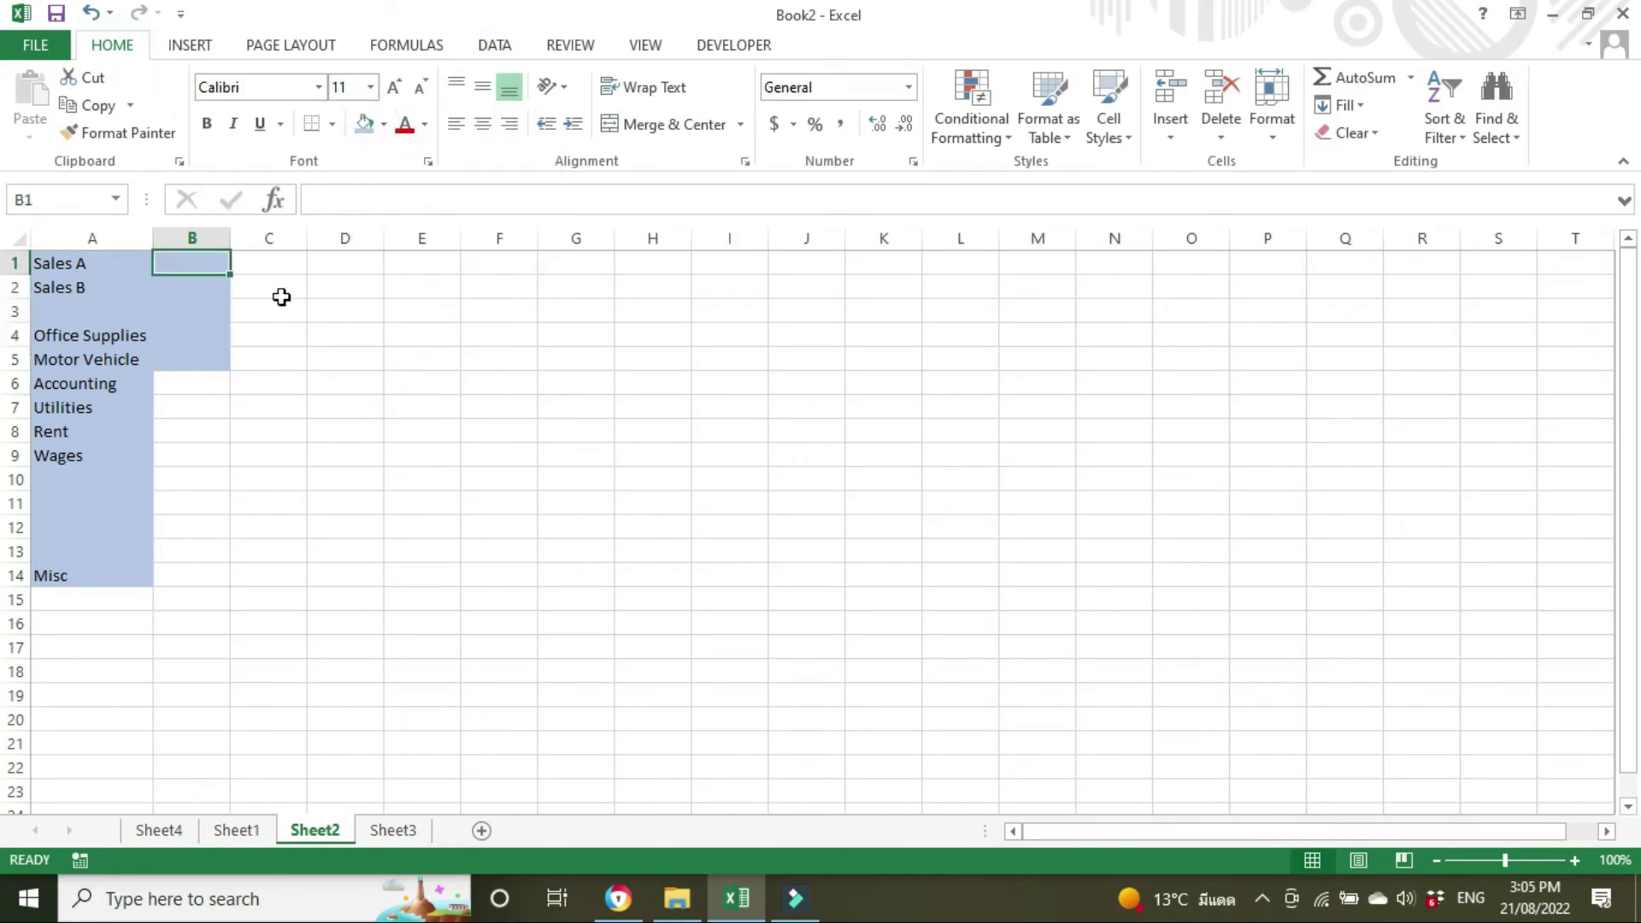
type("Centr")
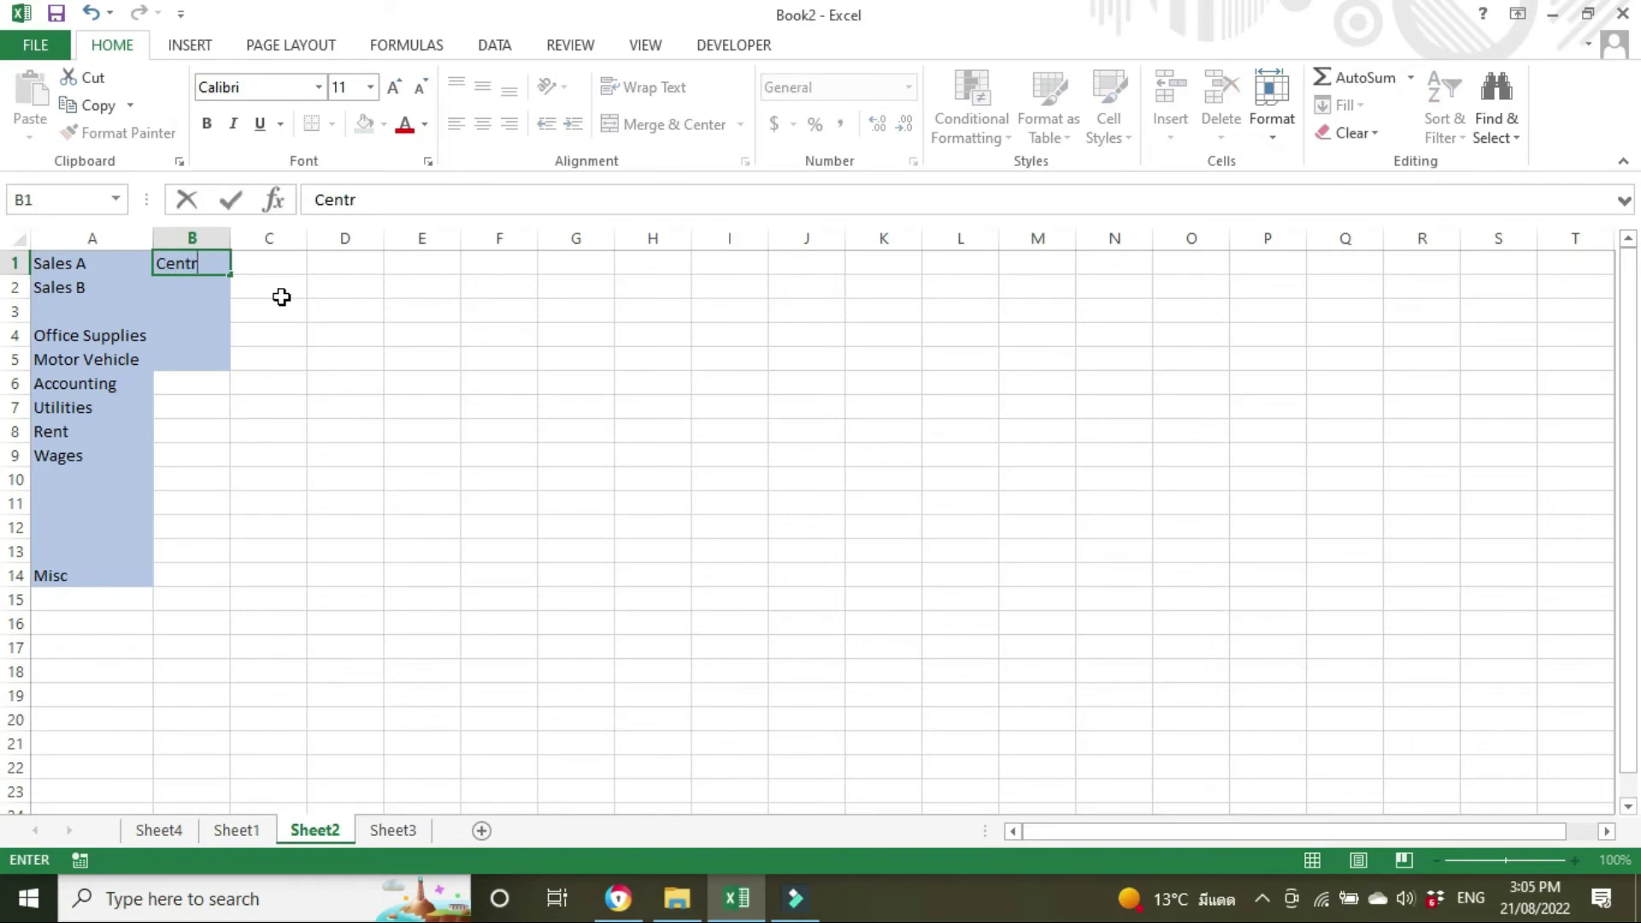
type("al")
key("Return")
type("North")
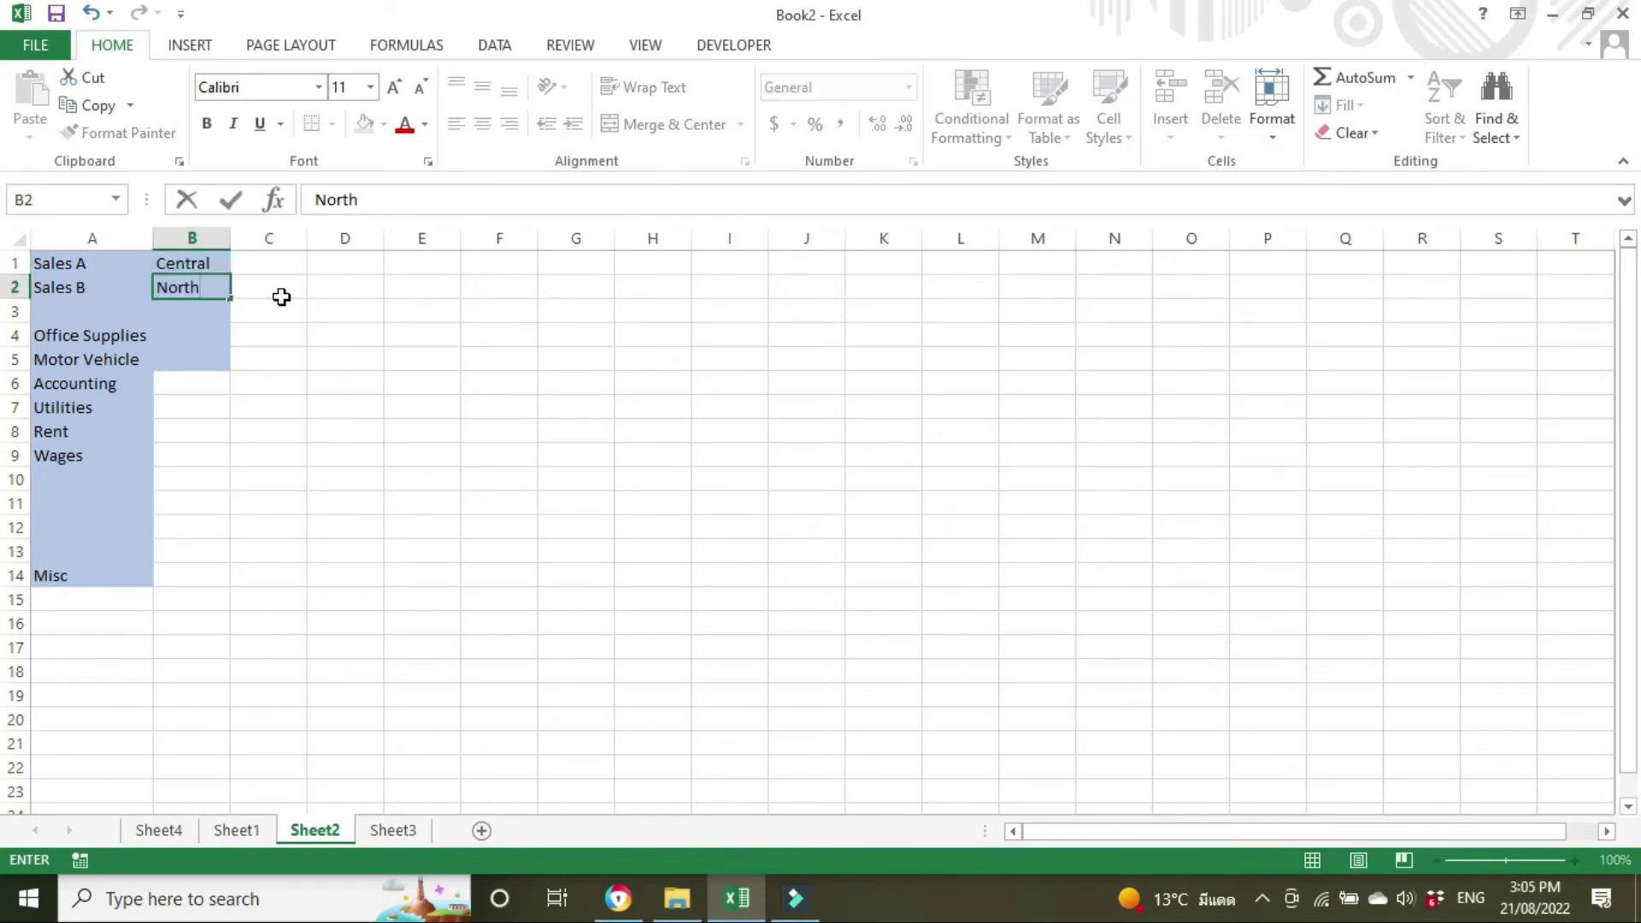
key("Return")
type("South")
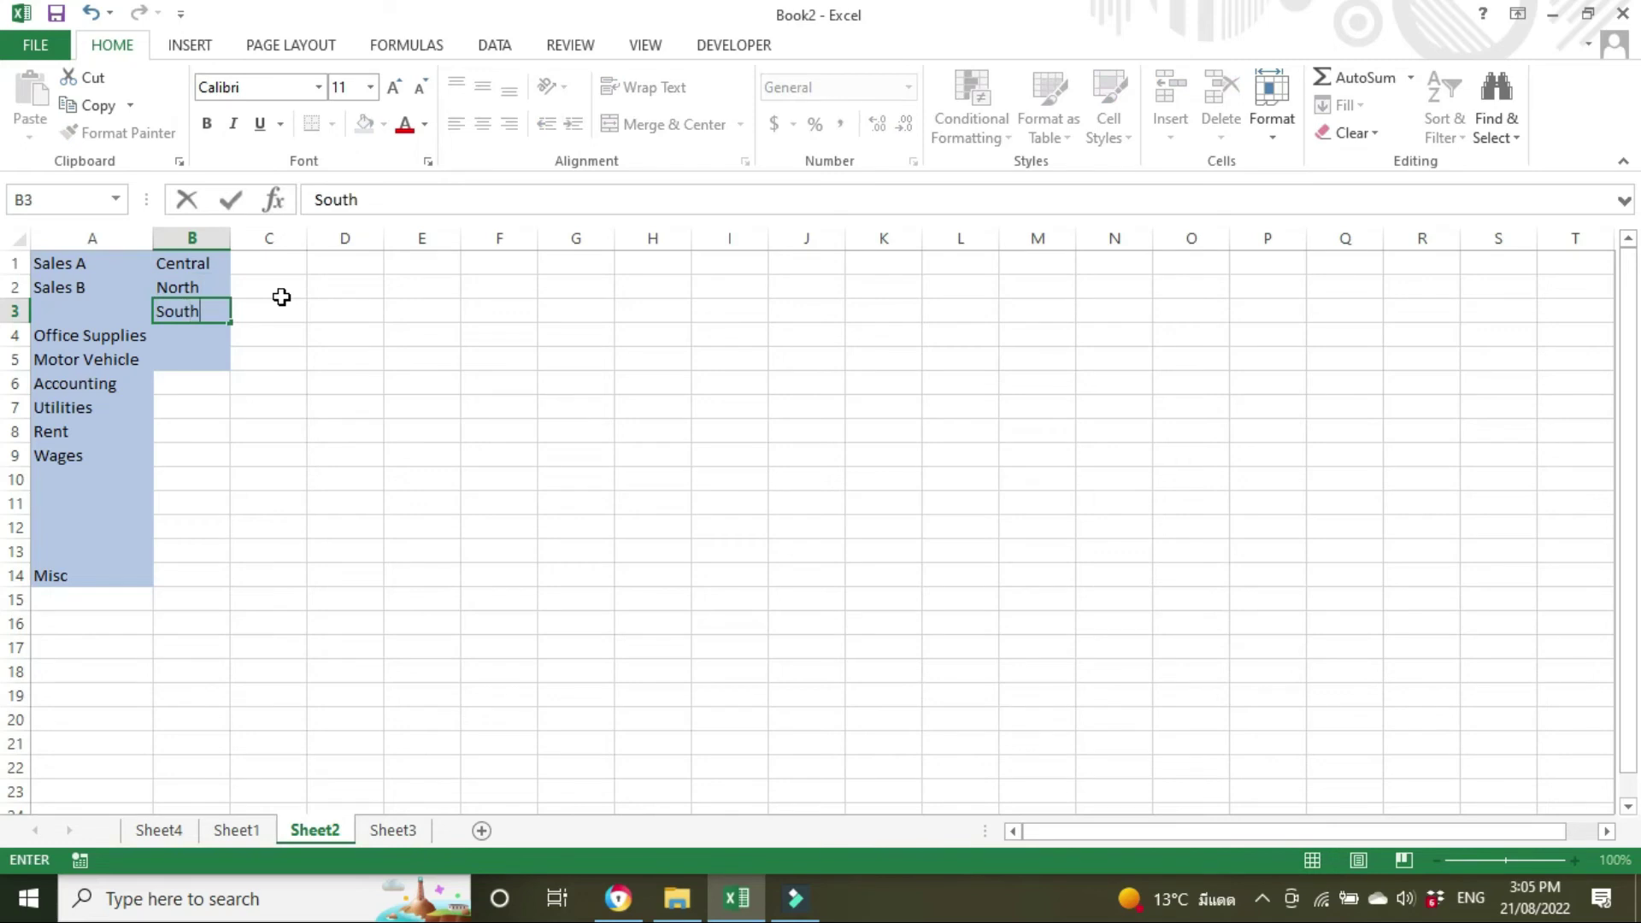
key("Return")
type("W")
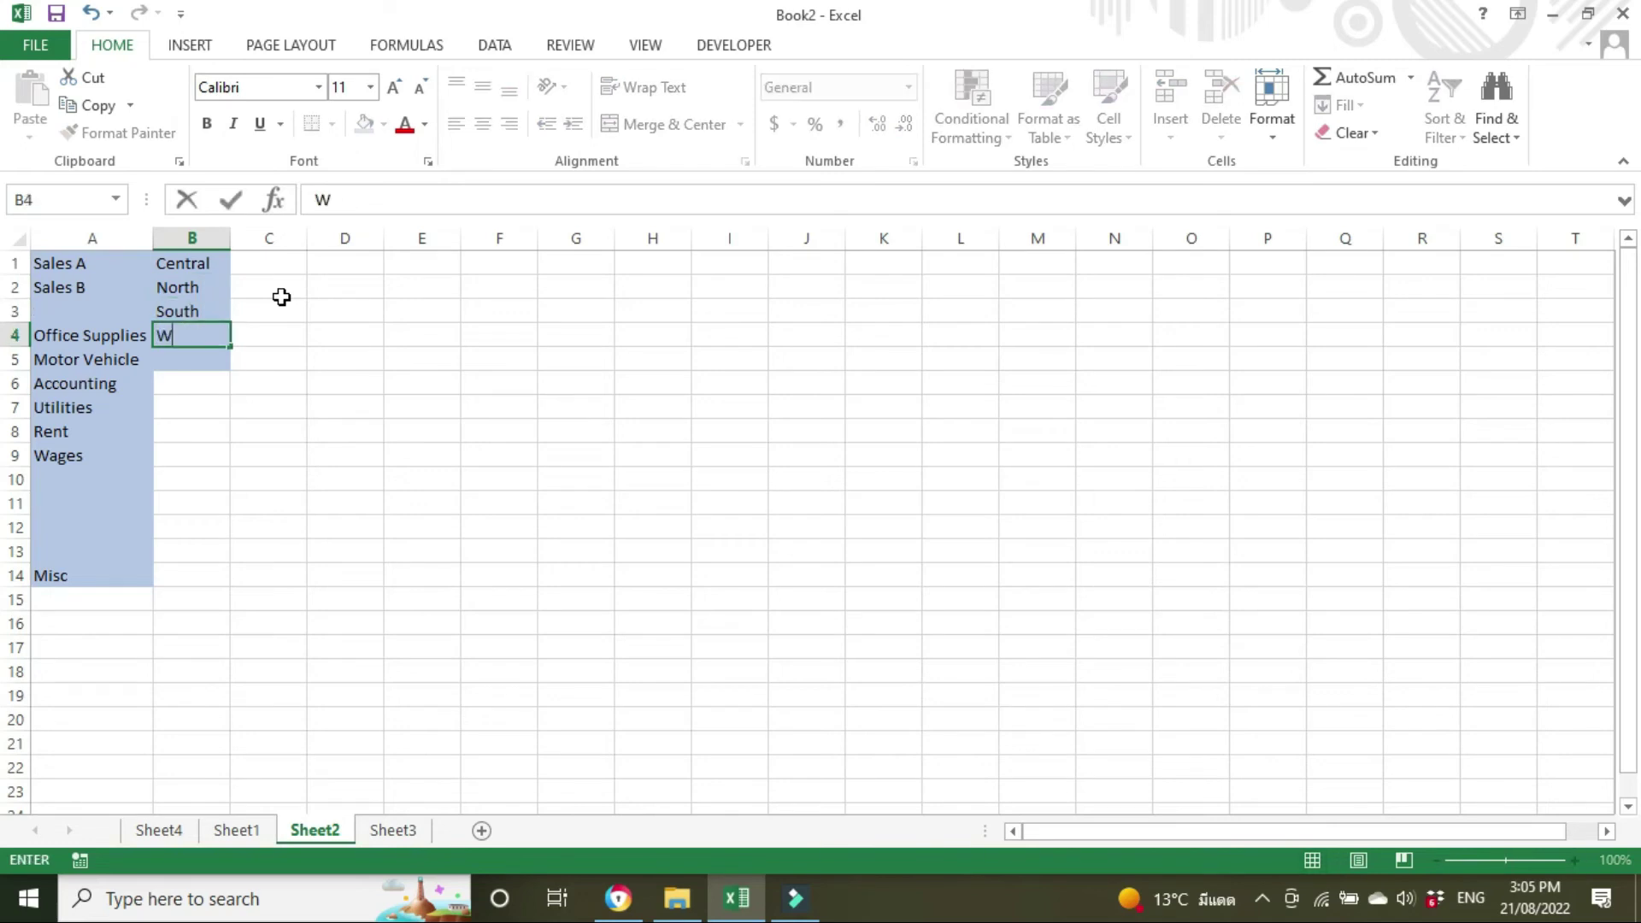
type("est")
key("Return")
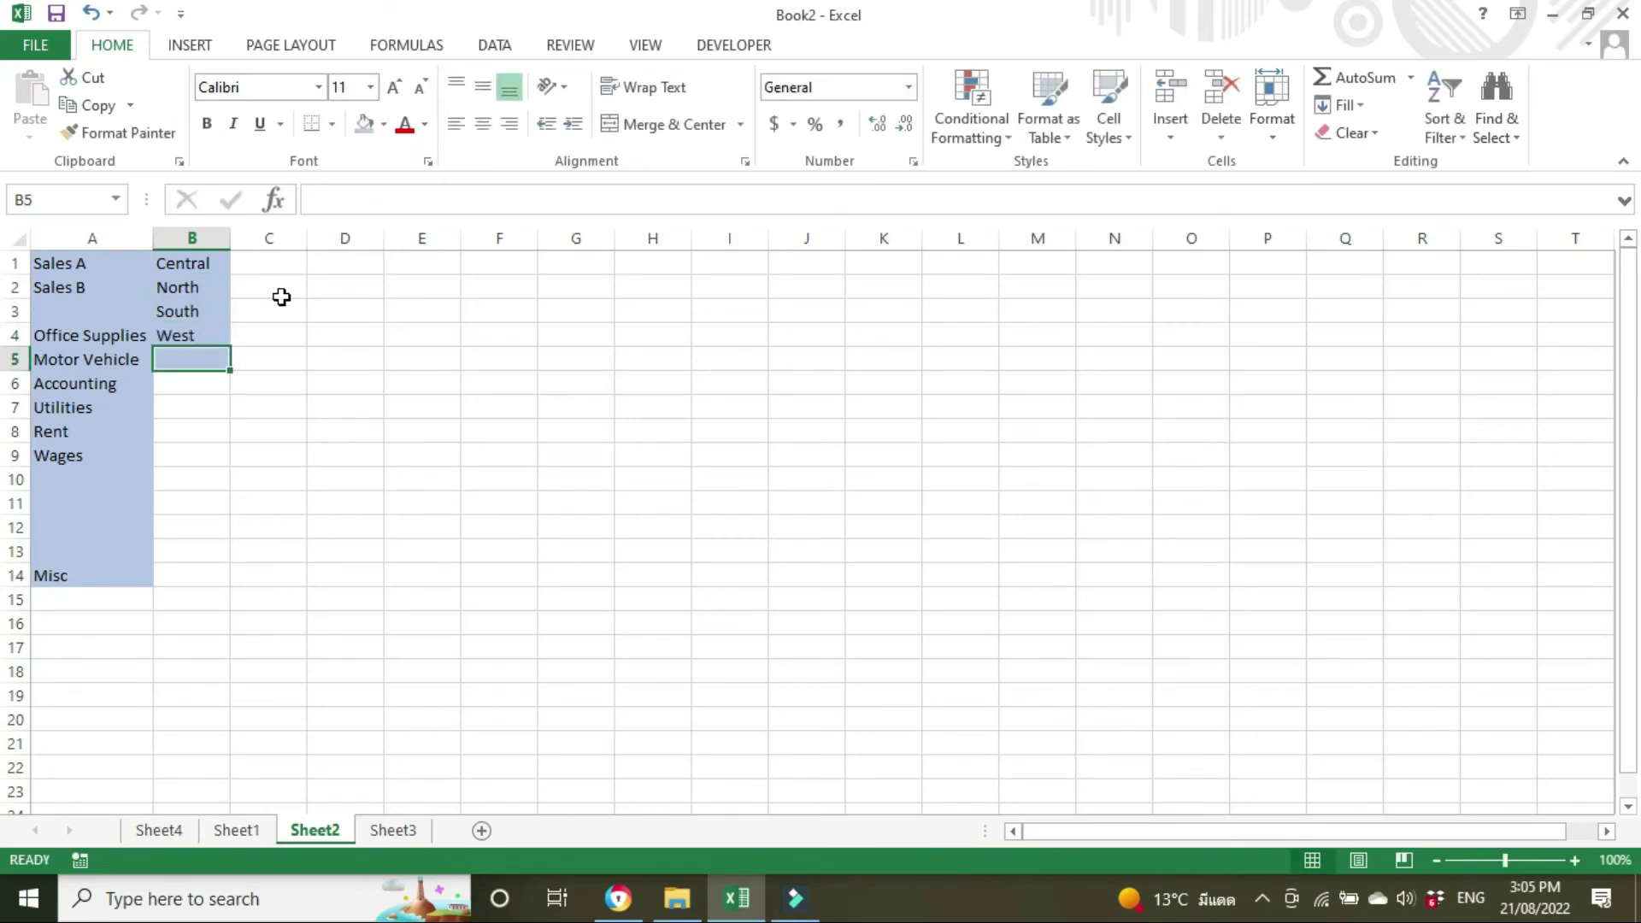
type("East")
key("Return")
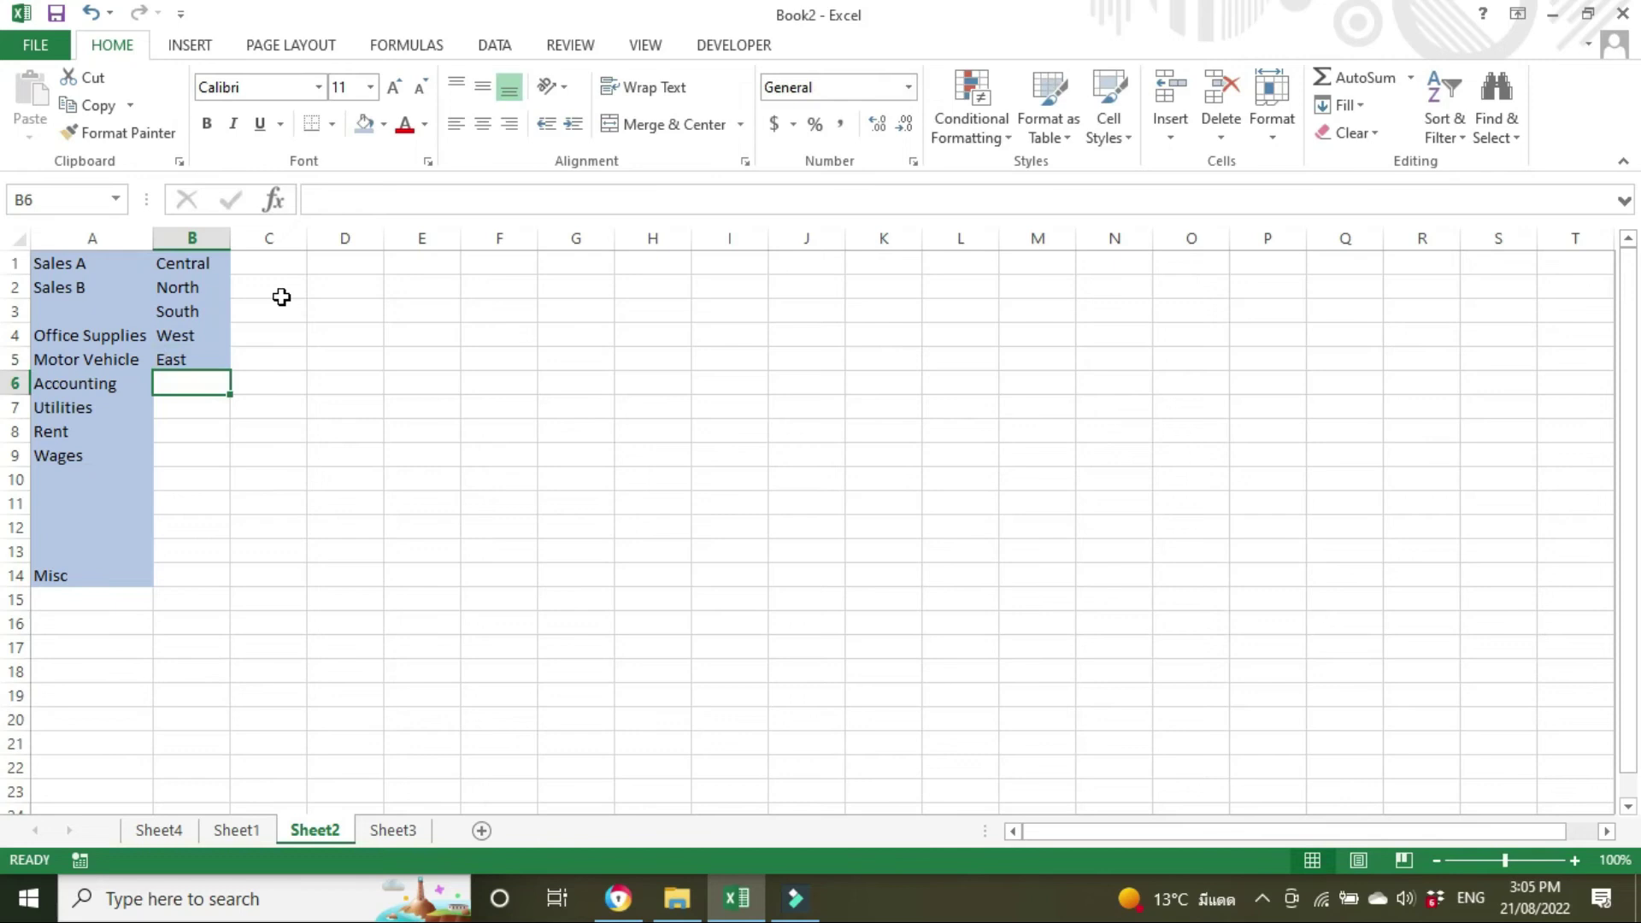
left_click(243, 830)
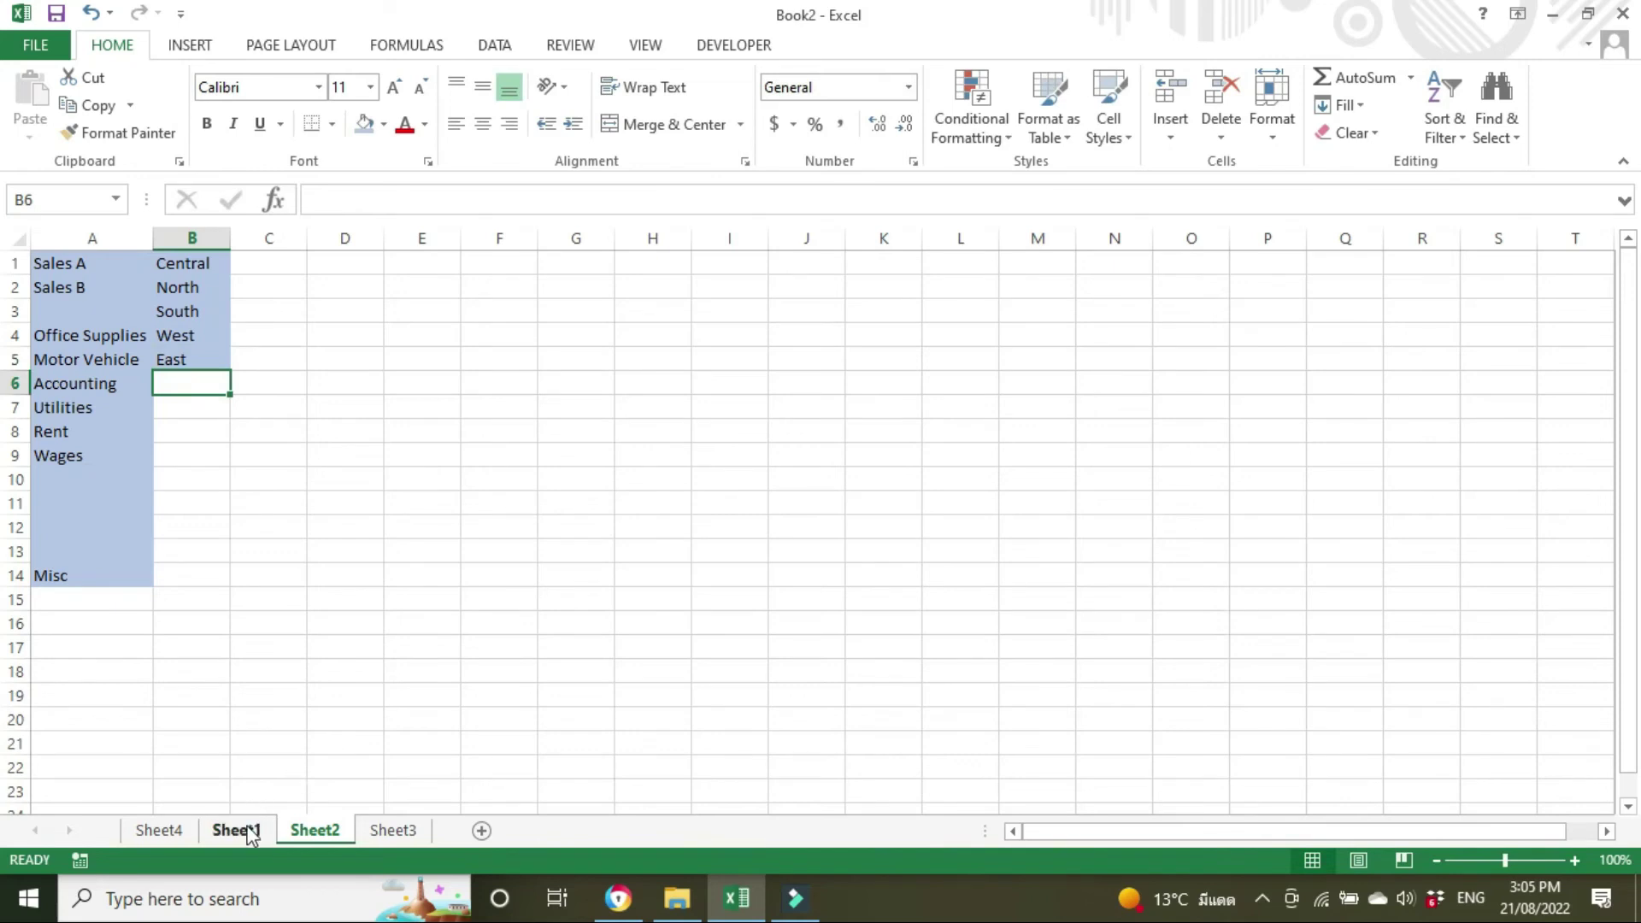
Give E2 list data validation with source =Sheet2!$B$1:$B$5
left_click(493, 45)
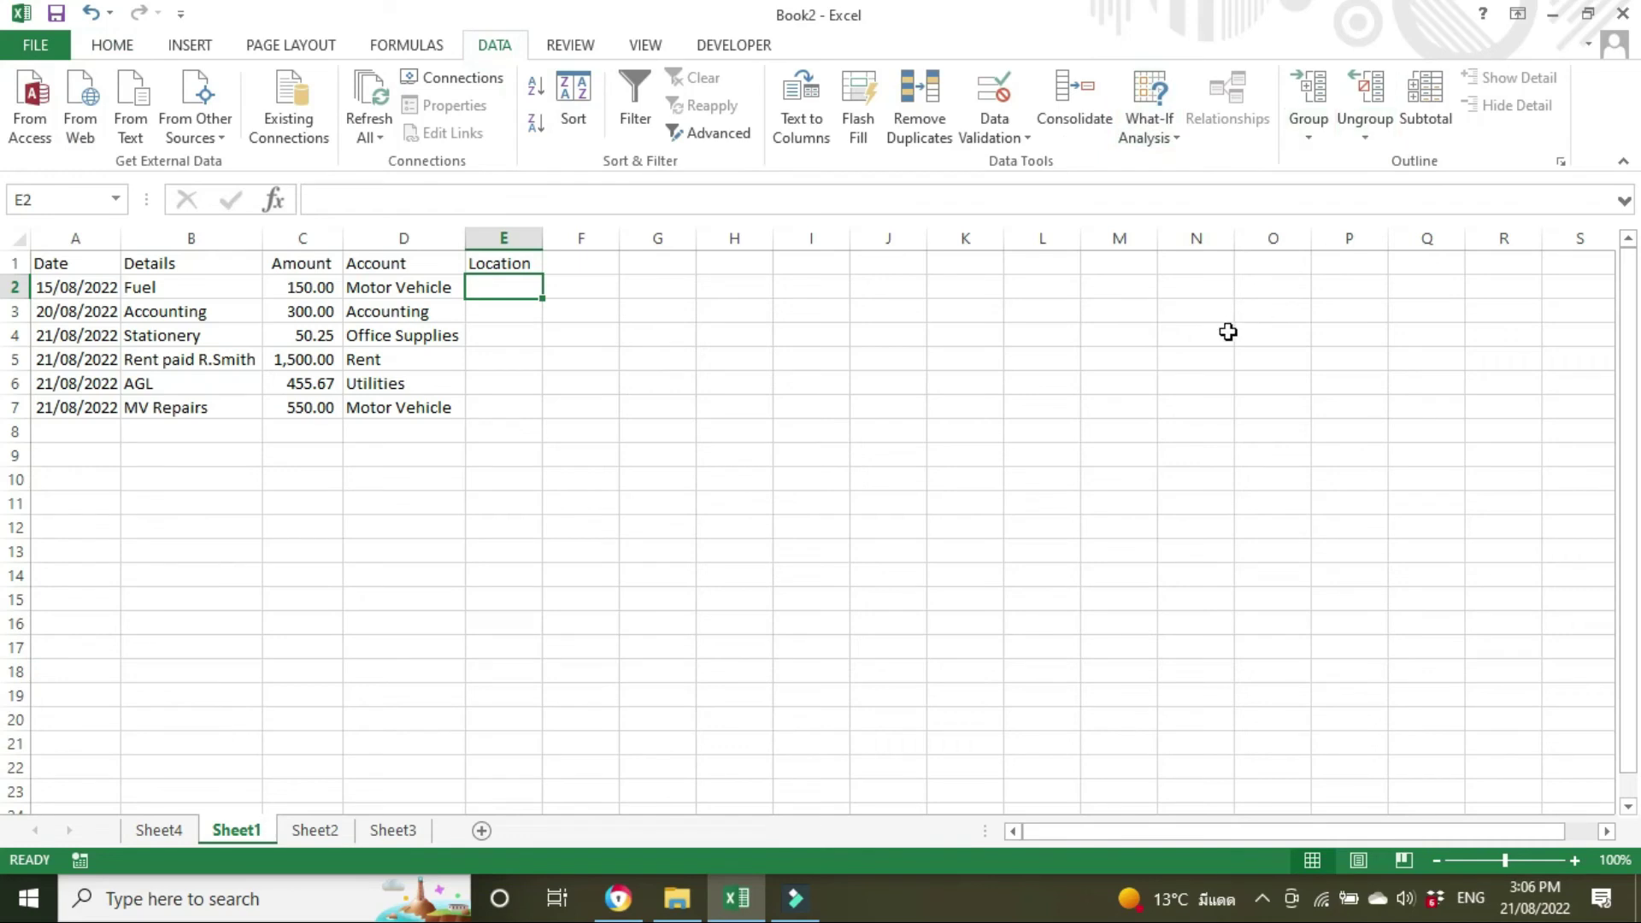
left_click(1013, 135)
left_click(1032, 167)
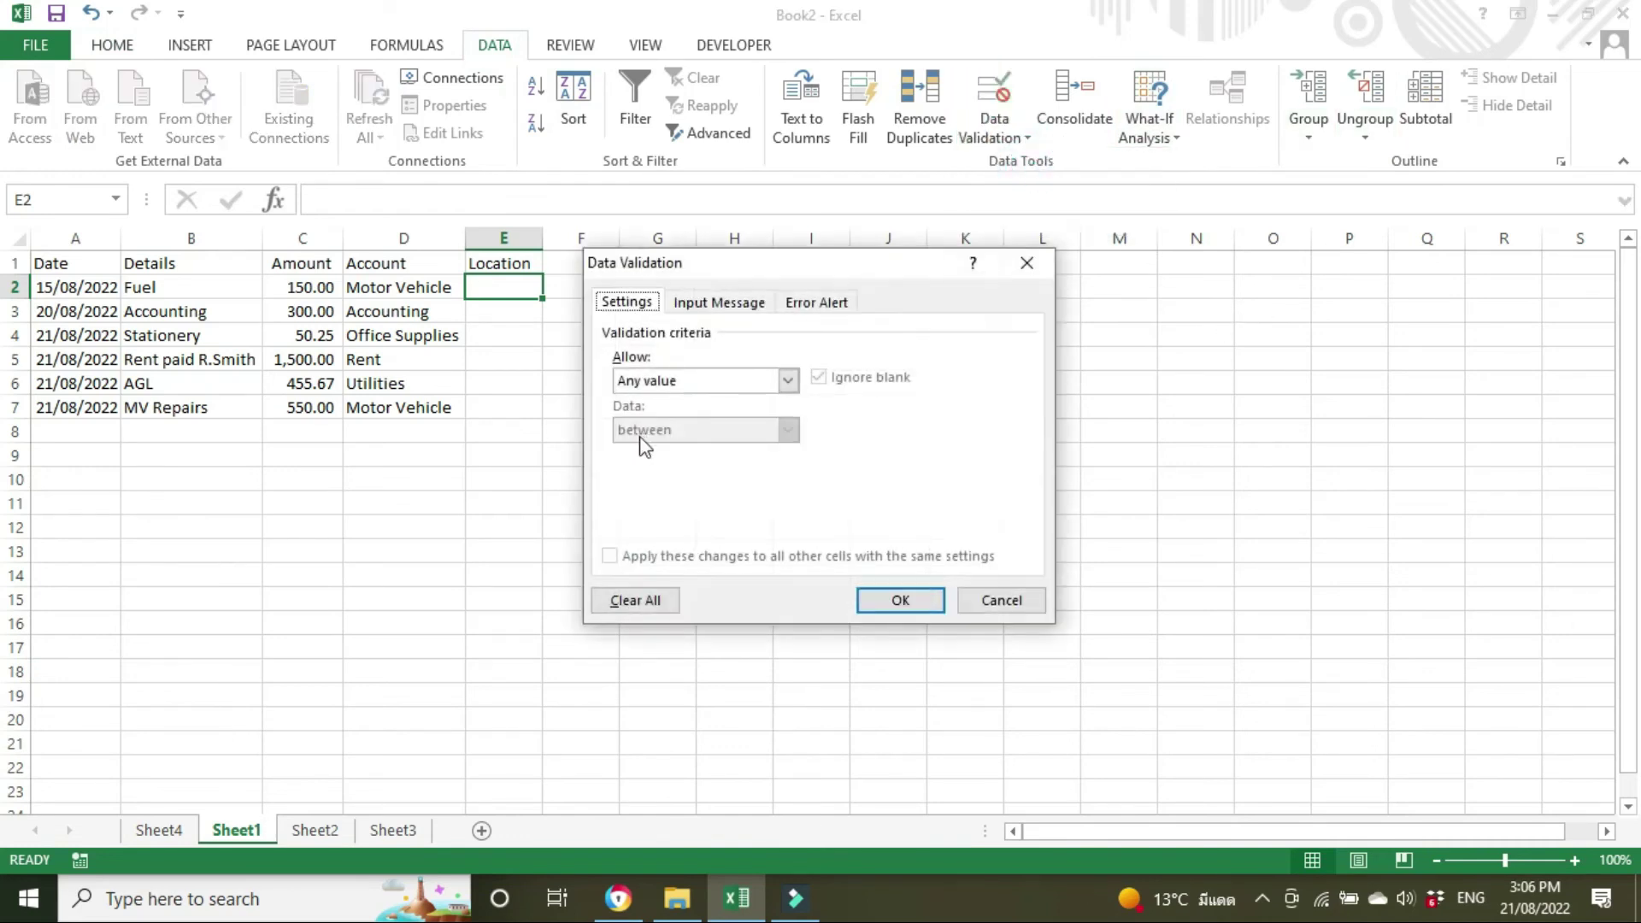
left_click(787, 379)
left_click(718, 443)
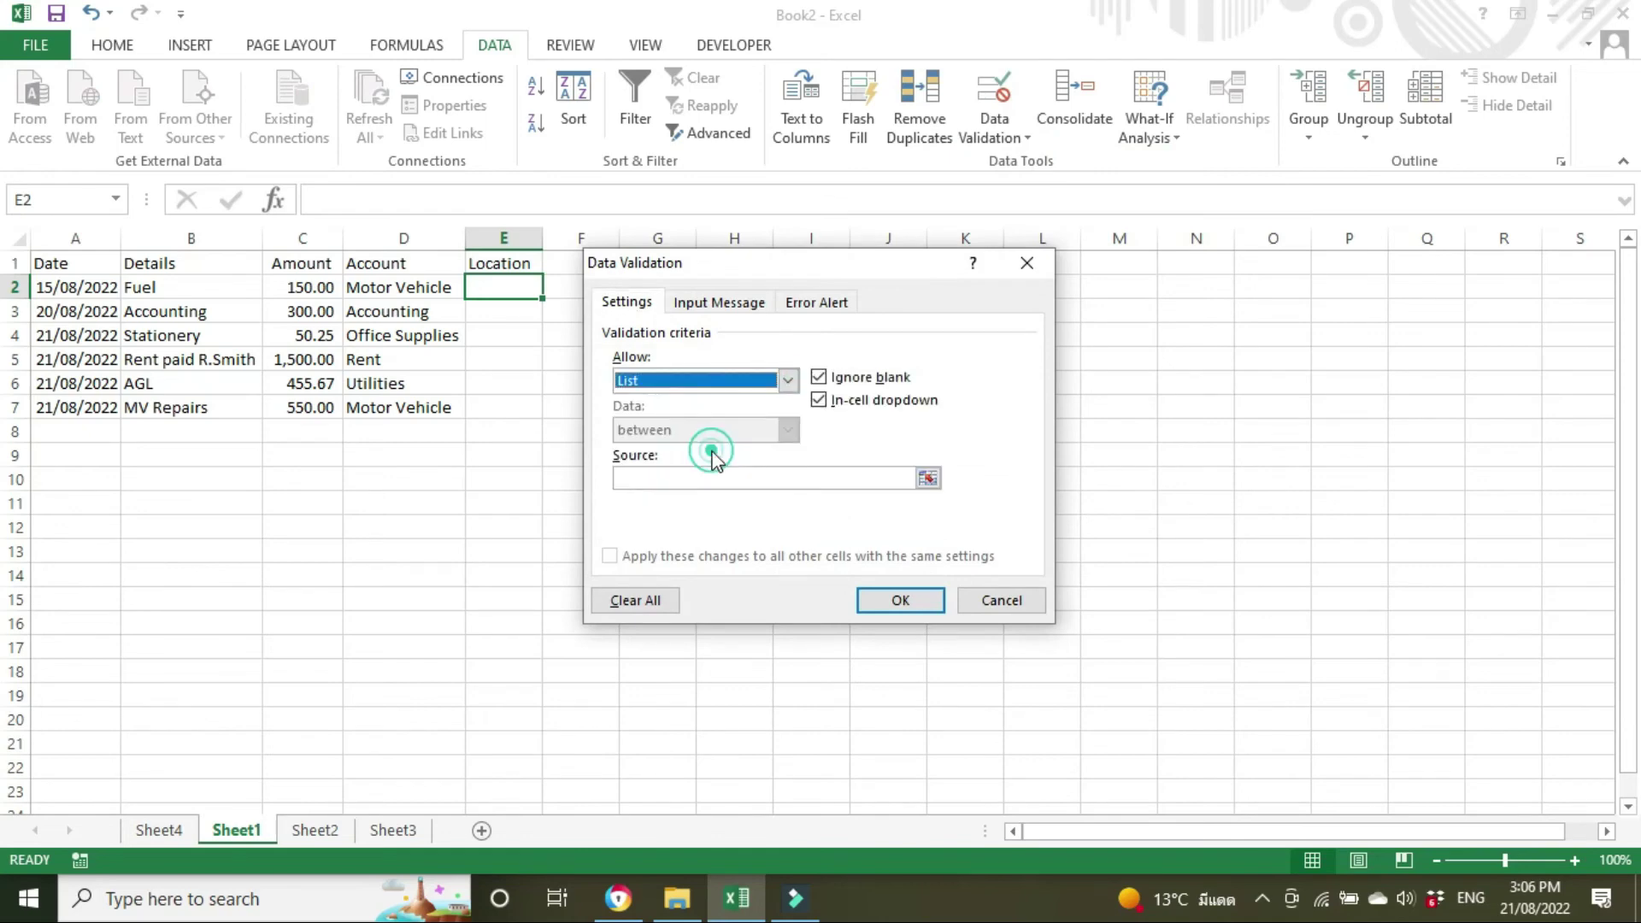
left_click(714, 477)
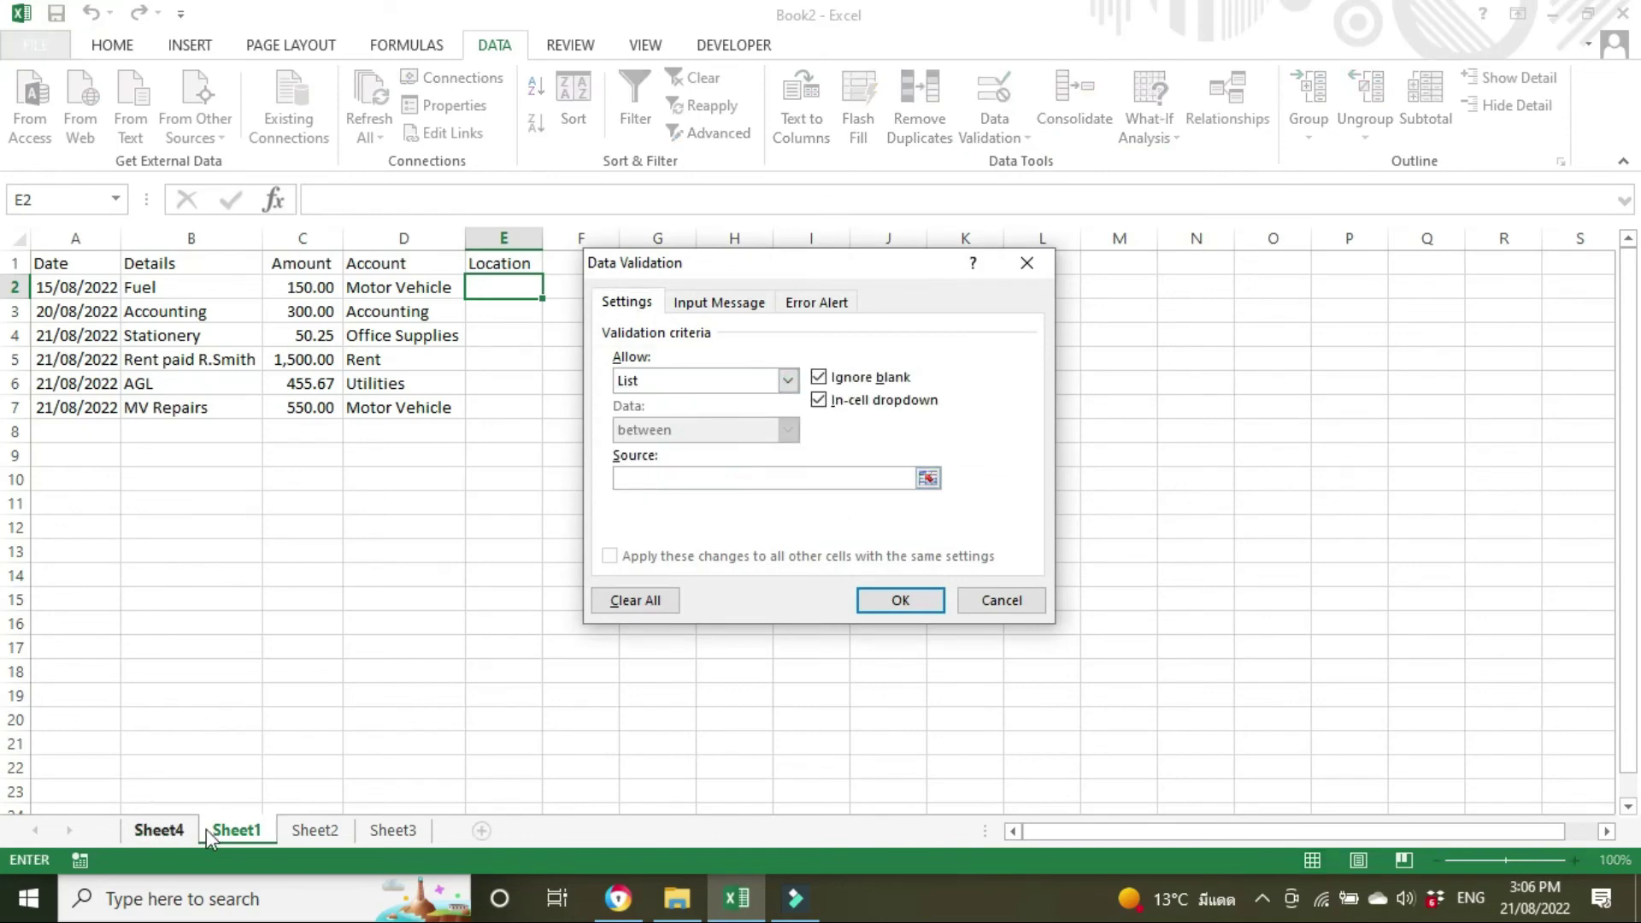
left_click(314, 830)
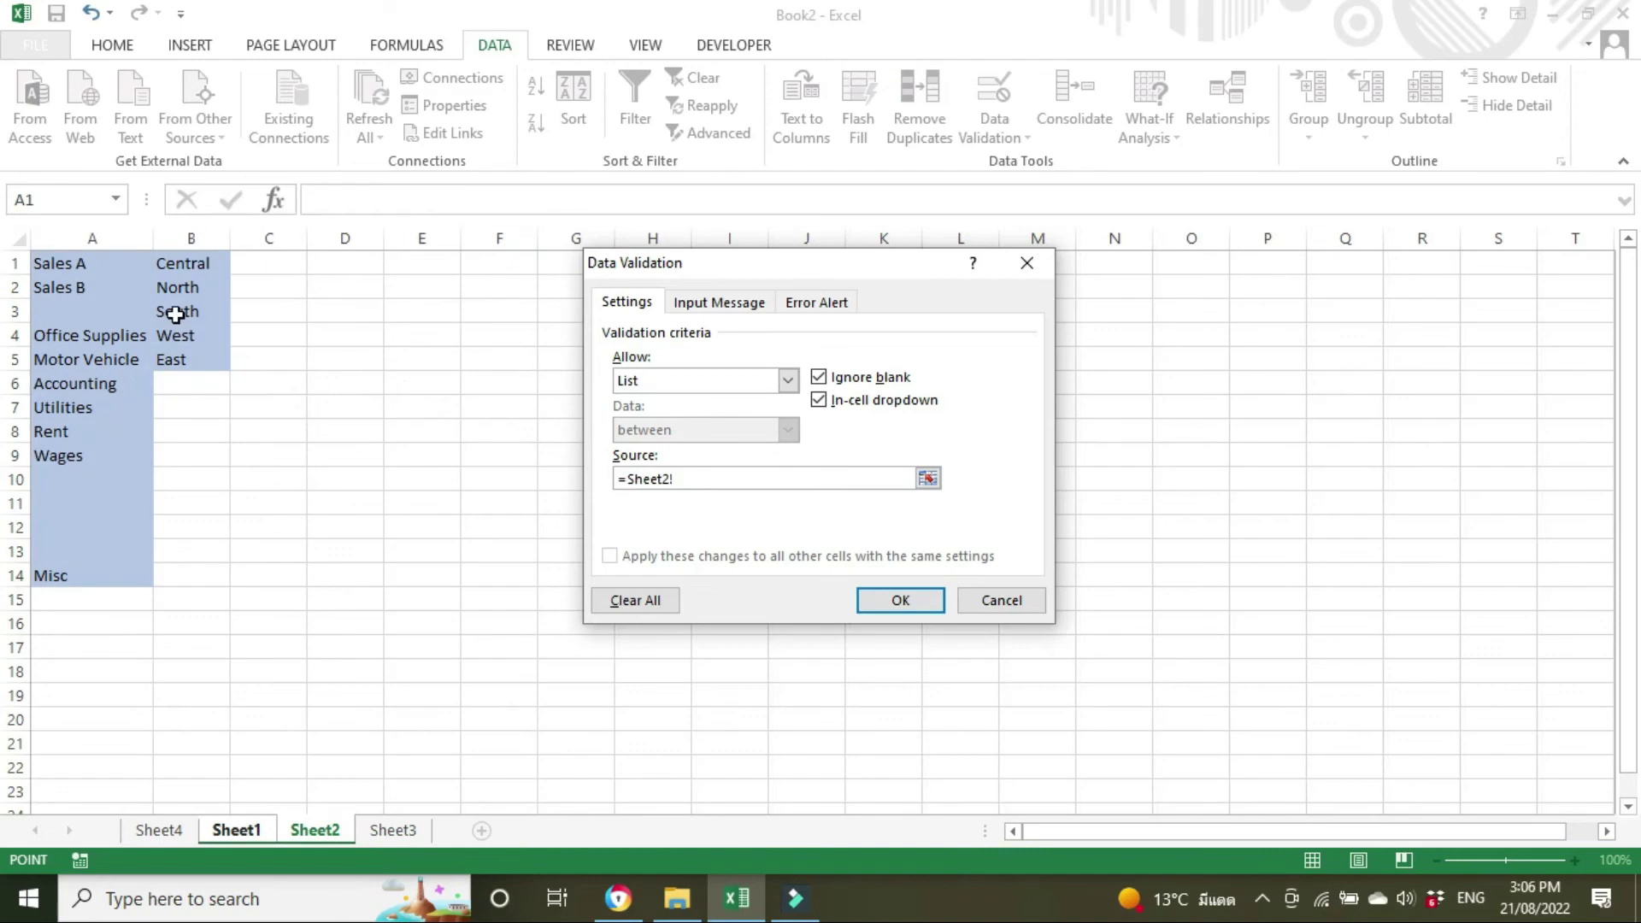
left_click_drag(189, 263, 209, 359)
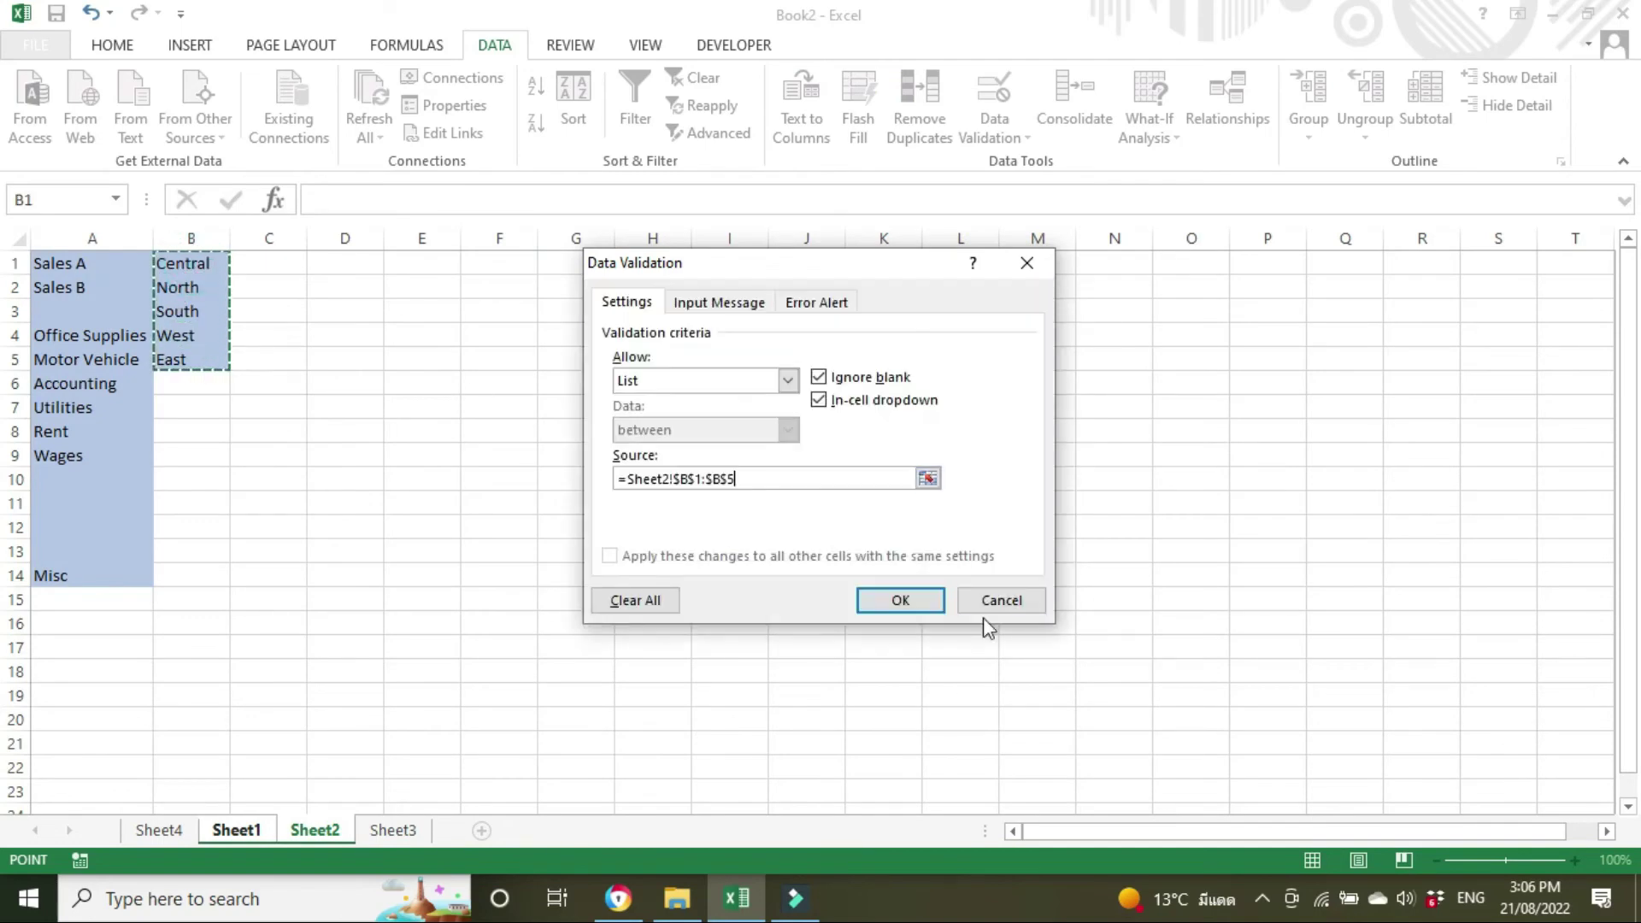
left_click(897, 604)
left_click(598, 623)
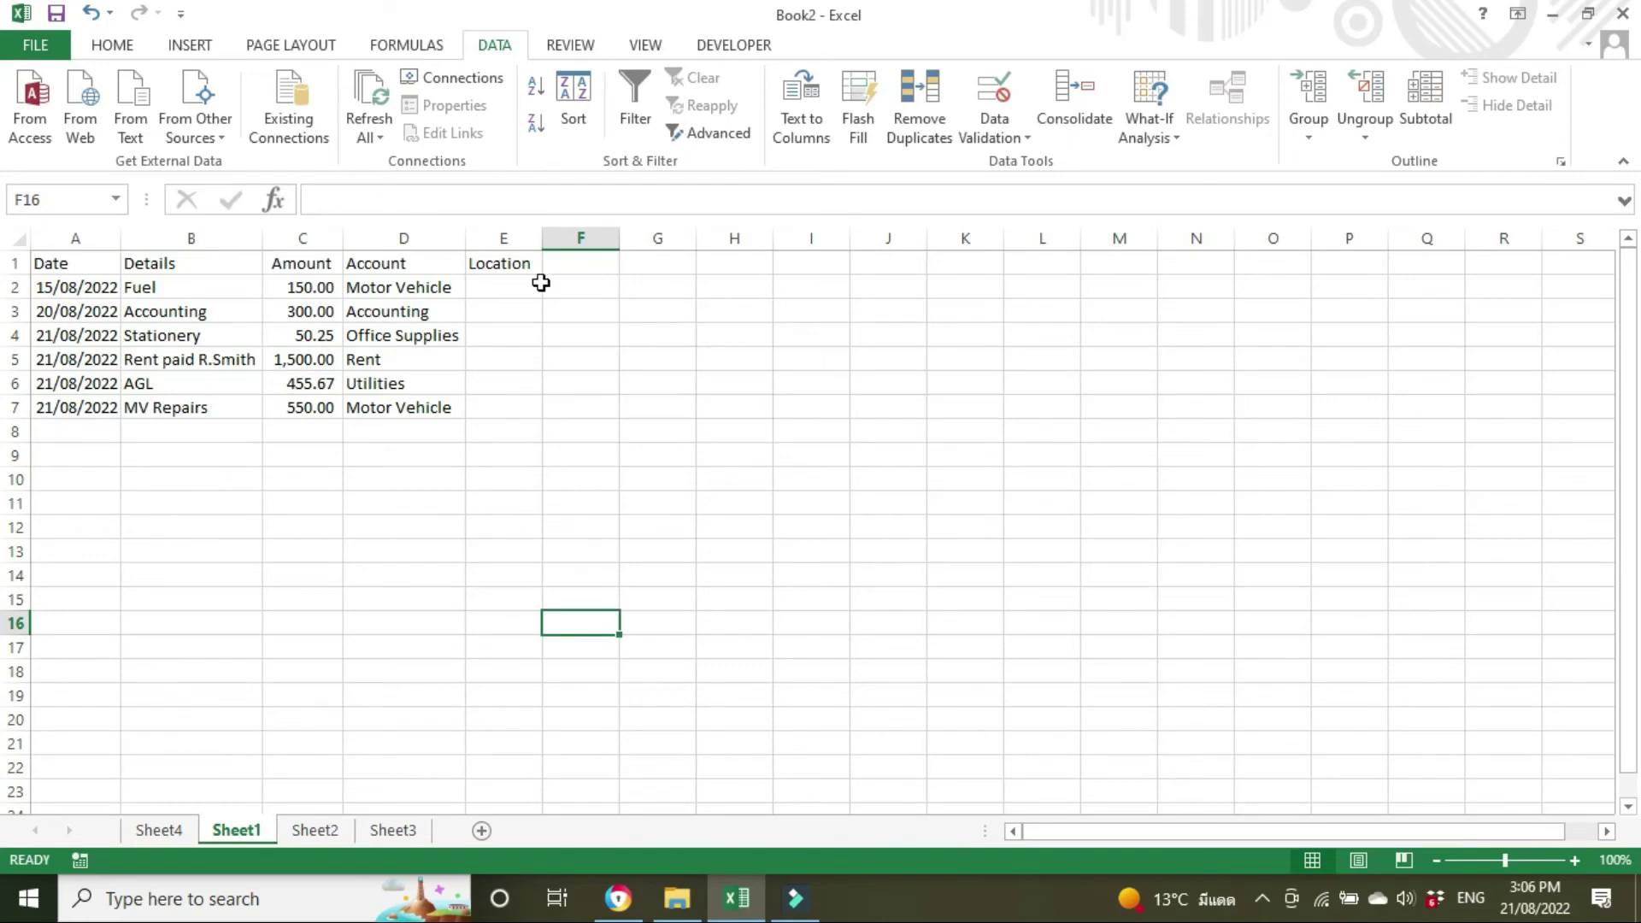
Test E2's drop-down by choosing Central, and check whether E7 has a list
left_click(504, 286)
left_click(553, 287)
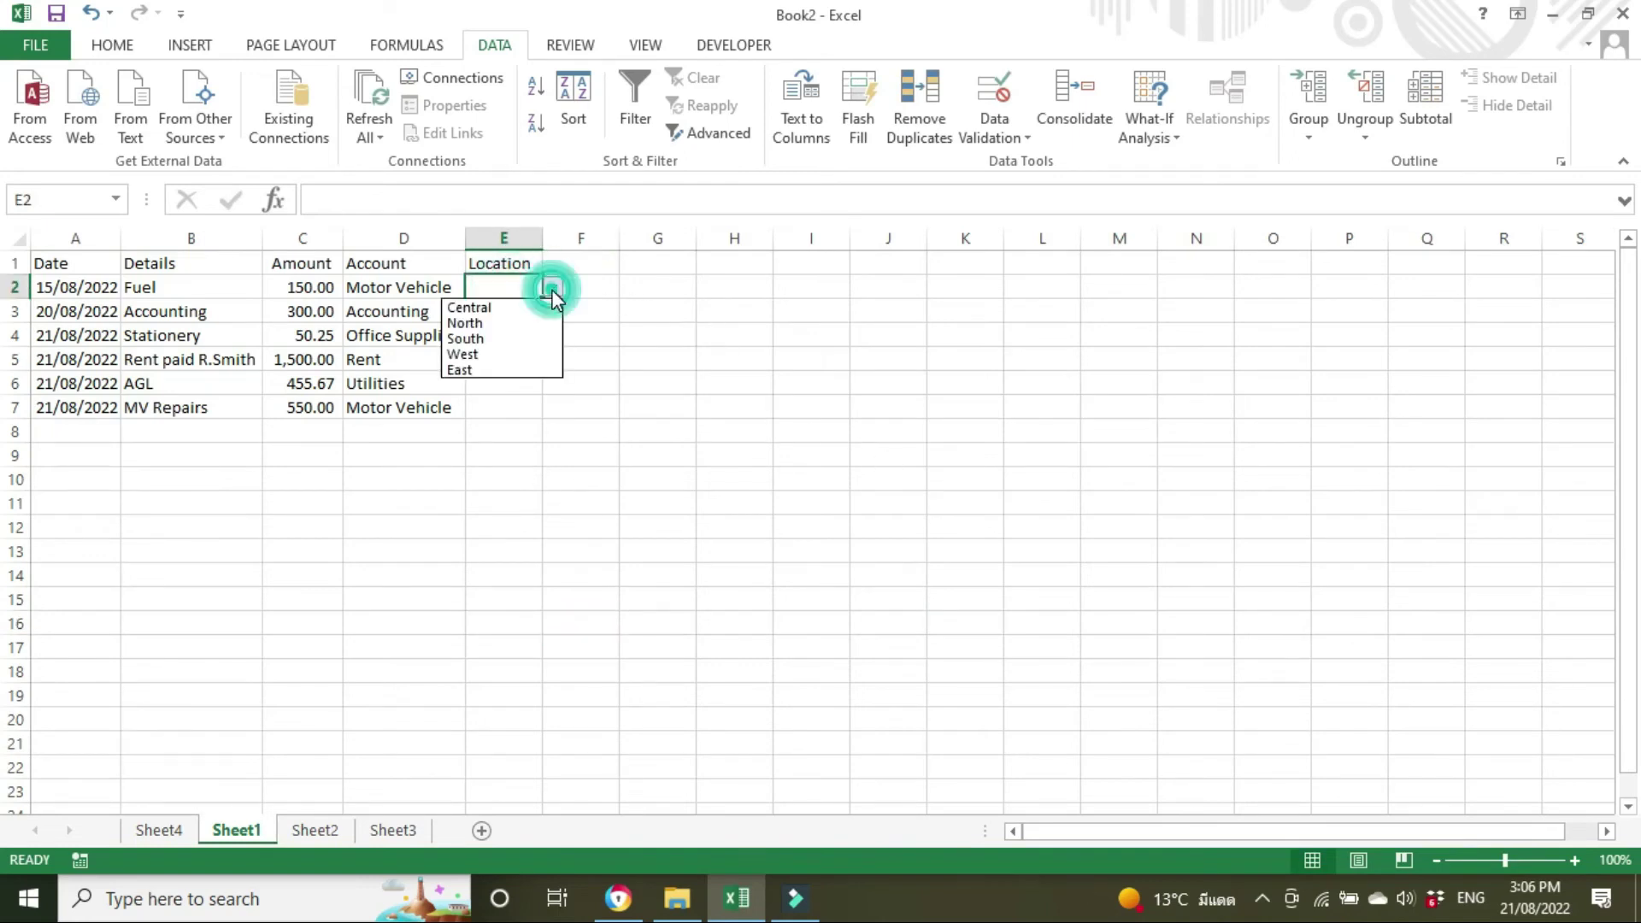
left_click(502, 308)
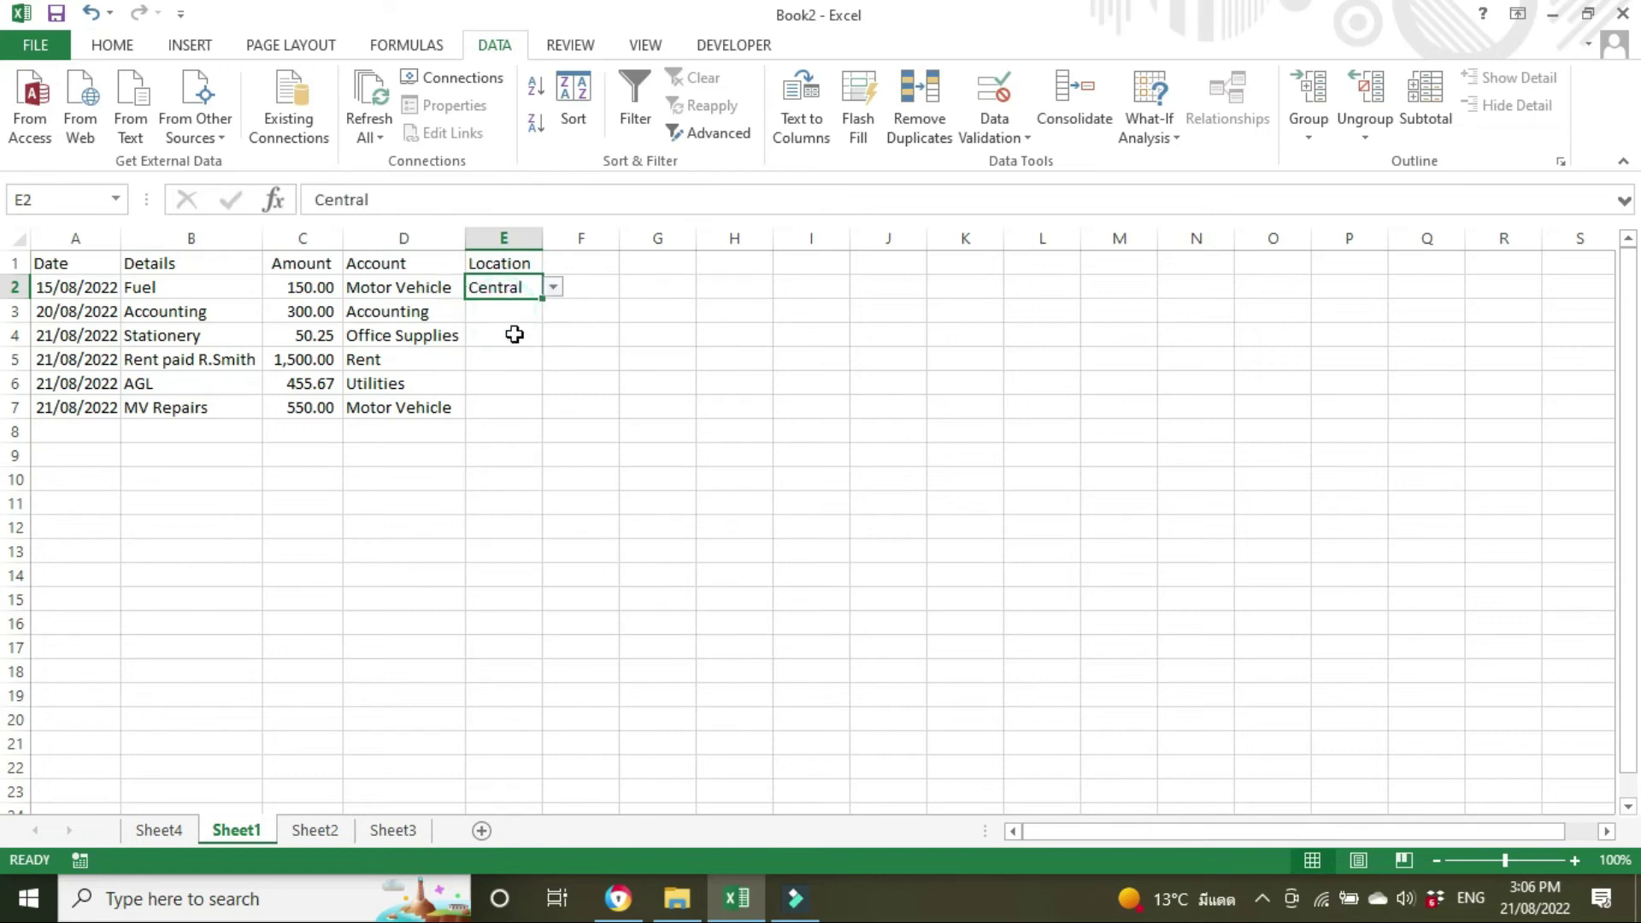
left_click(510, 407)
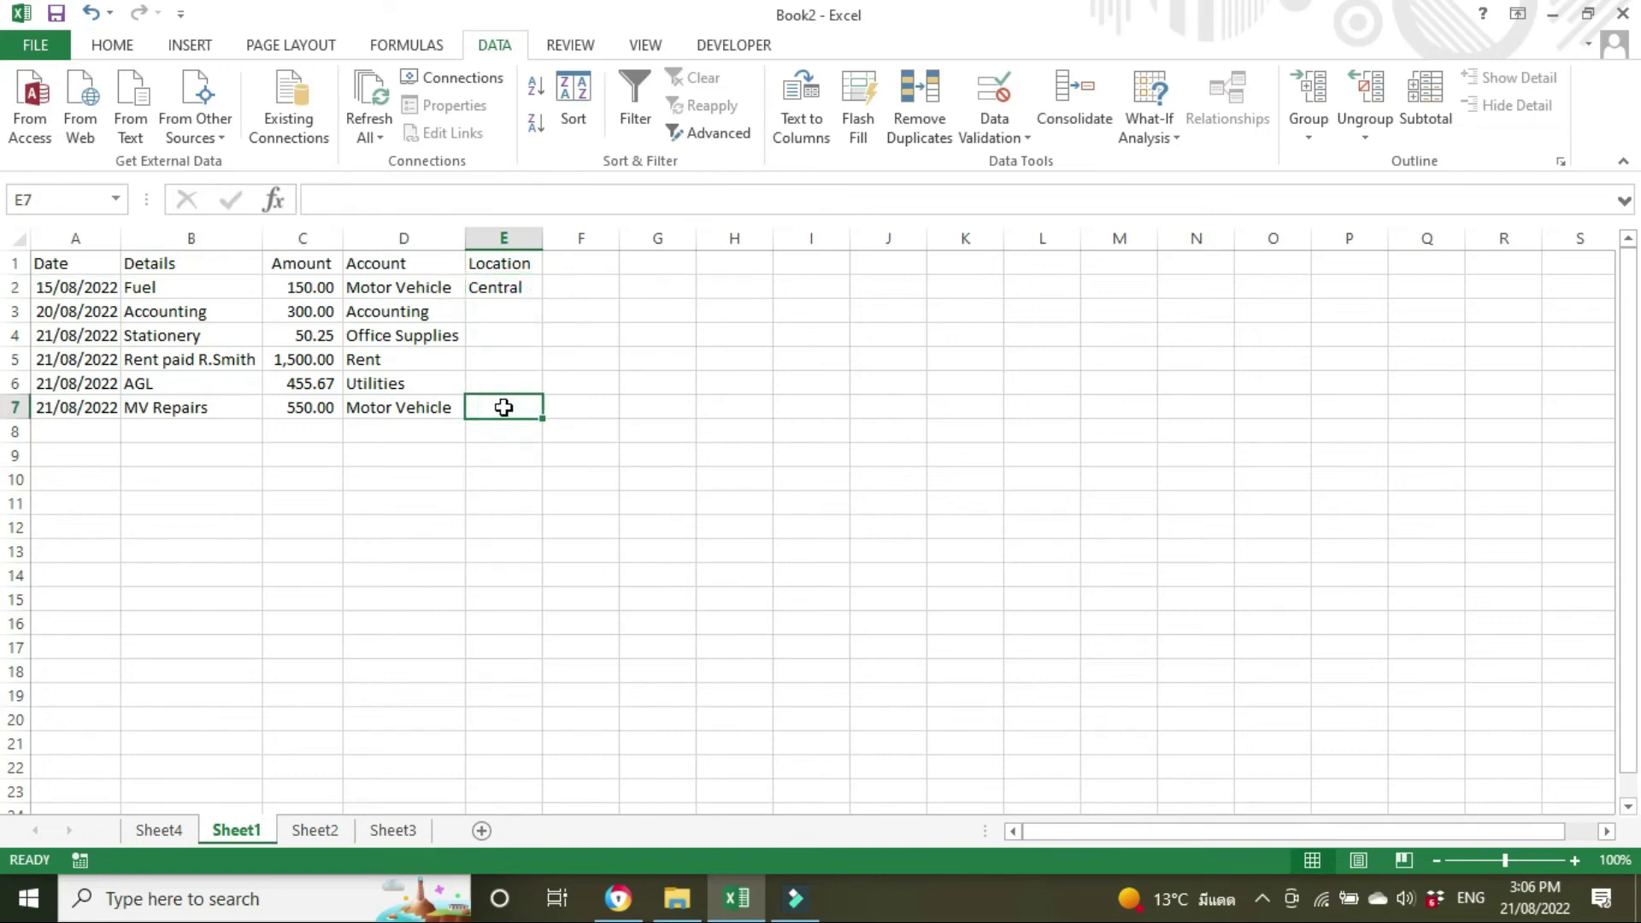
Clear E2 and copy its Location drop-down validation to E3:E7
left_click(523, 288)
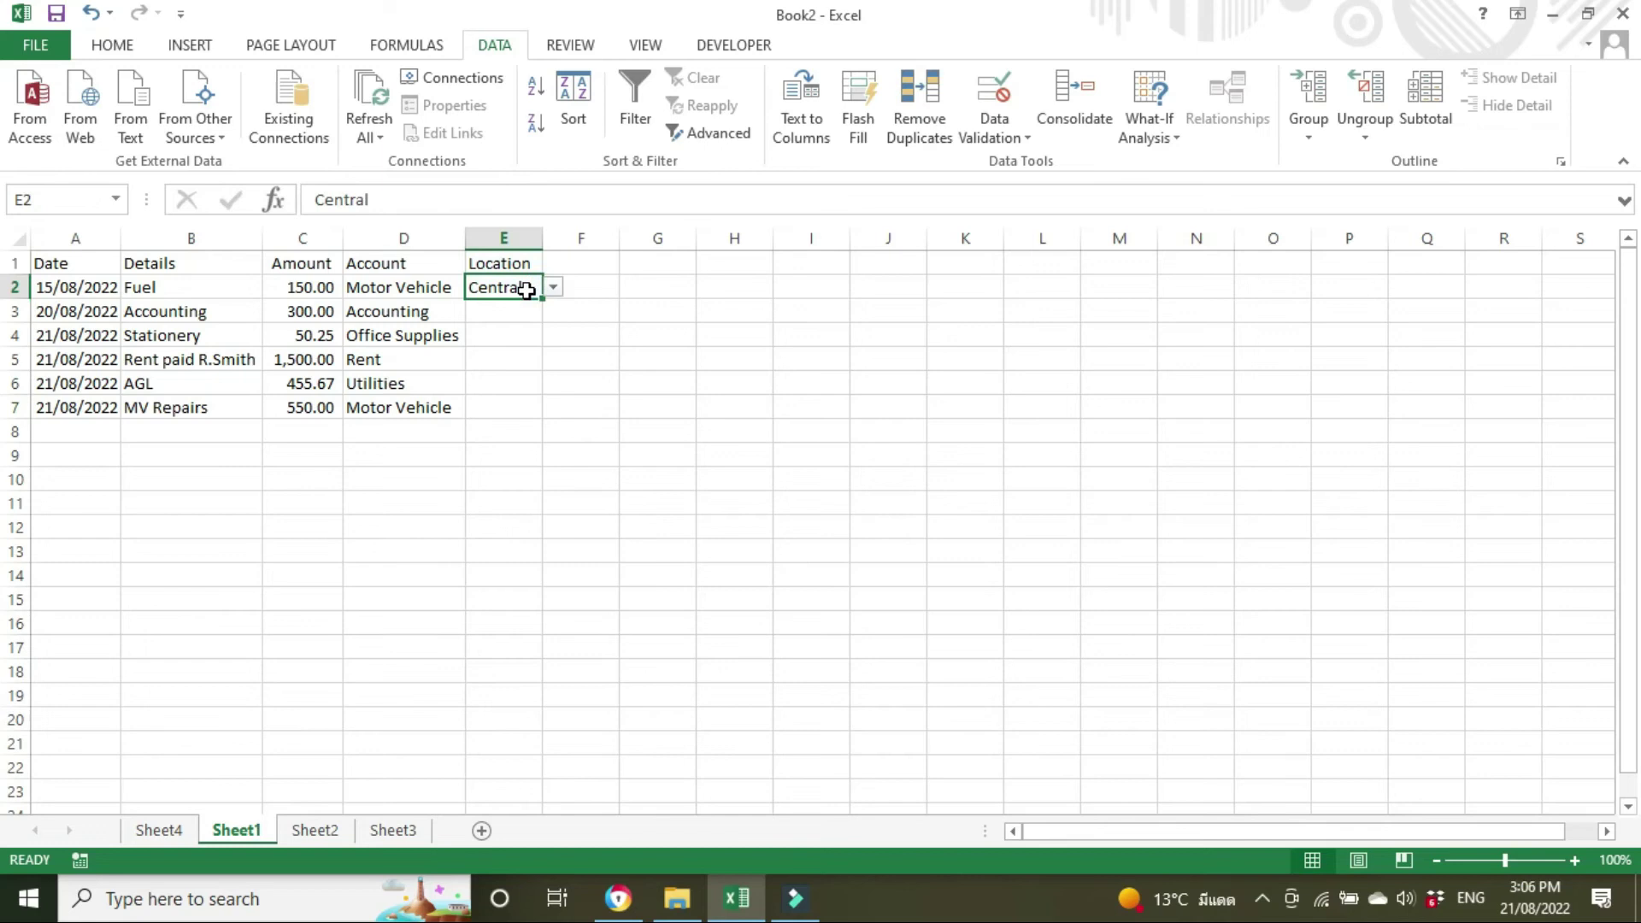
key("Delete")
key("ctrl+c")
left_click_drag(517, 312, 521, 406)
key("ctrl+v")
Set E2 to Central and the MV Repairs row's E7 to South
left_click(535, 289)
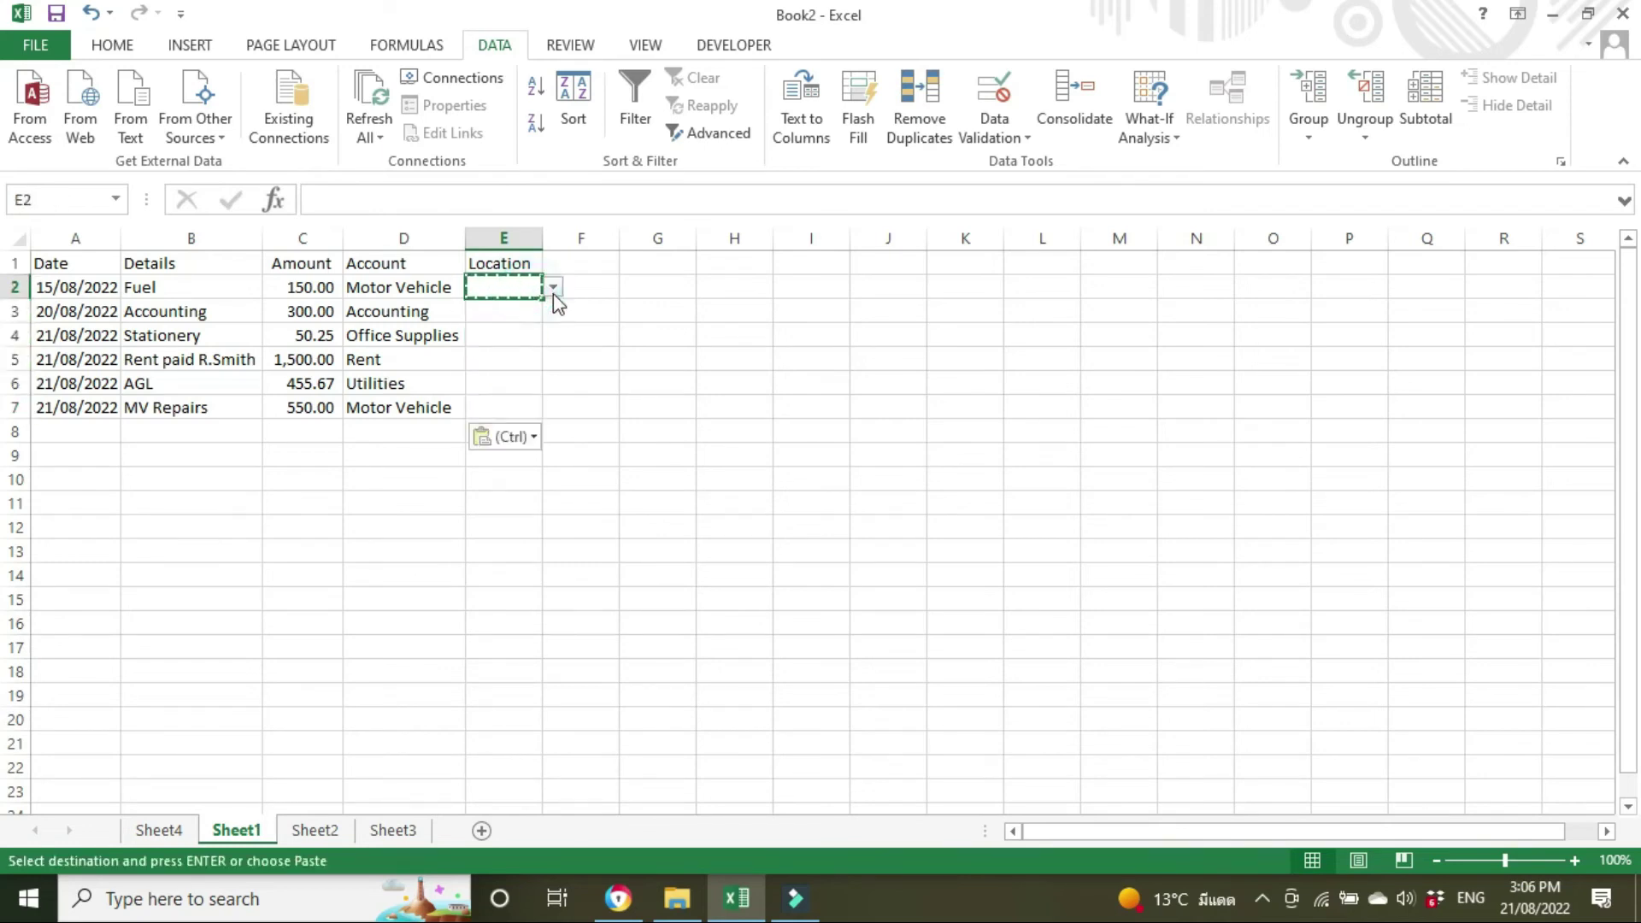
left_click(553, 288)
left_click(513, 384)
left_click(516, 409)
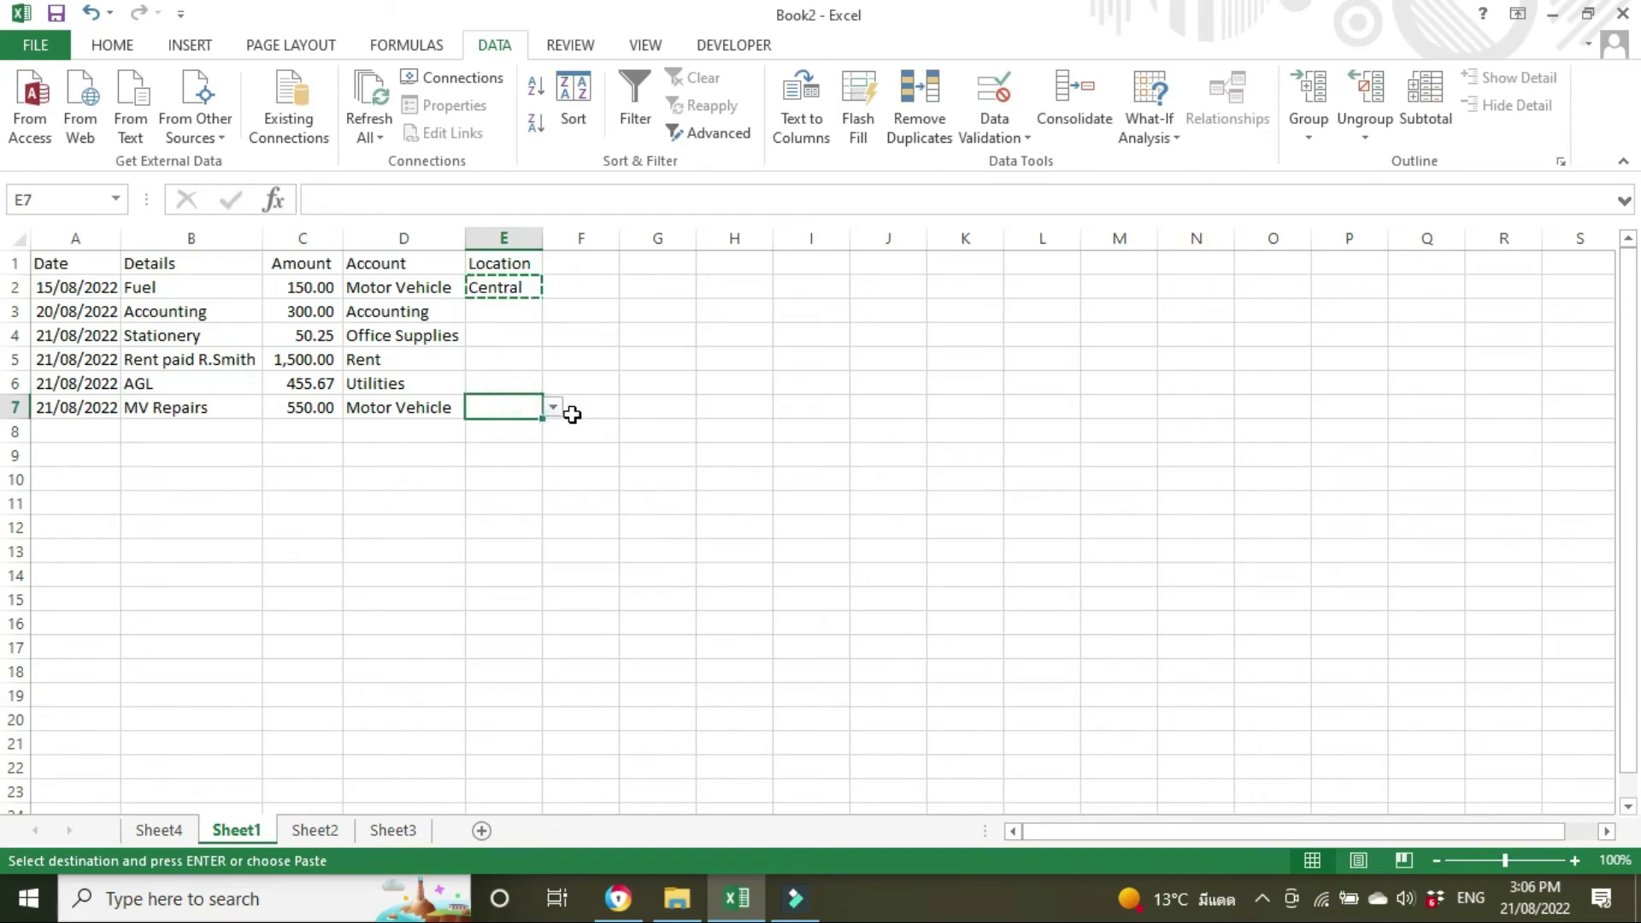
left_click(556, 411)
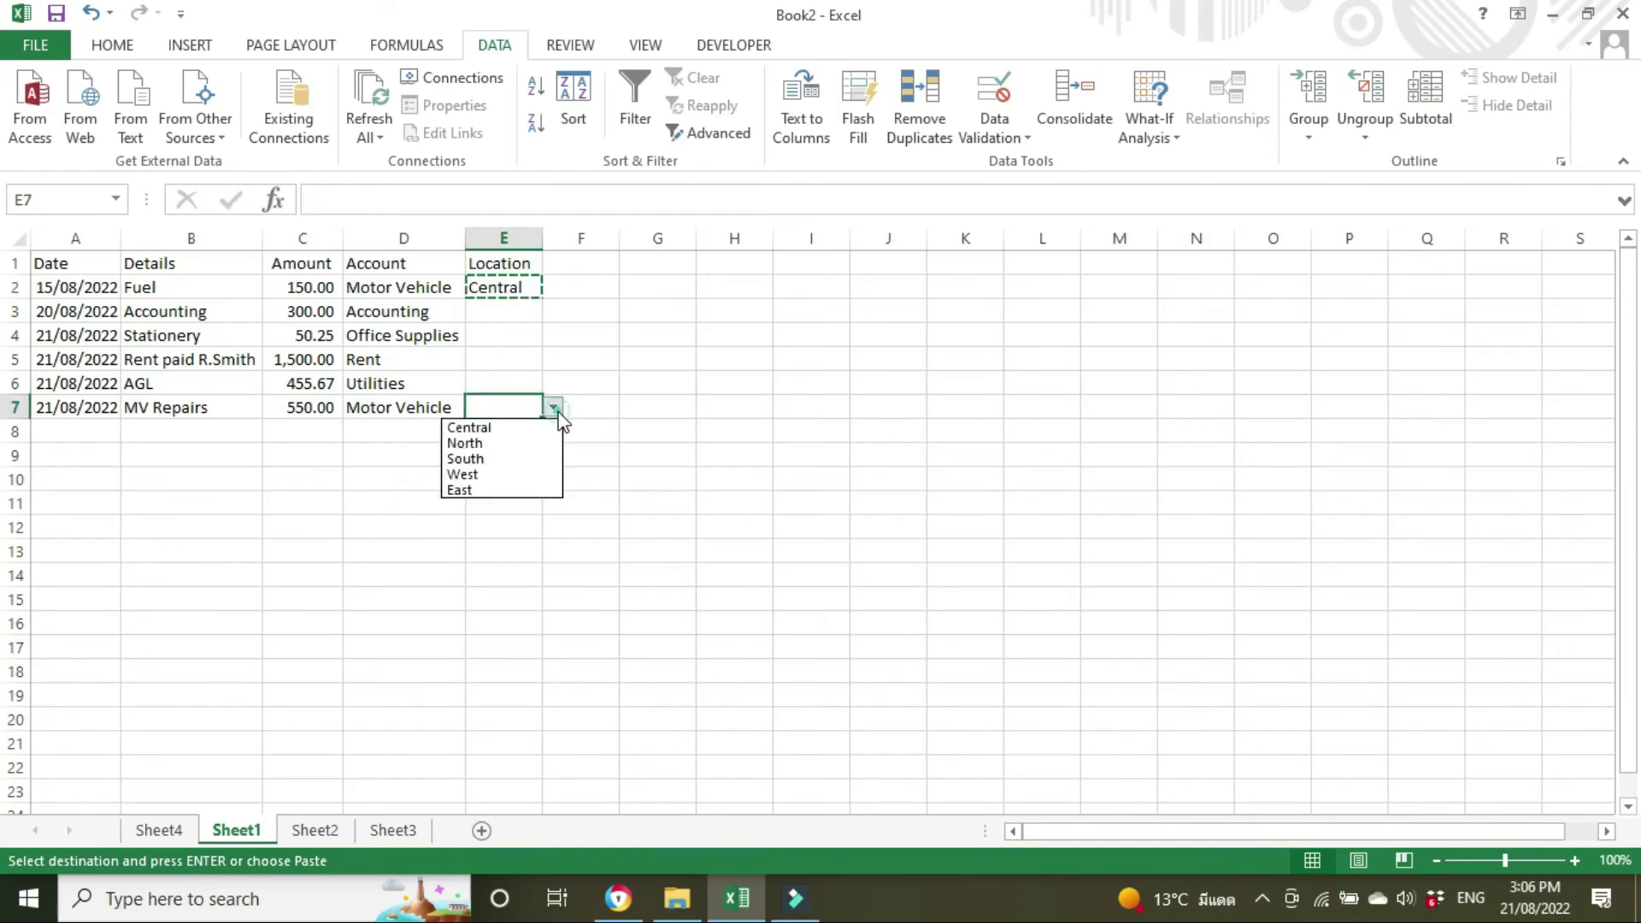
left_click(513, 459)
left_click(577, 554)
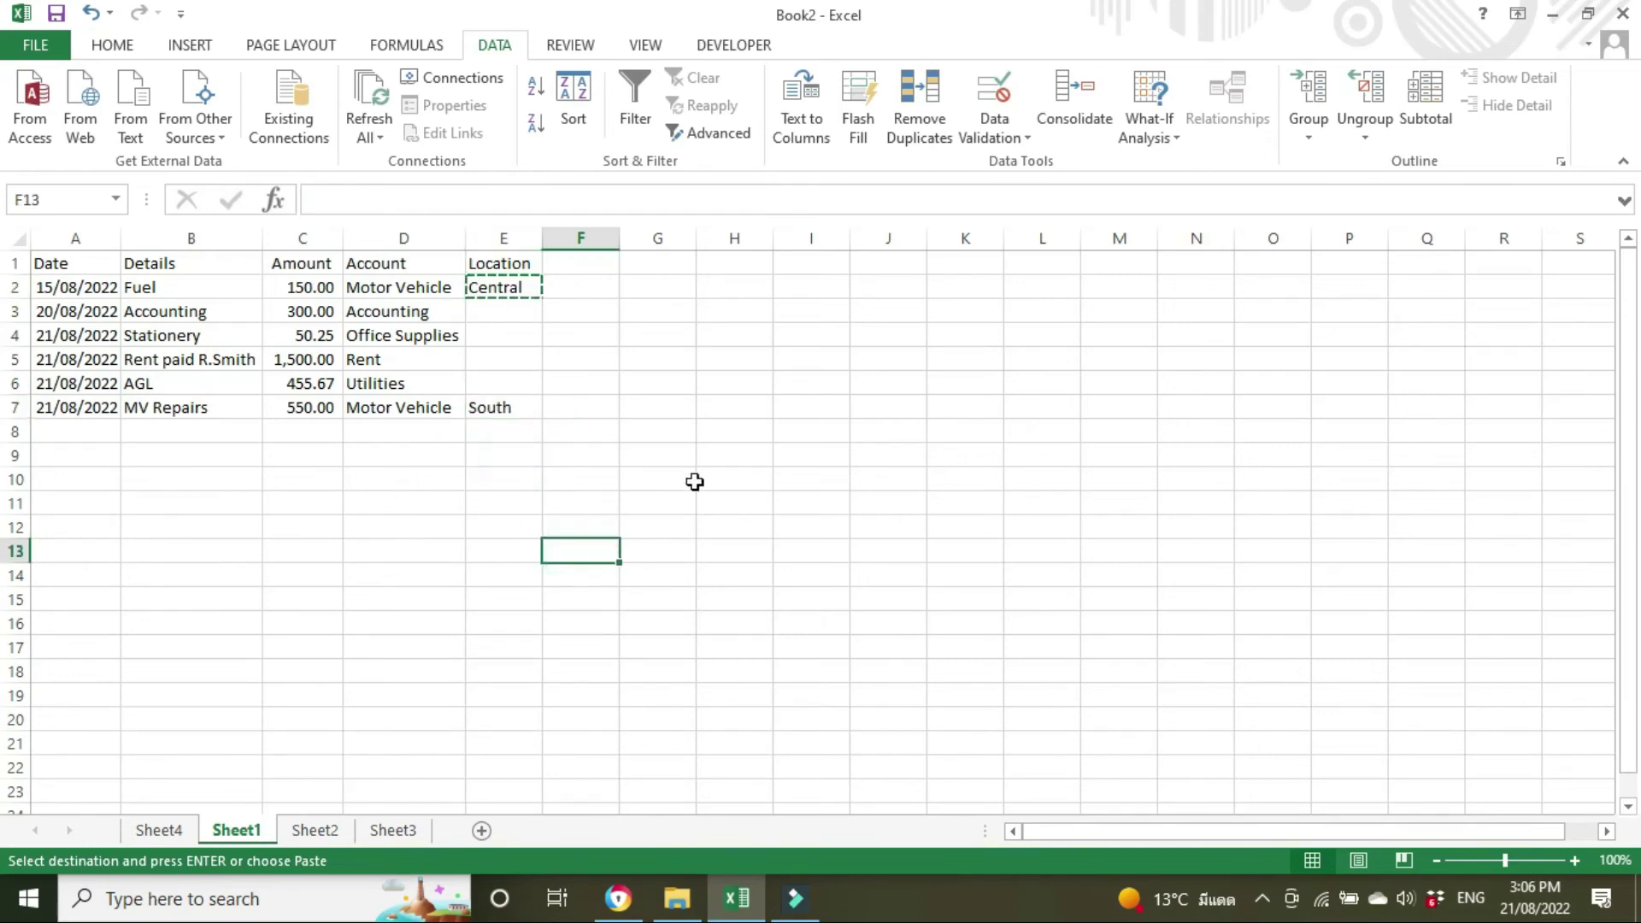
key("Escape")
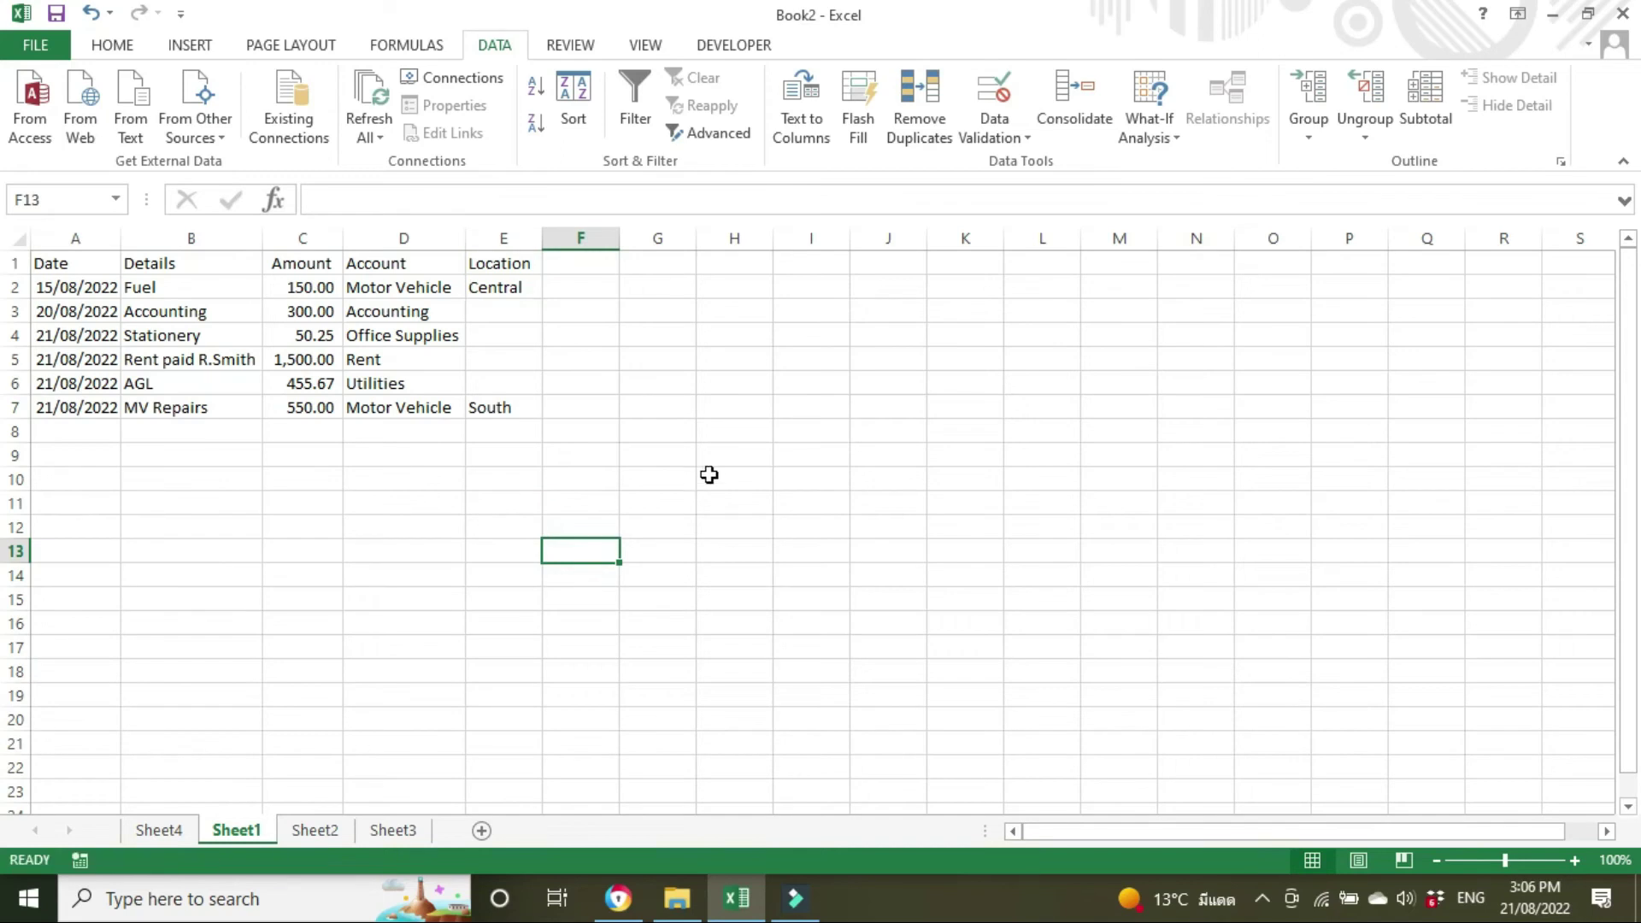
Inspect the Motor Vehicle SUMIF formula in Sheet4 cell B5
left_click(155, 833)
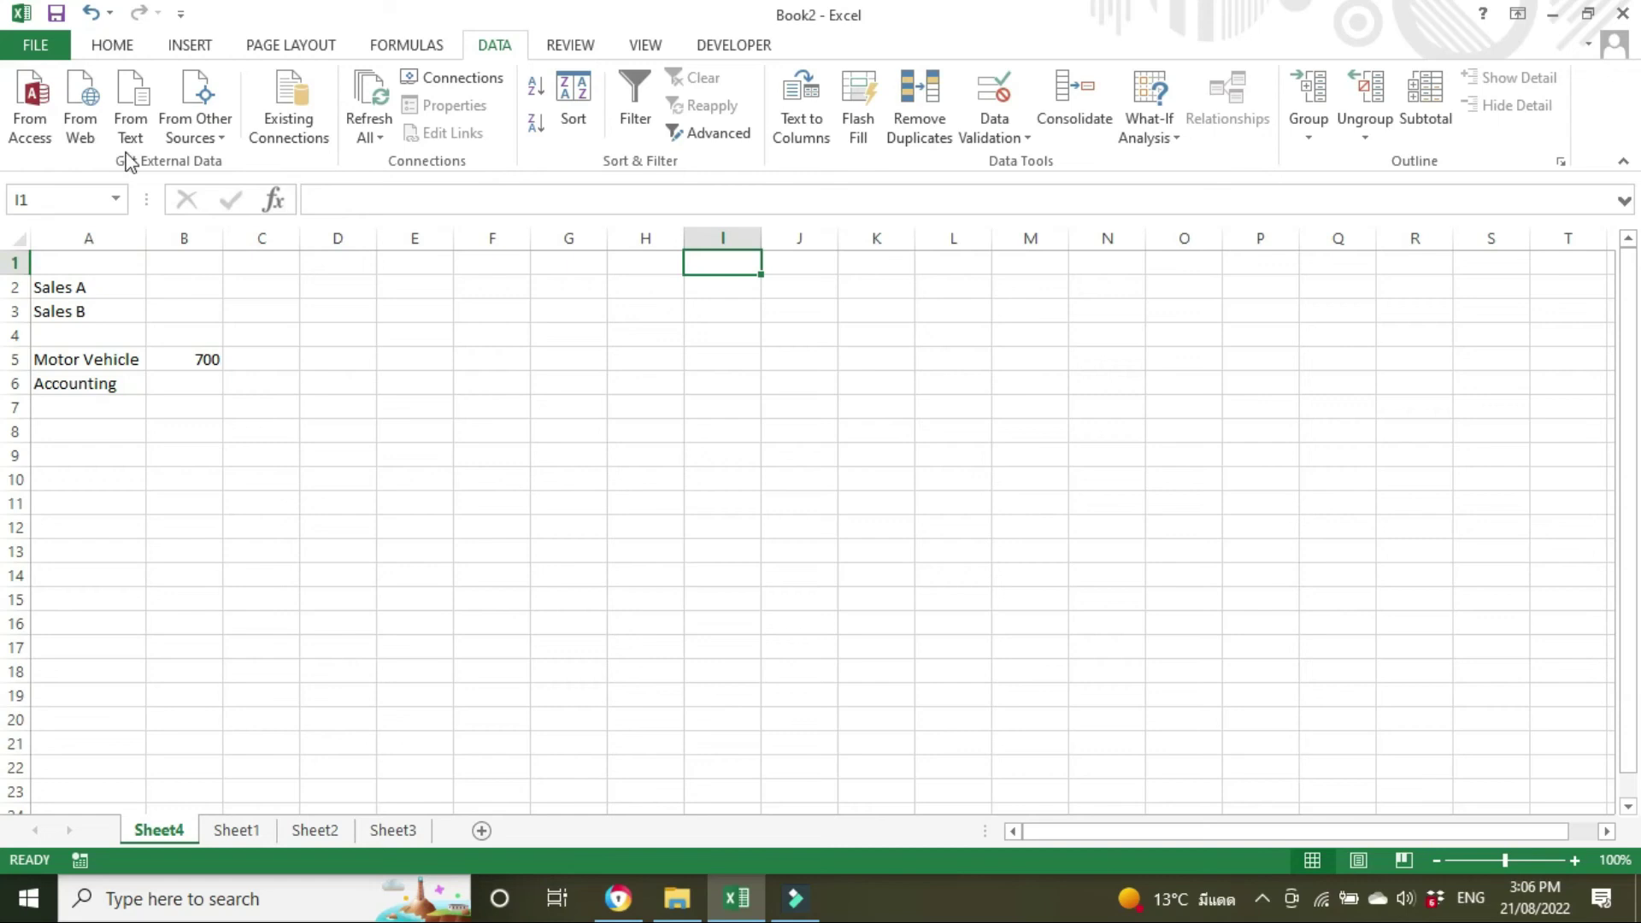
left_click_drag(65, 575, 179, 622)
left_click(357, 496)
left_click(183, 357)
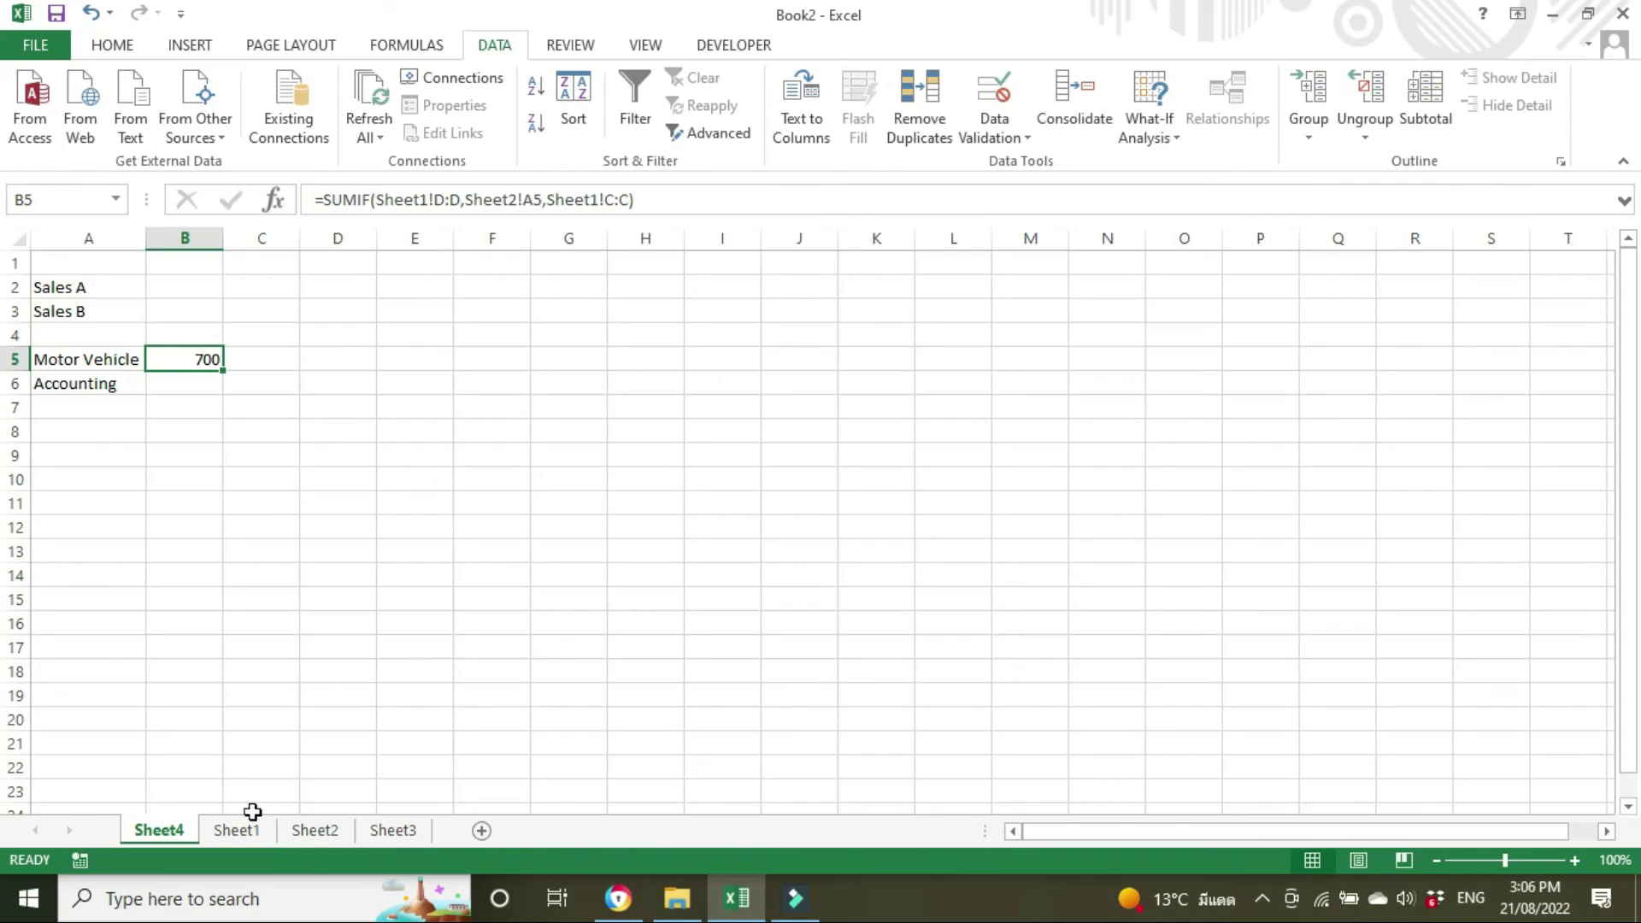
On Sheet2, select the account names in column A and the locations in B1:B5
left_click(317, 829)
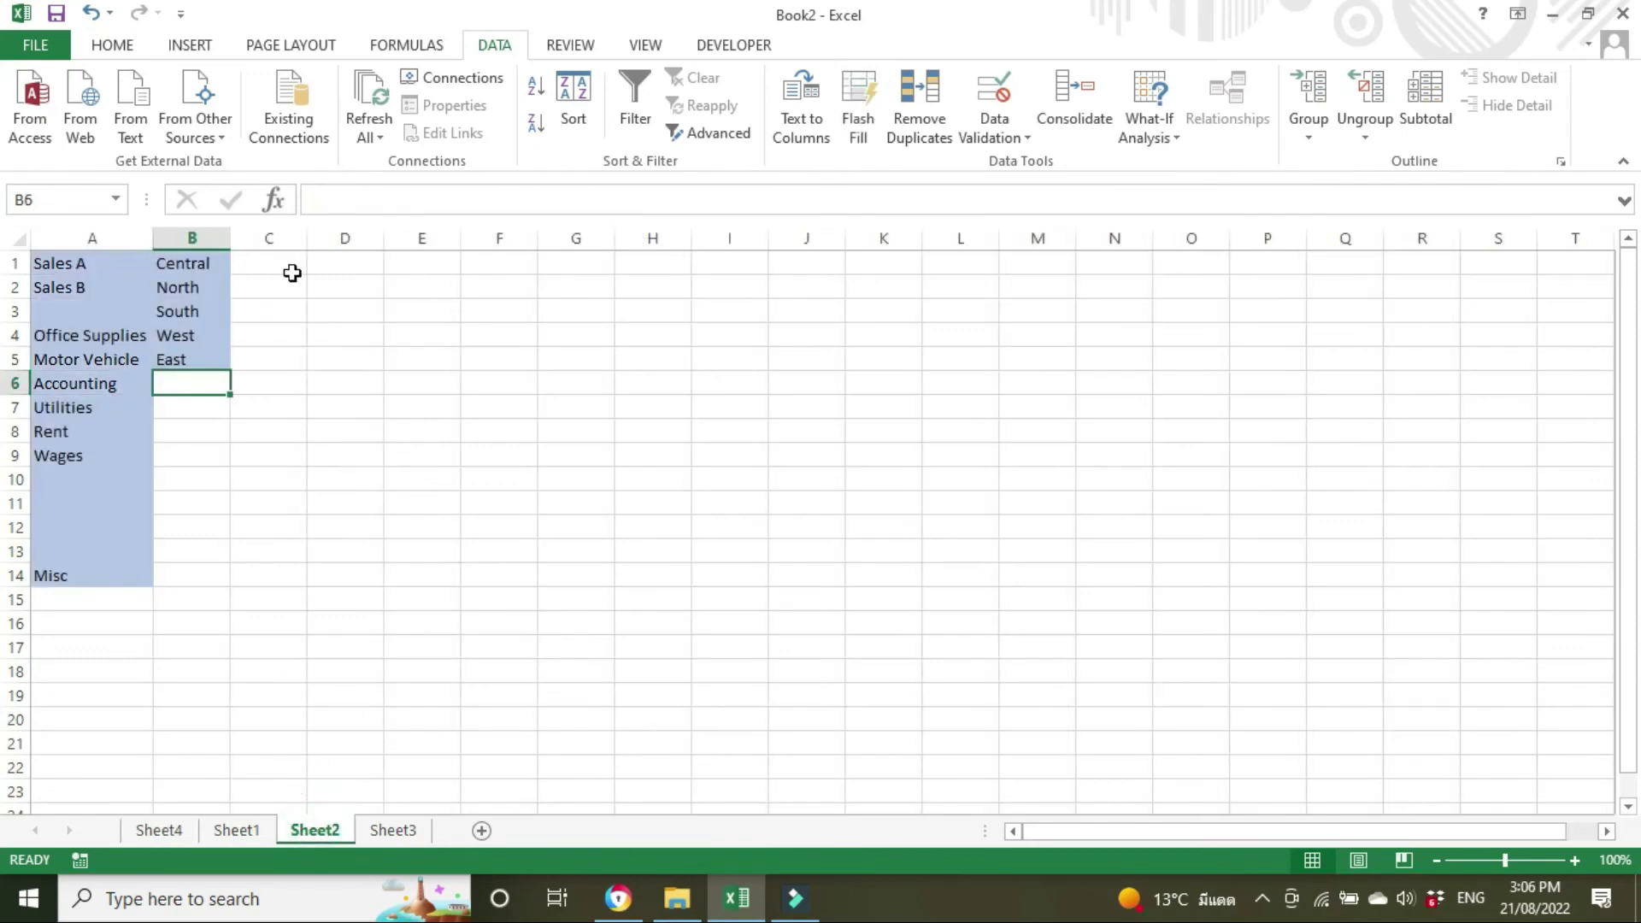
left_click_drag(184, 255, 190, 338)
left_click_drag(97, 260, 92, 581)
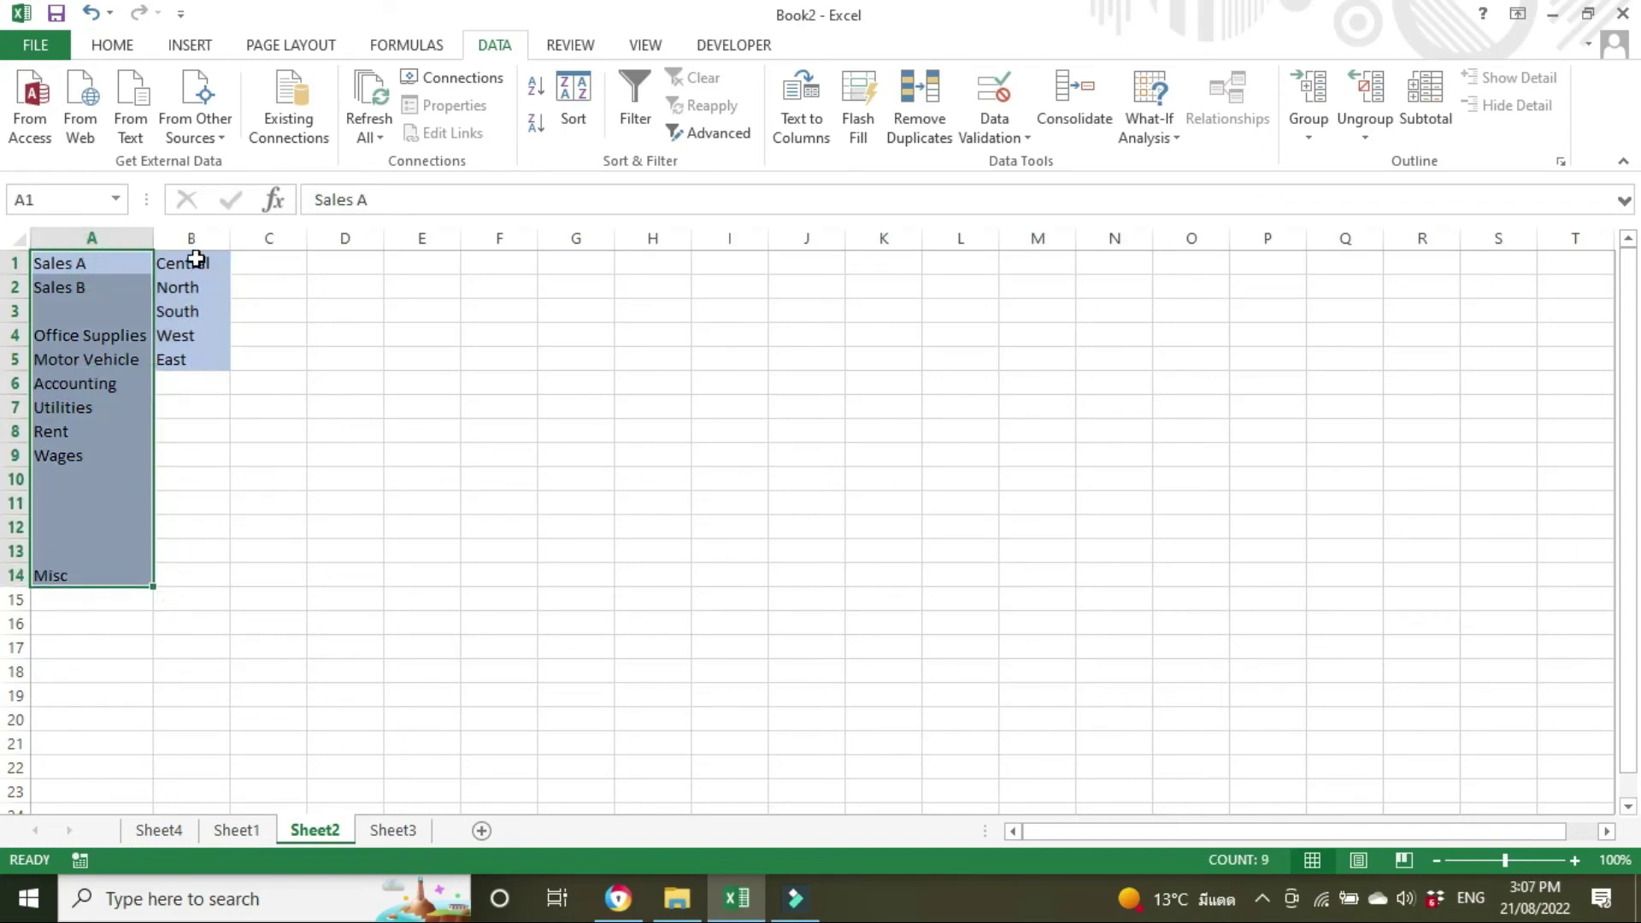
left_click_drag(192, 261, 198, 362)
left_click(175, 258, "ctrl")
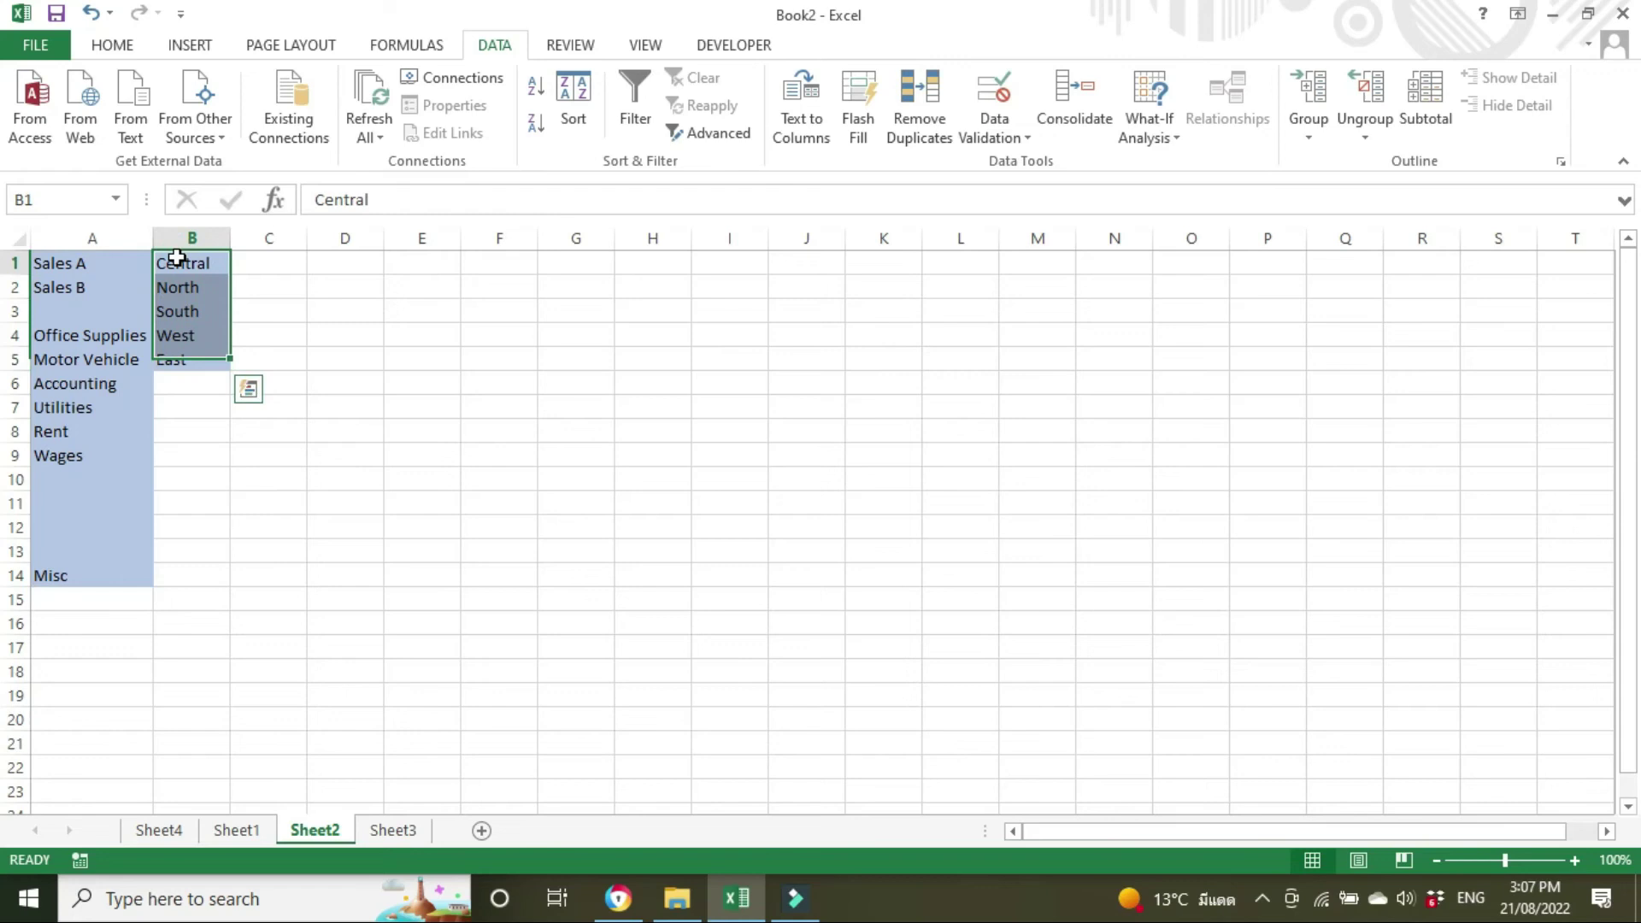
key("Return")
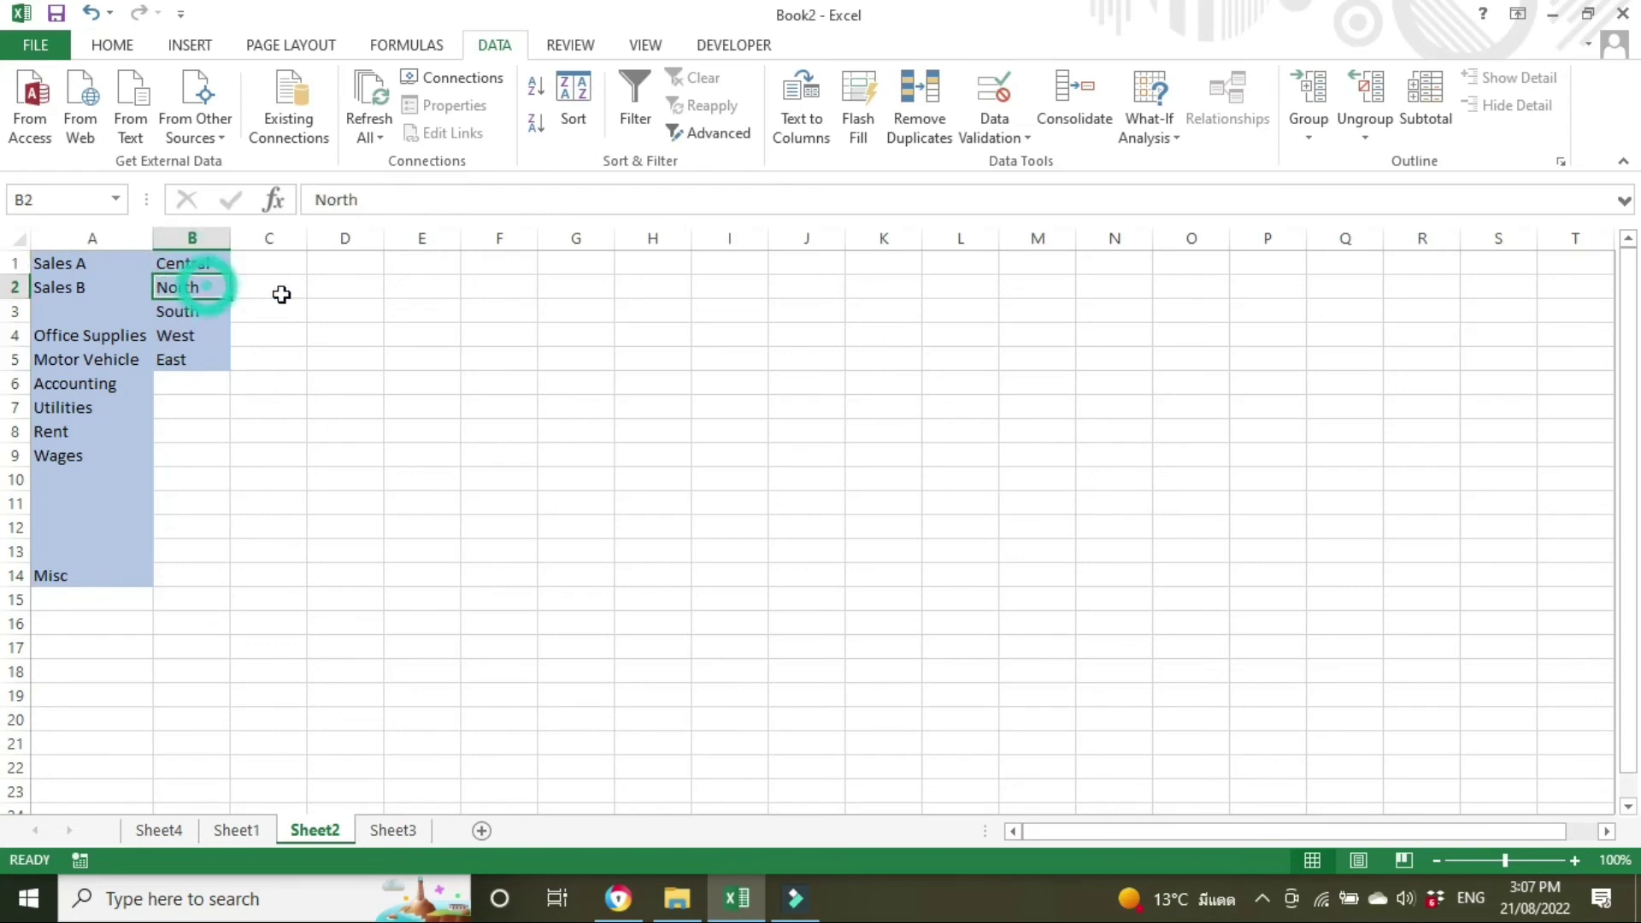
key("Return")
key("Return")
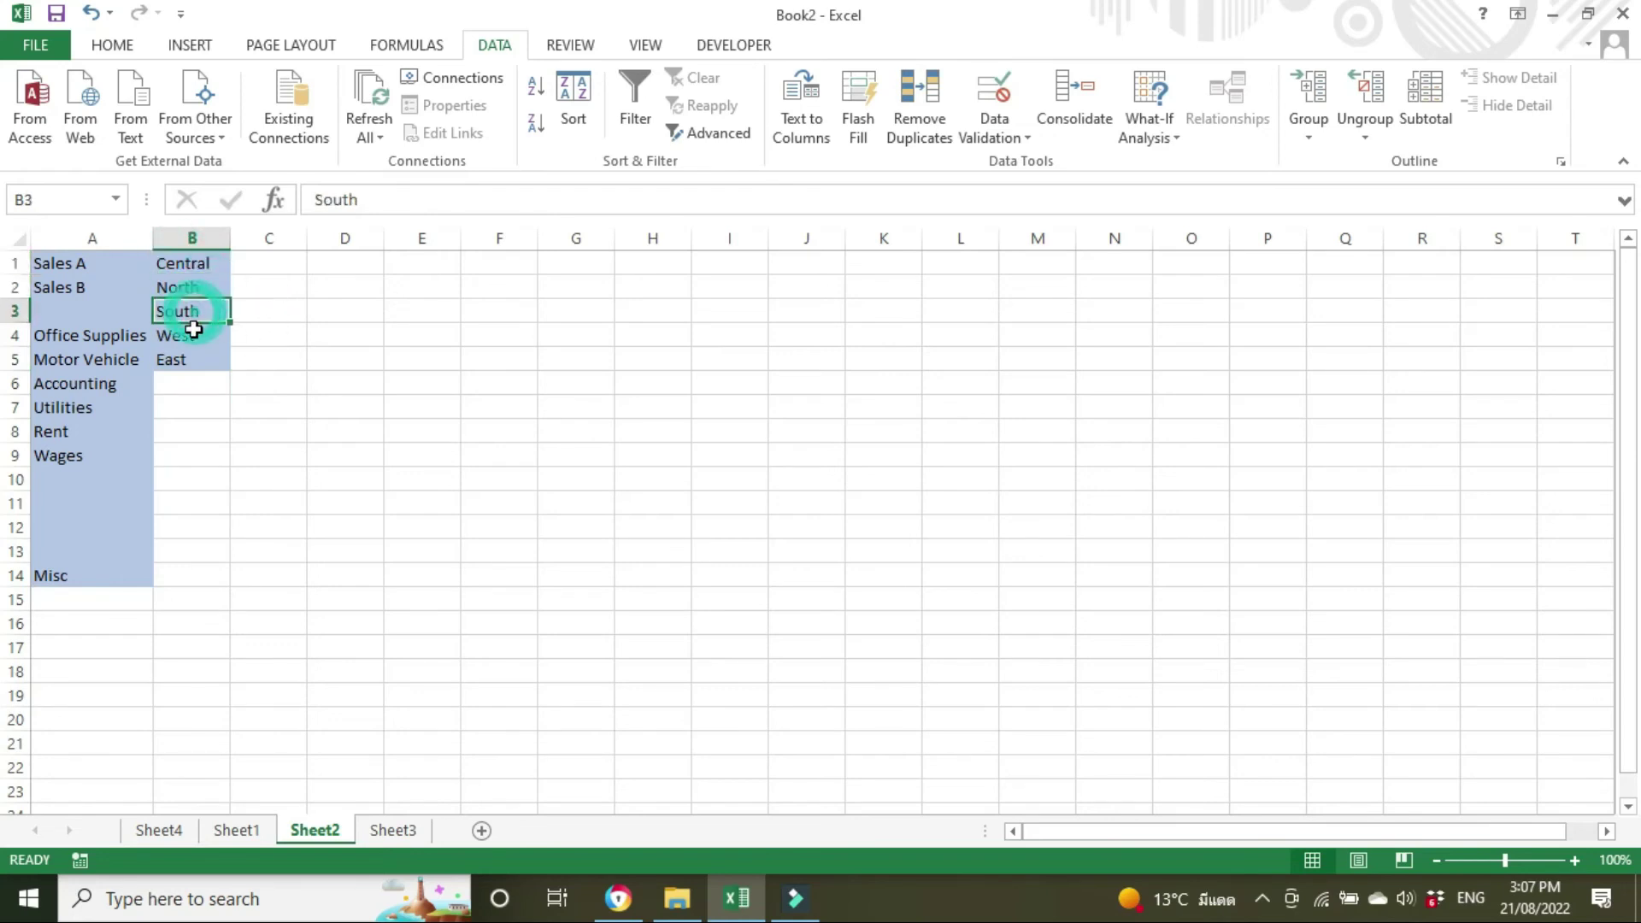
key("Return")
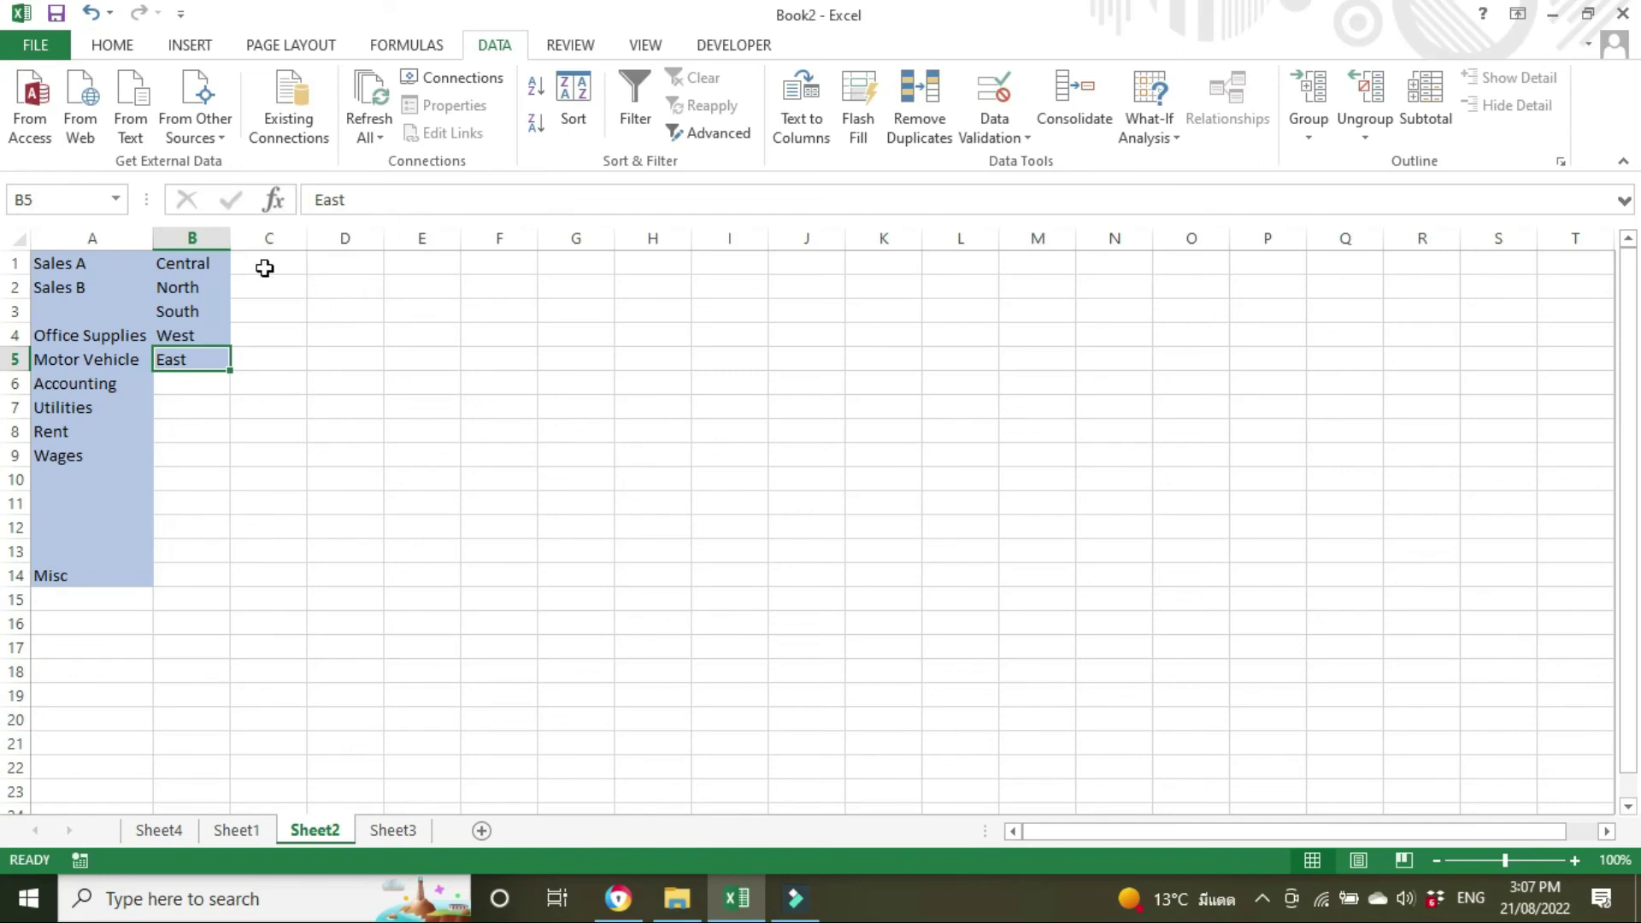
Select Sheet2 cells C1:C5 beside the location names
left_click_drag(265, 269, 267, 359)
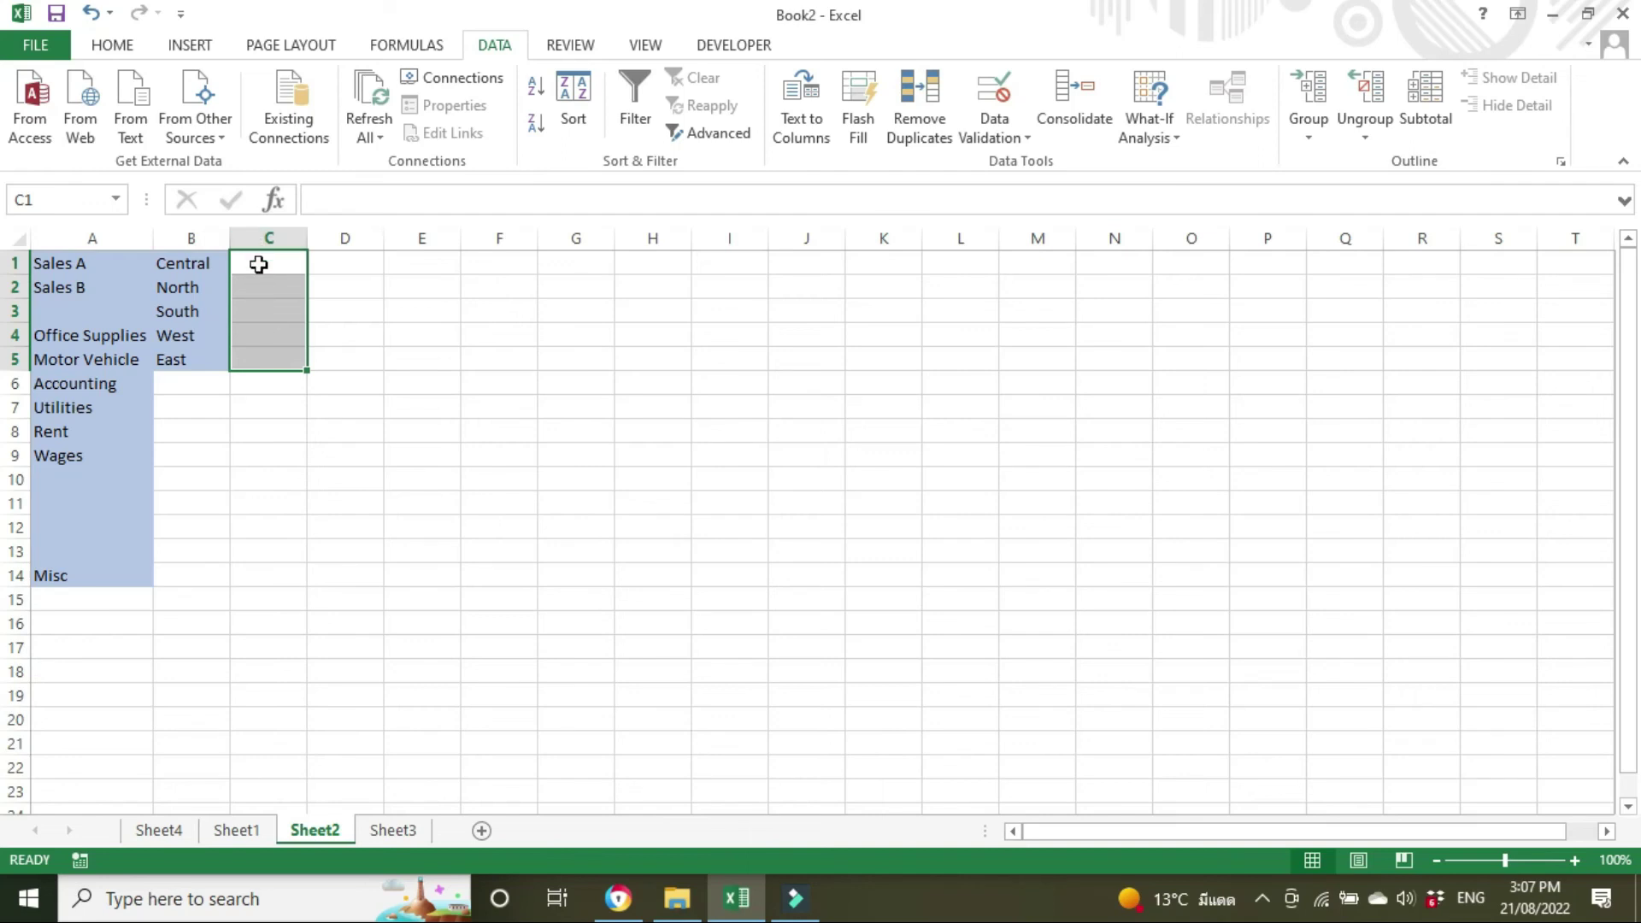
left_click(160, 830)
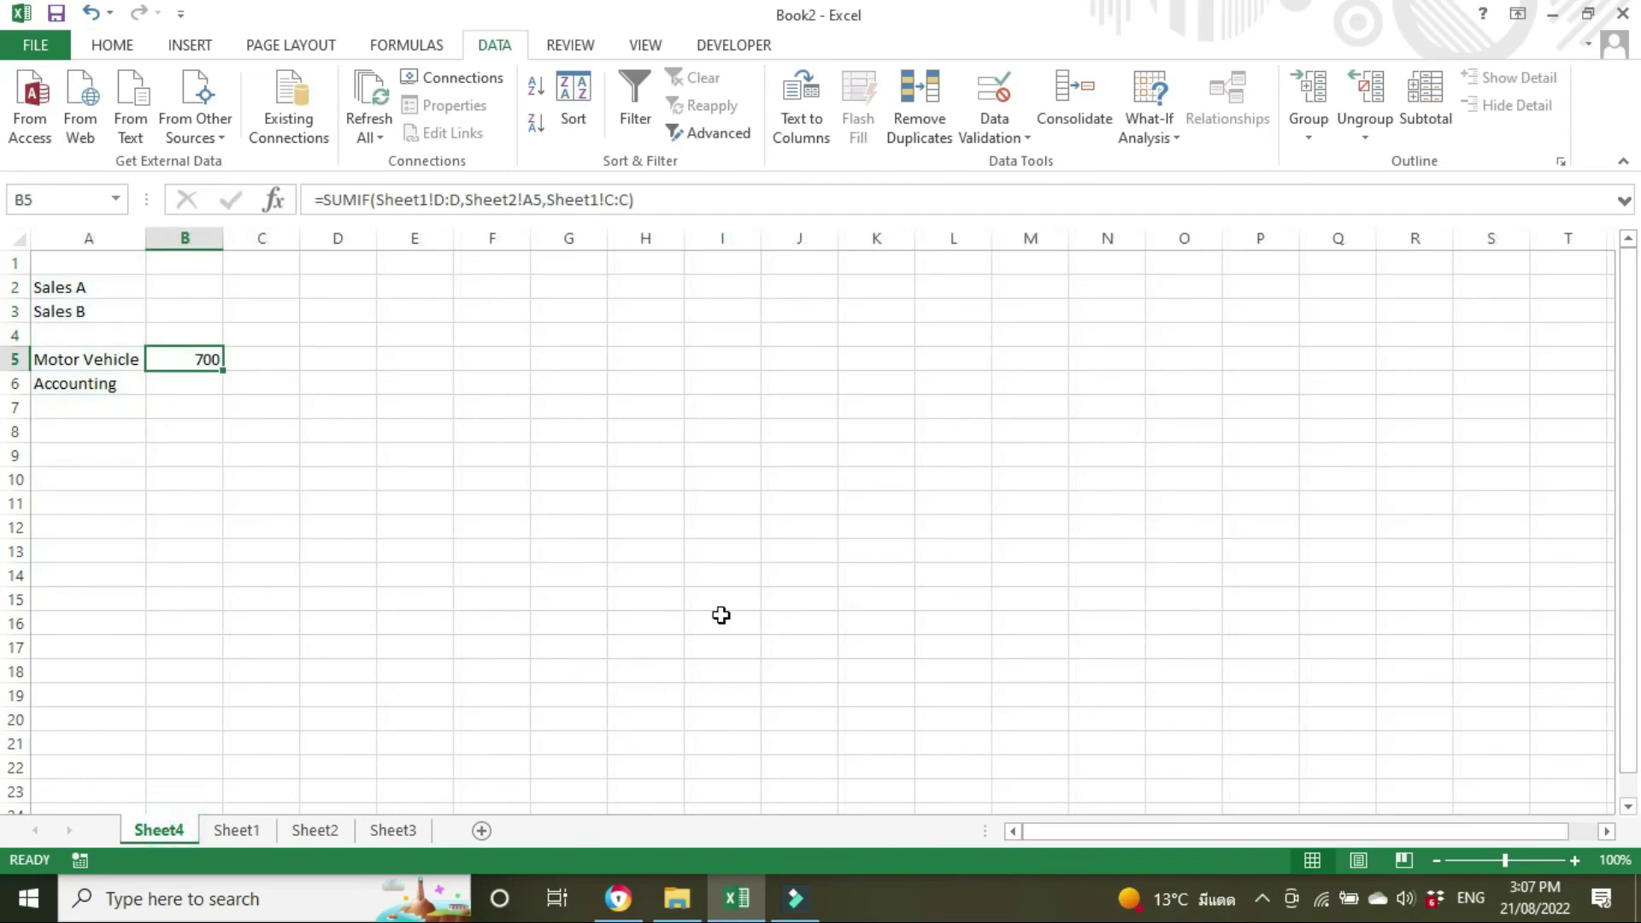
left_click(419, 555)
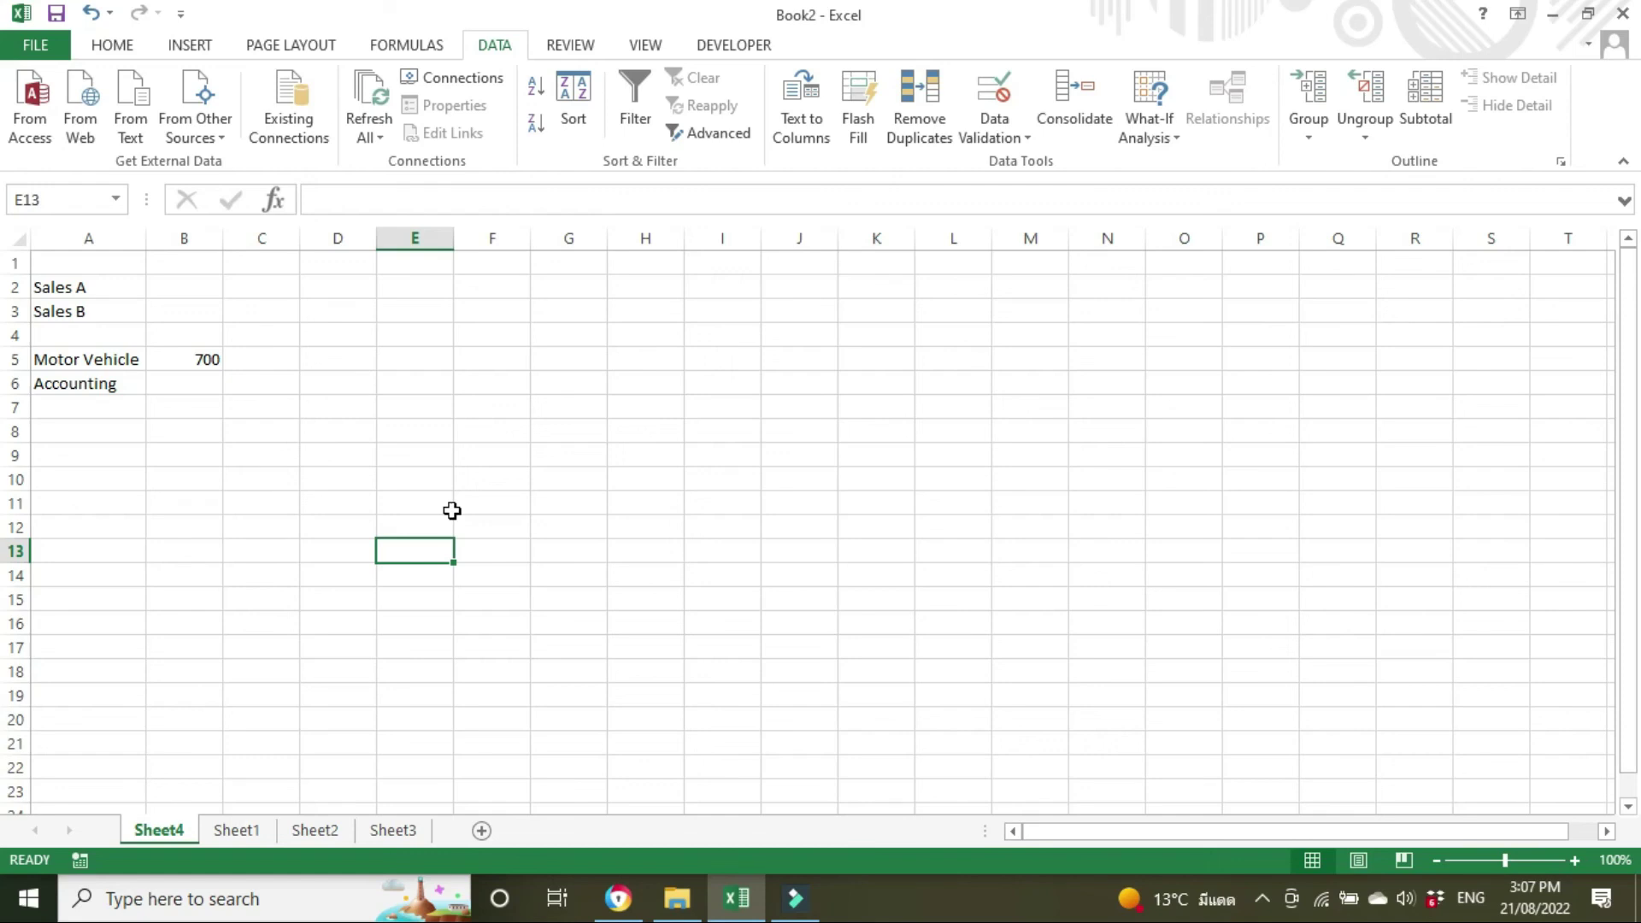
left_click(646, 261)
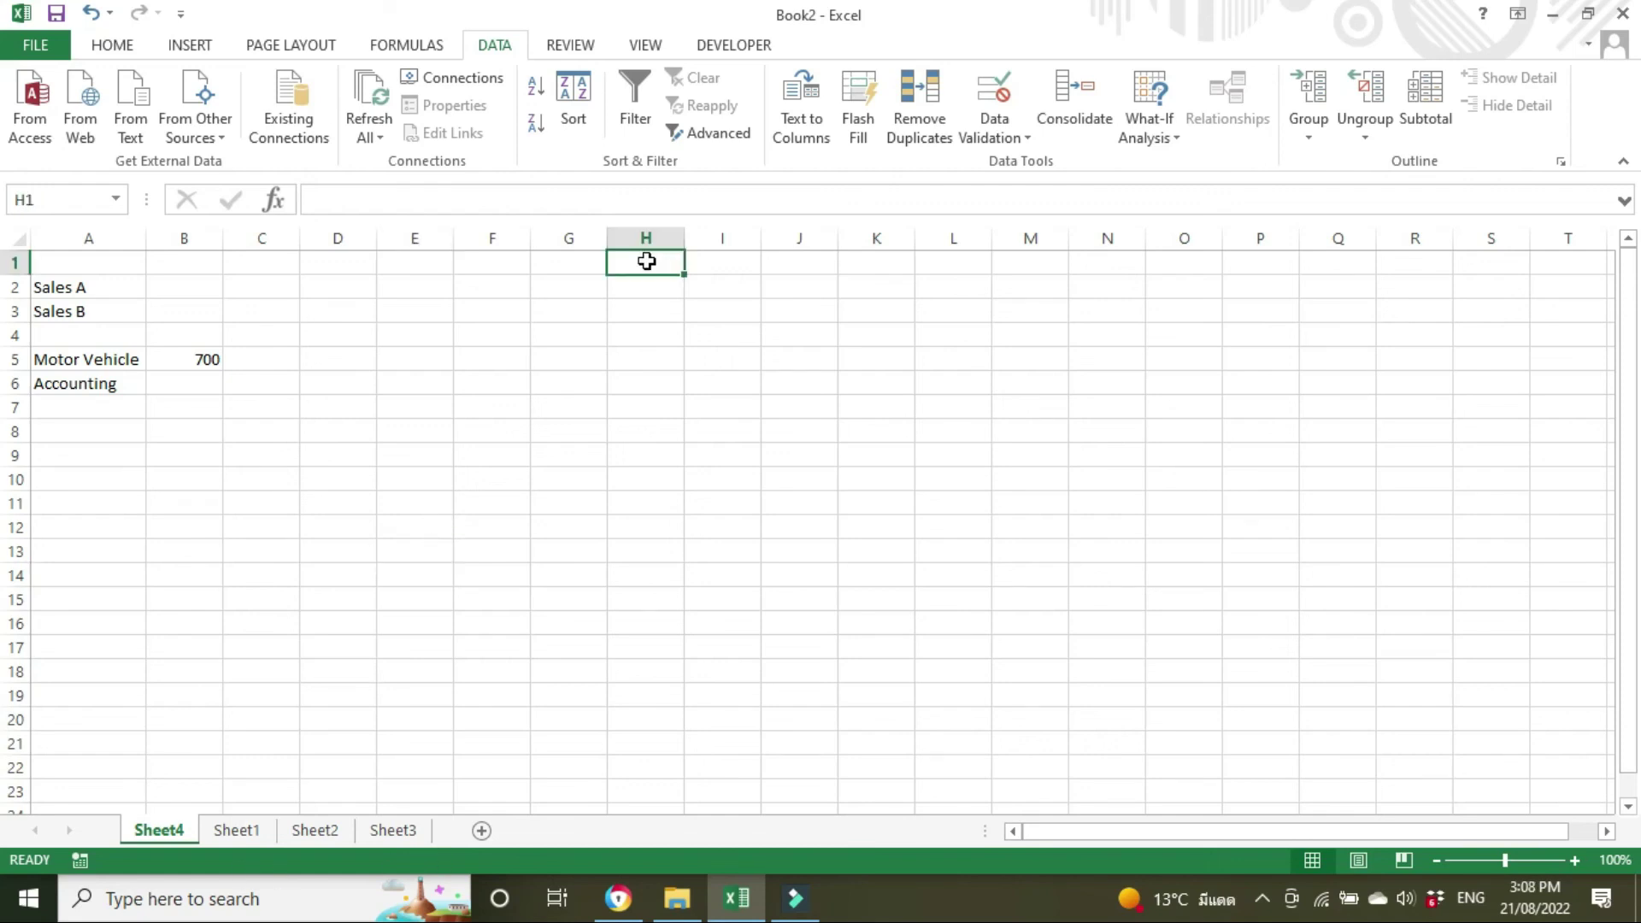